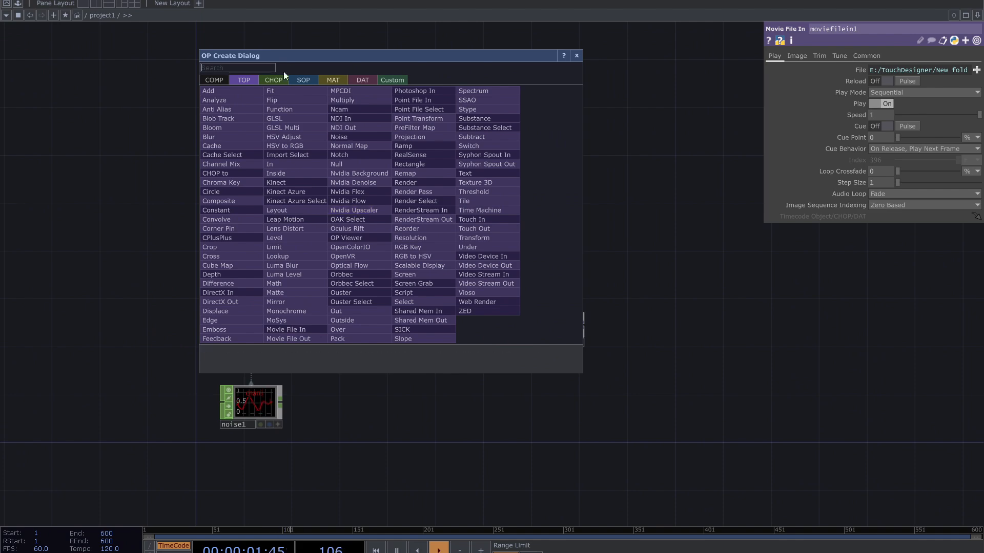
# Search the operator list for "mo" and place a new Movie File In TOP above the existing network.
pyautogui.moveTo(301, 63); pyautogui.dragTo(421, 136)
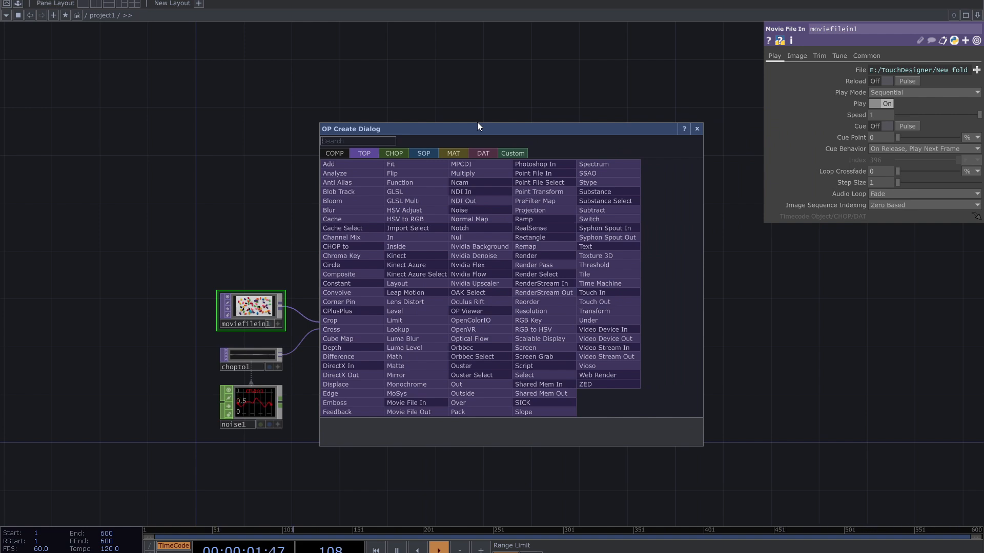
pyautogui.write('mo')
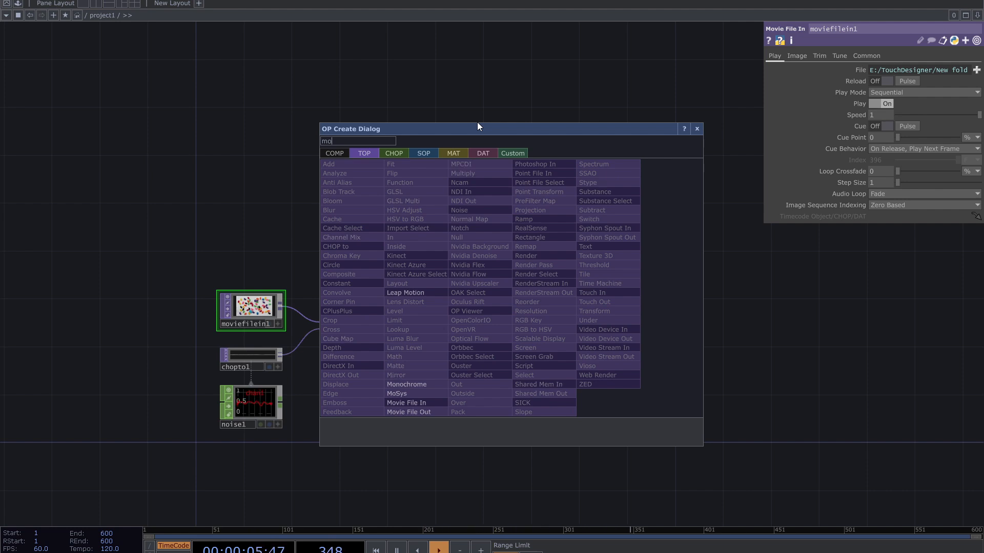
pyautogui.click(430, 403)
pyautogui.click(466, 171)
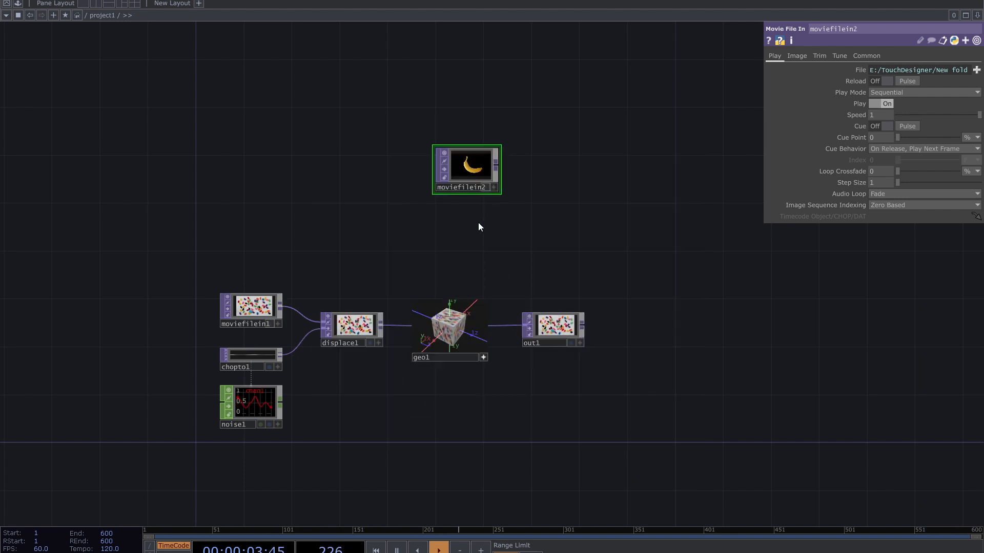
# Delete all operators of the old displacement network, keeping only the new Movie File In TOP.
pyautogui.moveTo(584, 439); pyautogui.dragTo(223, 256)
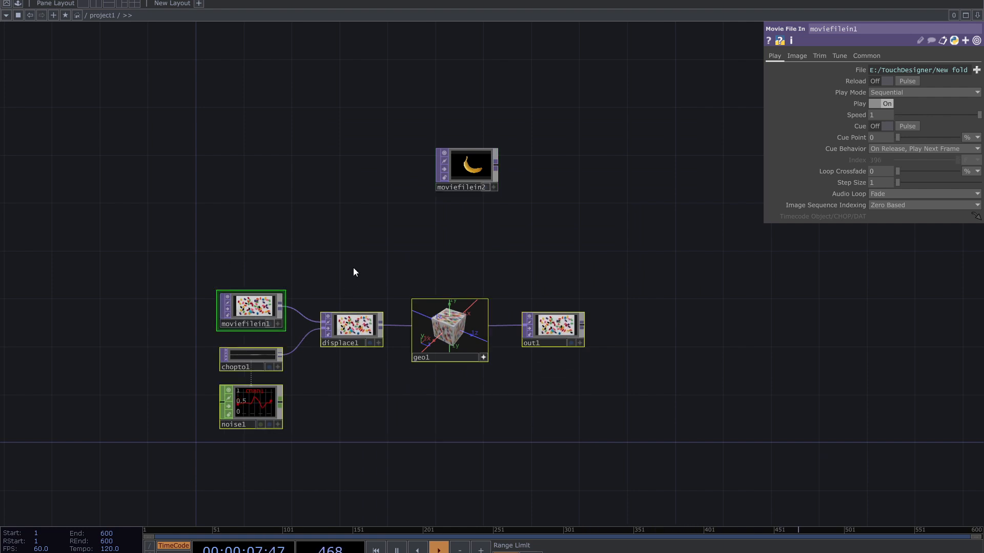
pyautogui.press('Delete')
pyautogui.moveTo(441, 175); pyautogui.dragTo(287, 382)
pyautogui.scroll(6, 287, 384)
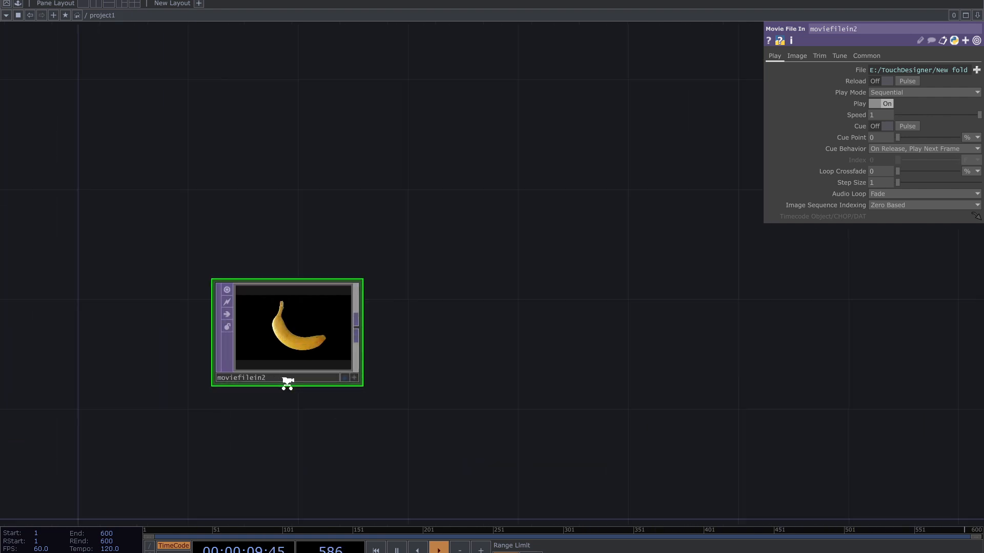
pyautogui.moveTo(532, 302); pyautogui.dragTo(640, 306)
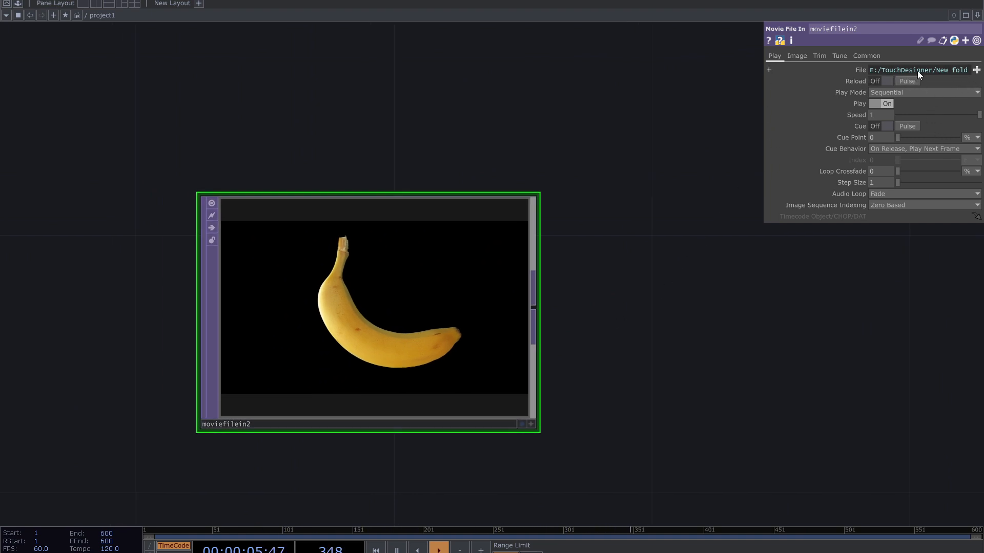
# Load Count.mov from the Samples/Map folder into the Movie File In TOP.
pyautogui.click(976, 71)
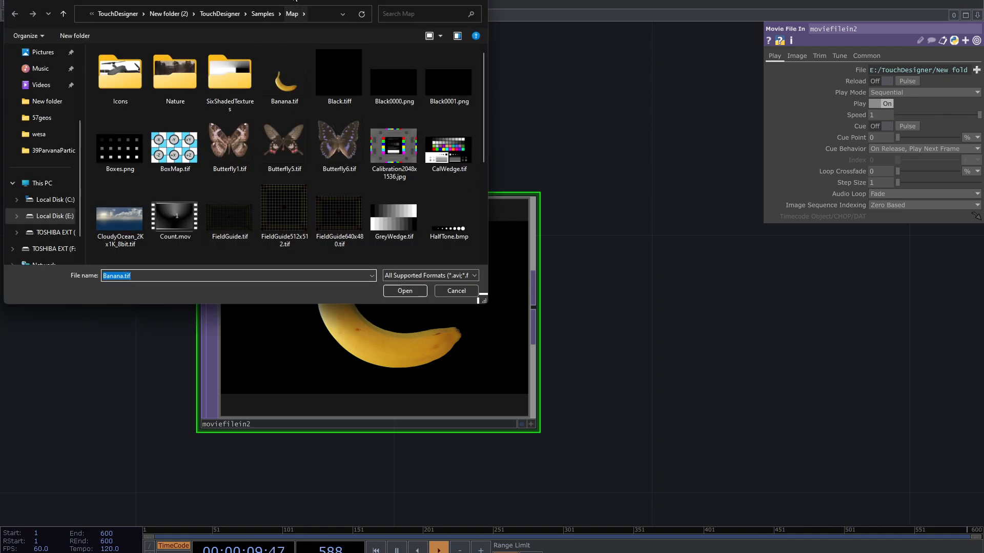
pyautogui.moveTo(300, 5); pyautogui.dragTo(407, 42)
pyautogui.scroll(-3, 531, 198)
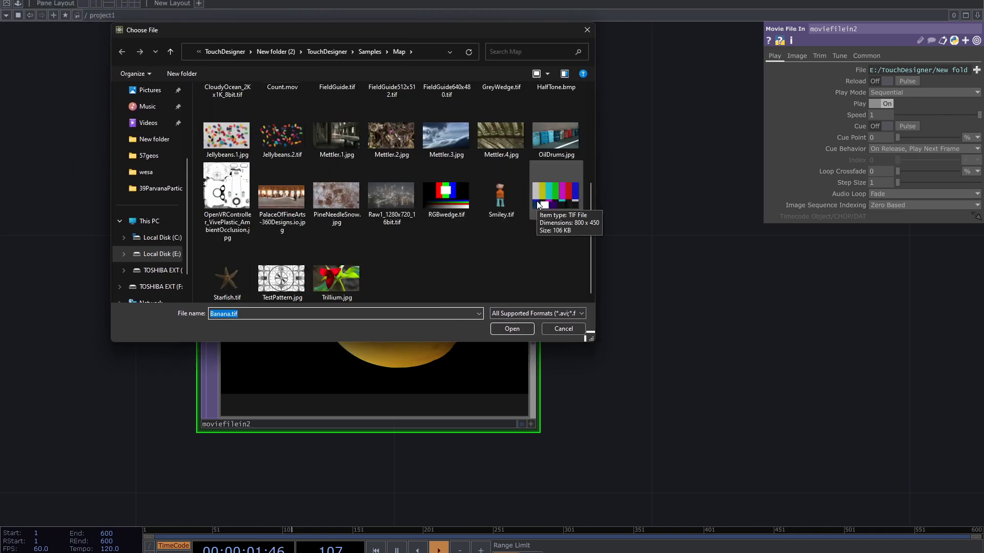
pyautogui.scroll(3, 551, 246)
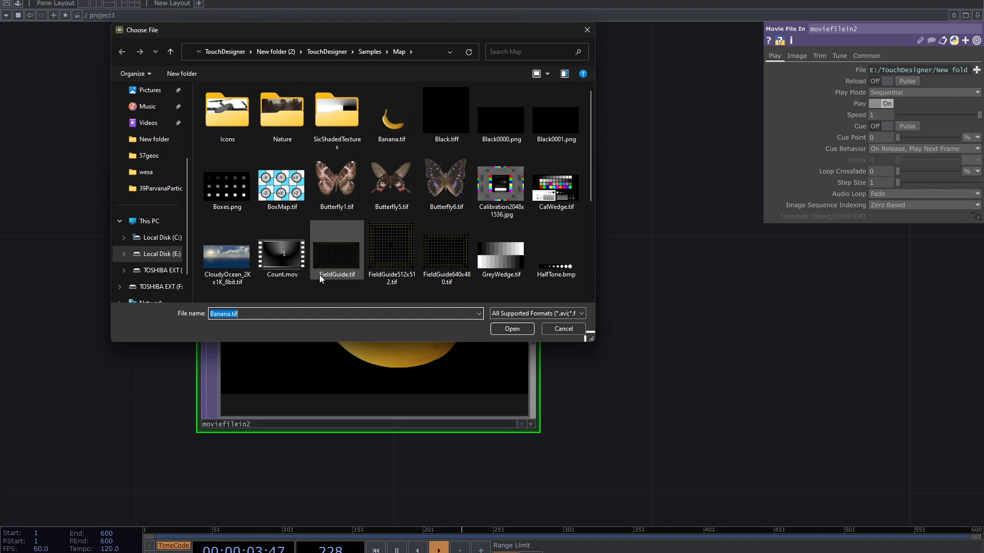
pyautogui.doubleClick(296, 255)
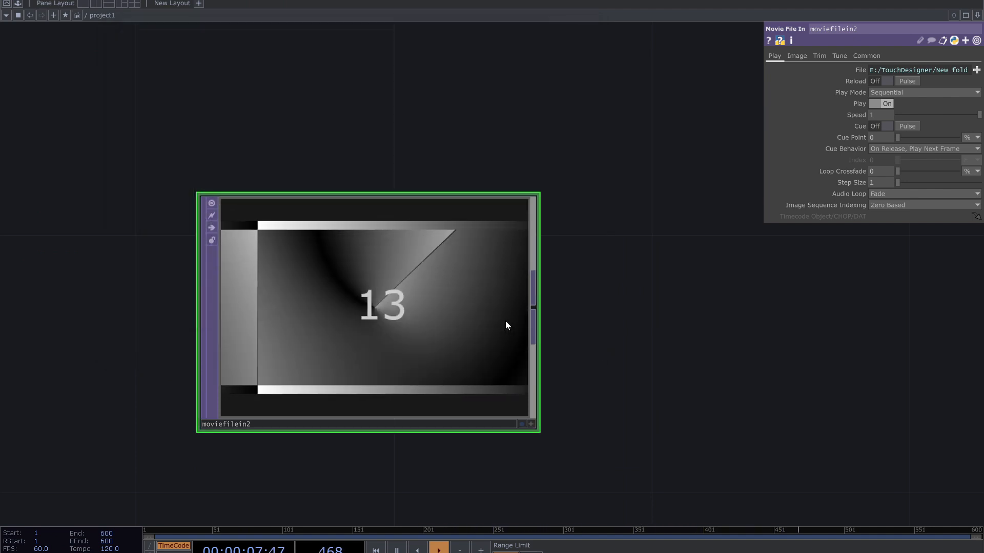
# Reload the Count.mov clip and test its Play toggle.
pyautogui.scroll(4, 314, 348)
pyautogui.scroll(-4, 316, 348)
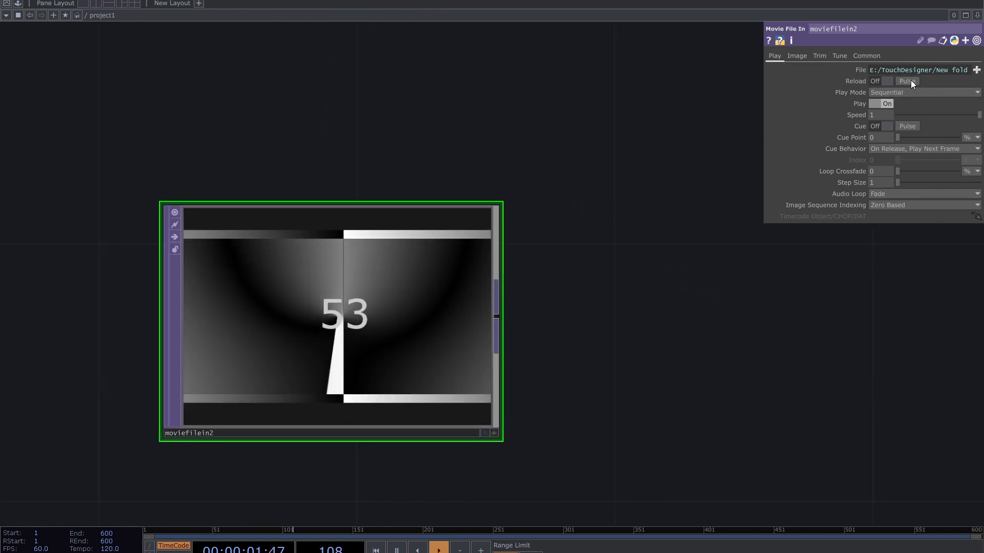
pyautogui.click(909, 81)
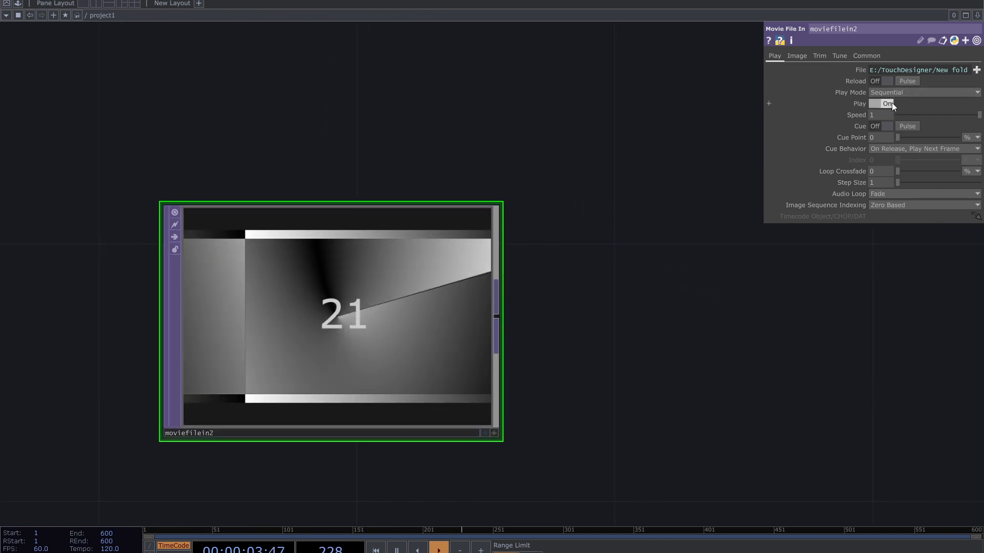
pyautogui.click(888, 103)
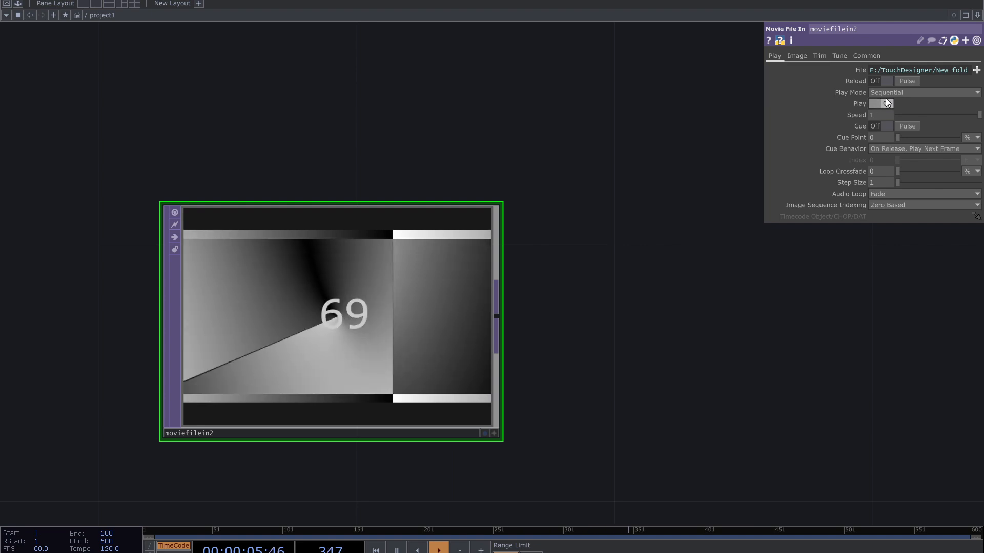
# Check the play mode options, try a playback speed of 0.287 and set the speed to about 0.988.
pyautogui.click(885, 95)
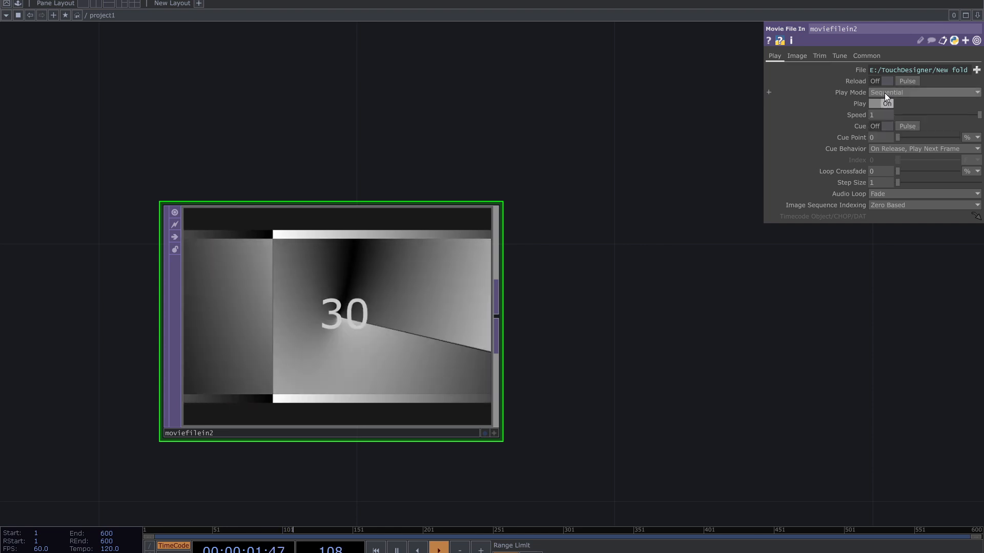
pyautogui.click(885, 94)
pyautogui.moveTo(972, 118); pyautogui.dragTo(922, 118)
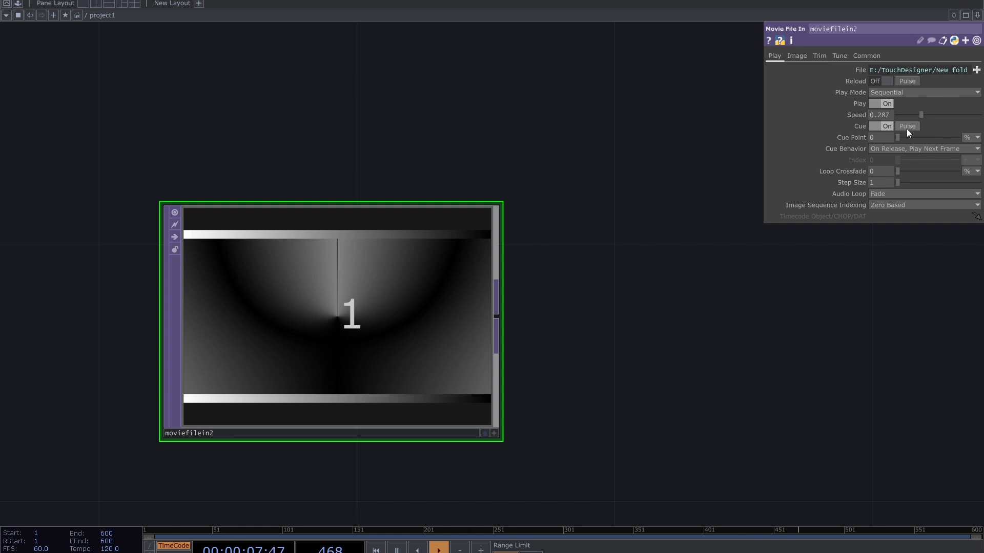
pyautogui.moveTo(934, 115); pyautogui.dragTo(977, 115)
# Try cueing the clip at cue point 0.271, turn Cue off, reset the cue point to 0 and check the cue behavior options.
pyautogui.click(886, 126)
pyautogui.moveTo(894, 140); pyautogui.dragTo(911, 140)
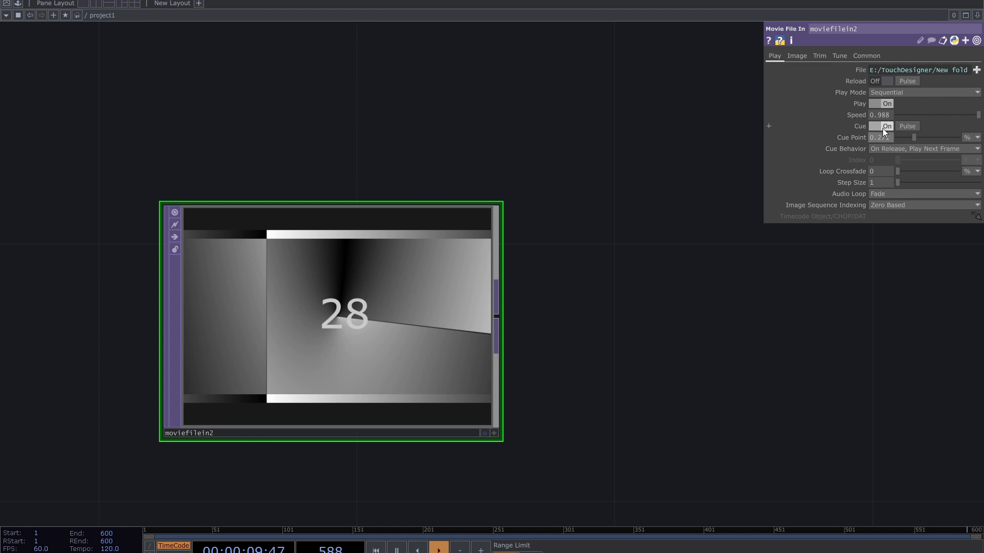
pyautogui.click(883, 127)
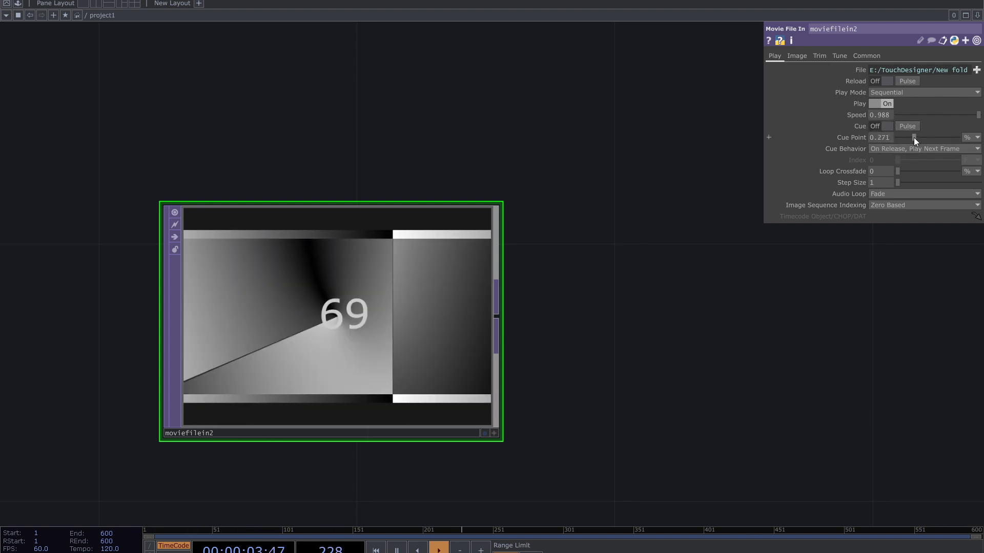
pyautogui.moveTo(914, 138); pyautogui.dragTo(877, 142)
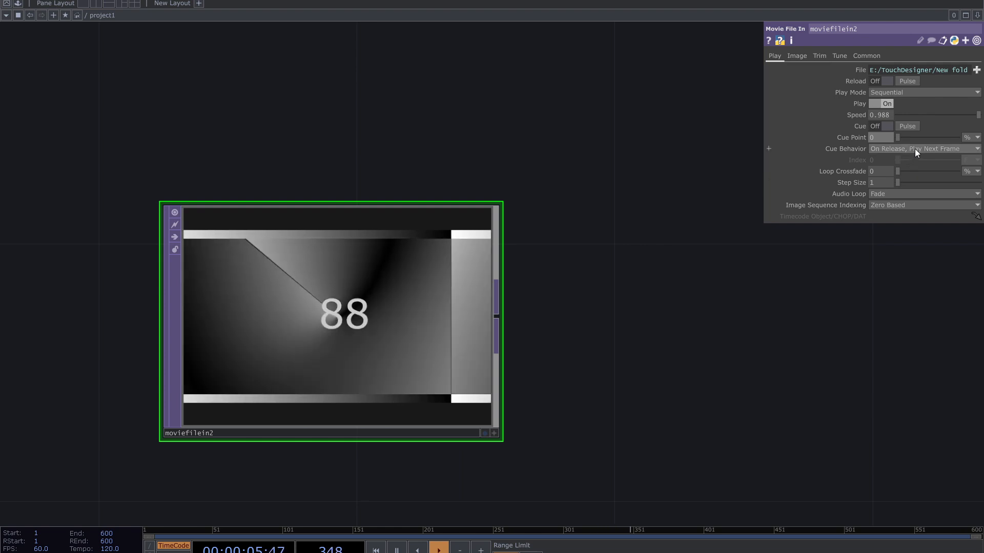
pyautogui.click(894, 150)
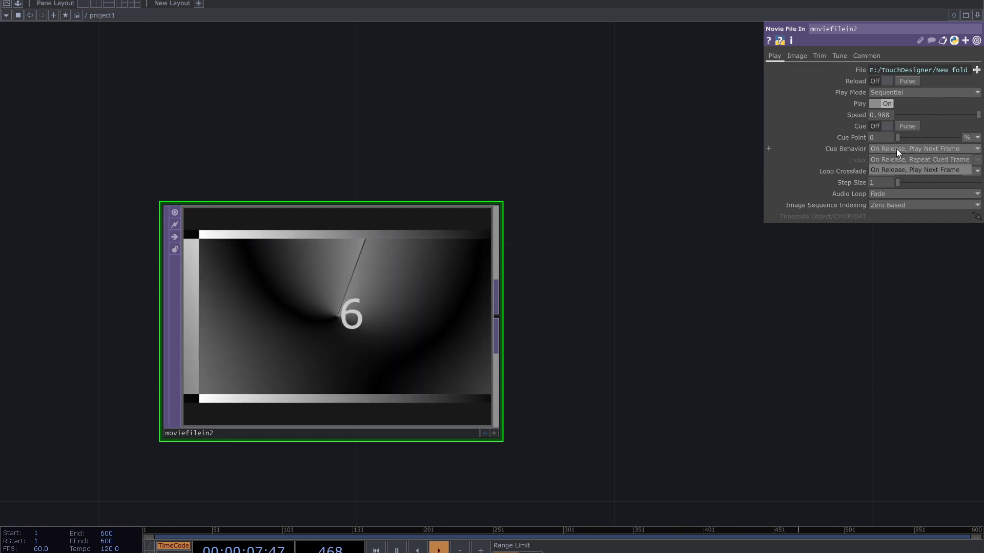
pyautogui.click(896, 149)
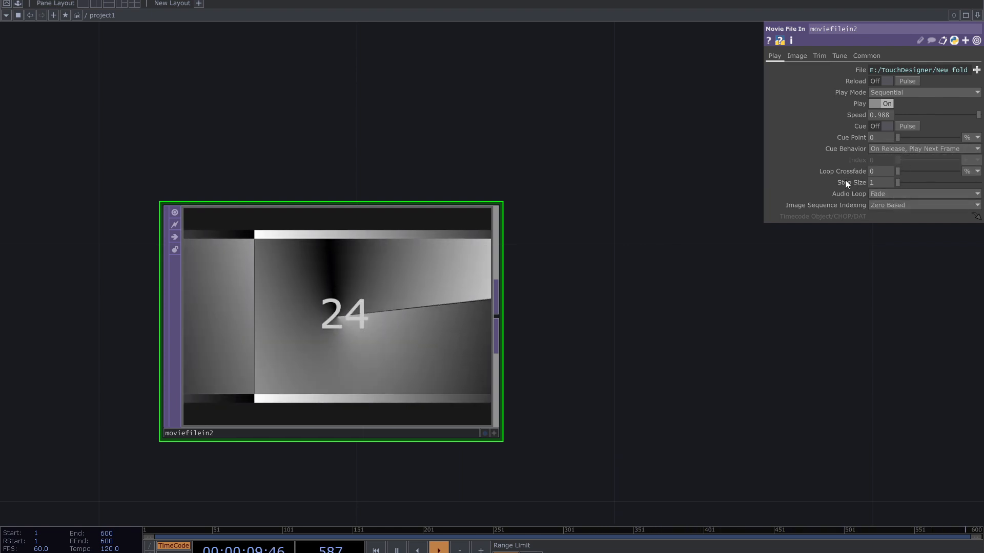
# Set the movie's output resolution to Fit Resolution at 1920 x 1080.
pyautogui.moveTo(567, 348); pyautogui.dragTo(611, 327)
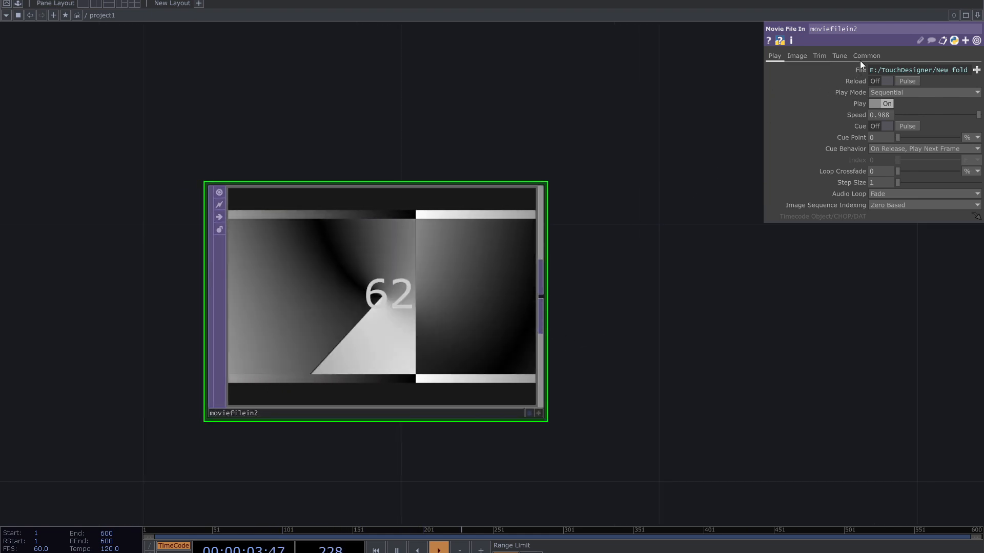
pyautogui.click(862, 57)
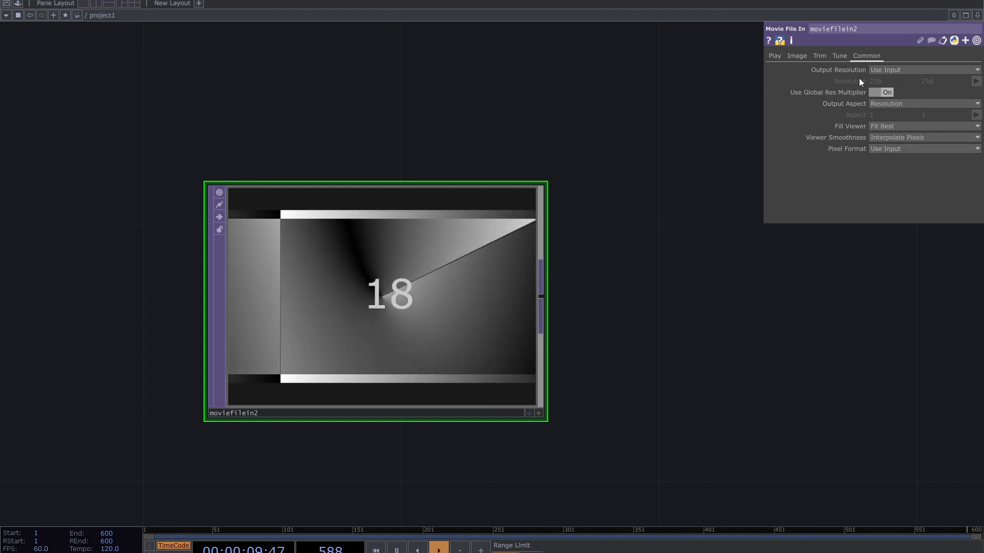
pyautogui.click(882, 69)
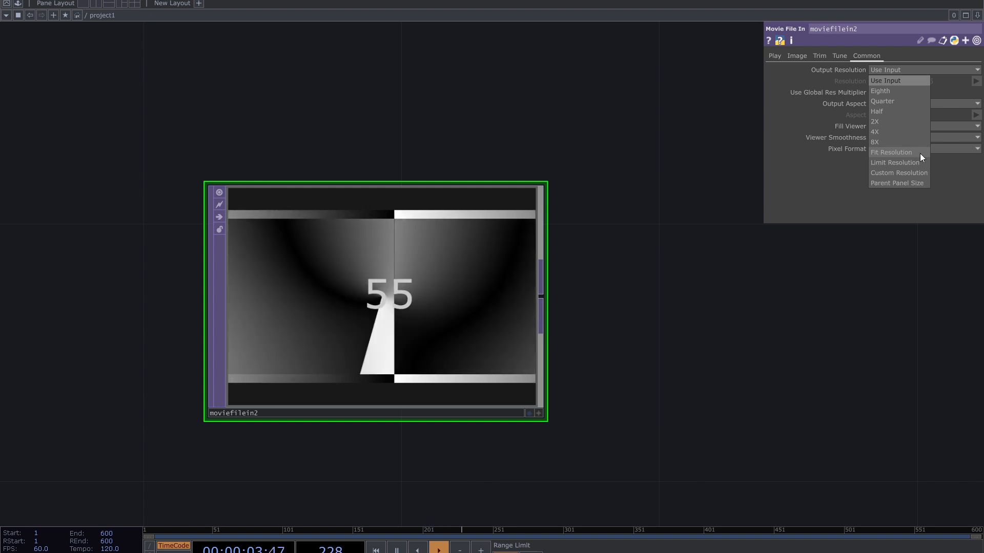
pyautogui.click(920, 153)
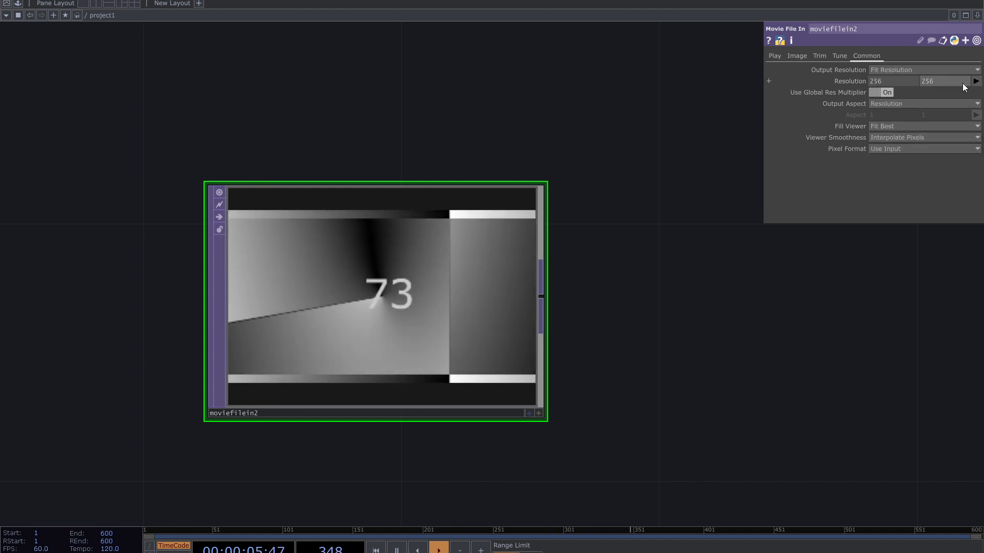
pyautogui.click(975, 81)
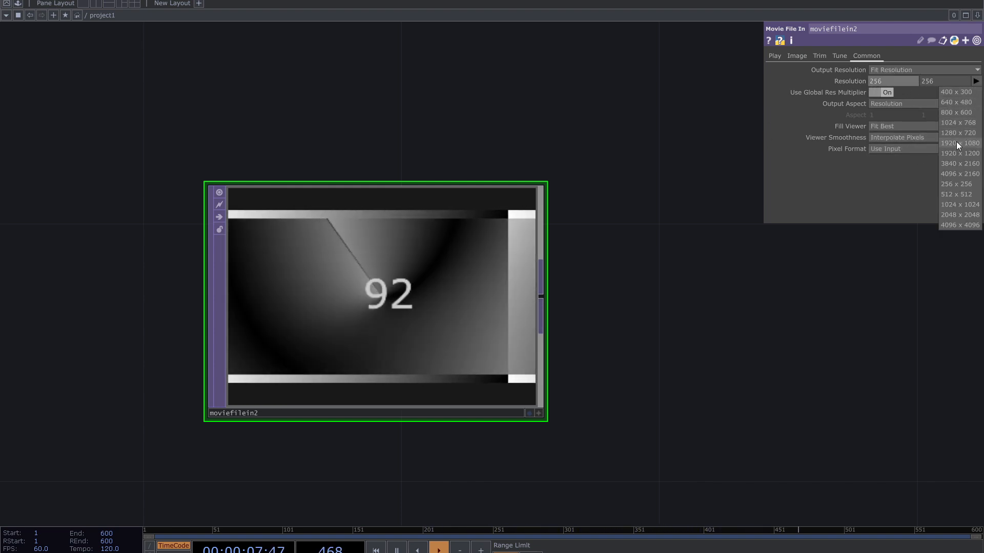
pyautogui.click(954, 143)
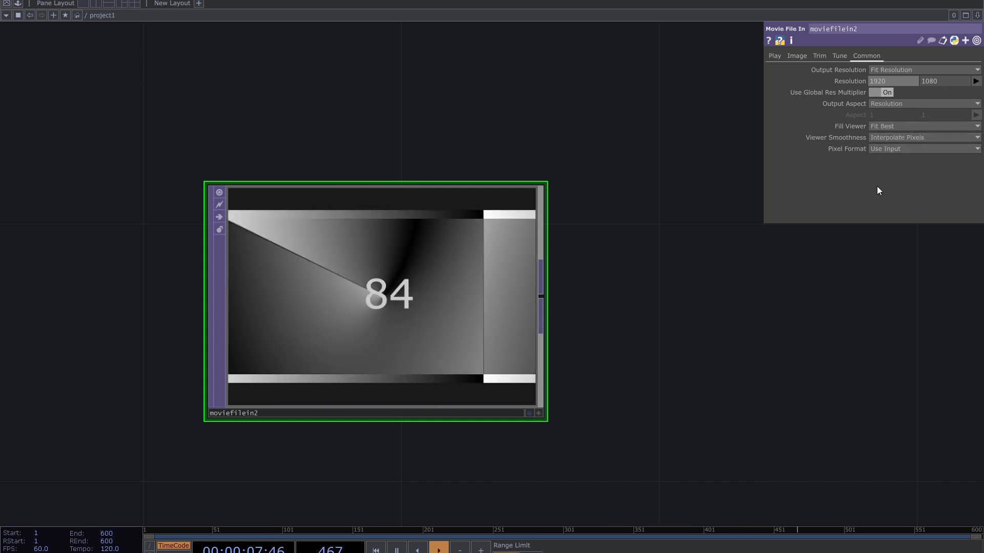
# Examine the movie's Tune, Trim and Image parameters, switching Trim on and off again.
pyautogui.click(839, 57)
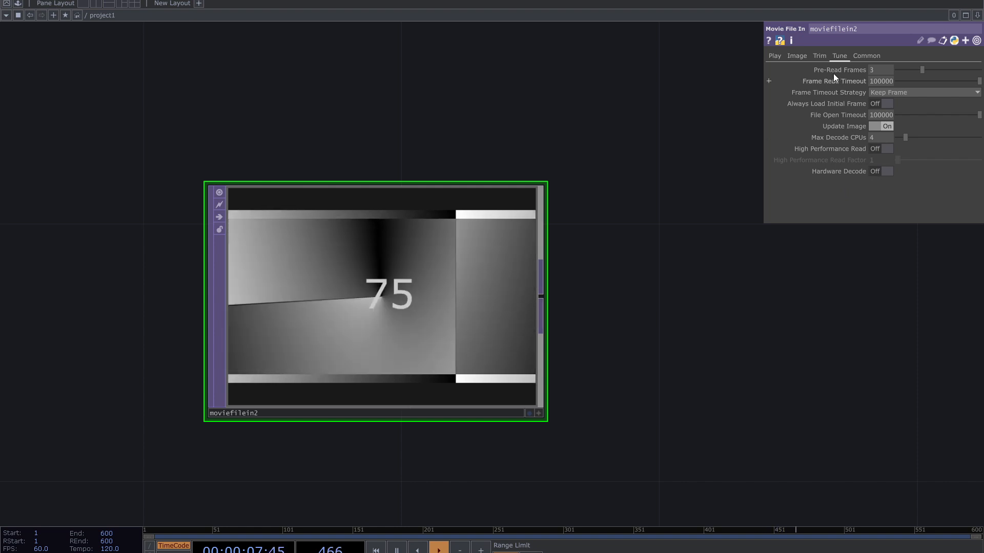
pyautogui.click(817, 56)
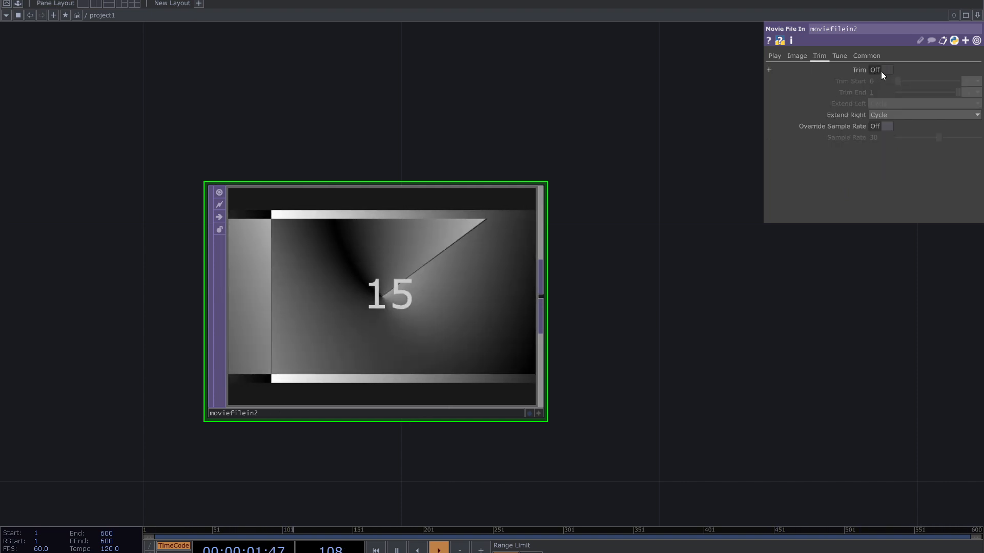
pyautogui.click(879, 70)
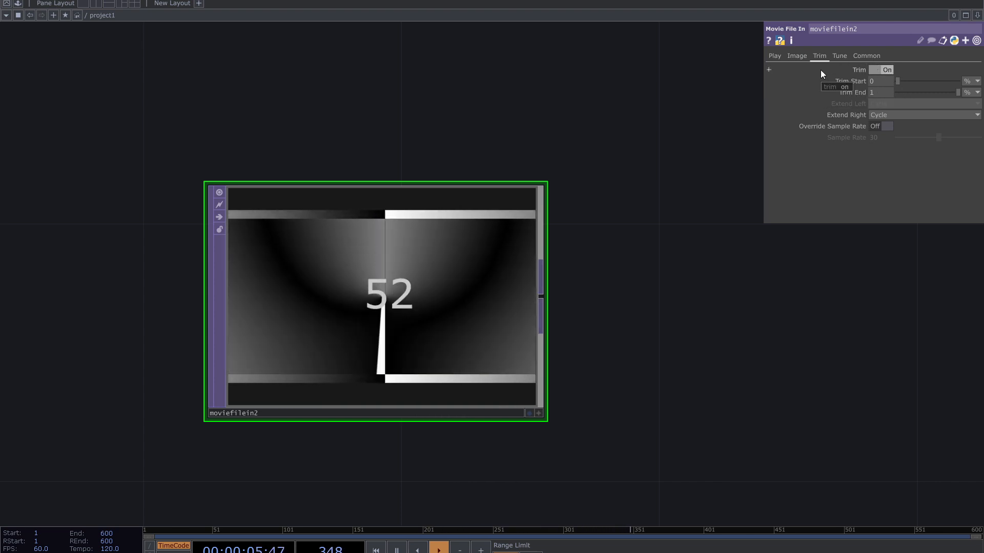
pyautogui.click(877, 69)
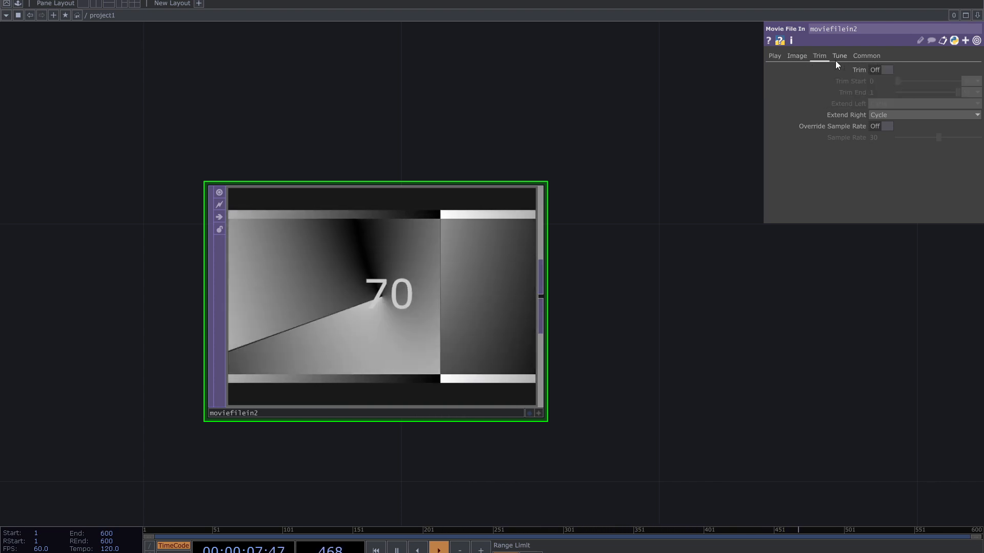
pyautogui.click(797, 55)
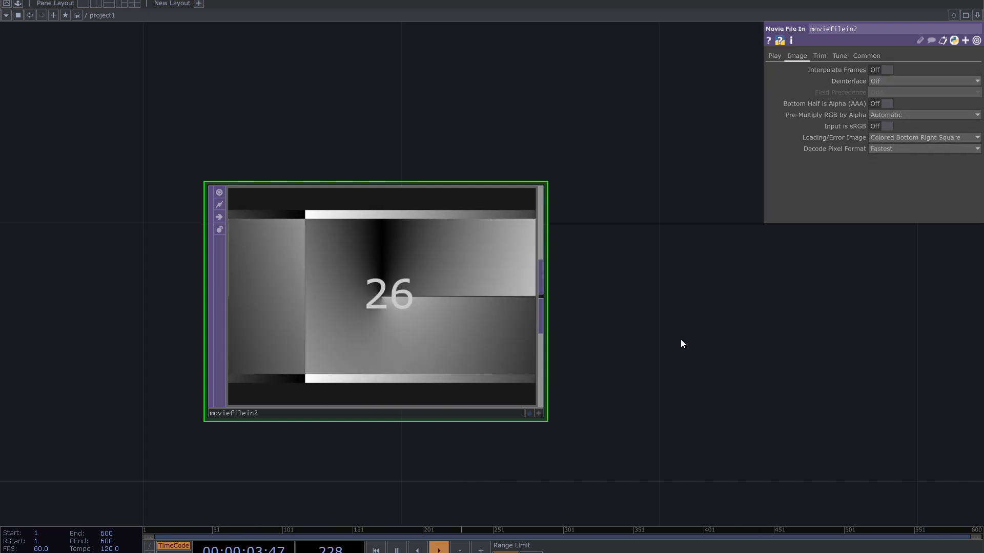
# Replace the movie's source file with Butterfly6.tif from the Map samples folder.
pyautogui.moveTo(665, 335); pyautogui.dragTo(629, 316)
pyautogui.moveTo(666, 241); pyautogui.dragTo(662, 225)
pyautogui.click(775, 55)
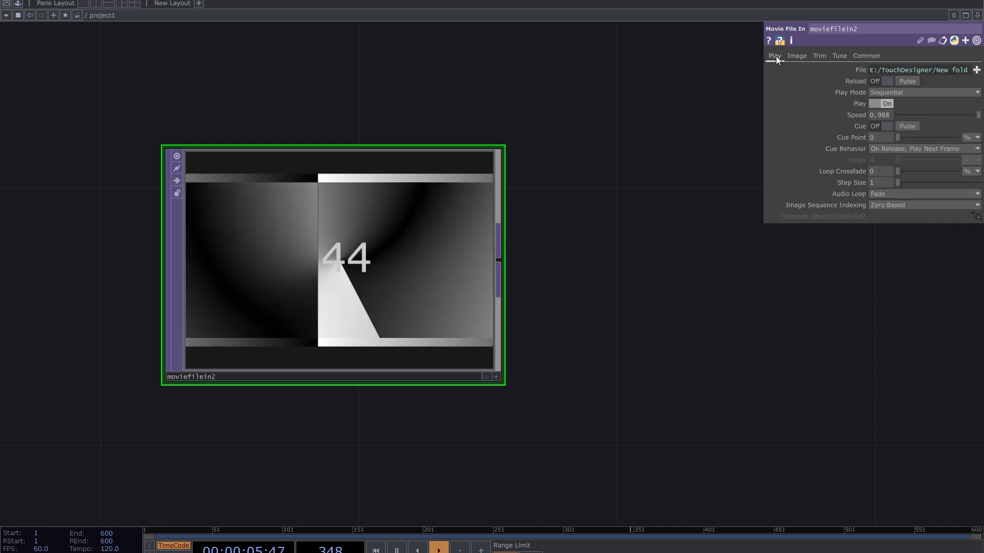
pyautogui.click(975, 70)
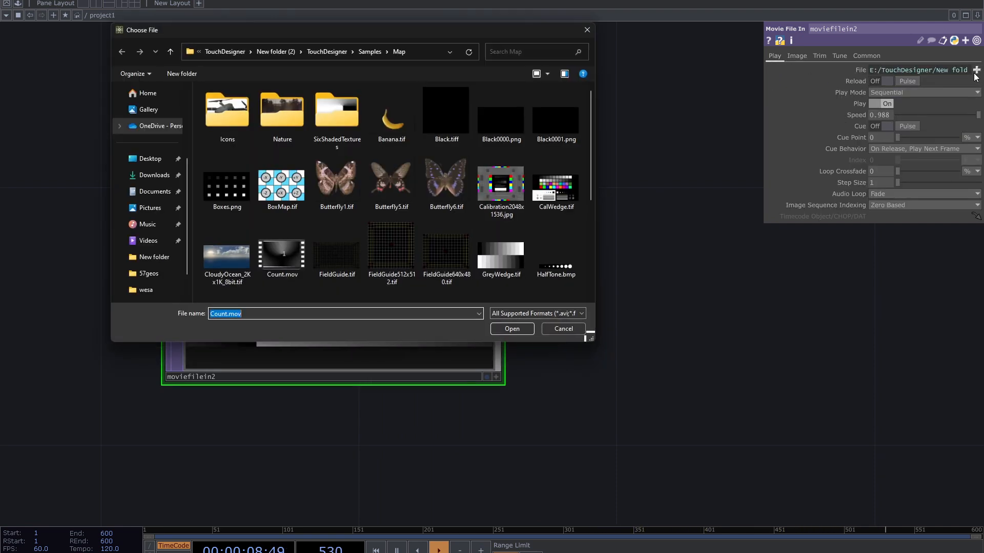
pyautogui.doubleClick(261, 105)
pyautogui.press('Escape')
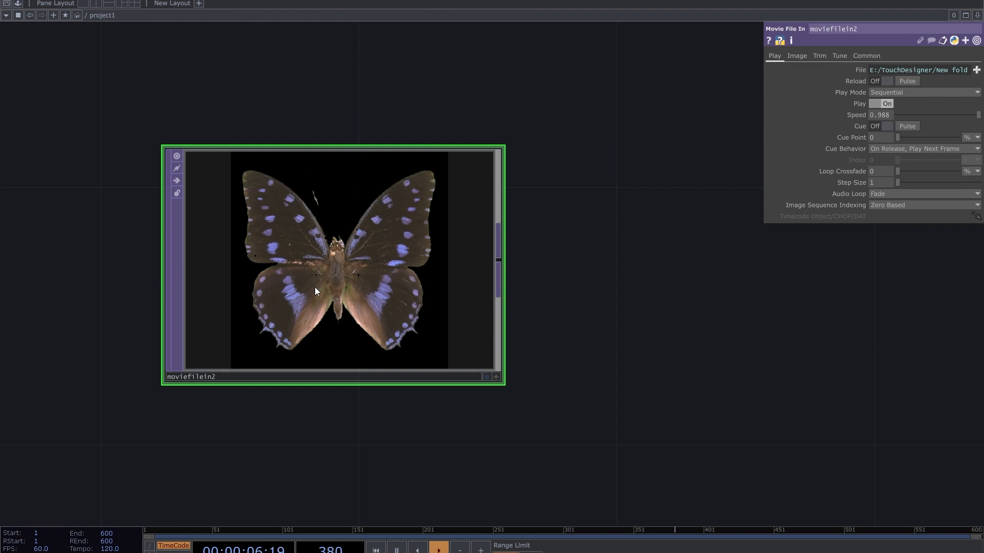
# Replace the movie's source file with Movie.1.mp4 from the Nature folder in the Map samples.
pyautogui.click(975, 70)
pyautogui.doubleClick(294, 113)
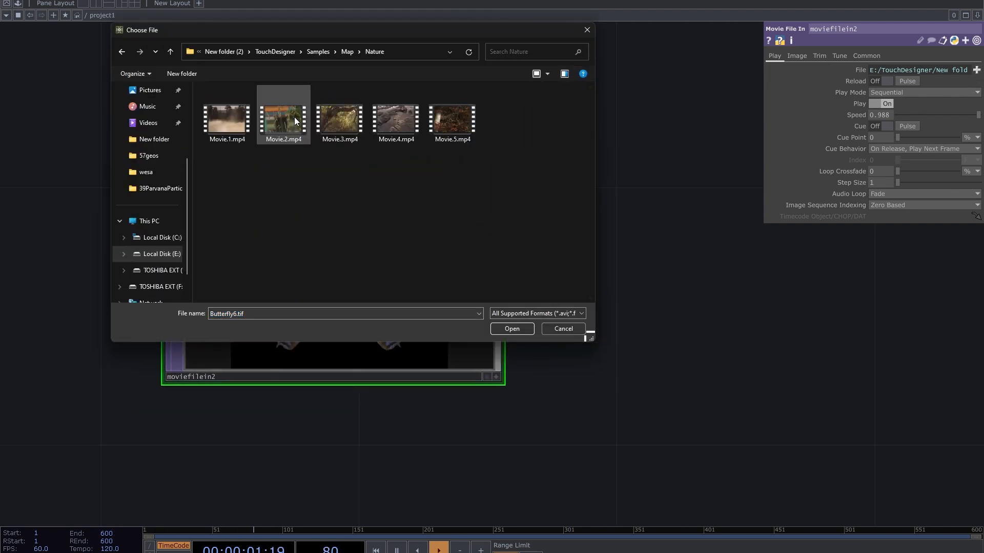
pyautogui.doubleClick(235, 119)
# Add a Noise TOP to the network directly below the movie node.
pyautogui.moveTo(599, 315); pyautogui.dragTo(505, 332)
pyautogui.scroll(-3, 571, 324)
pyautogui.moveTo(350, 362); pyautogui.dragTo(436, 272)
pyautogui.moveTo(558, 313); pyautogui.dragTo(513, 324)
pyautogui.moveTo(605, 320); pyautogui.dragTo(533, 294)
pyautogui.scroll(-4, 566, 341)
pyautogui.moveTo(392, 208); pyautogui.dragTo(425, 109)
pyautogui.moveTo(397, 230); pyautogui.dragTo(415, 257)
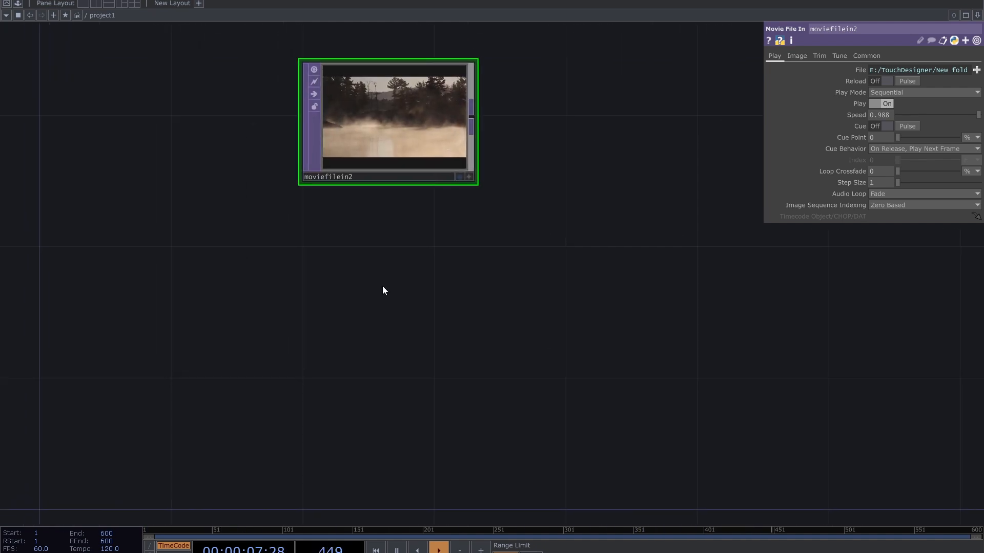
pyautogui.press('Tab')
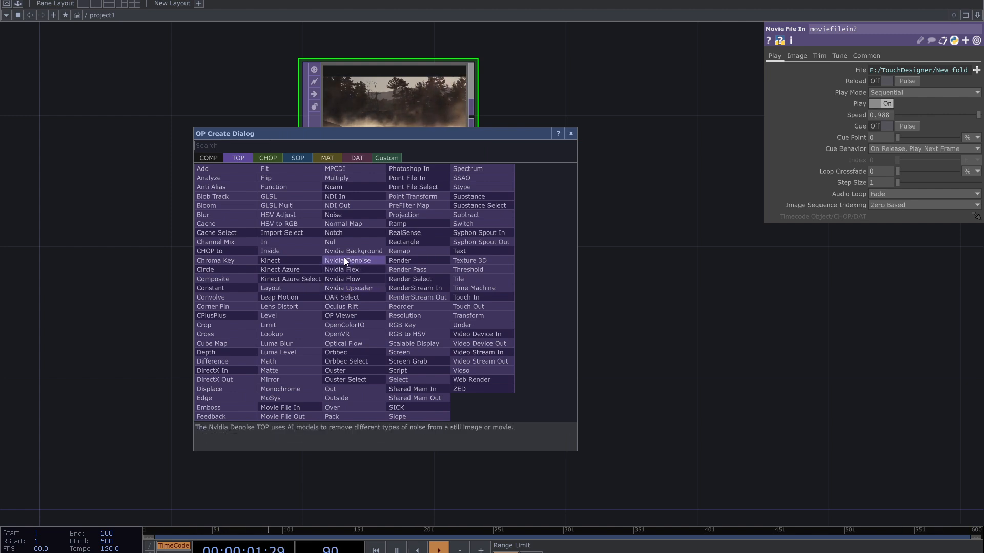
pyautogui.write('n')
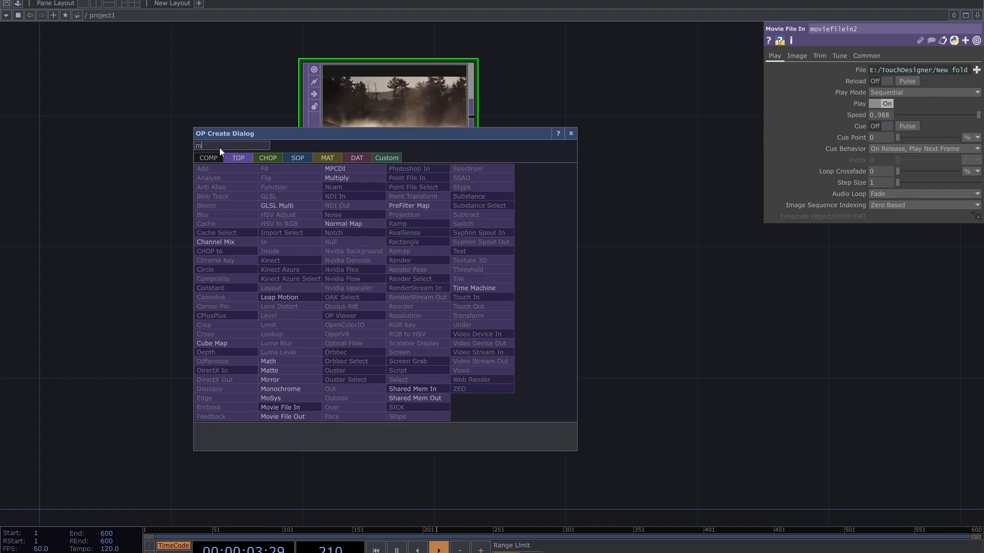
pyautogui.click(341, 216)
pyautogui.click(378, 285)
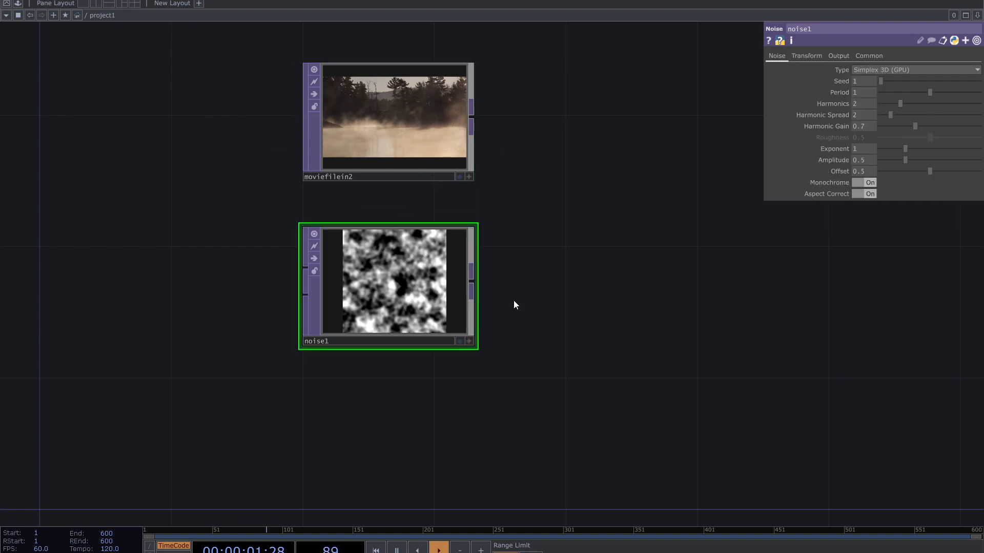
# Set the noise to seed 1503, period 0.26, harmonic spread 1.4, exponent 2.24 and amplitude 1.09, with Monochrome off.
pyautogui.scroll(3, 384, 280)
pyautogui.scroll(2, 384, 281)
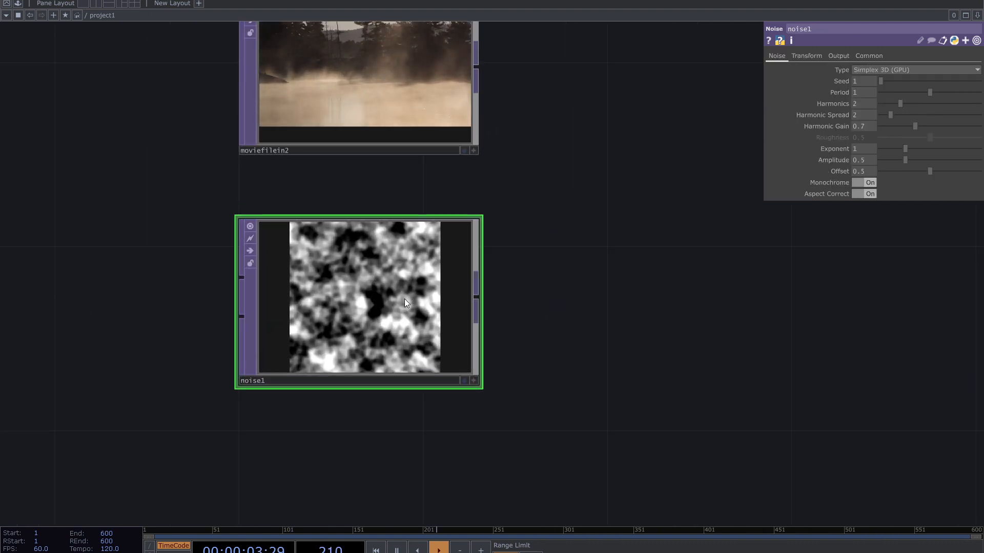
pyautogui.scroll(2, 404, 299)
pyautogui.moveTo(612, 307); pyautogui.dragTo(628, 313)
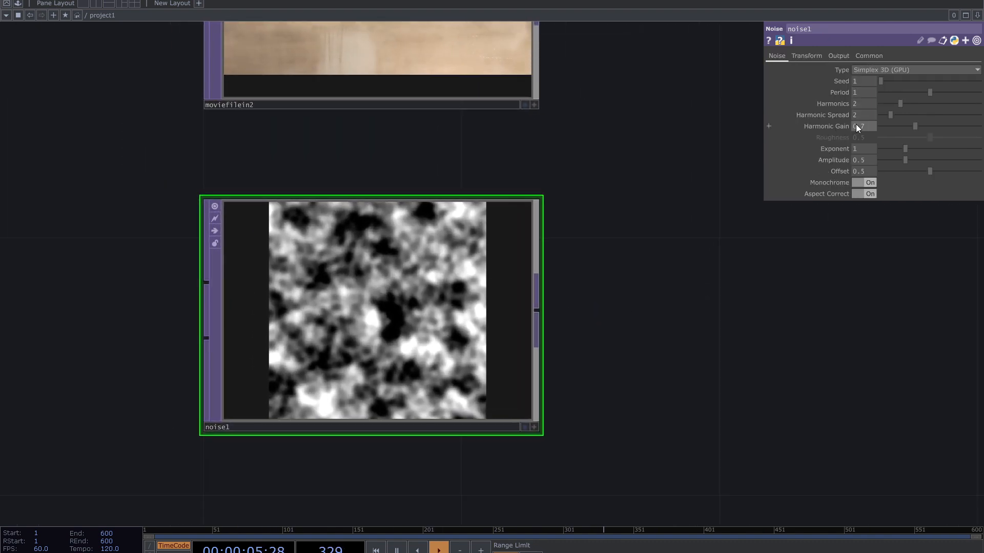
pyautogui.moveTo(780, 321); pyautogui.dragTo(836, 312)
pyautogui.scroll(1, 502, 329)
pyautogui.scroll(4, 563, 335)
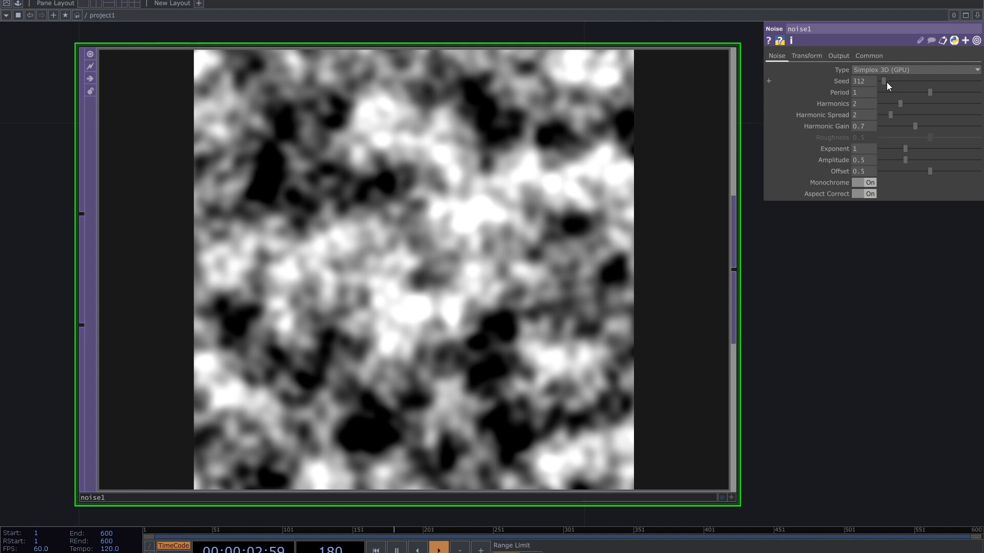
pyautogui.moveTo(886, 82); pyautogui.dragTo(952, 164)
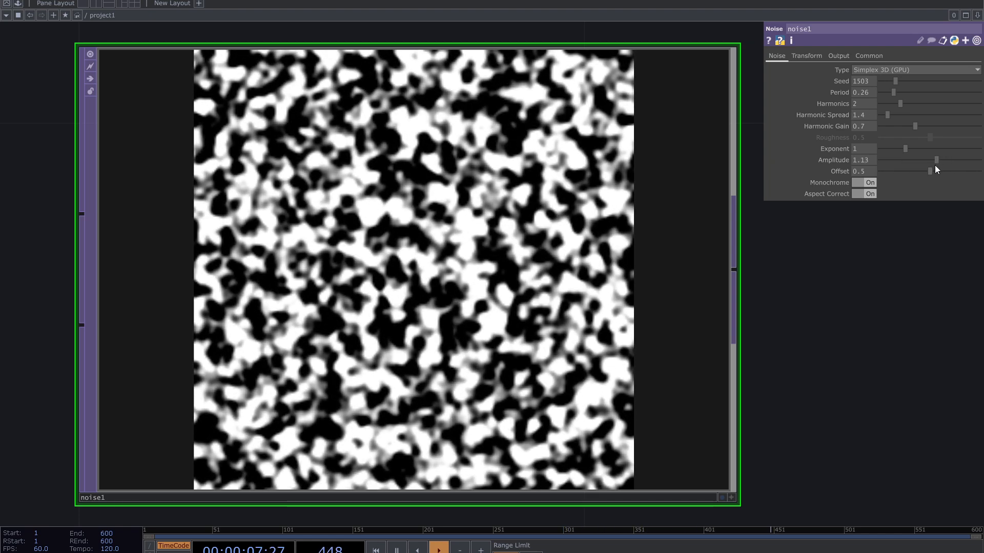
pyautogui.moveTo(935, 165)
pyautogui.mouseDown()
pyautogui.moveTo(923, 155)
pyautogui.moveTo(937, 157)
pyautogui.mouseUp()
pyautogui.moveTo(841, 310); pyautogui.dragTo(812, 312)
pyautogui.click(863, 183)
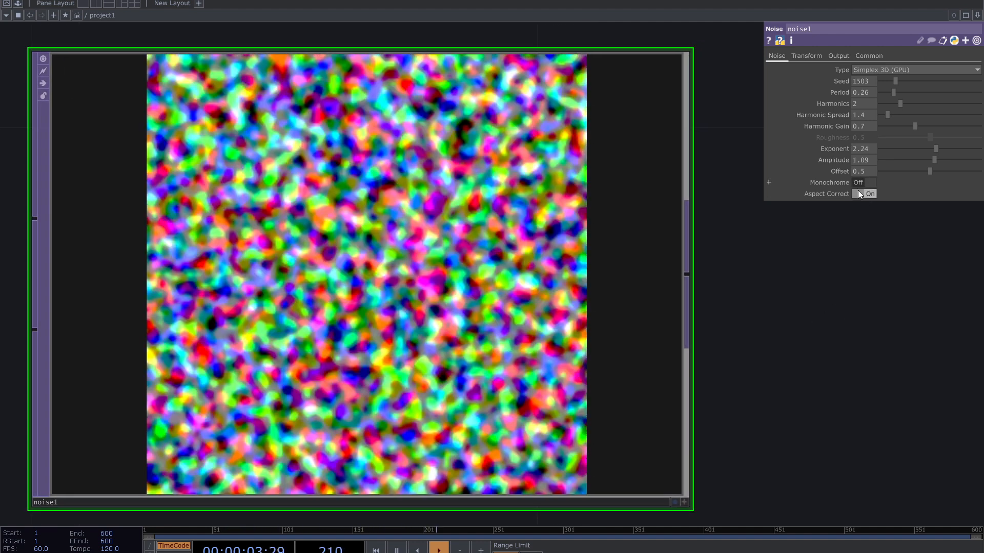
# Connect the movie's output to the noise's first input, Background Image.
pyautogui.scroll(-3, 808, 276)
pyautogui.moveTo(808, 314); pyautogui.dragTo(707, 365)
pyautogui.scroll(-3, 756, 342)
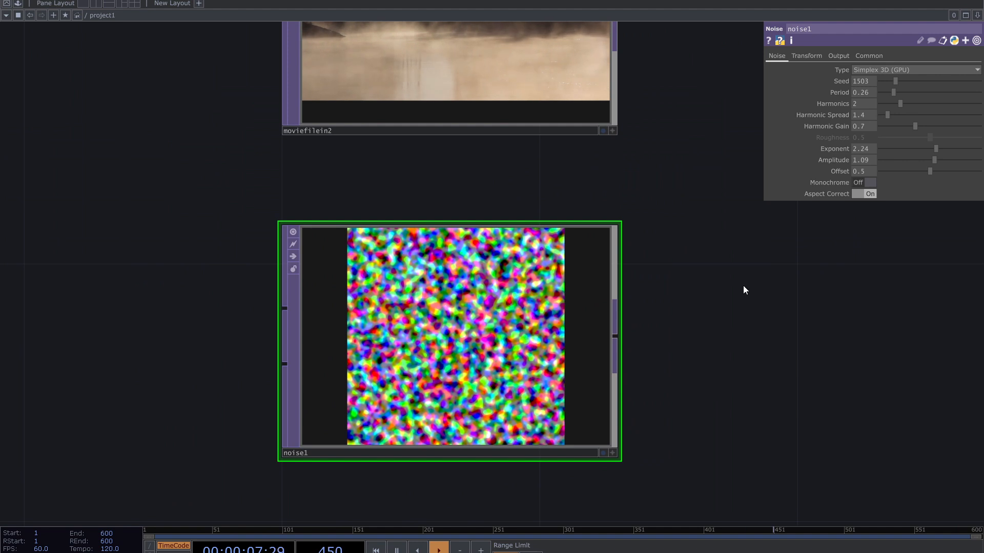
pyautogui.scroll(-3, 740, 283)
pyautogui.moveTo(736, 275); pyautogui.dragTo(661, 311)
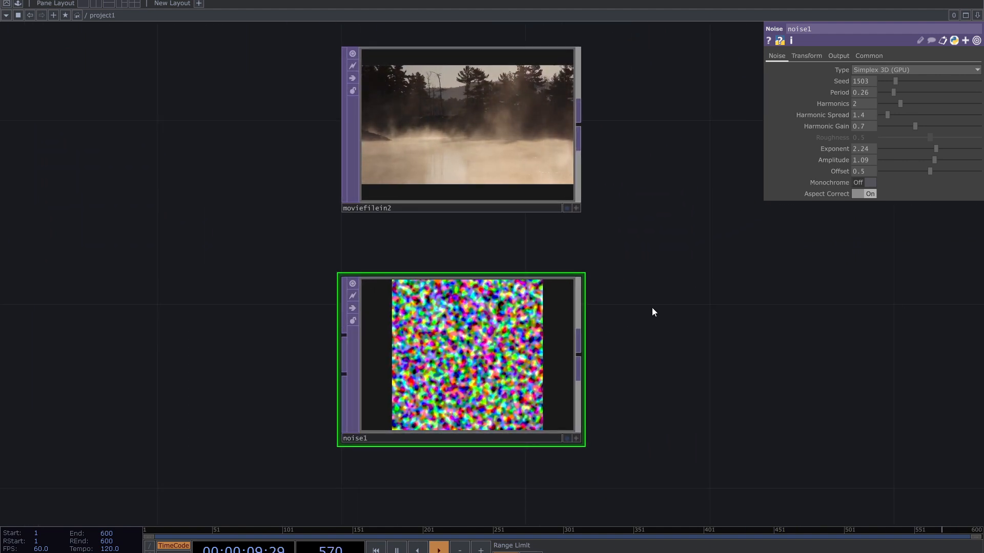
pyautogui.scroll(1, 628, 298)
pyautogui.scroll(1, 629, 298)
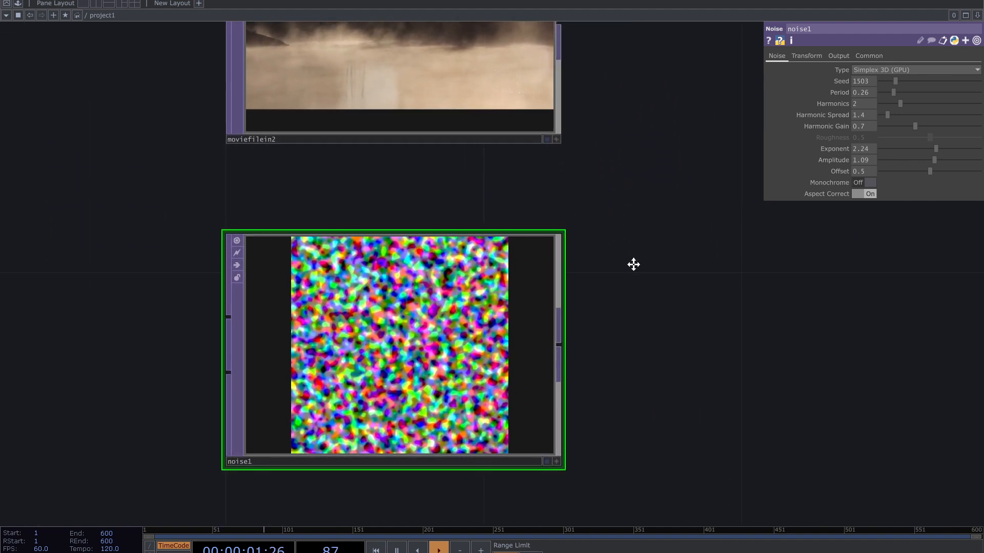
pyautogui.moveTo(639, 311); pyautogui.dragTo(673, 325)
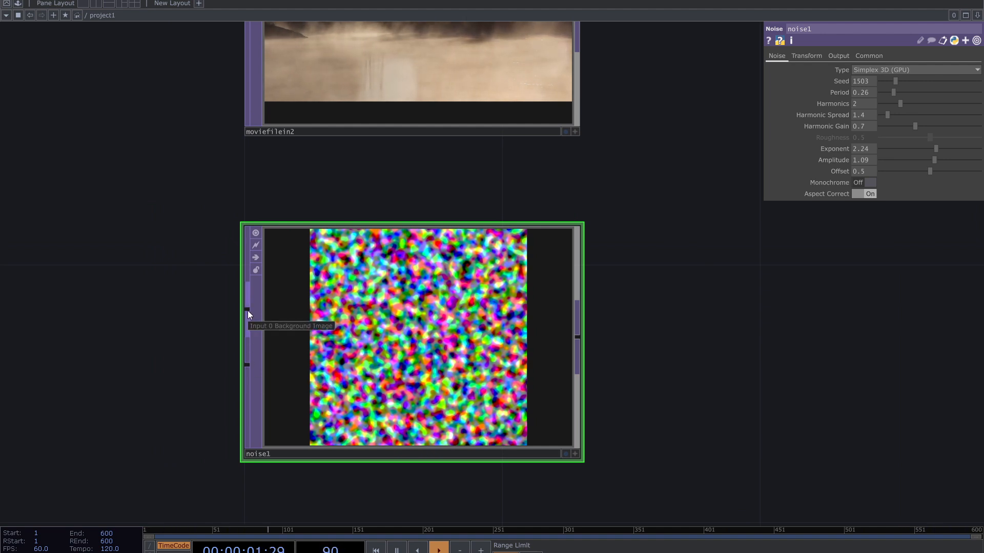
pyautogui.moveTo(250, 306); pyautogui.dragTo(242, 402)
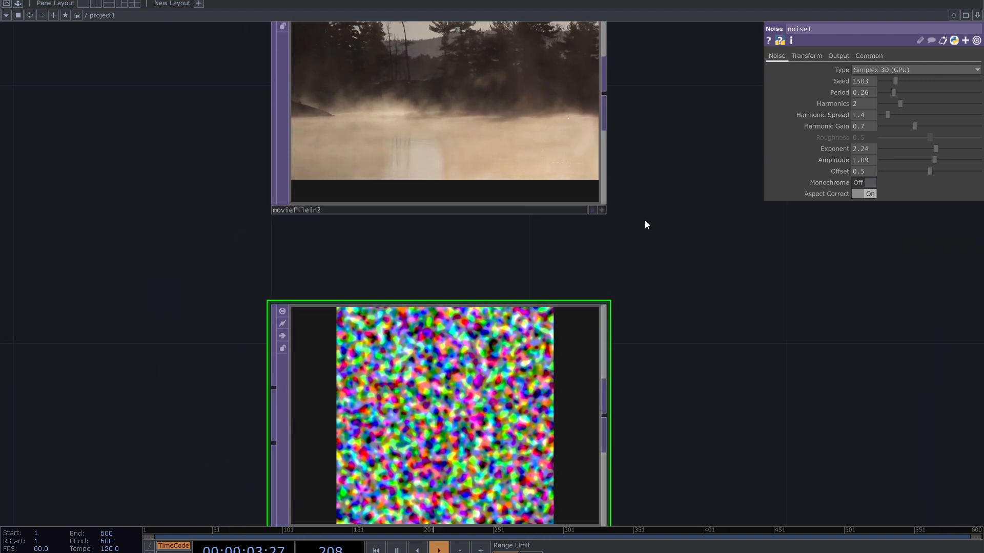
pyautogui.moveTo(609, 94); pyautogui.dragTo(252, 384)
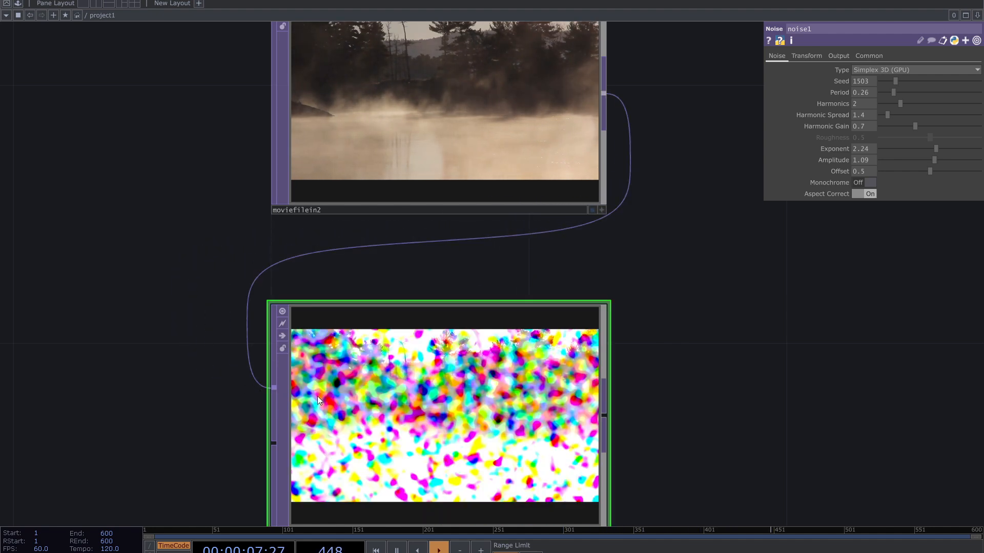
# Try combining the movie with the noise using the Input * Noise option for the RGB output.
pyautogui.moveTo(750, 392); pyautogui.dragTo(745, 340)
pyautogui.scroll(3, 444, 432)
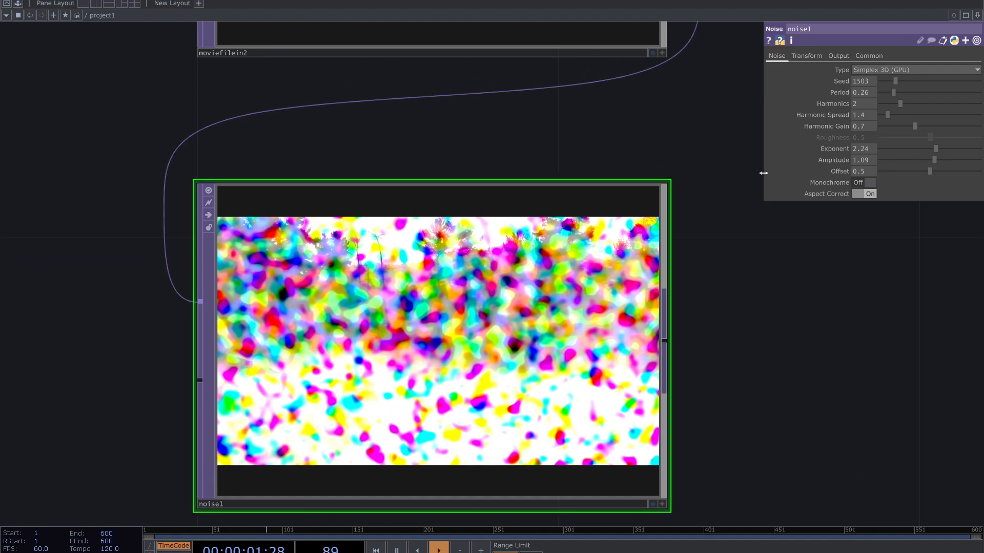
pyautogui.click(841, 55)
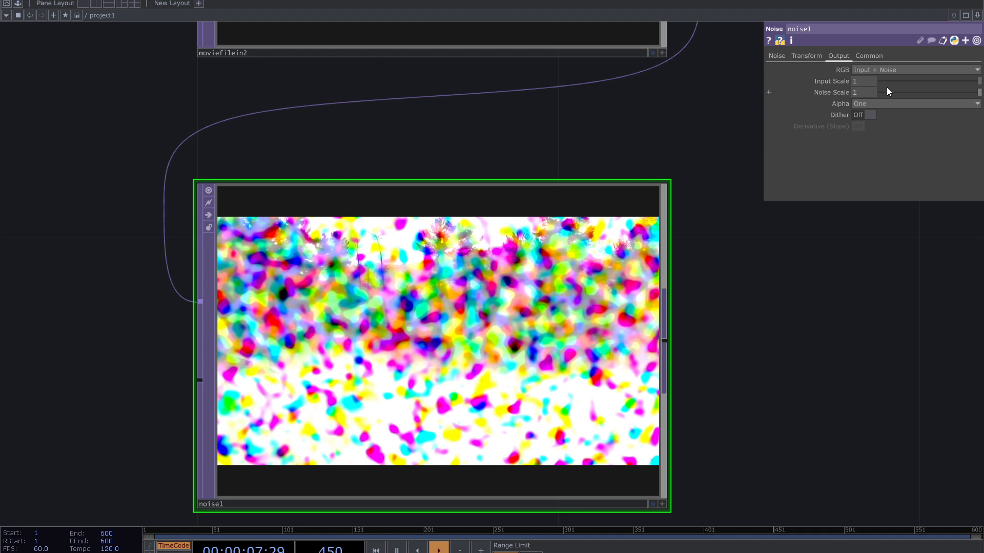
pyautogui.click(868, 72)
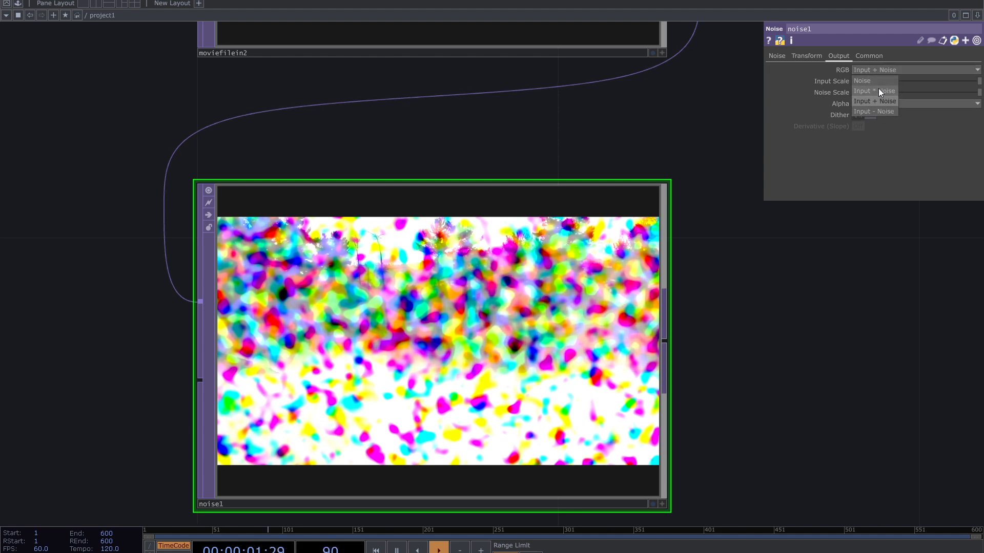
pyautogui.click(878, 90)
pyautogui.scroll(3, 342, 436)
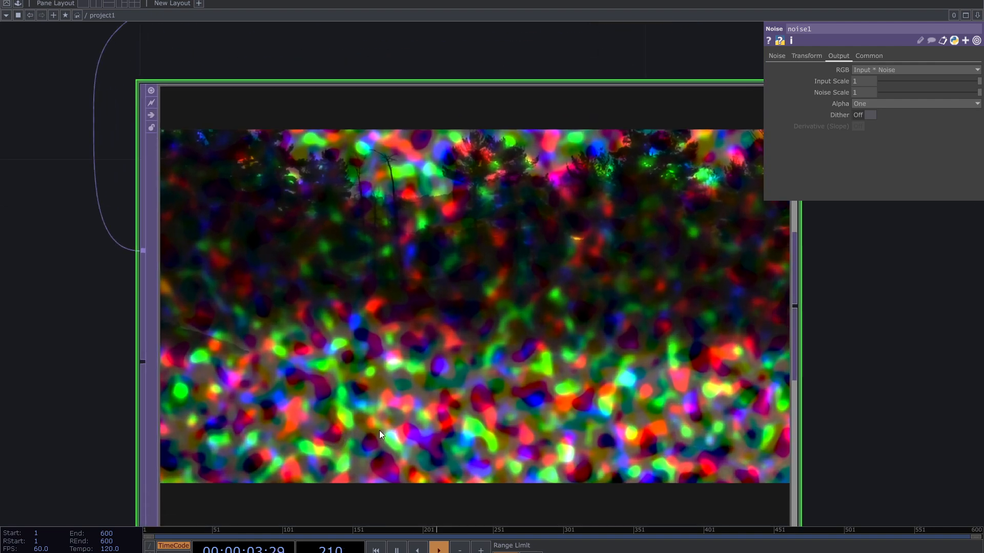
pyautogui.scroll(2, 852, 305)
# Set the noise node's RGB output to Noise only.
pyautogui.click(887, 70)
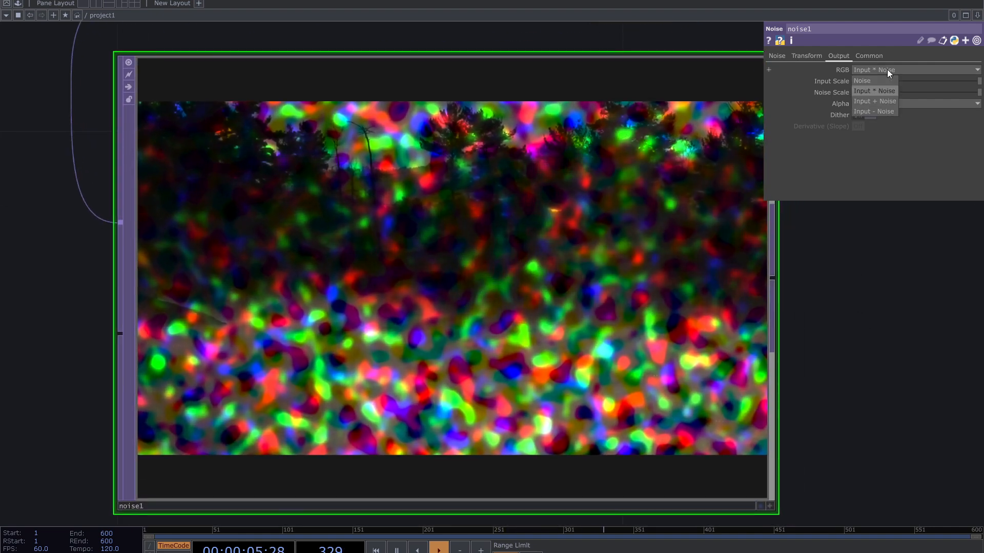
pyautogui.click(881, 78)
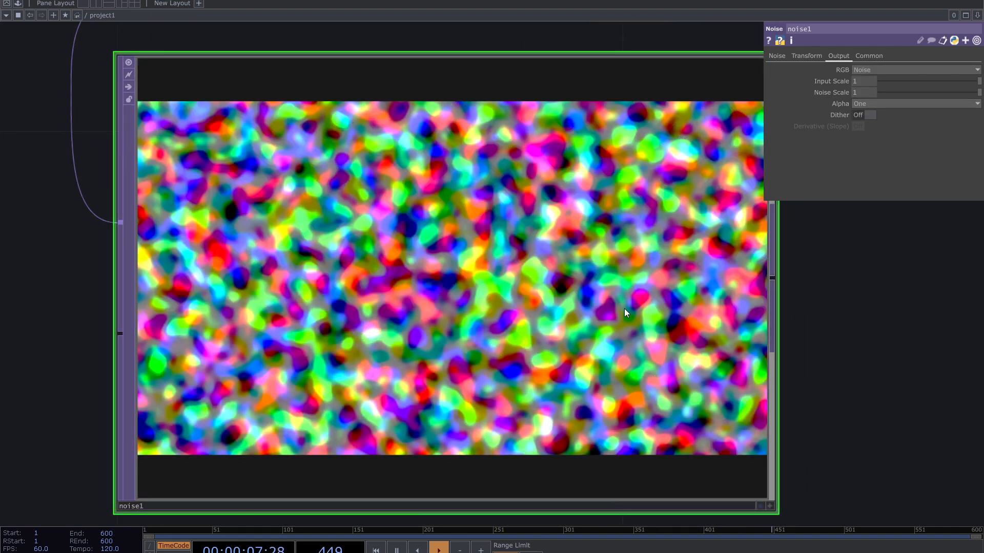
# Examine the noise's Transform parameters and try adjusting its X scale.
pyautogui.scroll(-3, 624, 308)
pyautogui.moveTo(859, 303); pyautogui.dragTo(758, 371)
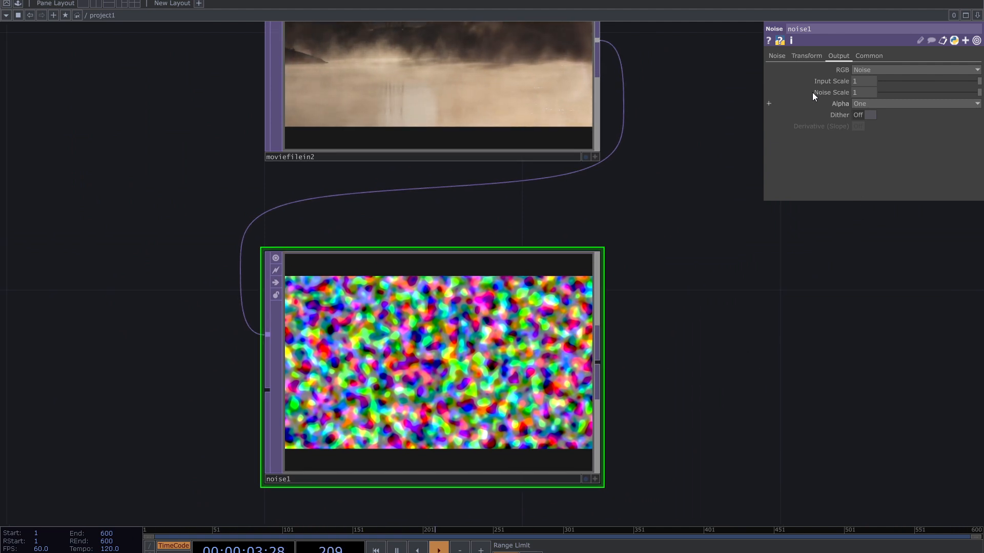
pyautogui.click(817, 57)
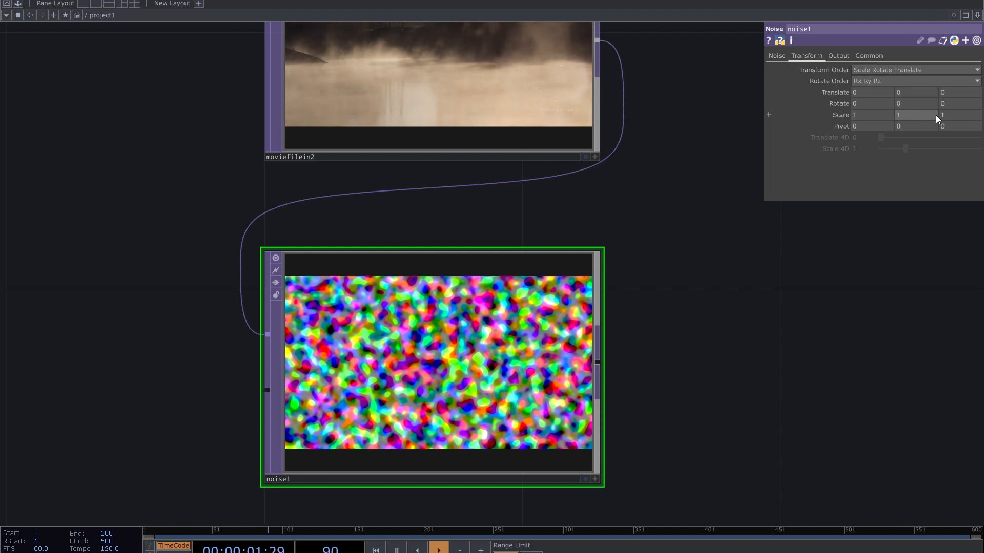
pyautogui.moveTo(860, 115)
pyautogui.mouseDown(button='middle')
pyautogui.moveTo(870, 117)
pyautogui.moveTo(863, 99)
pyautogui.mouseUp(button='middle')
pyautogui.moveTo(862, 100); pyautogui.dragTo(879, 77)
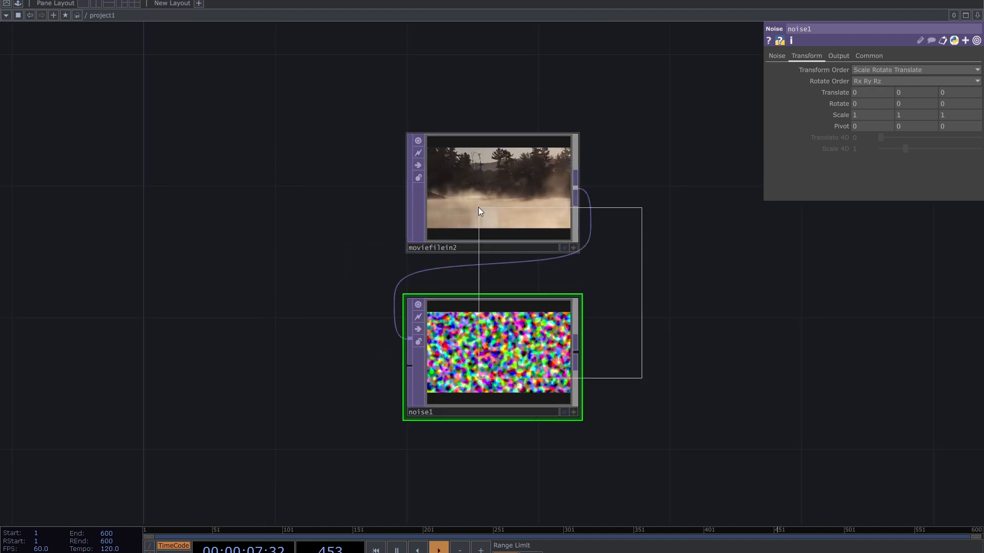
# Disconnect the wire between the movie and the noise node.
pyautogui.moveTo(478, 207); pyautogui.dragTo(485, 83)
pyautogui.moveTo(621, 239); pyautogui.dragTo(586, 249)
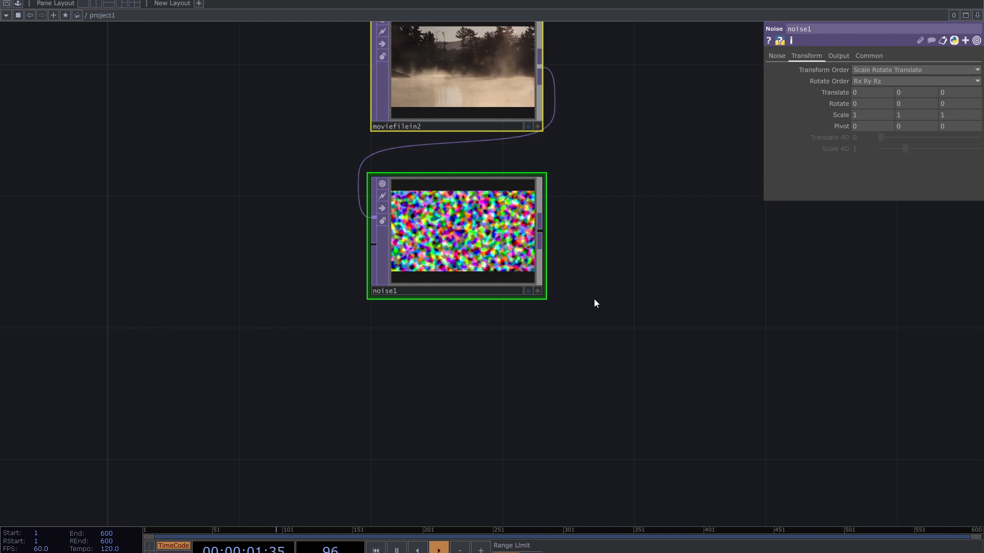
pyautogui.moveTo(532, 318); pyautogui.dragTo(523, 346)
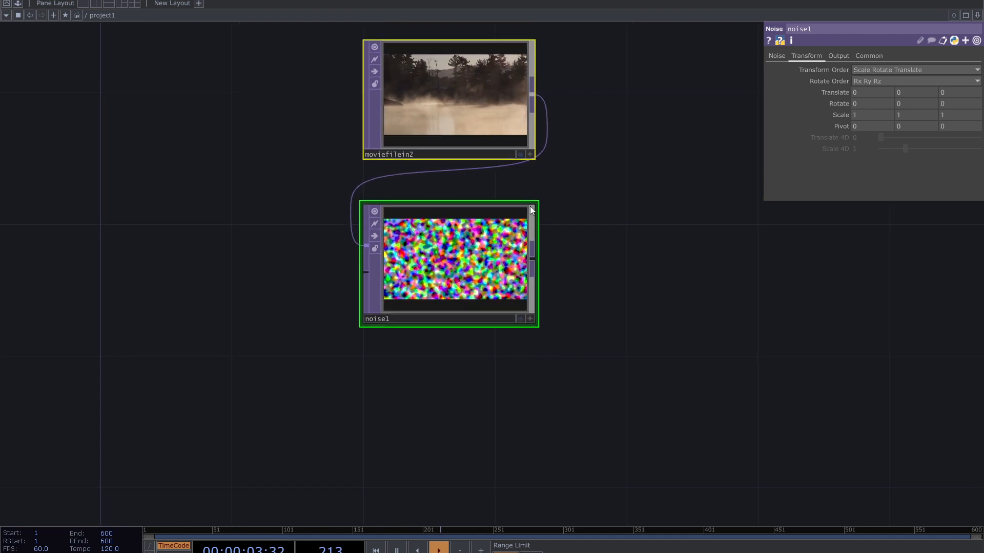
pyautogui.rightClick(441, 175)
pyautogui.click(454, 203)
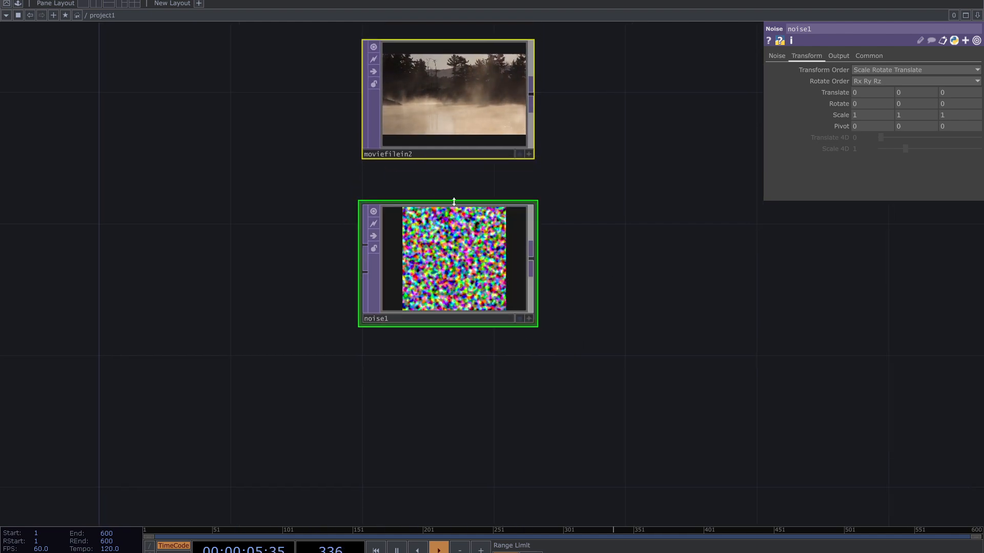
# Check the movie's output resolution and set the noise's resolution to 1920 x 1080 to match it.
pyautogui.click(870, 56)
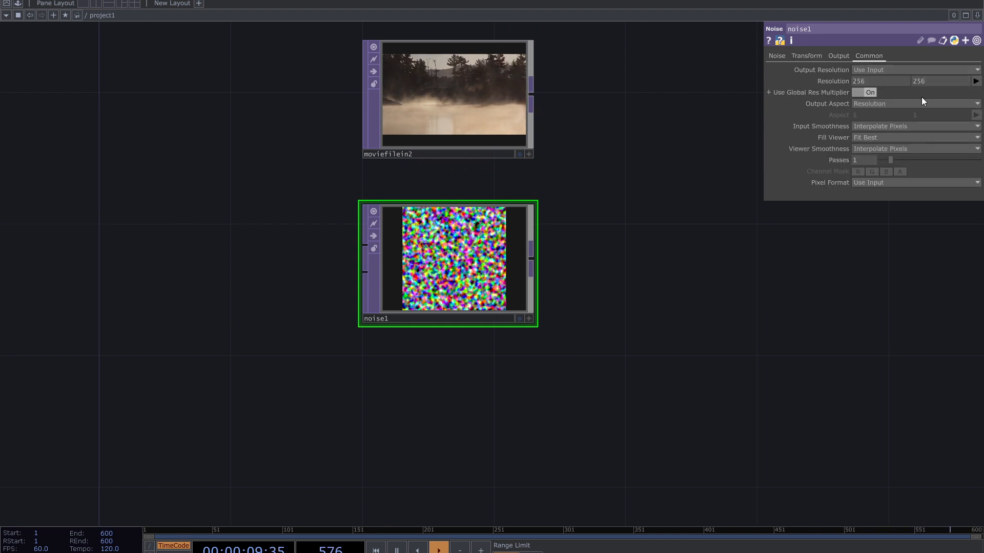
pyautogui.moveTo(646, 232); pyautogui.dragTo(644, 287)
pyautogui.click(446, 191)
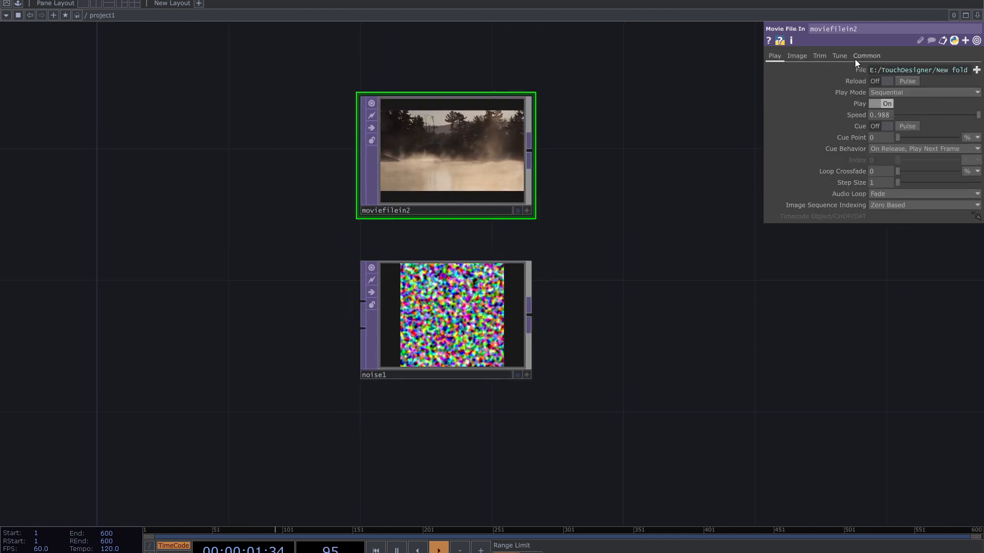
pyautogui.click(874, 55)
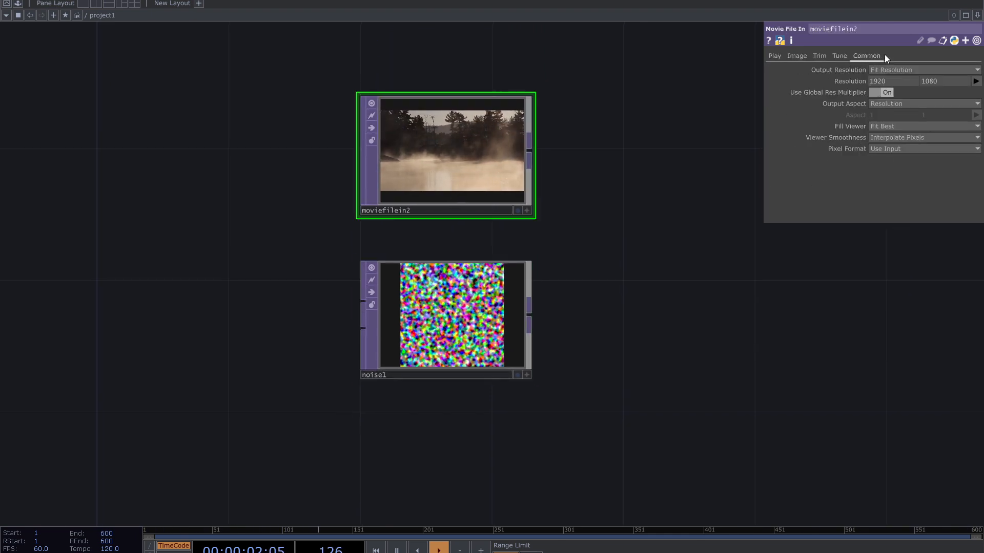
pyautogui.click(455, 320)
pyautogui.click(976, 81)
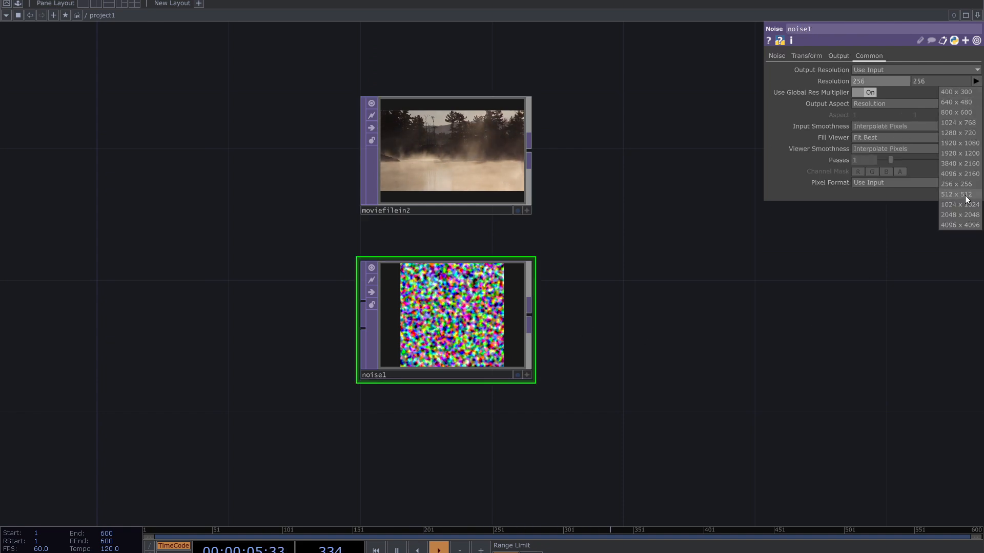
pyautogui.click(951, 145)
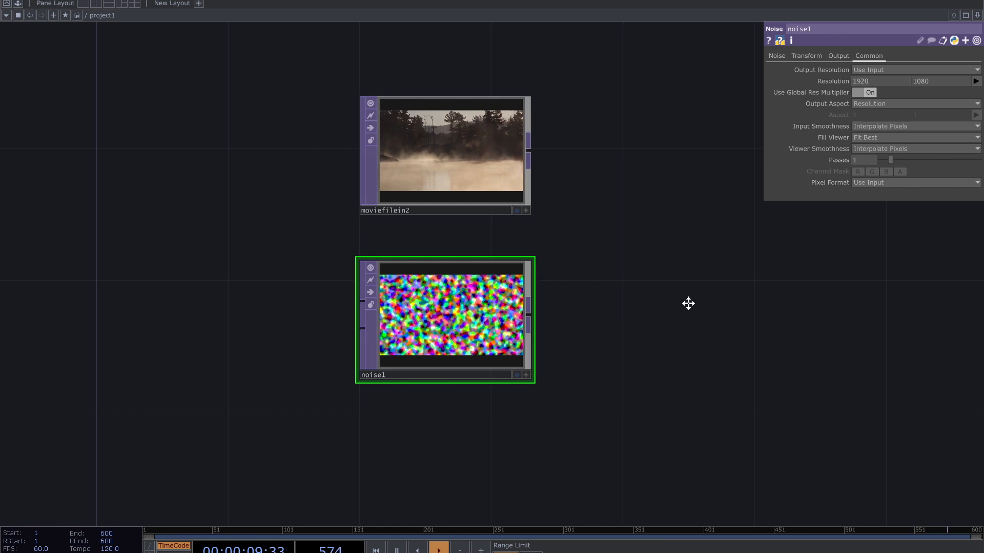
# Add a Circle TOP to the network directly below the noise node.
pyautogui.press('h')
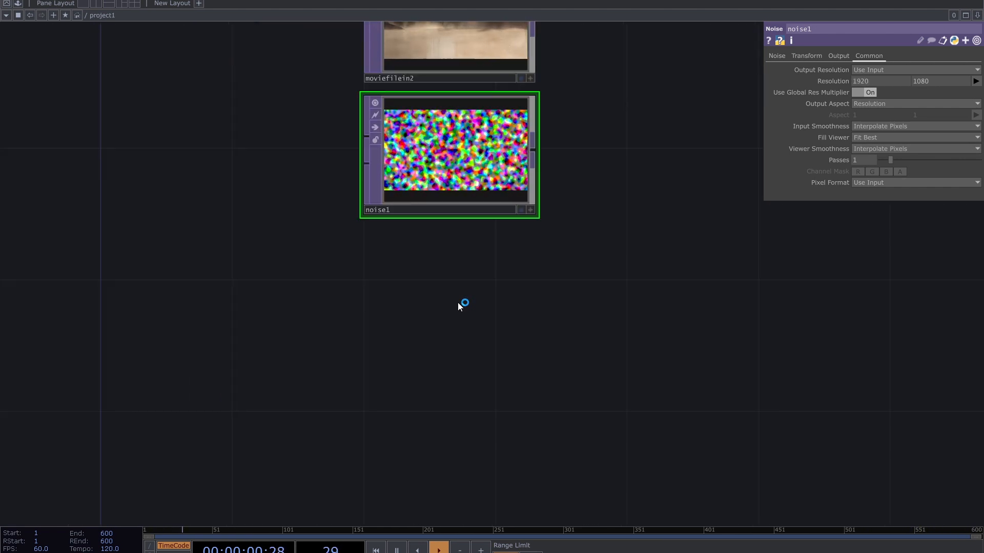
pyautogui.press('Tab')
pyautogui.write('c')
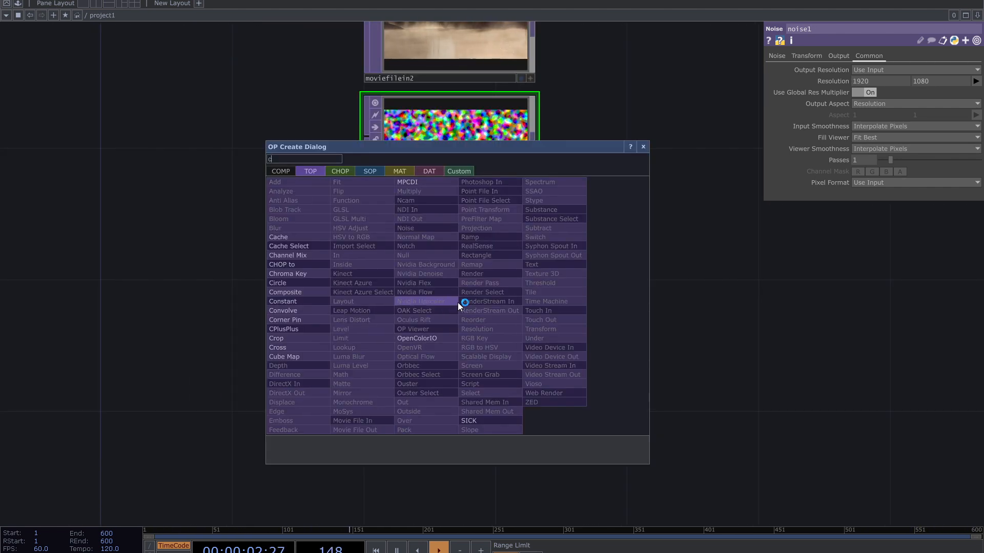
pyautogui.click(287, 281)
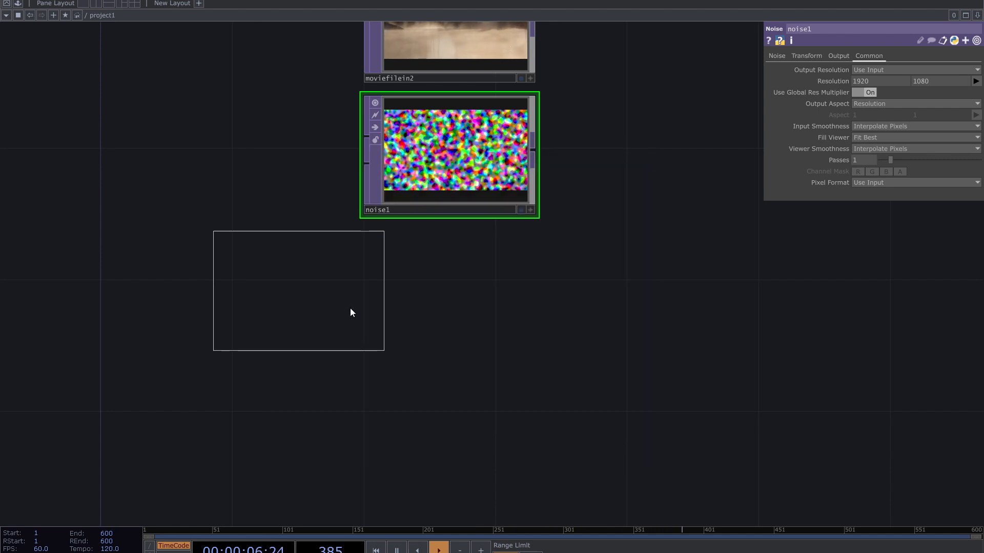
pyautogui.click(450, 299)
pyautogui.scroll(2, 446, 305)
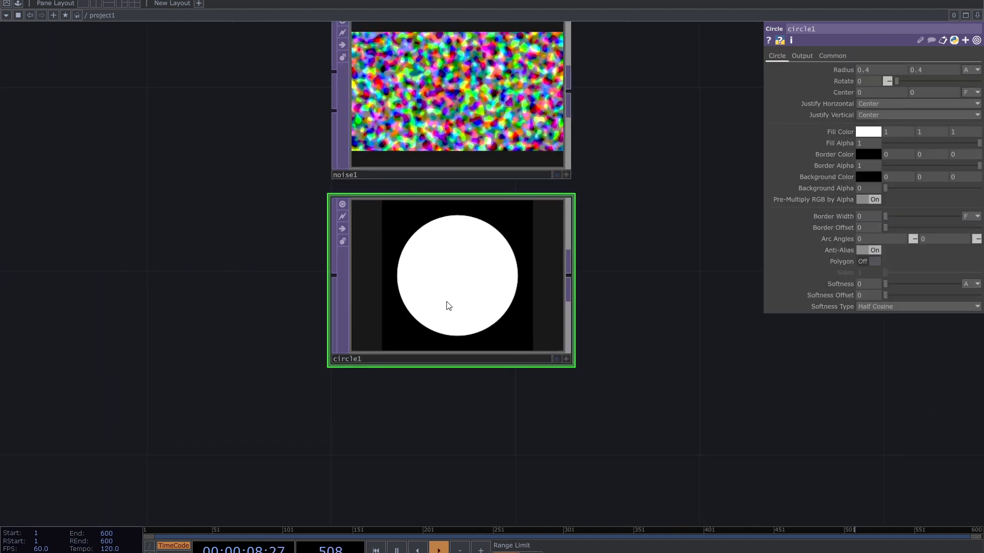
# Set the circle's resolution to 1920 x 1080.
pyautogui.click(833, 54)
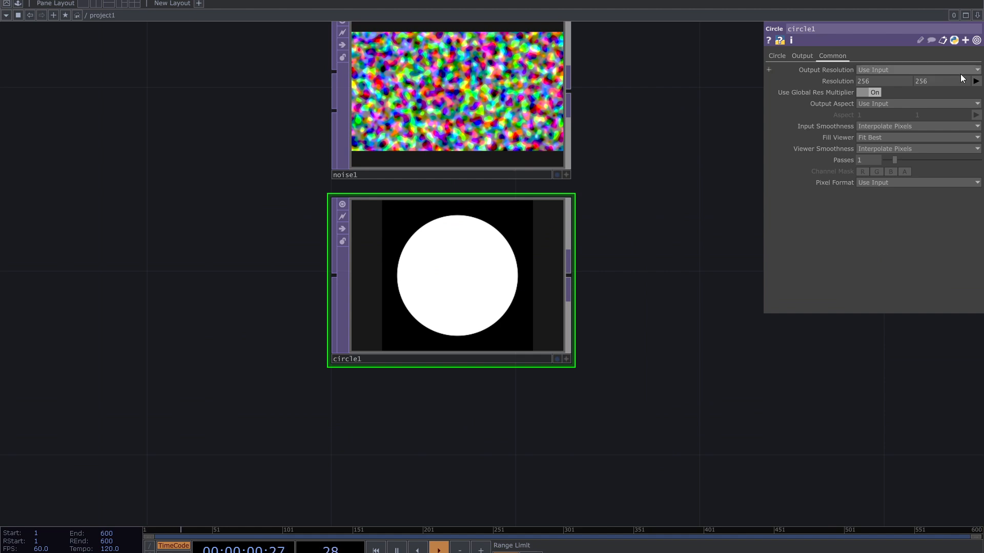
pyautogui.click(976, 81)
pyautogui.click(954, 140)
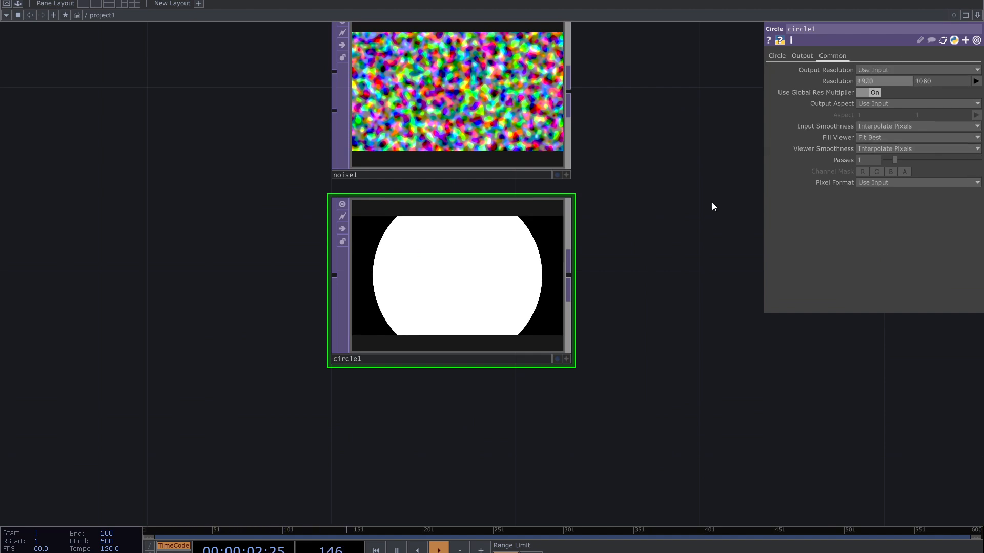
pyautogui.scroll(1, 598, 244)
# Set both of the circle's radius values to 0.2 and turn it into a polygon with 4 sides.
pyautogui.click(784, 55)
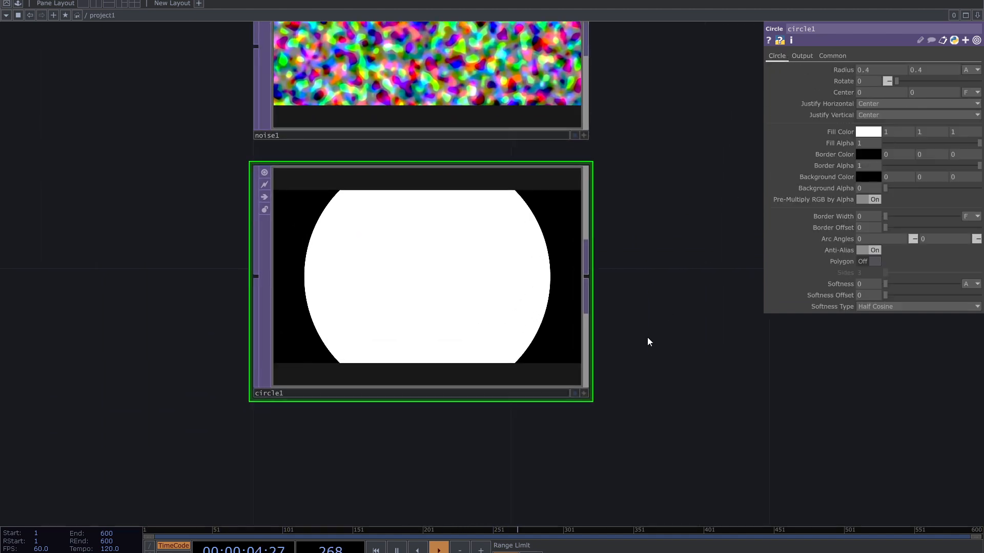
pyautogui.moveTo(647, 339); pyautogui.dragTo(679, 356)
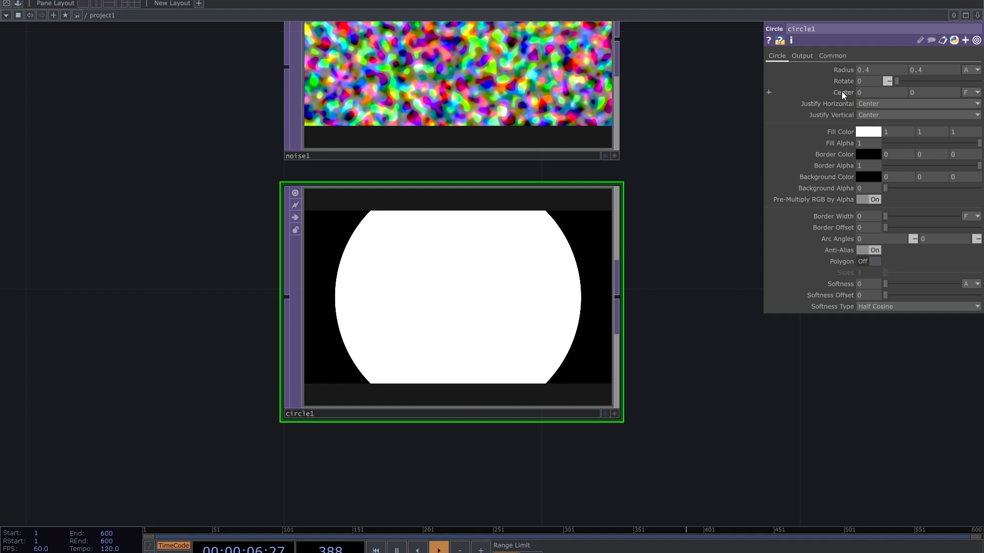
pyautogui.moveTo(842, 69)
pyautogui.mouseDown(button='middle')
pyautogui.moveTo(819, 60)
pyautogui.moveTo(840, 60)
pyautogui.mouseUp(button='middle')
pyautogui.moveTo(860, 96); pyautogui.dragTo(874, 76, button='middle')
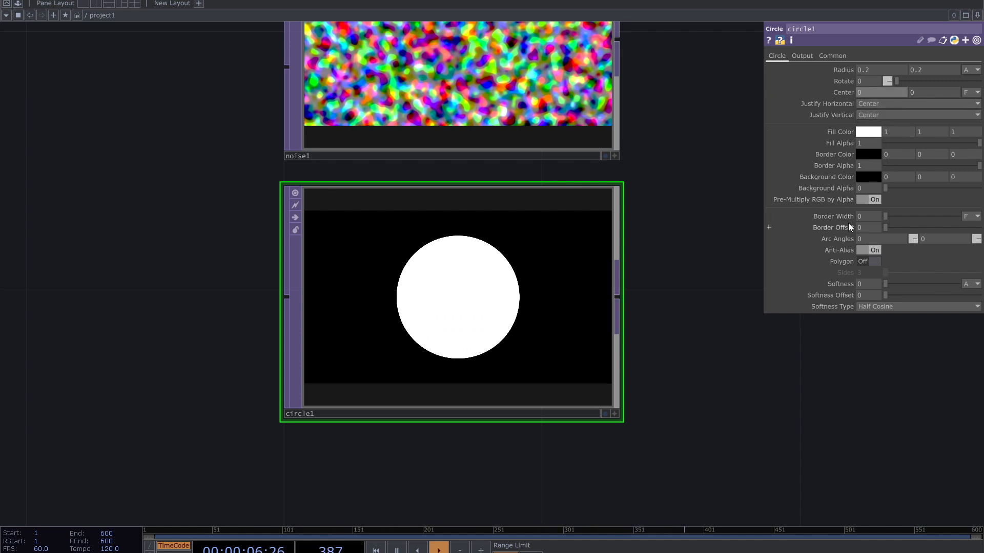
pyautogui.click(868, 262)
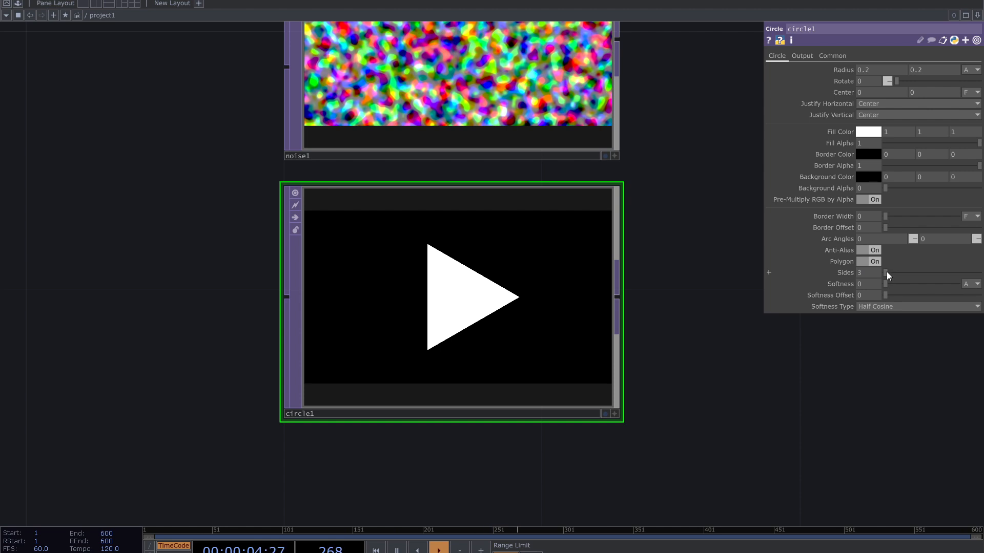
pyautogui.moveTo(886, 272); pyautogui.dragTo(890, 273)
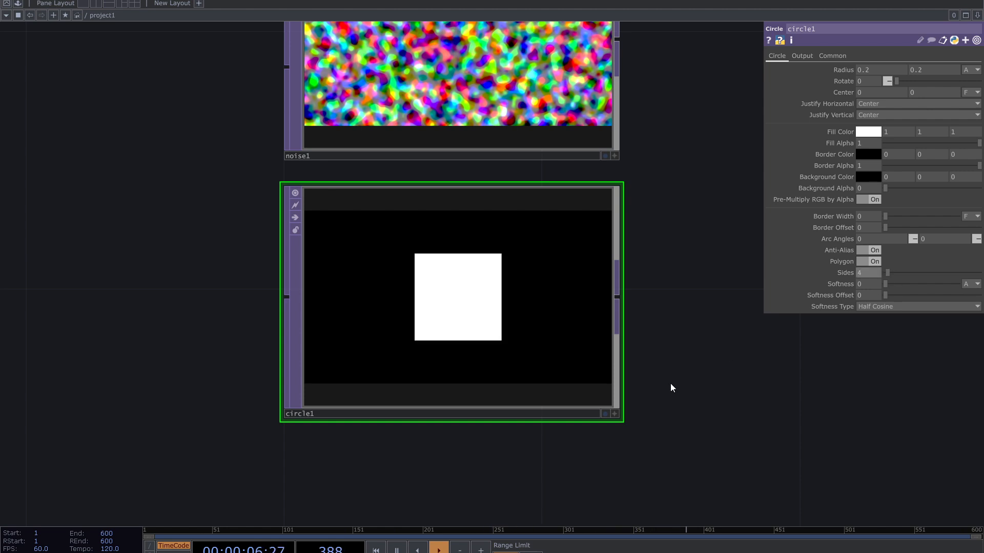
# Try softening the polygon's edges with a softness of about 0.162, and return the softness to 0.
pyautogui.moveTo(679, 387); pyautogui.dragTo(648, 401)
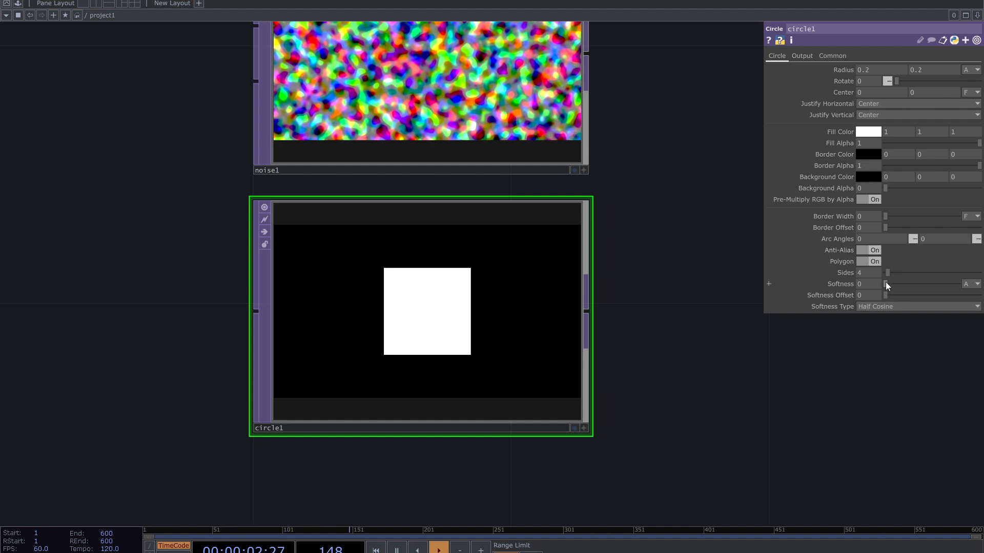
pyautogui.moveTo(885, 284); pyautogui.dragTo(959, 281)
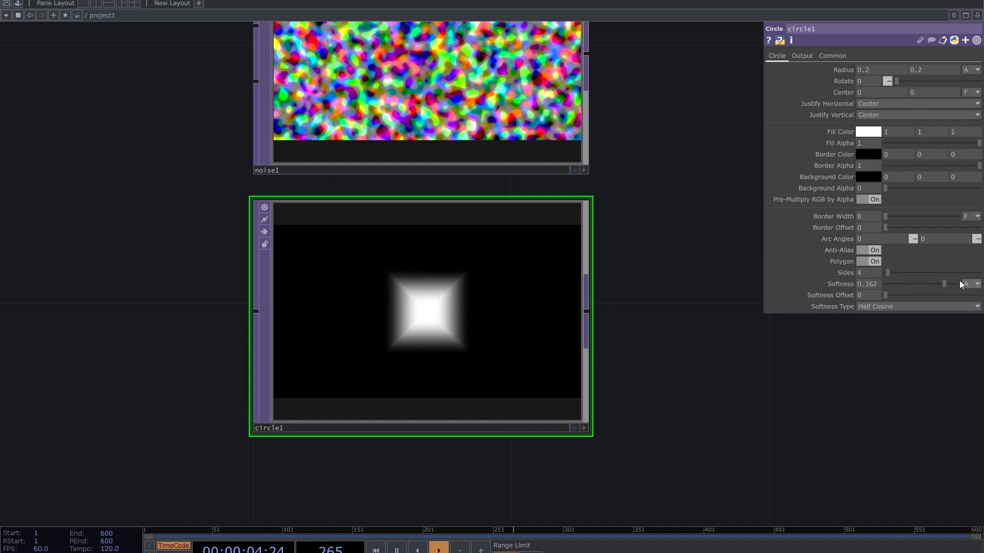
pyautogui.moveTo(887, 270); pyautogui.dragTo(797, 291)
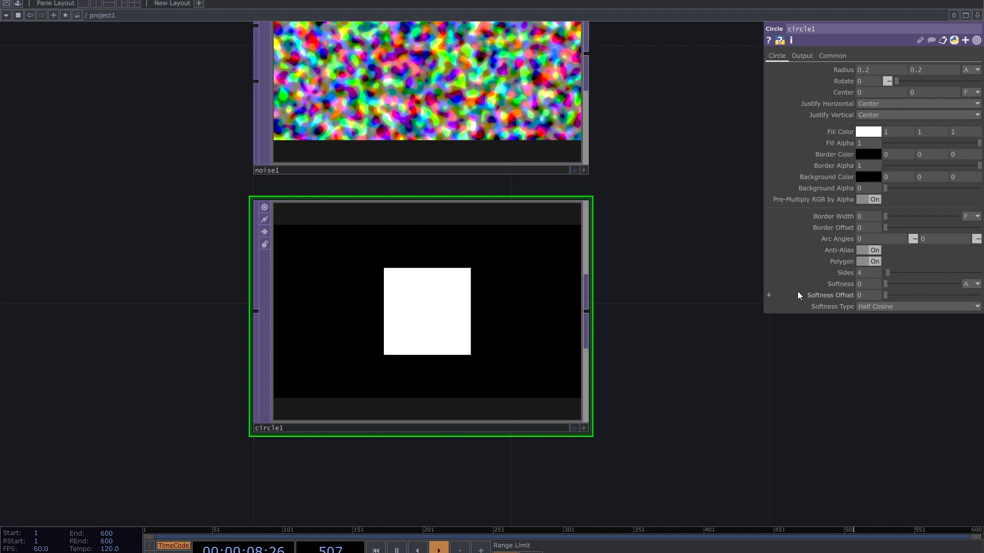
# Examine the circle's Combine with Input options and its common resolution settings.
pyautogui.click(802, 57)
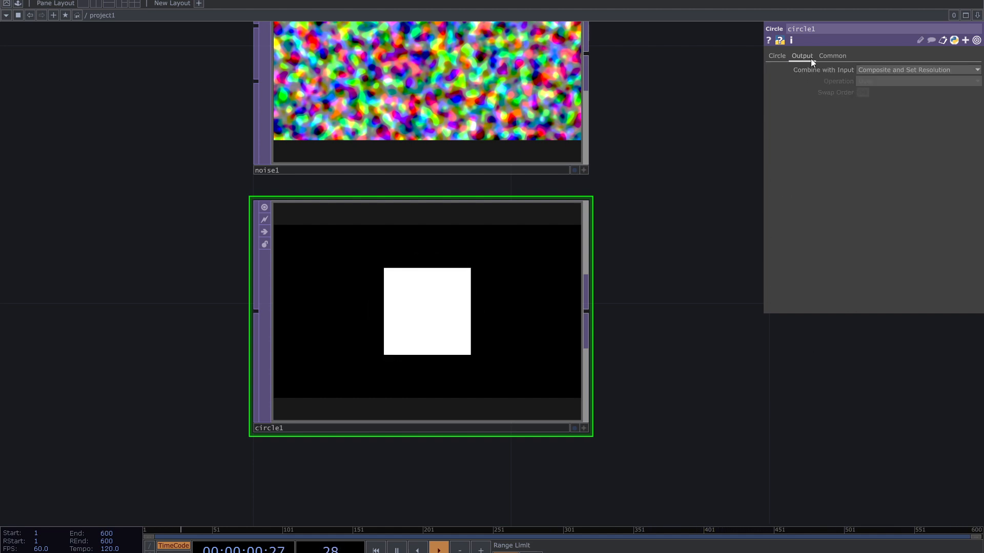
pyautogui.click(871, 71)
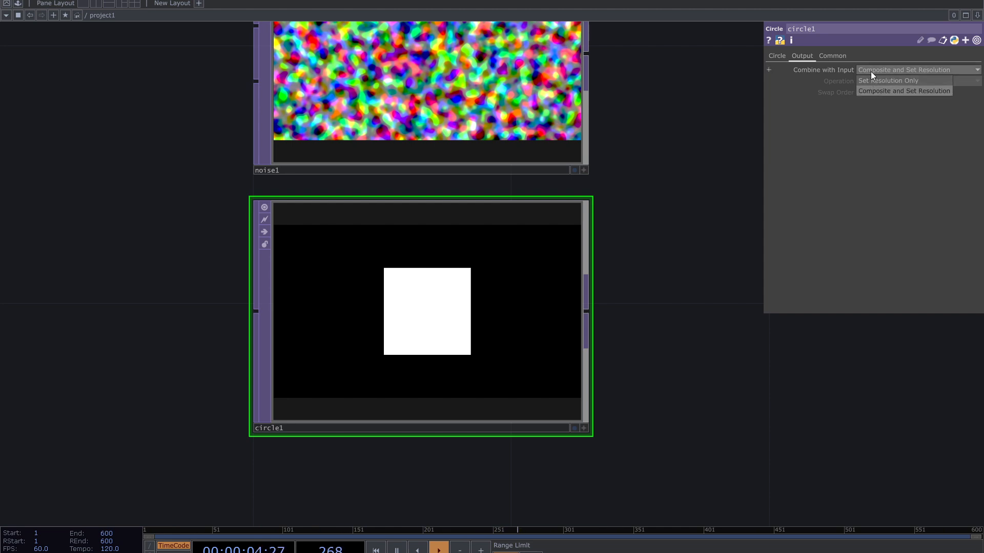
pyautogui.click(848, 66)
pyautogui.click(835, 58)
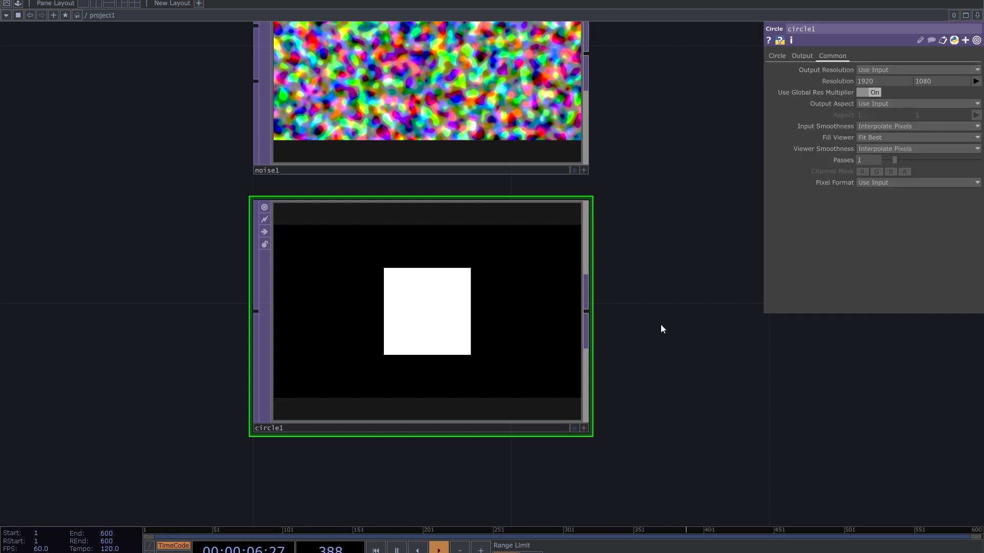
pyautogui.click(777, 55)
# Select the movie, noise and circle nodes together and move them up the network to free space below.
pyautogui.scroll(-4, 663, 278)
pyautogui.moveTo(672, 323); pyautogui.dragTo(651, 422)
pyautogui.moveTo(654, 429); pyautogui.dragTo(511, 143, button='right')
pyautogui.moveTo(512, 143); pyautogui.dragTo(513, 52)
pyautogui.moveTo(630, 253); pyautogui.dragTo(627, 399)
pyautogui.moveTo(629, 400); pyautogui.dragTo(629, 341, button='middle')
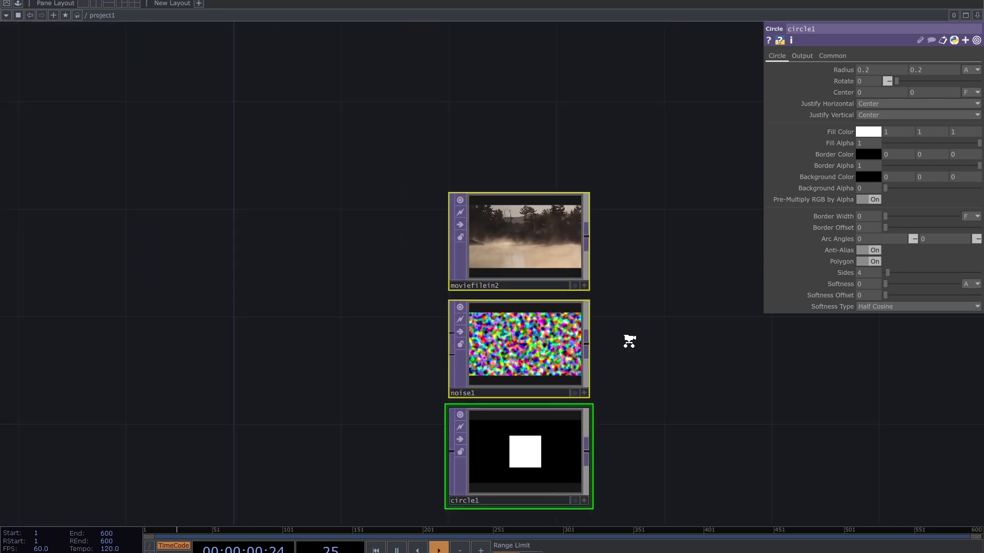
pyautogui.scroll(-2, 630, 341)
pyautogui.moveTo(555, 276); pyautogui.dragTo(580, 118)
# Add a Constant TOP to the network directly below the circle node.
pyautogui.scroll(5, 654, 291)
pyautogui.moveTo(652, 263); pyautogui.dragTo(629, 315)
pyautogui.scroll(3, 628, 315)
pyautogui.press('Tab')
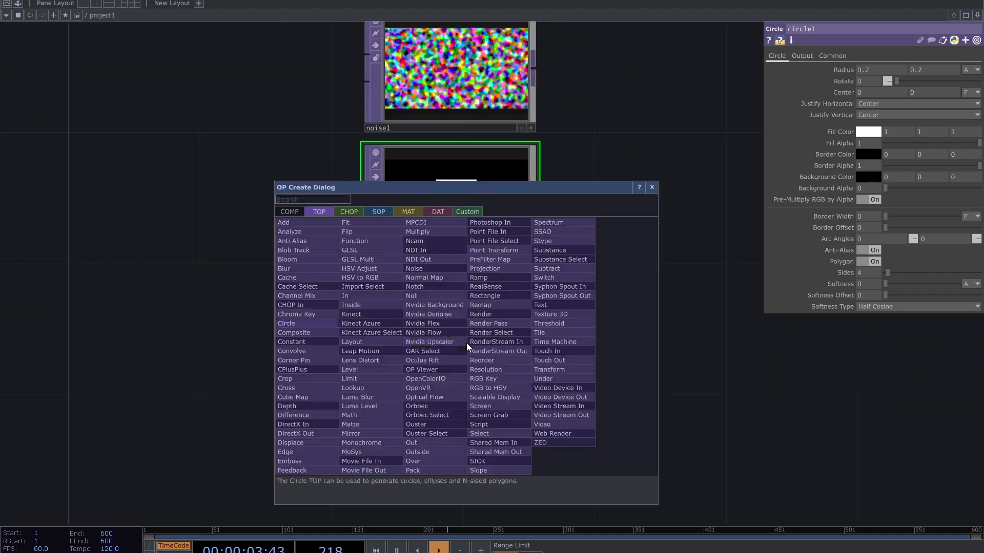
pyautogui.write('c')
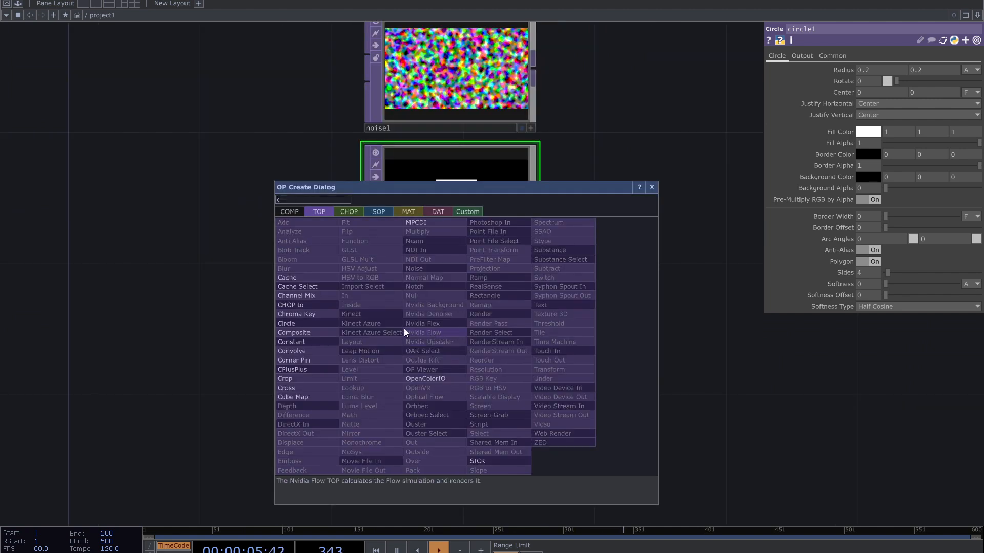
pyautogui.click(319, 340)
pyautogui.click(453, 338)
pyautogui.scroll(2, 451, 336)
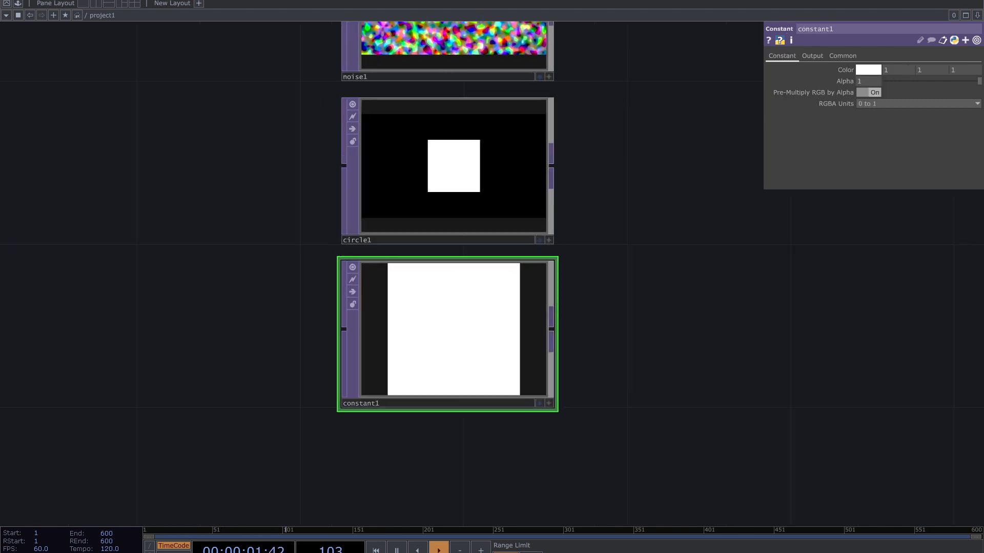
pyautogui.scroll(1, 459, 344)
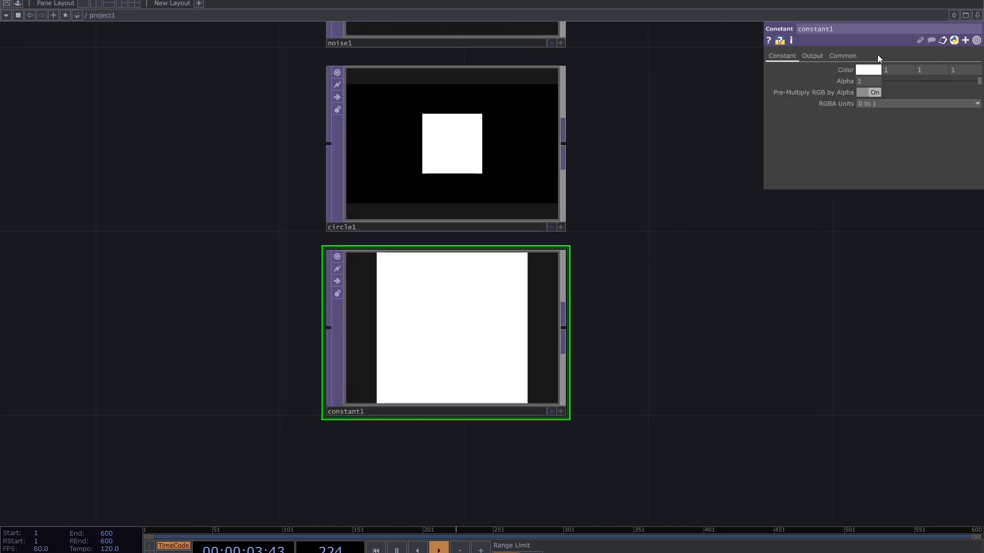
# Change the constant's colour to a saturated red with RGB values 1, 0, 0.13333.
pyautogui.click(871, 69)
pyautogui.click(908, 80)
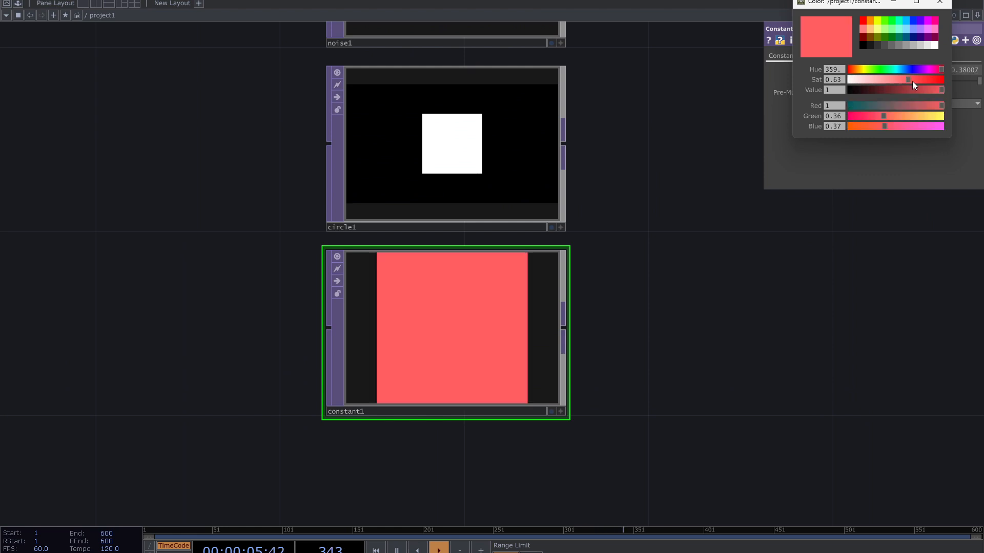
pyautogui.moveTo(911, 81); pyautogui.dragTo(976, 84)
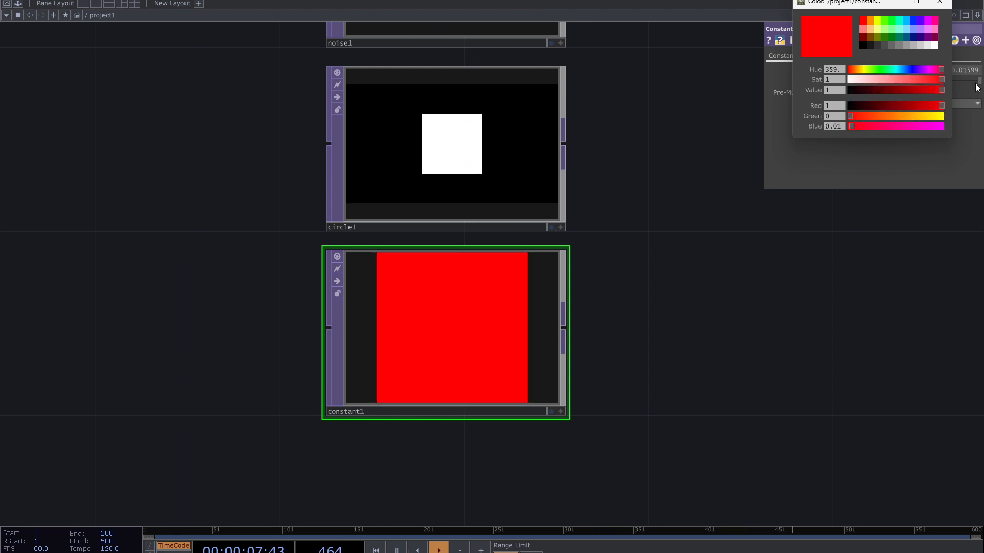
pyautogui.moveTo(910, 69); pyautogui.dragTo(939, 71)
pyautogui.click(939, 2)
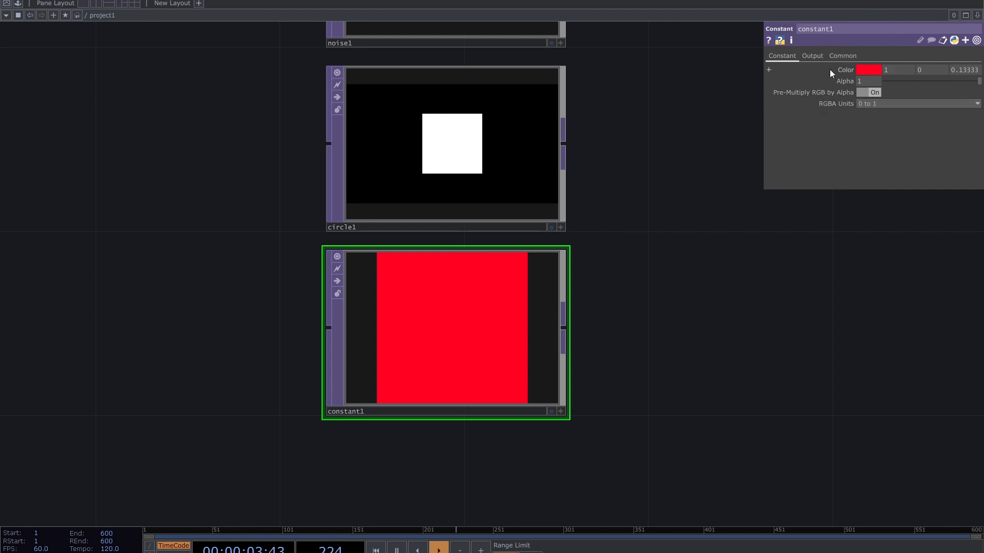
# Set the constant's resolution to 1920 x 1080.
pyautogui.click(841, 55)
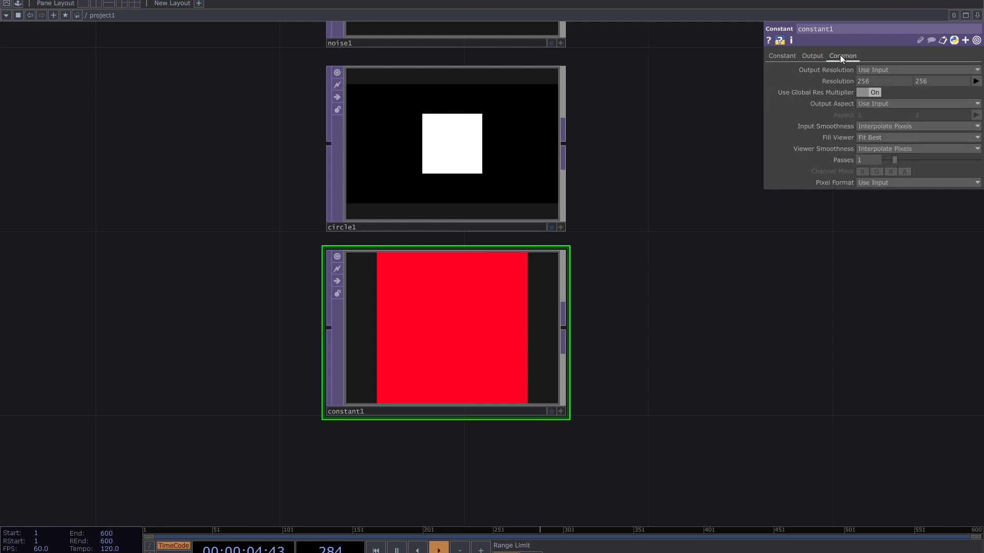
pyautogui.click(976, 81)
pyautogui.click(960, 144)
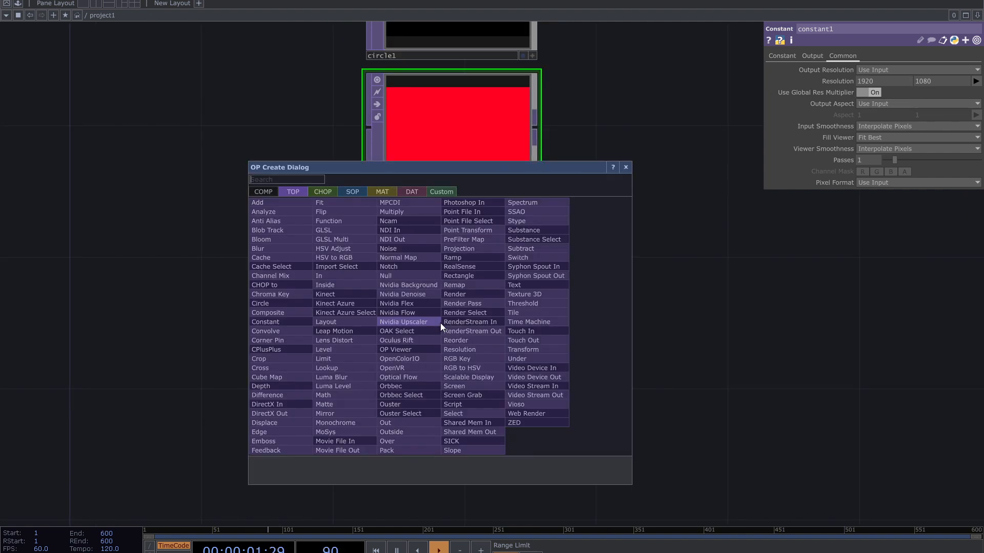
# Add a Ramp TOP to the network below the constant node.
pyautogui.write('ra')
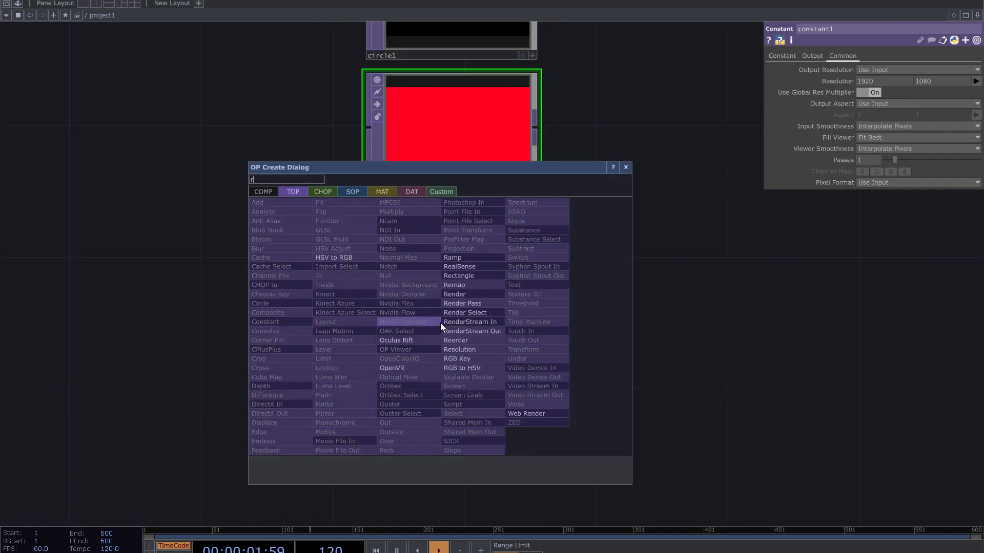
pyautogui.click(448, 298)
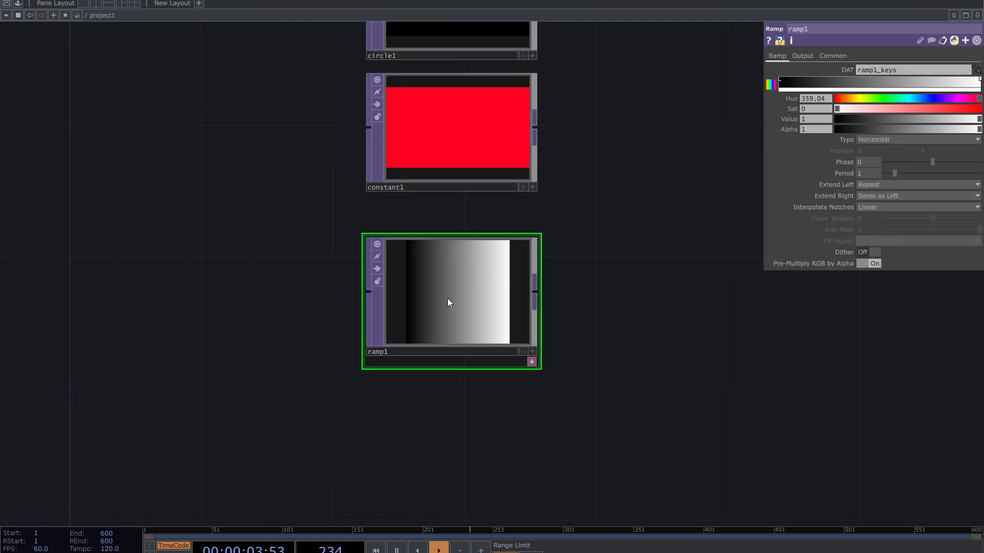
pyautogui.scroll(3, 448, 300)
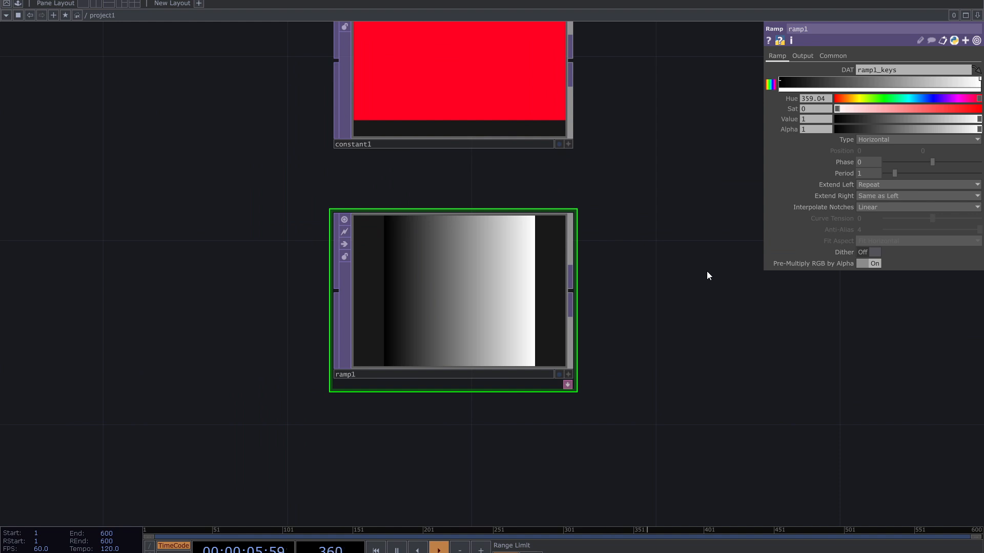
# Set the ramp's resolution to 1920 x 1080.
pyautogui.click(831, 56)
pyautogui.click(975, 81)
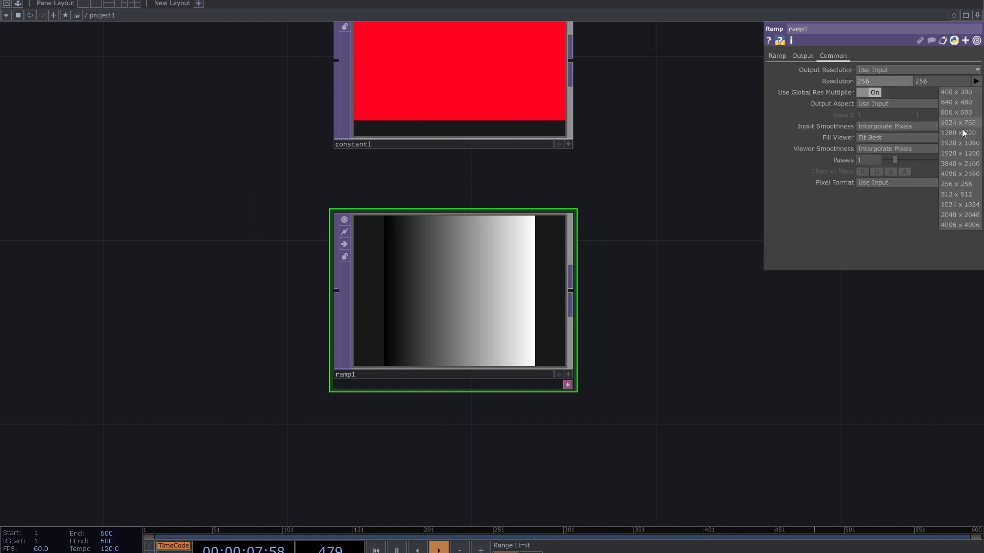
pyautogui.click(957, 142)
pyautogui.scroll(2, 537, 324)
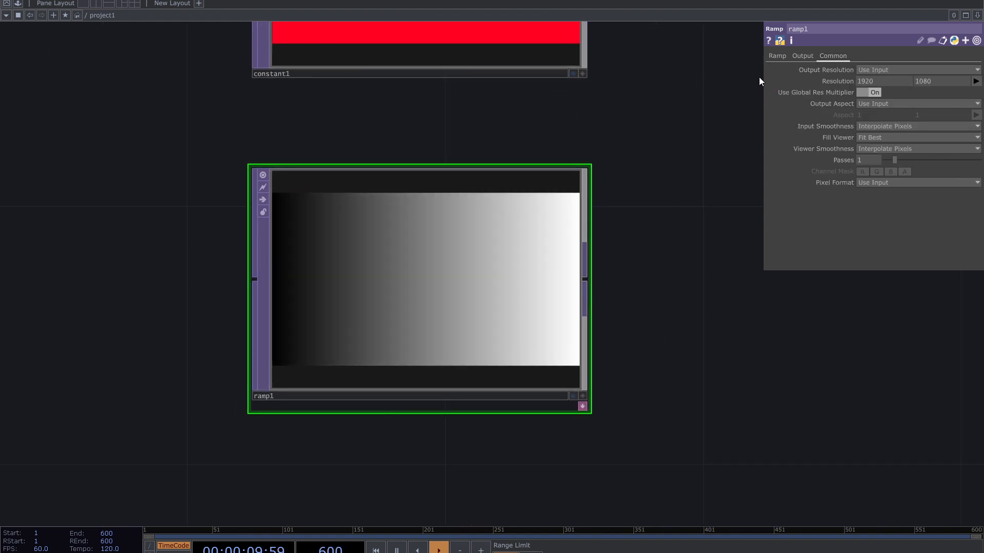
# Move the ramp's black key to just past the middle of the gradient and add a grey key at its start.
pyautogui.click(776, 56)
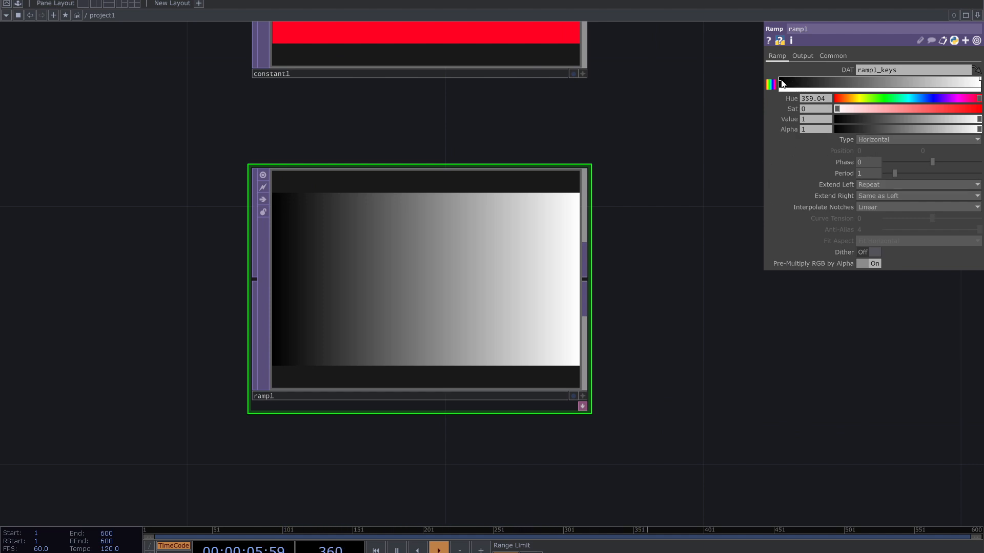
pyautogui.moveTo(780, 84); pyautogui.dragTo(887, 85)
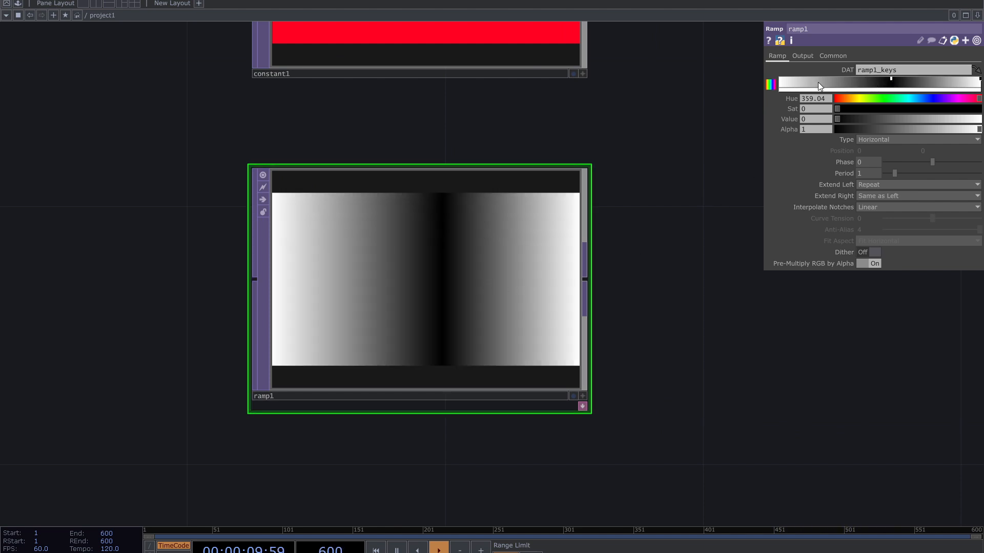
pyautogui.click(818, 84)
pyautogui.moveTo(818, 80); pyautogui.dragTo(779, 79)
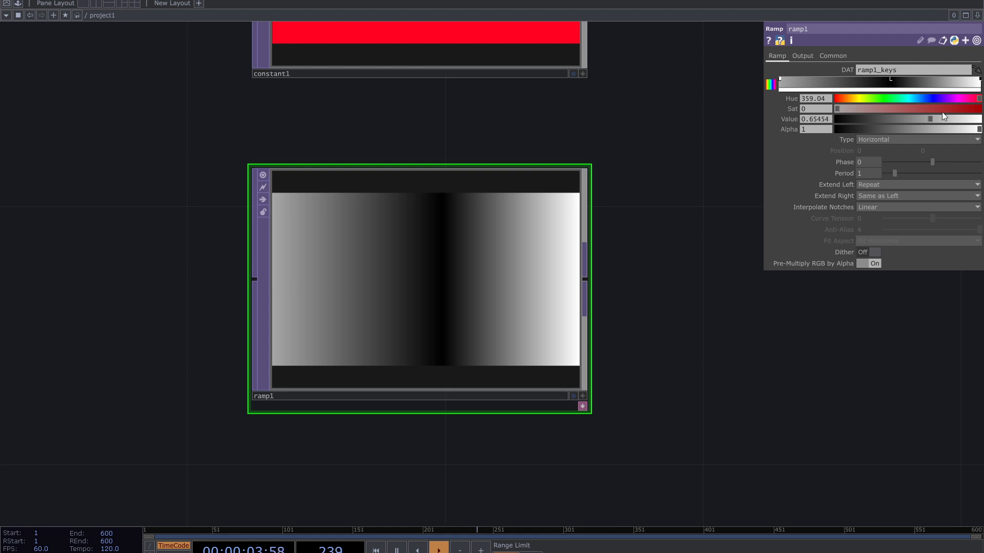
# Recolor the ramp's starting key to dark red with a saturation of 1 and a value of 0.615.
pyautogui.click(924, 120)
pyautogui.moveTo(922, 119); pyautogui.dragTo(981, 114)
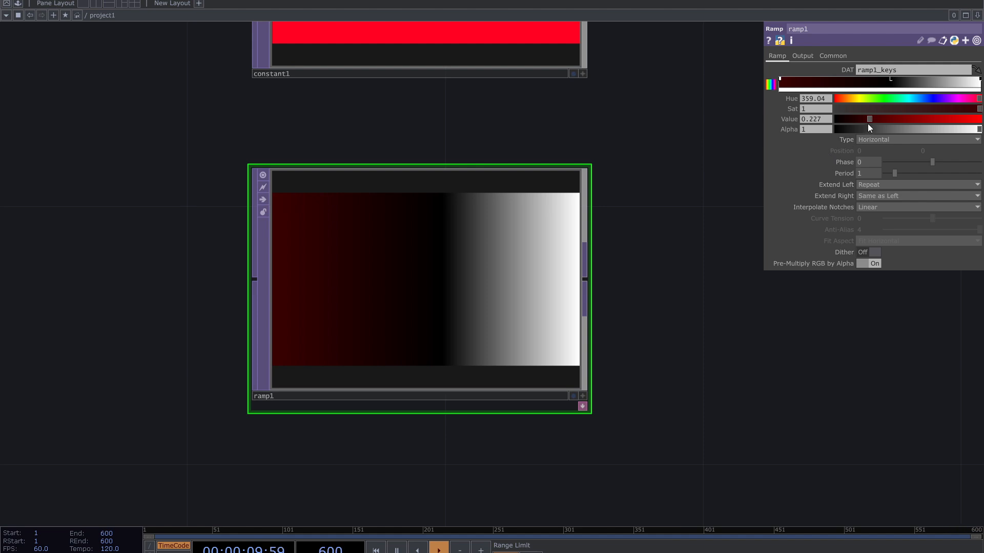
pyautogui.moveTo(869, 128); pyautogui.dragTo(924, 125)
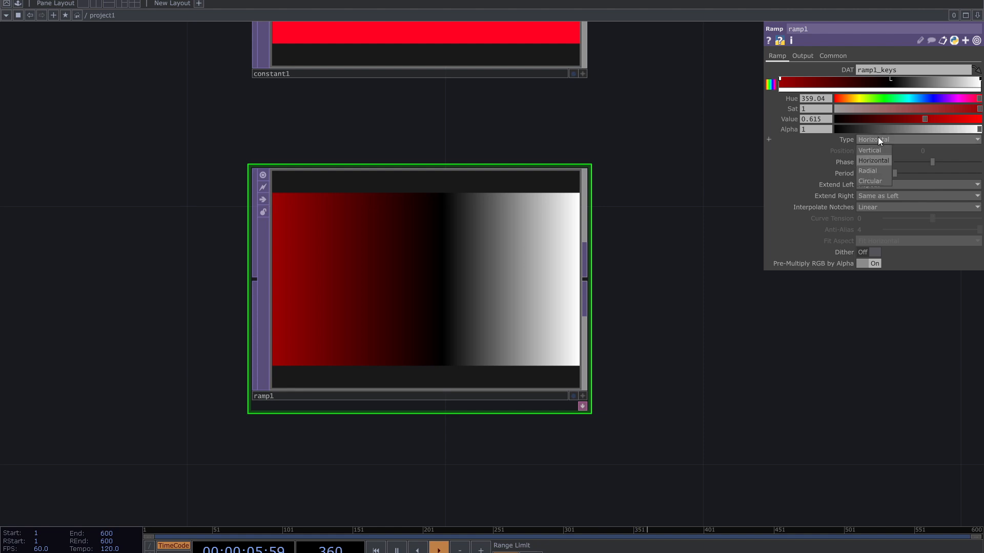
# Change the ramp type to Circular and set its phase to 0.47 and period to 0.51.
pyautogui.click(875, 181)
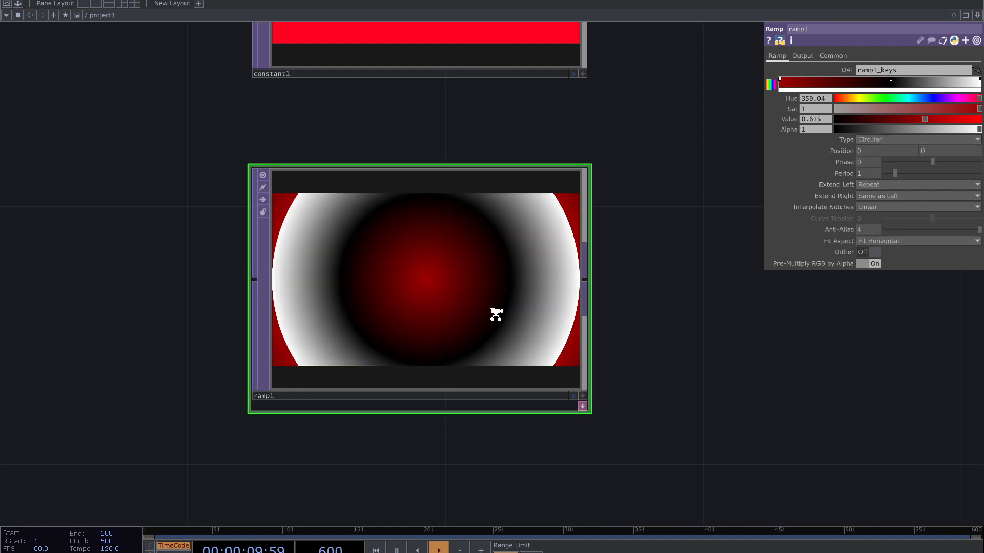
pyautogui.scroll(3, 496, 314)
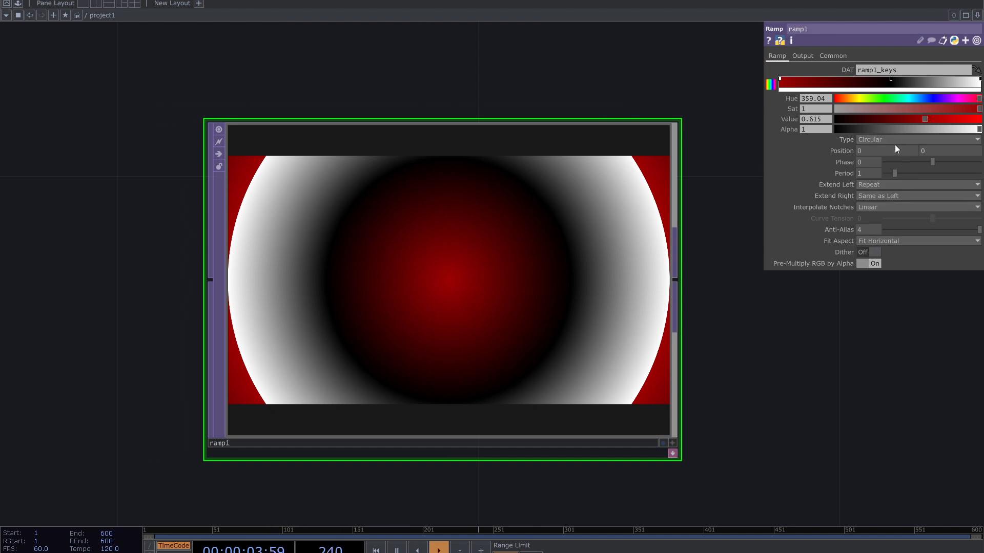
pyautogui.moveTo(930, 162); pyautogui.dragTo(886, 183)
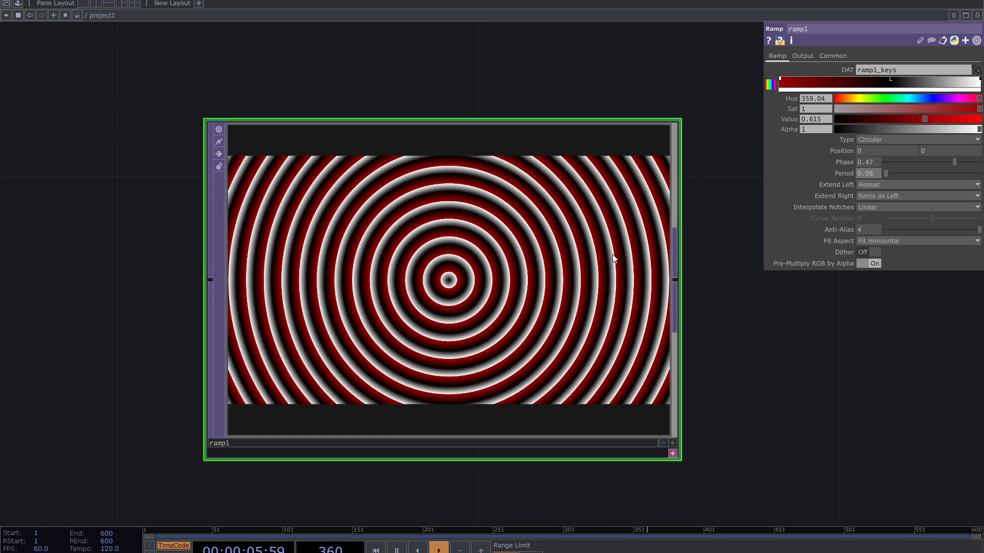
pyautogui.moveTo(886, 174)
pyautogui.mouseDown()
pyautogui.moveTo(908, 180)
pyautogui.moveTo(890, 186)
pyautogui.mouseUp()
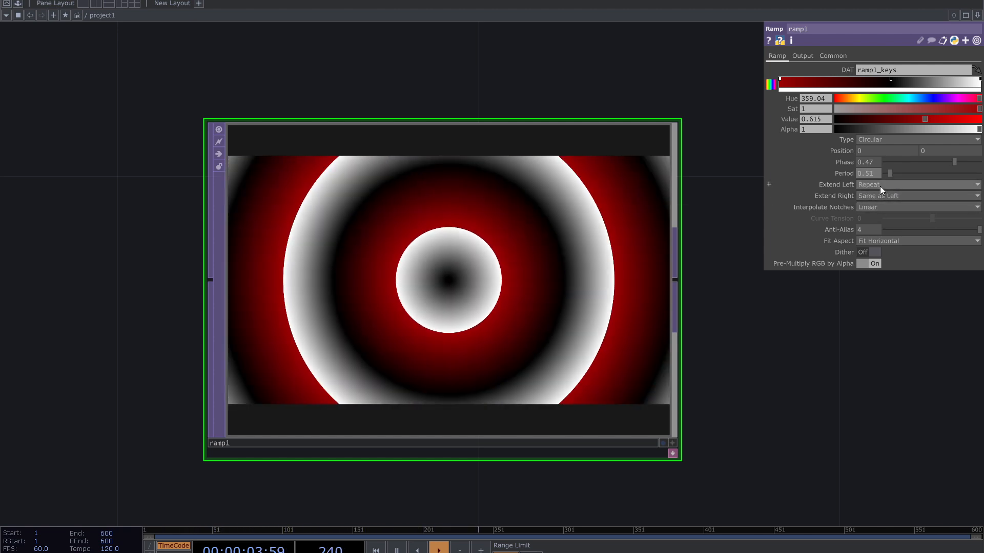
# Set the ramp's left extend mode to Mirror and reduce its period to 0.18.
pyautogui.click(880, 186)
pyautogui.click(880, 185)
pyautogui.click(883, 186)
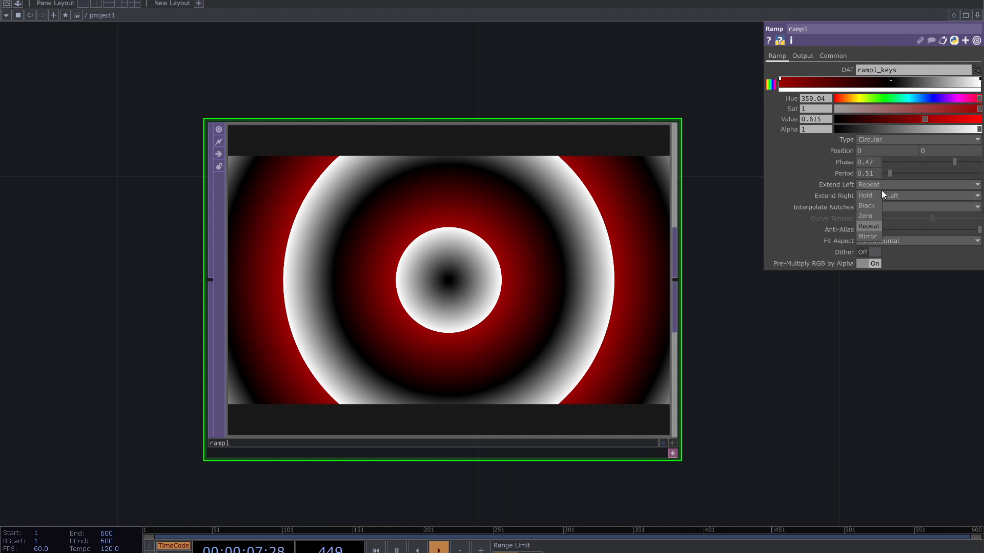
pyautogui.click(869, 236)
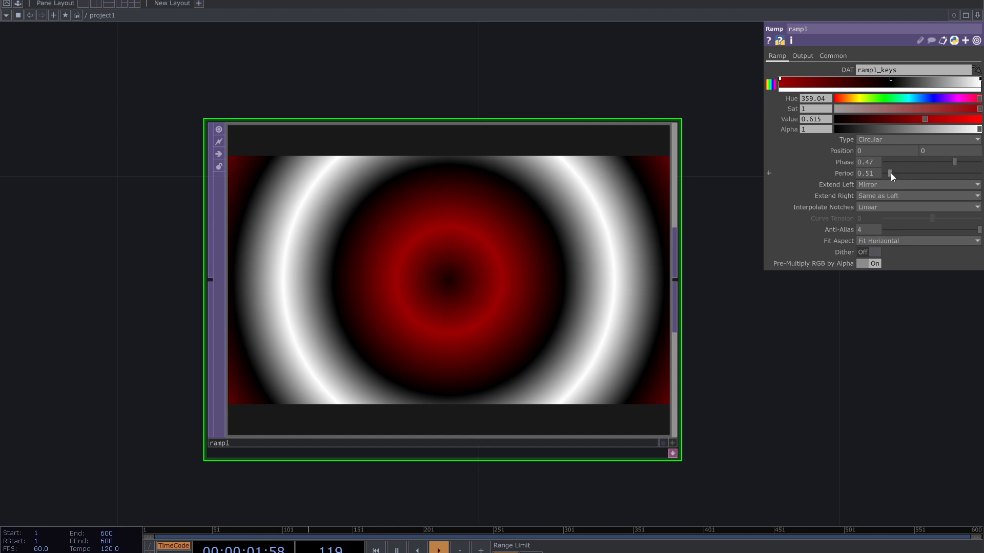
pyautogui.moveTo(890, 173); pyautogui.dragTo(887, 173)
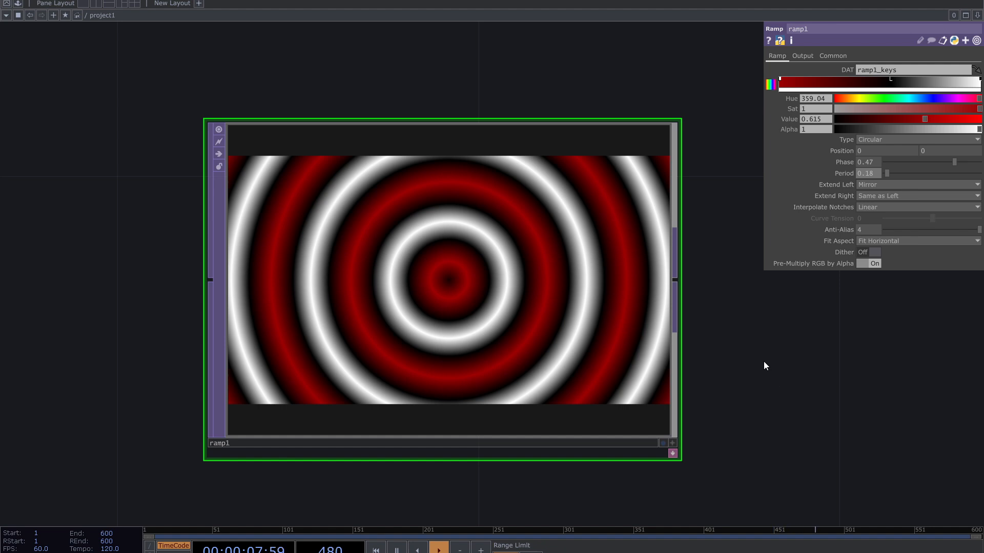
# Add a Transform TOP to the empty network area beside the column of generator nodes.
pyautogui.scroll(-4, 763, 362)
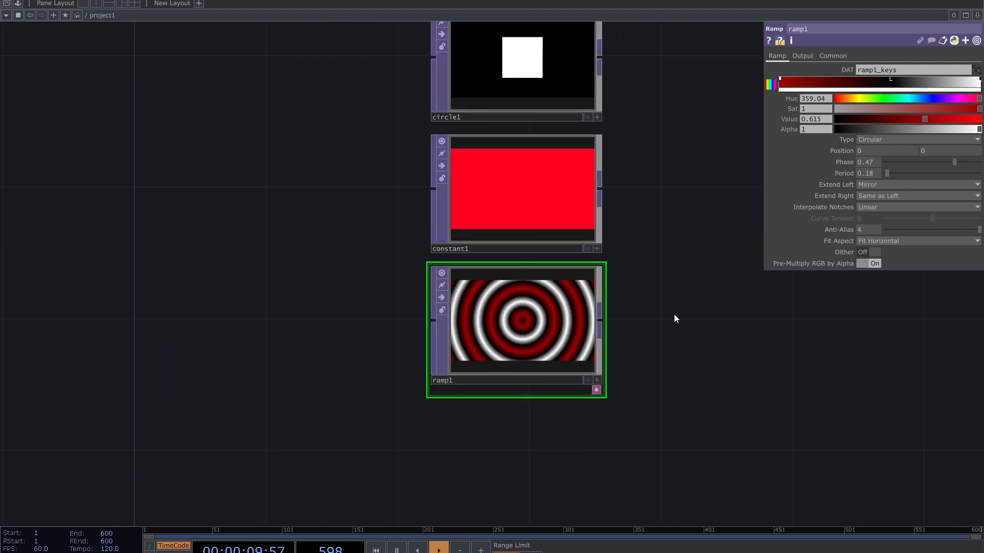
pyautogui.scroll(-4, 588, 352)
pyautogui.moveTo(674, 315); pyautogui.dragTo(578, 347)
pyautogui.moveTo(594, 398); pyautogui.dragTo(451, 147)
pyautogui.moveTo(453, 147); pyautogui.dragTo(319, 114)
pyautogui.click(570, 356)
pyautogui.moveTo(570, 356); pyautogui.dragTo(471, 380)
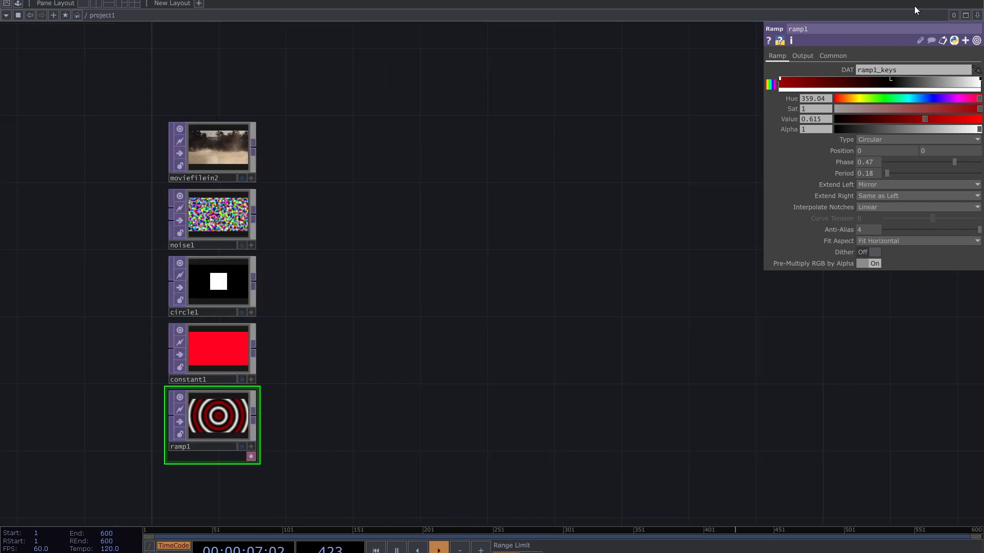
pyautogui.moveTo(493, 228); pyautogui.dragTo(478, 230)
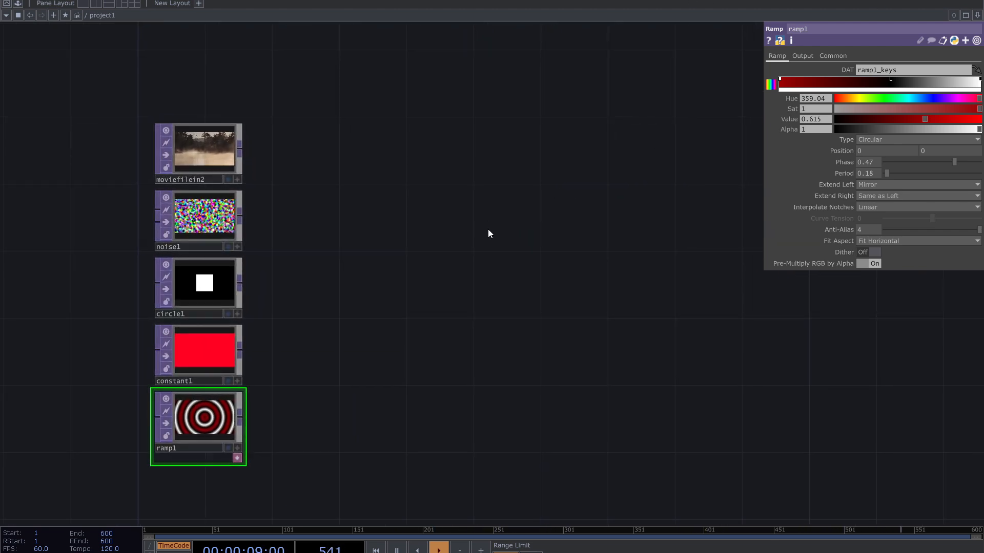
pyautogui.scroll(3, 278, 138)
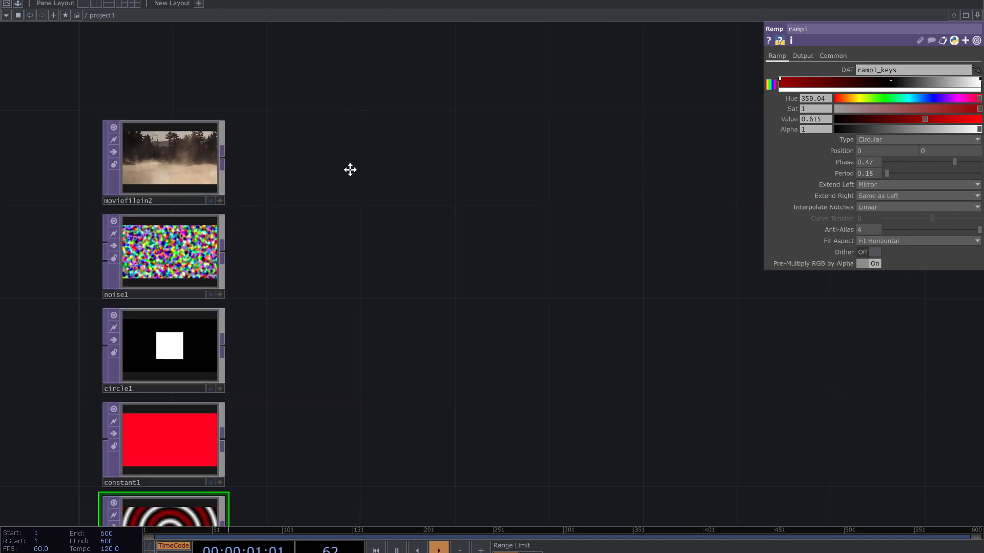
pyautogui.press('Tab')
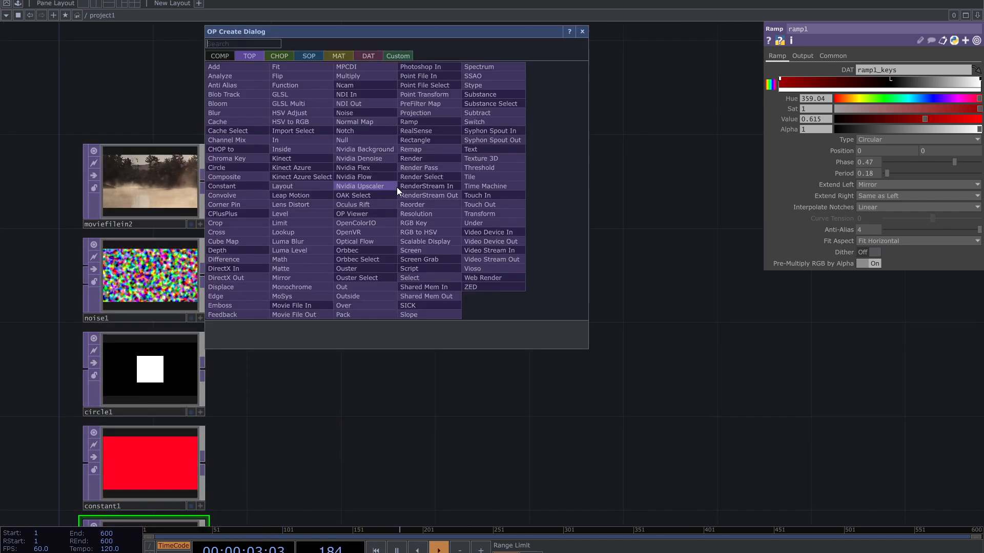
pyautogui.write('tra')
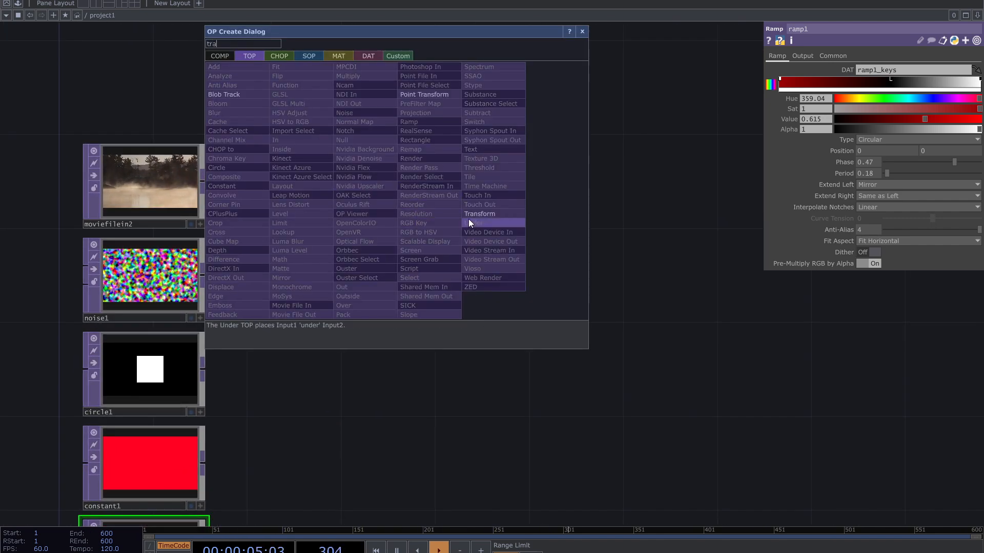
pyautogui.click(472, 215)
pyautogui.click(426, 199)
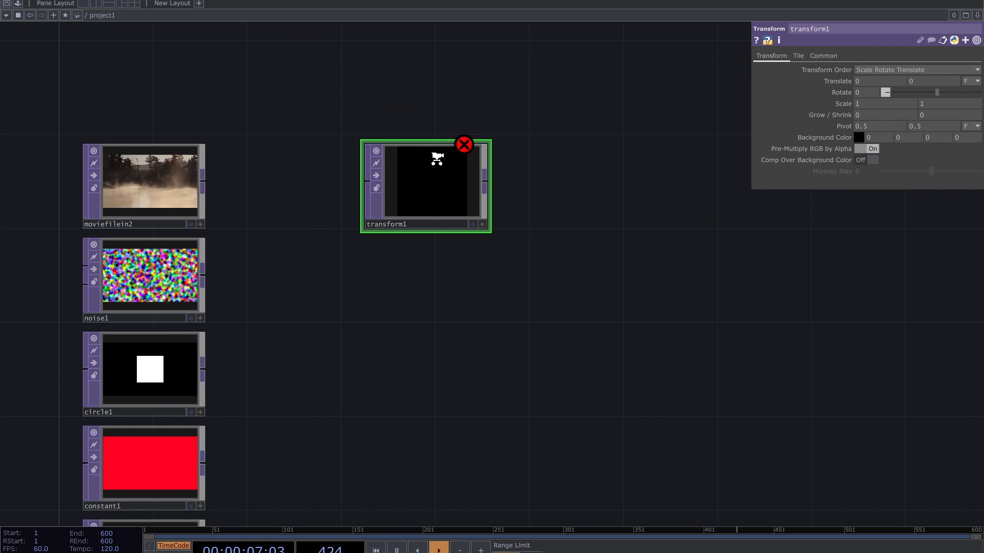
# Examine the error details of the unconnected transform node.
pyautogui.moveTo(437, 159); pyautogui.dragTo(434, 119, button='middle')
pyautogui.moveTo(445, 118); pyautogui.dragTo(535, 152)
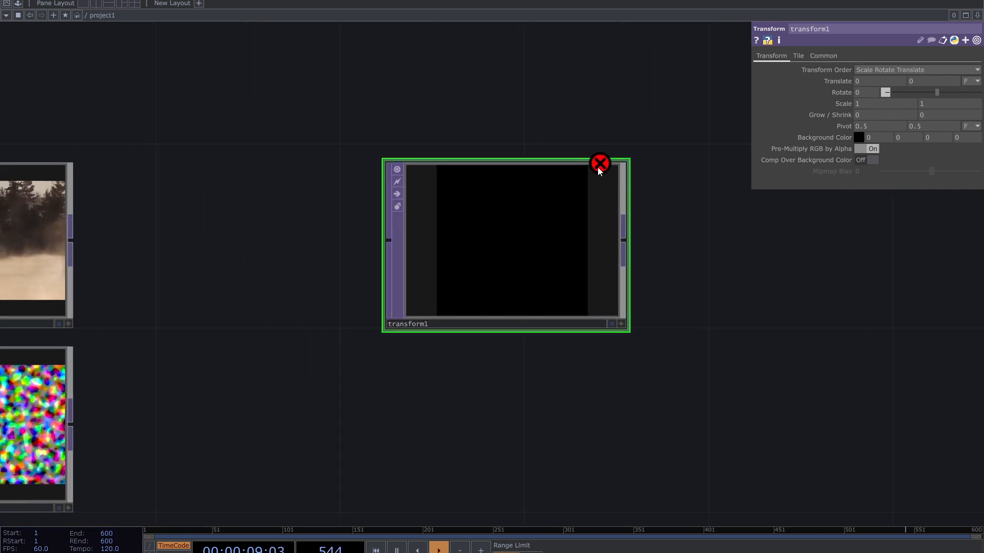
pyautogui.moveTo(598, 169)
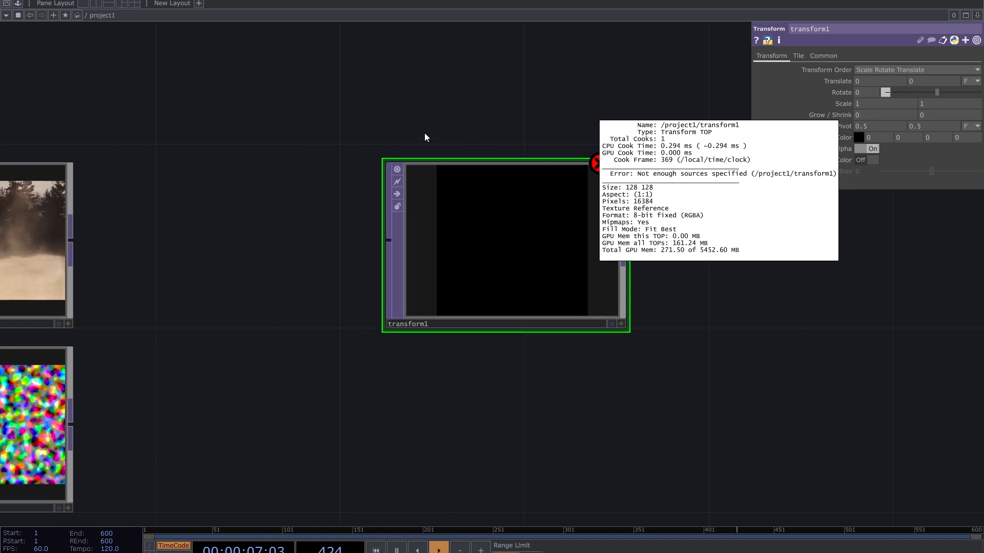
# Move the transform node away from the generator column and place the moviefilein2 node just before it.
pyautogui.moveTo(395, 140); pyautogui.dragTo(319, 216)
pyautogui.scroll(-3, 456, 158)
pyautogui.scroll(-5, 405, 198)
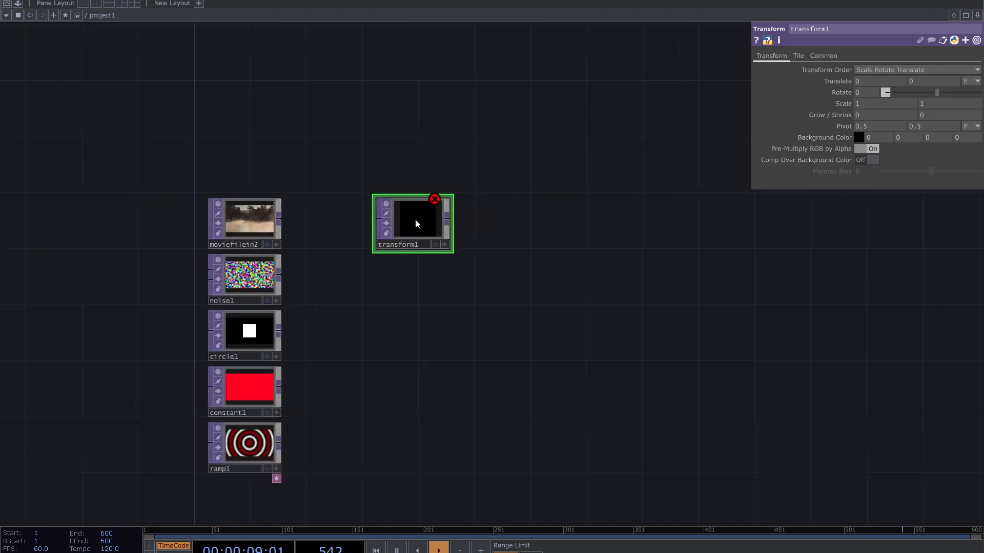
pyautogui.moveTo(439, 213); pyautogui.dragTo(560, 203)
pyautogui.moveTo(297, 226); pyautogui.dragTo(476, 213)
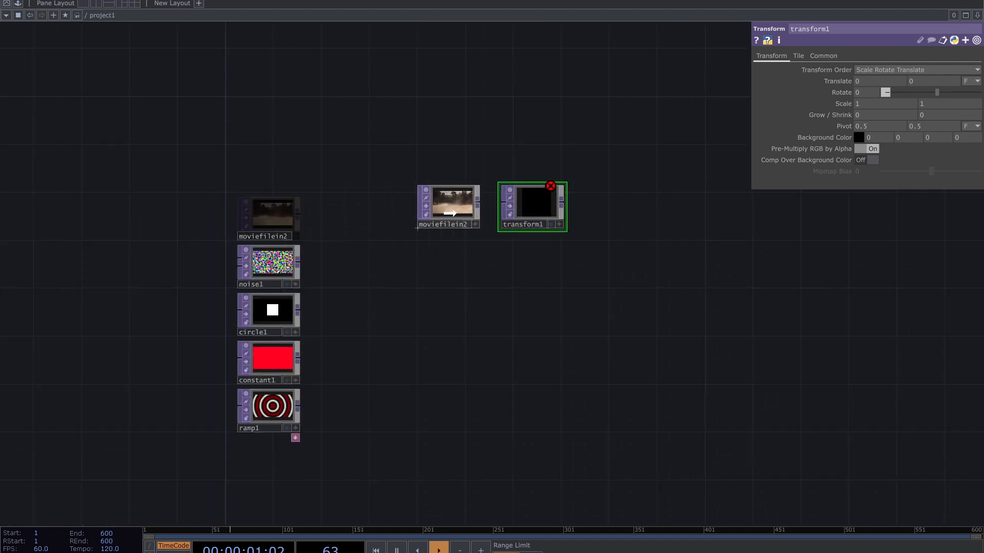
# Connect the output of moviefilein2 to the input of the transform node.
pyautogui.scroll(6, 487, 251)
pyautogui.scroll(2, 388, 276)
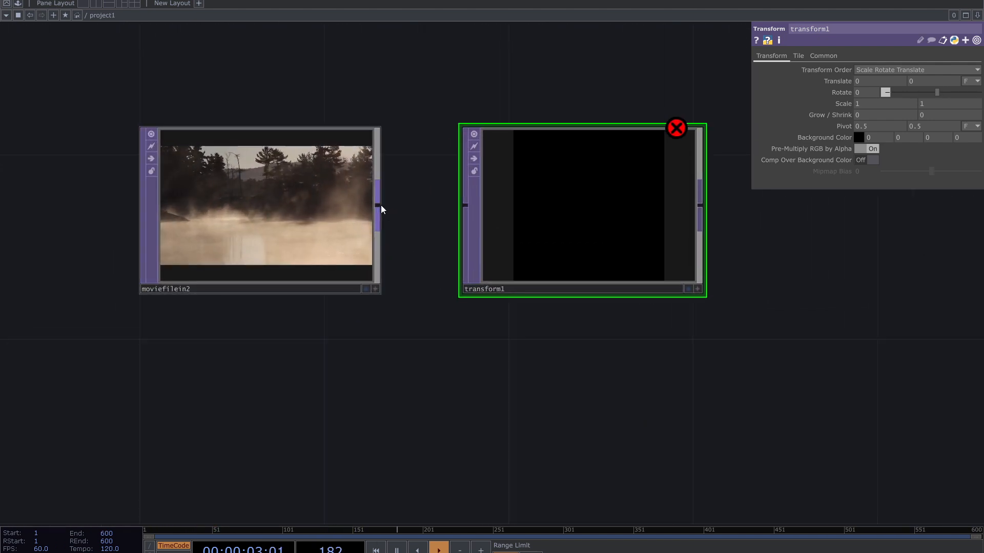
pyautogui.moveTo(378, 205); pyautogui.dragTo(454, 205)
pyautogui.moveTo(424, 261); pyautogui.dragTo(405, 289)
pyautogui.scroll(2, 513, 277)
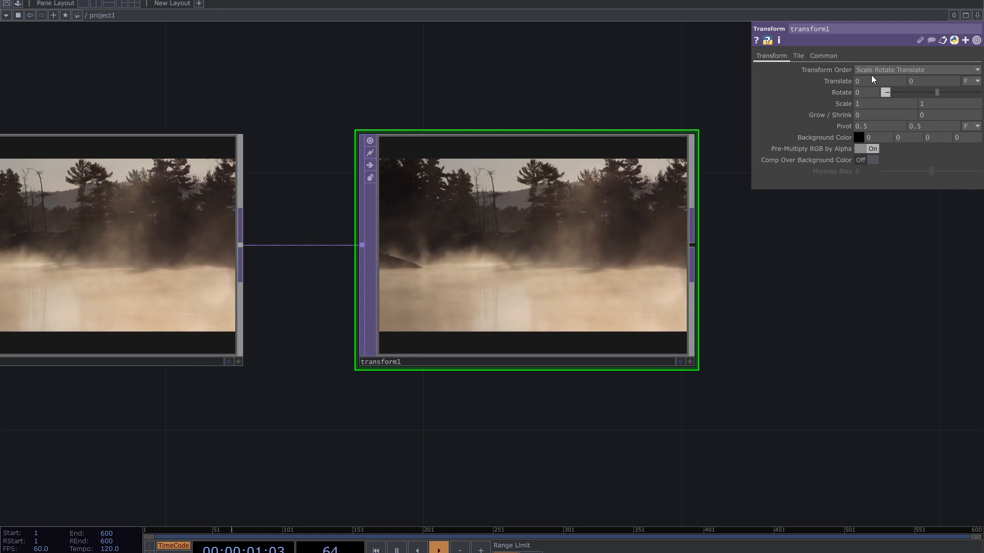
# Try scaling the transform node's image to 0.7 and rotating it by 4, and undo both changes.
pyautogui.moveTo(881, 82)
pyautogui.mouseDown(button='middle')
pyautogui.moveTo(906, 71)
pyautogui.moveTo(881, 72)
pyautogui.mouseUp(button='middle')
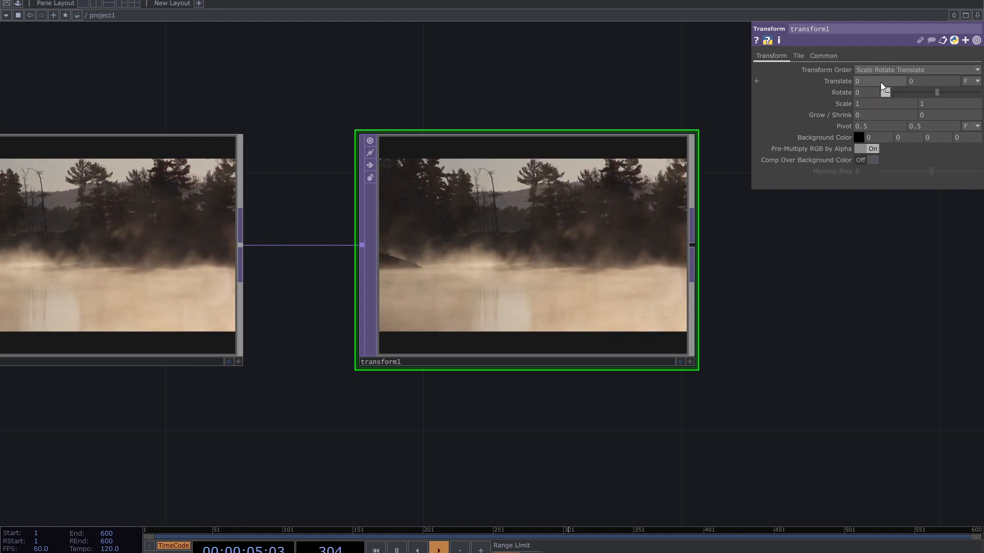
pyautogui.moveTo(863, 104); pyautogui.dragTo(833, 104, button='middle')
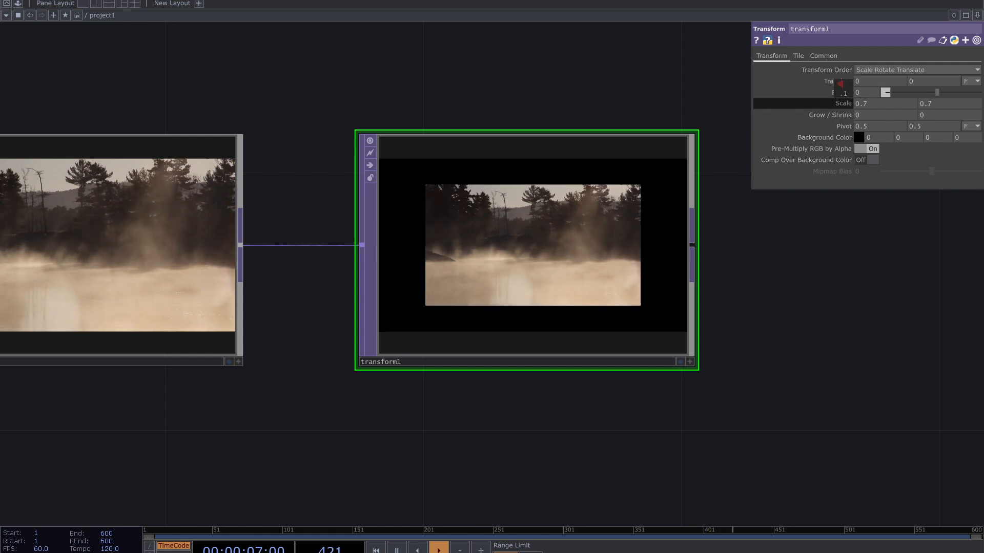
pyautogui.moveTo(937, 92); pyautogui.dragTo(936, 94)
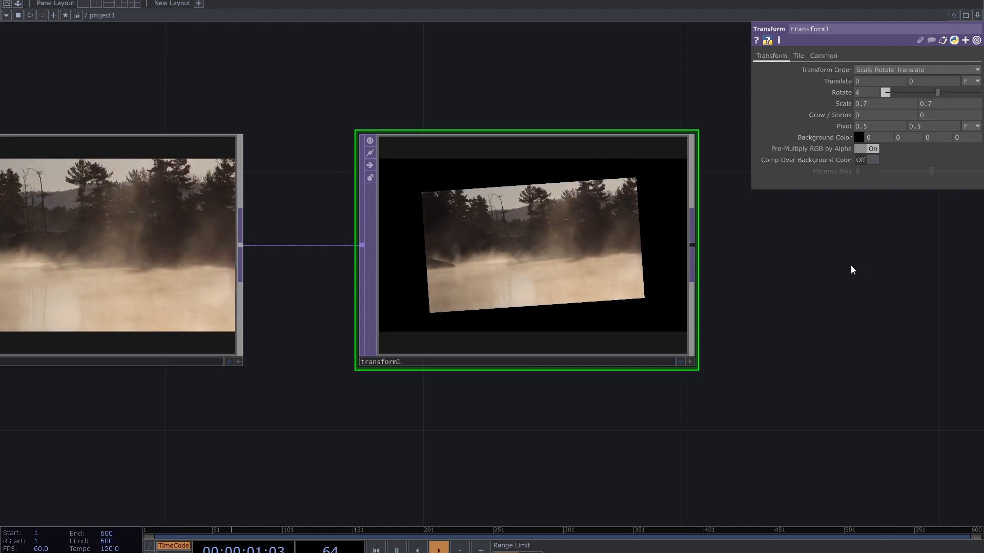
pyautogui.hotkey('ctrl', 'z')
pyautogui.hotkey('ctrl', 'z')
pyautogui.moveTo(846, 273); pyautogui.dragTo(822, 285)
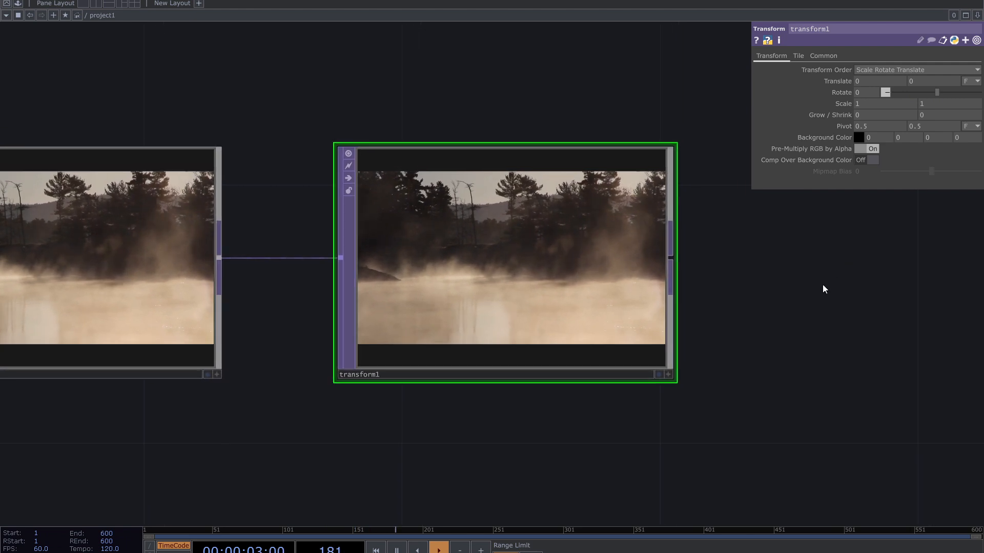
# Enlarge the transform node's image to a scale of 1.4 on both axes.
pyautogui.moveTo(844, 106); pyautogui.dragTo(870, 107)
pyautogui.moveTo(825, 248); pyautogui.dragTo(771, 278)
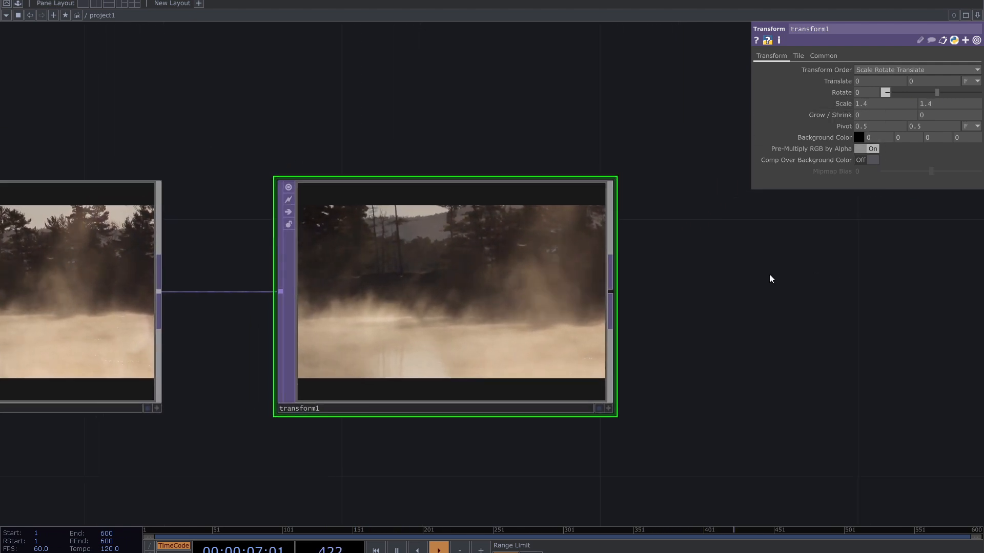
pyautogui.scroll(-3, 770, 278)
pyautogui.moveTo(655, 312); pyautogui.dragTo(626, 300)
pyautogui.scroll(3, 623, 303)
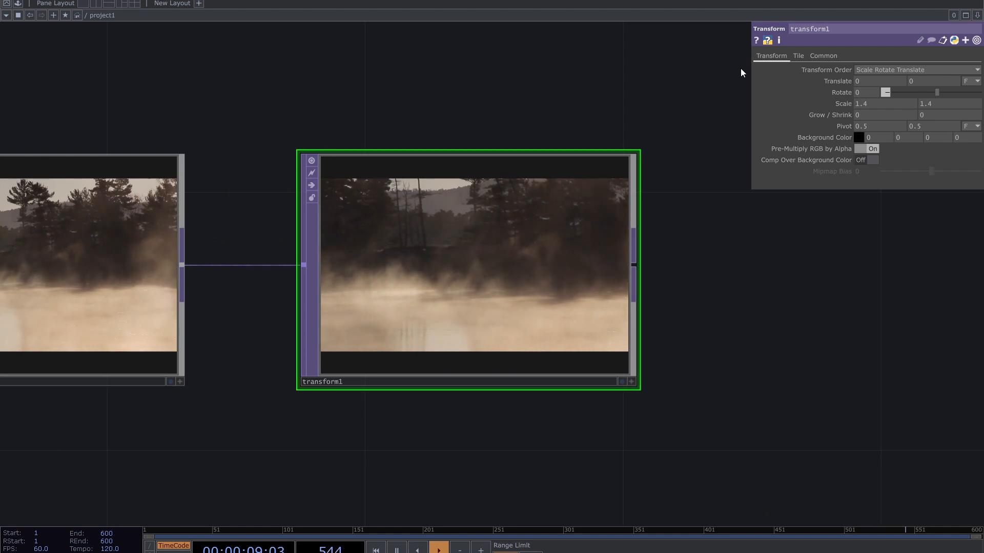
# Set the transform node's tile extend mode to Repeat.
pyautogui.click(797, 57)
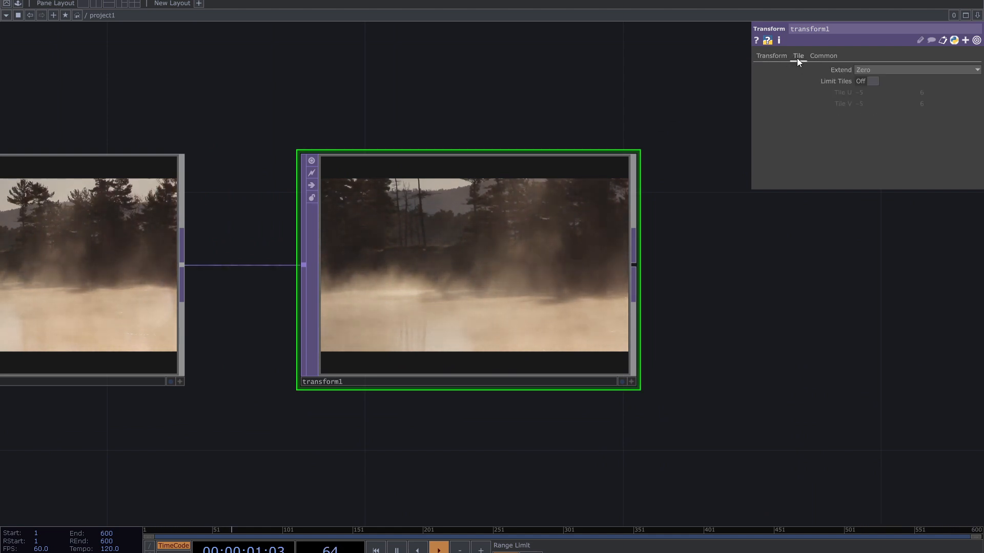
pyautogui.click(866, 72)
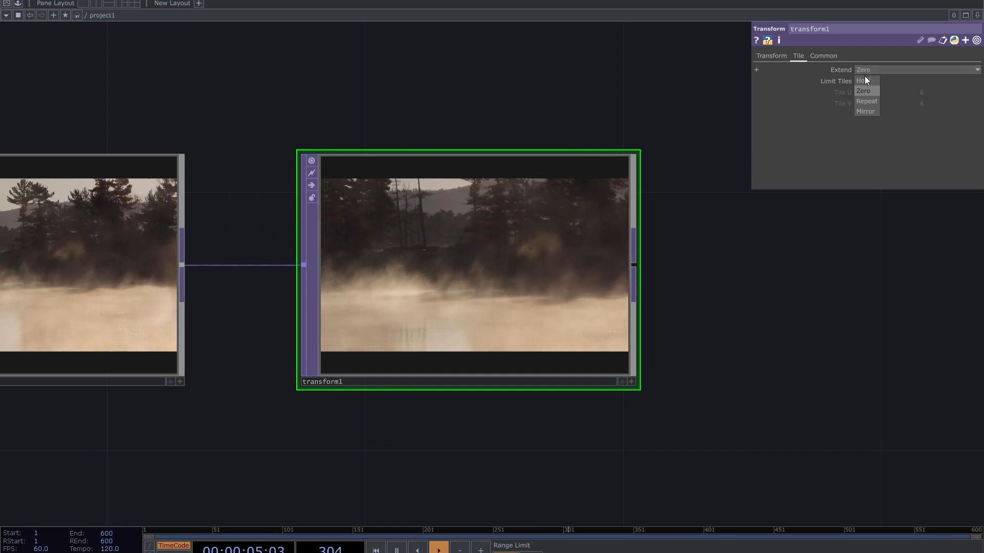
pyautogui.click(868, 101)
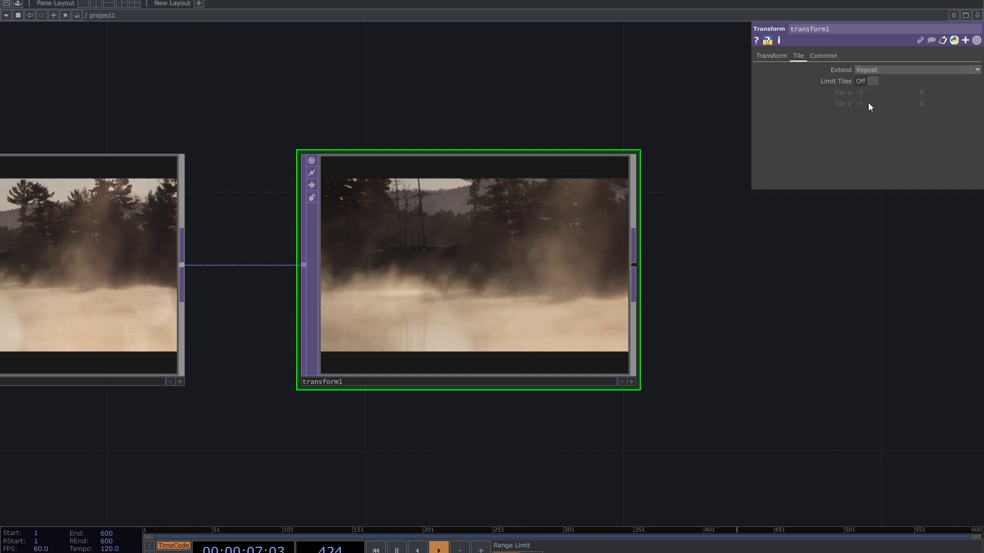
# Set the transform node's scale to 0.3 on both axes so the image tiles.
pyautogui.click(769, 58)
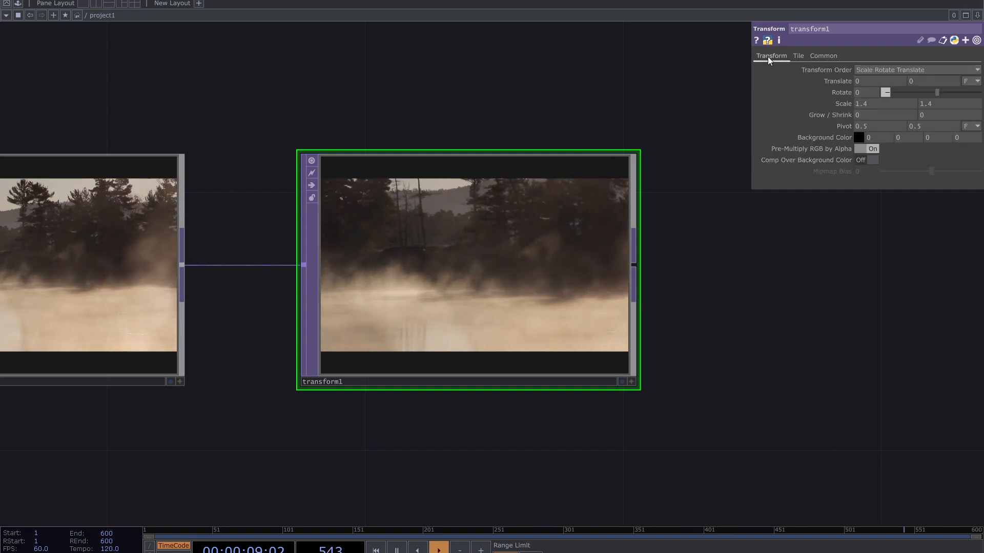
pyautogui.moveTo(843, 103); pyautogui.dragTo(830, 89, button='middle')
pyautogui.moveTo(551, 286); pyautogui.dragTo(345, 309, button='middle')
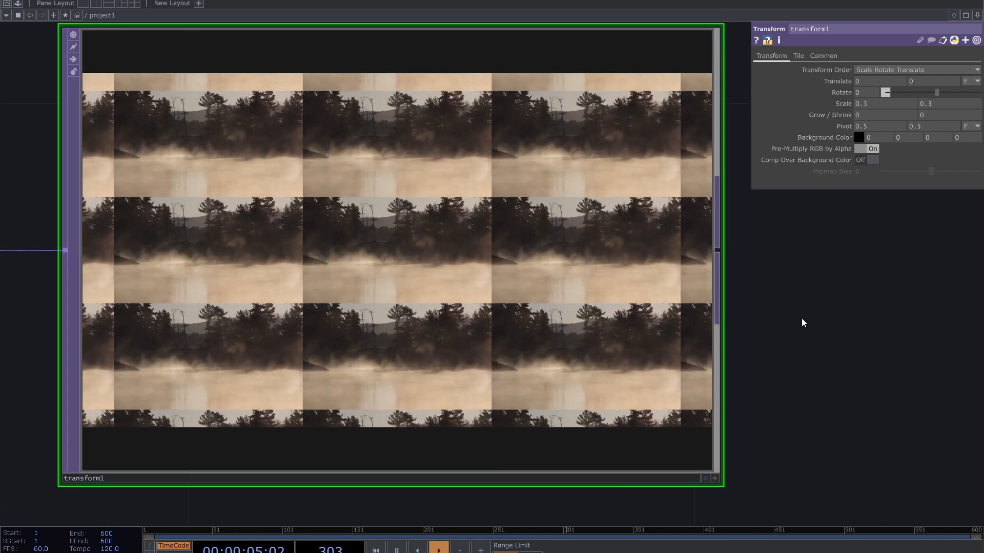
pyautogui.moveTo(817, 321); pyautogui.dragTo(873, 336)
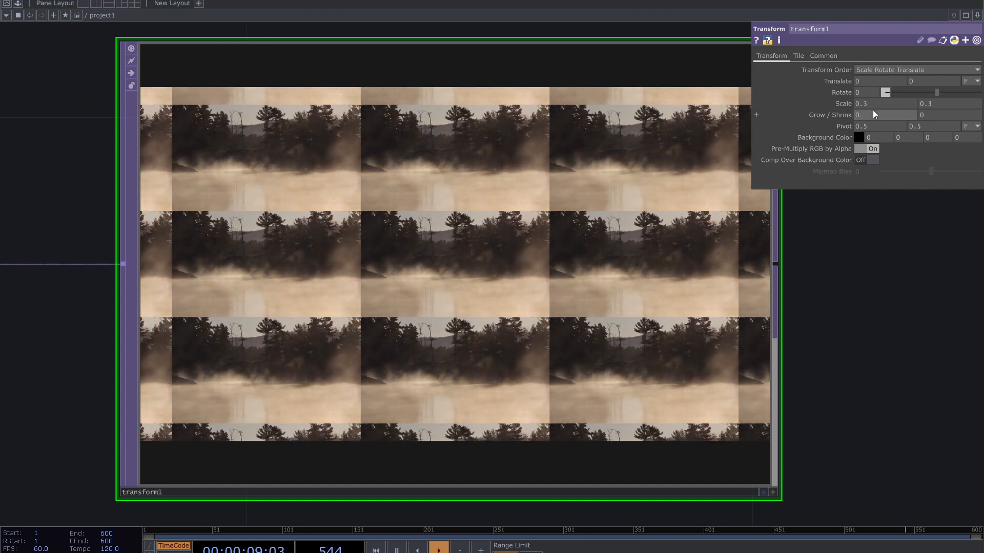
# Review the transform node's tile settings and common output settings.
pyautogui.click(802, 57)
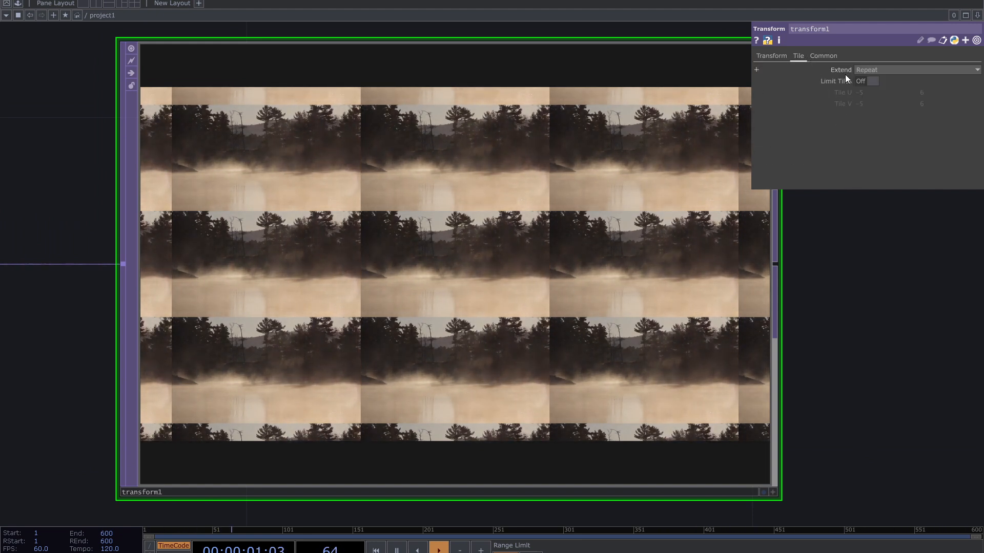
pyautogui.click(825, 58)
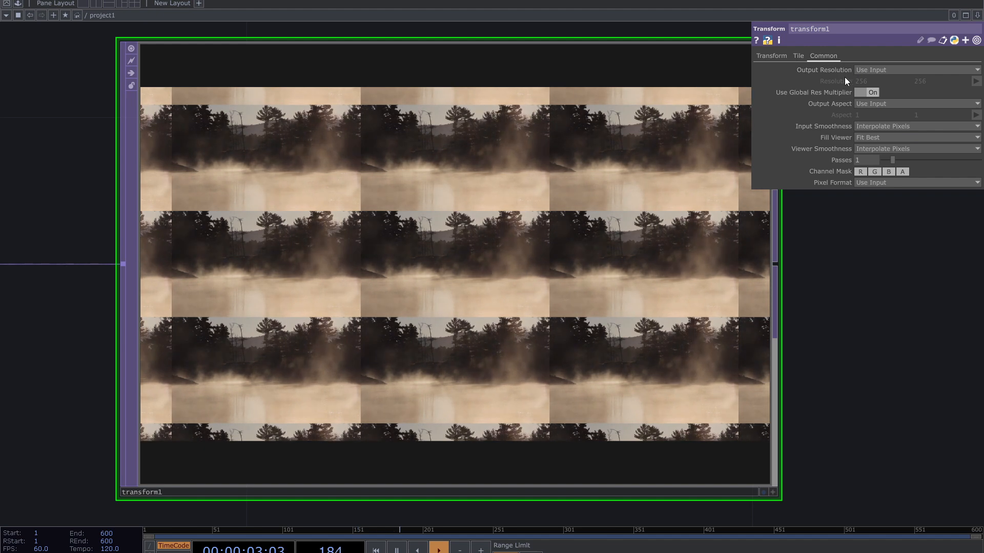
# Turn off the transform node's image viewer.
pyautogui.scroll(-5, 848, 246)
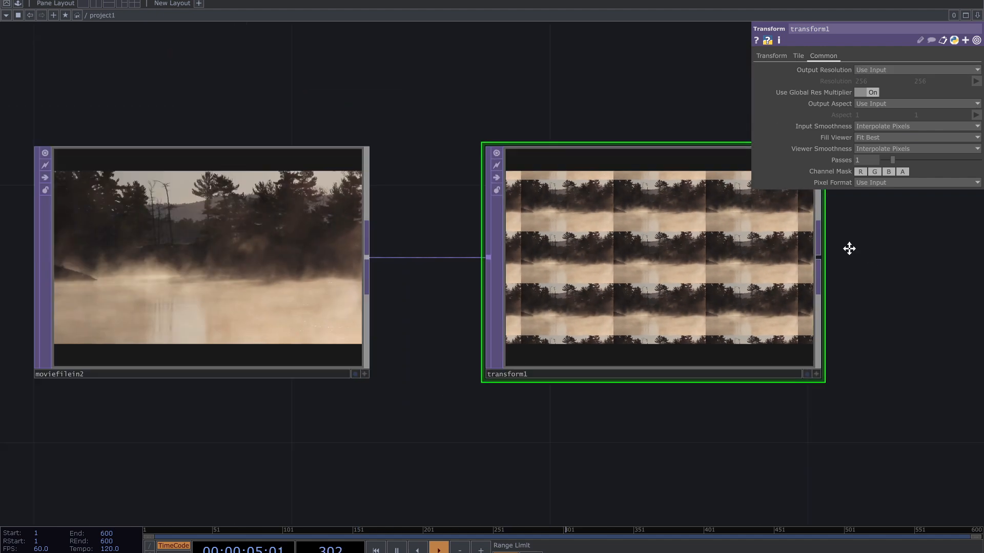
pyautogui.moveTo(841, 251); pyautogui.dragTo(693, 265)
pyautogui.moveTo(472, 293); pyautogui.dragTo(564, 293)
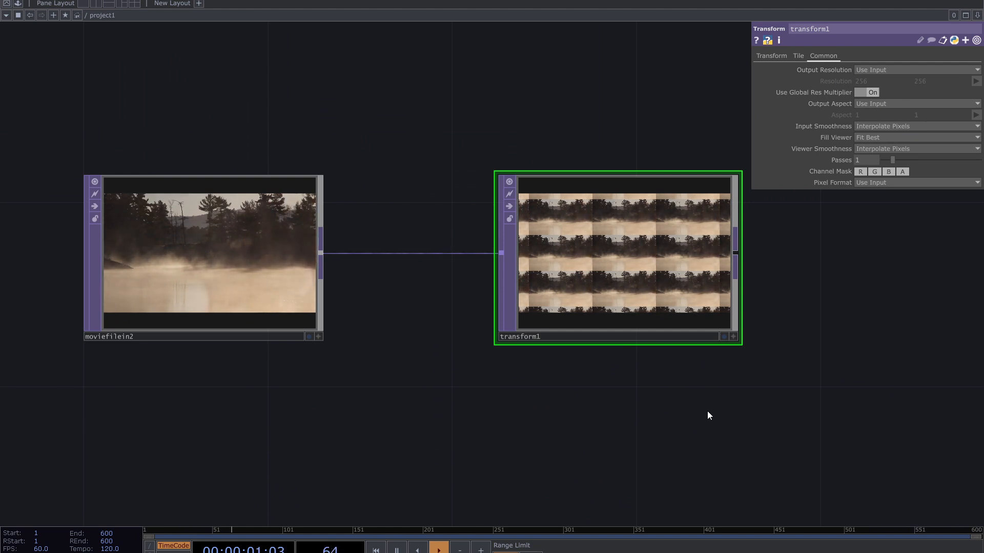
pyautogui.click(510, 183)
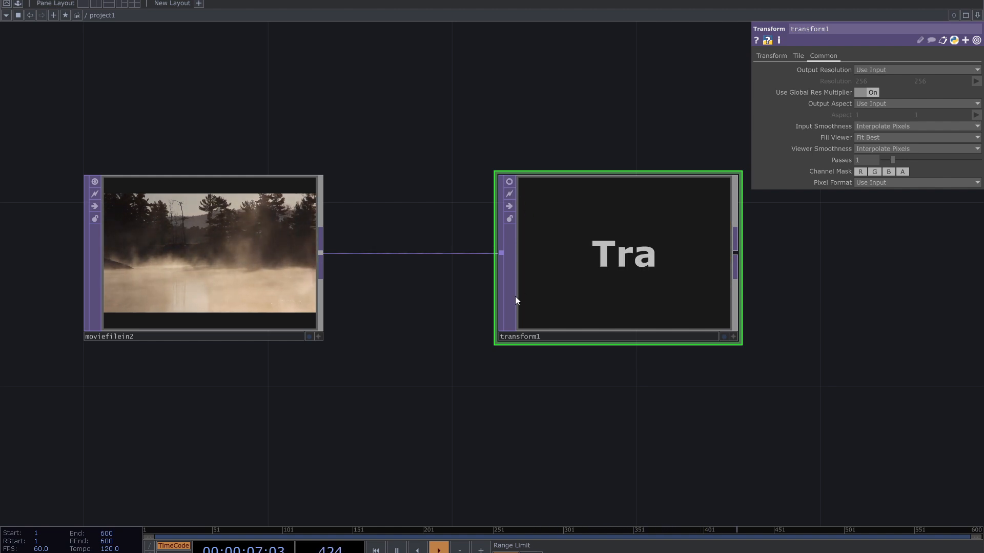
# Add a Level TOP to the network just below the transform node.
pyautogui.scroll(-5, 446, 368)
pyautogui.moveTo(423, 357); pyautogui.dragTo(404, 315)
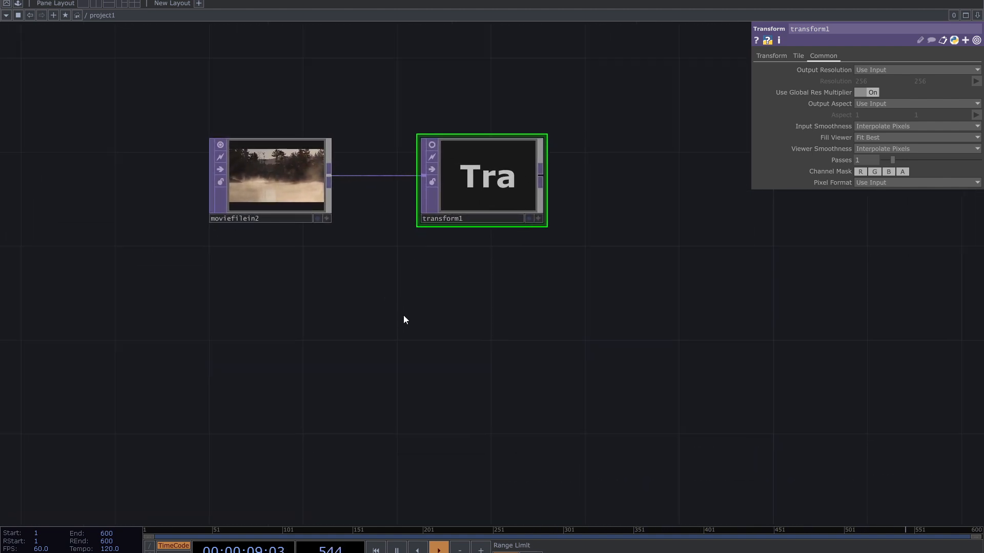
pyautogui.doubleClick(457, 300)
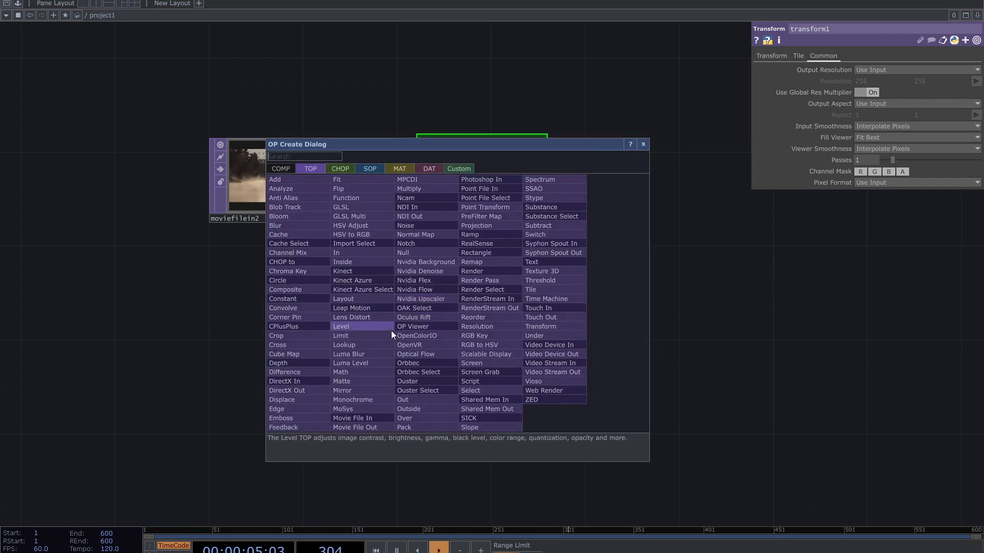
pyautogui.click(361, 327)
pyautogui.click(482, 293)
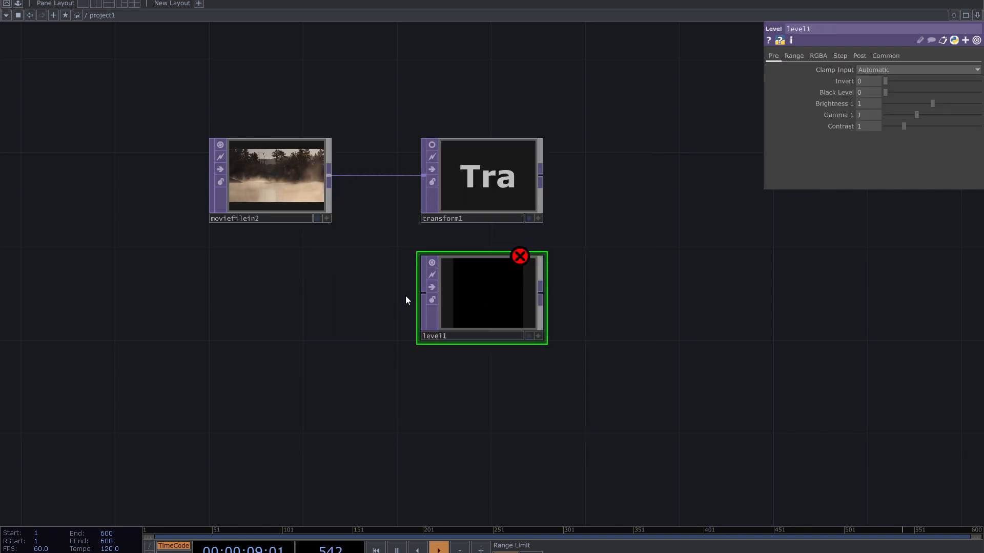
# Connect the movie node's output to the level node's input.
pyautogui.scroll(3, 405, 299)
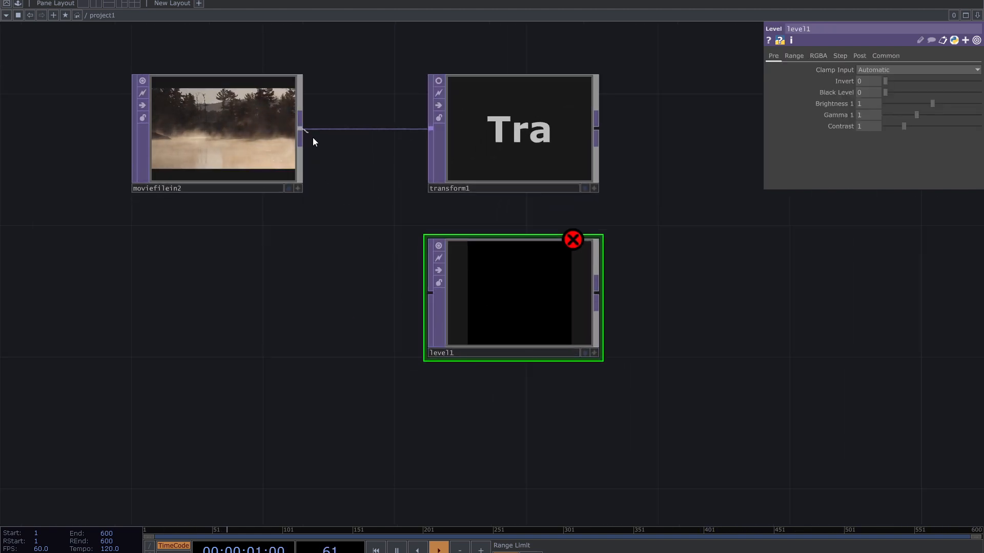
pyautogui.moveTo(314, 141); pyautogui.dragTo(430, 293)
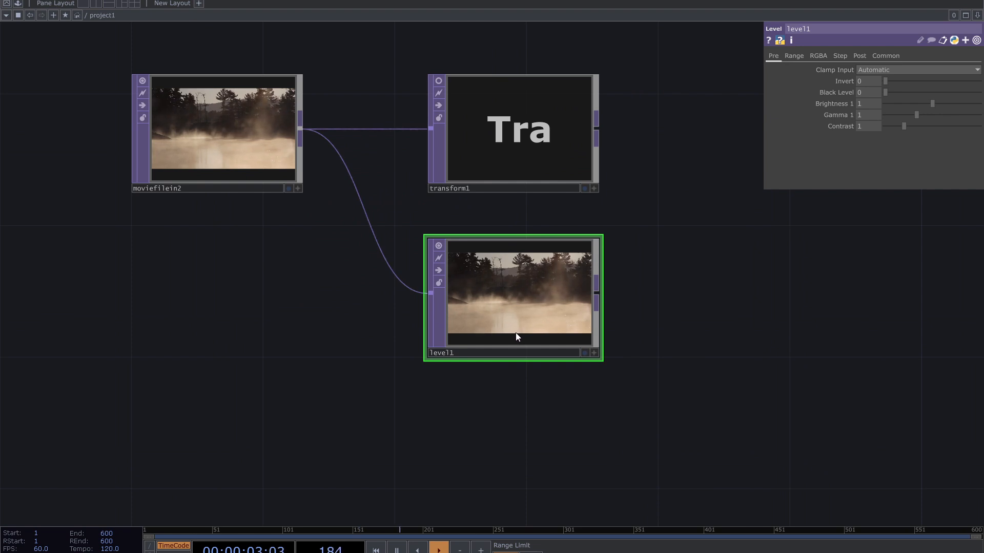
pyautogui.scroll(4, 516, 333)
pyautogui.scroll(-2, 693, 306)
pyautogui.moveTo(720, 312); pyautogui.dragTo(521, 393)
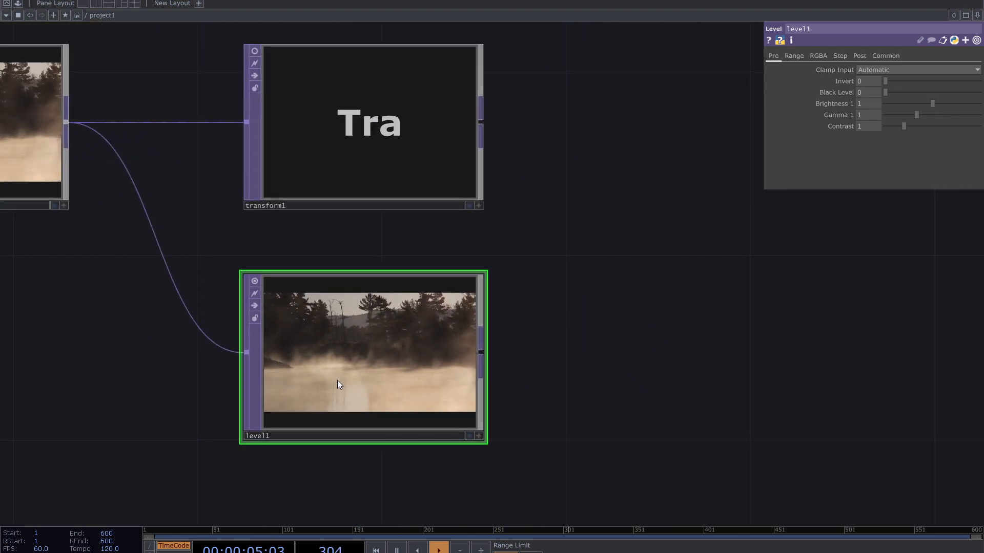
# Shift the level node sideways and disconnect the wire coming from the movie node.
pyautogui.moveTo(334, 382); pyautogui.dragTo(610, 381)
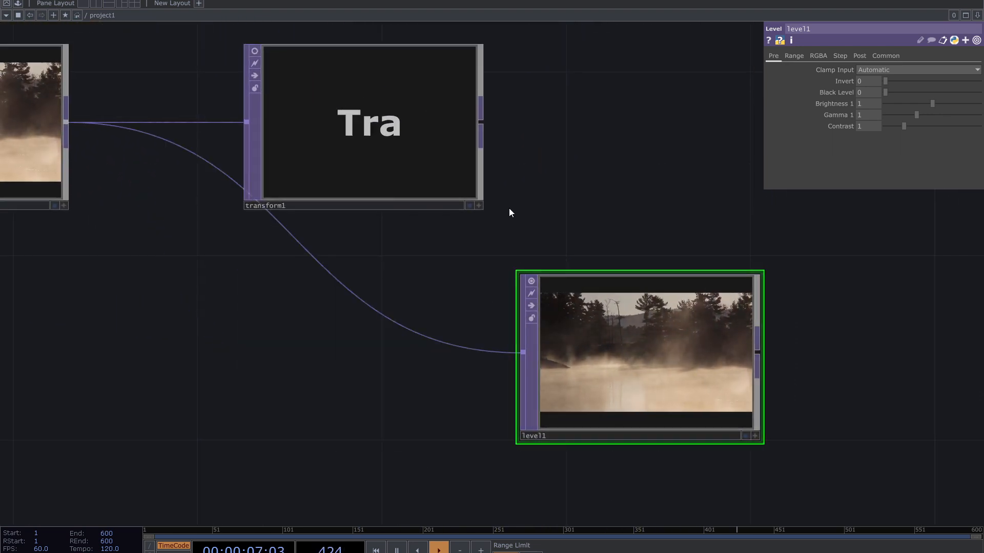
pyautogui.moveTo(517, 353); pyautogui.dragTo(425, 351)
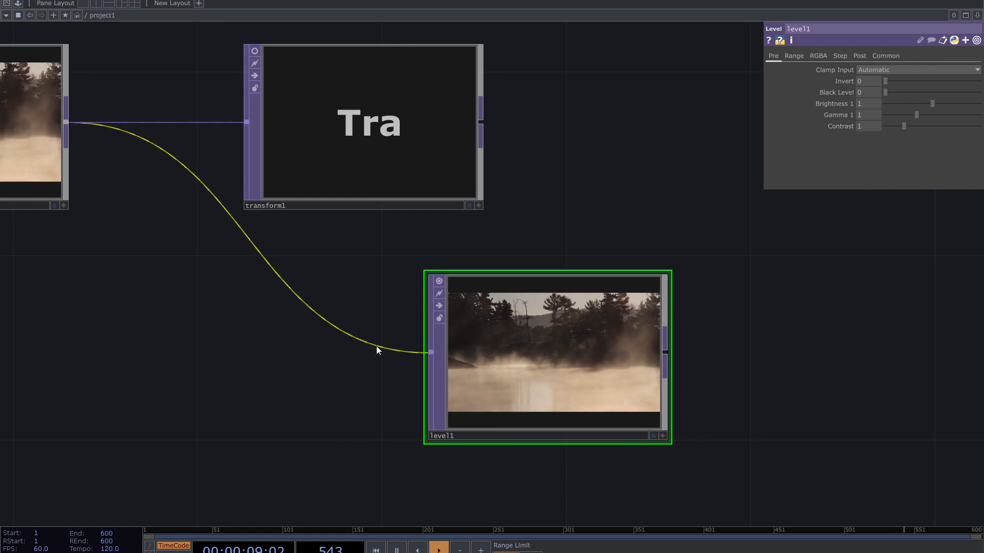
pyautogui.rightClick(376, 346)
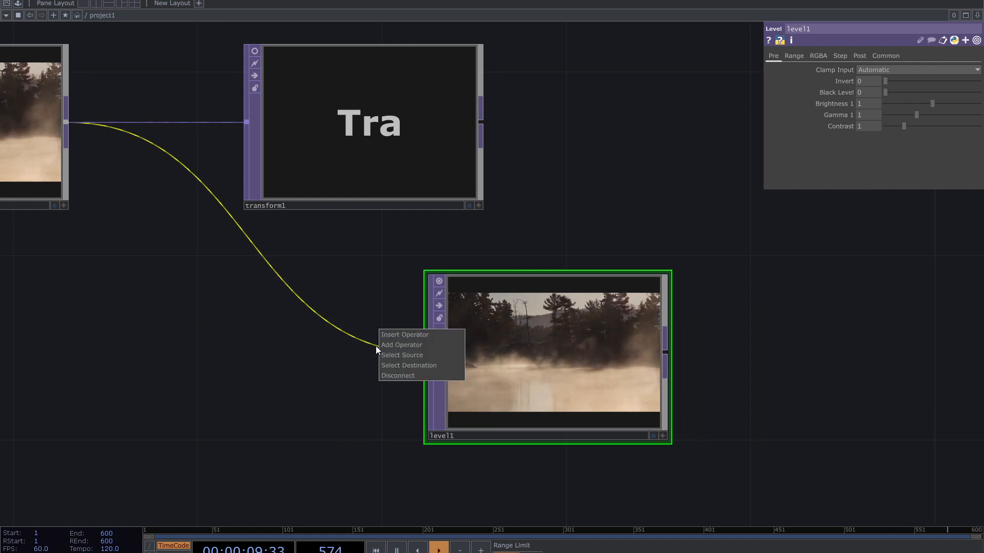
pyautogui.click(397, 377)
# Place the level node to the right of the transform node and connect the transform node's output to it.
pyautogui.moveTo(542, 379); pyautogui.dragTo(684, 174)
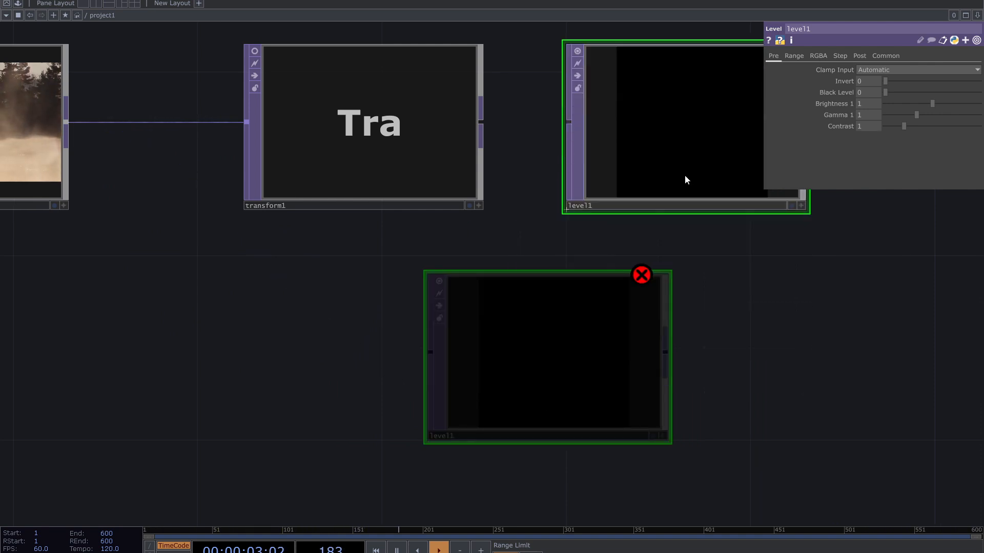
pyautogui.moveTo(602, 356); pyautogui.dragTo(517, 510)
pyautogui.moveTo(421, 278); pyautogui.dragTo(485, 278)
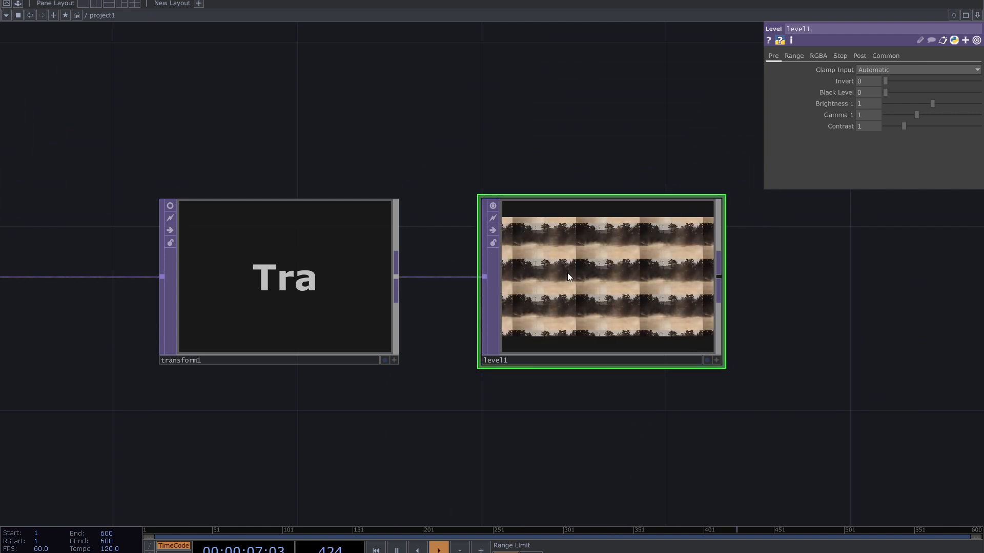
# Turn the transform node's image viewer back on.
pyautogui.click(170, 205)
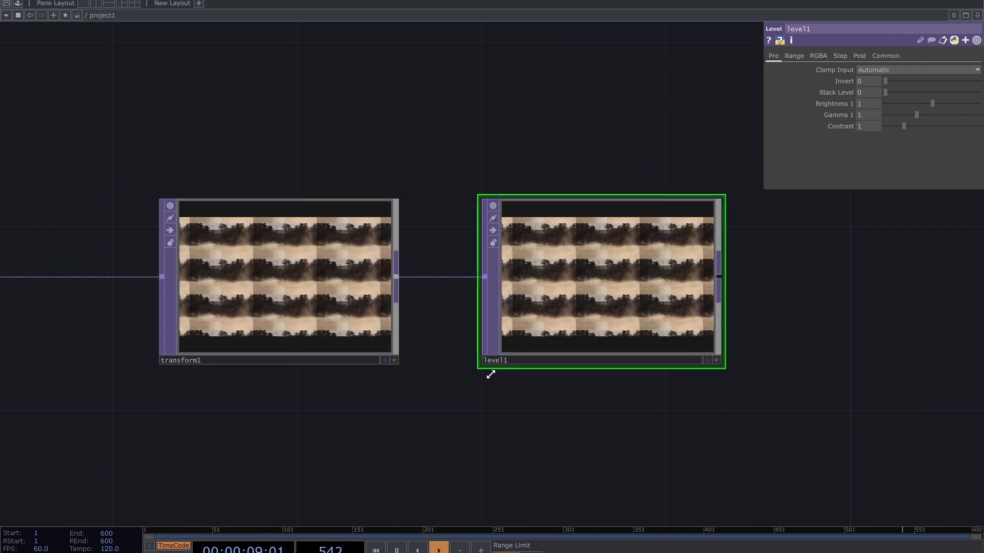
pyautogui.scroll(3, 502, 378)
pyautogui.moveTo(579, 404); pyautogui.dragTo(542, 433)
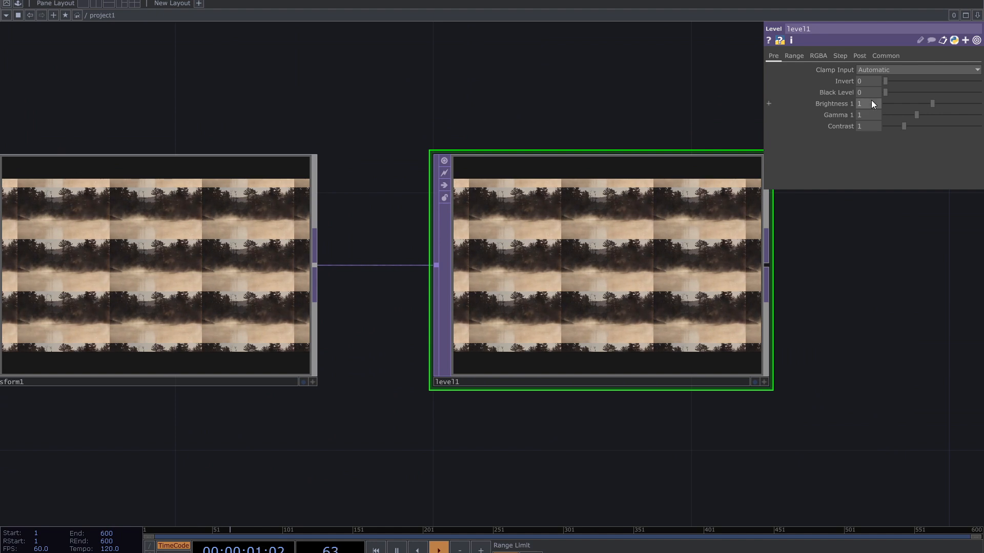
# Set the level node's invert to 0.973 and its black level to 0.42.
pyautogui.moveTo(895, 85); pyautogui.dragTo(852, 148)
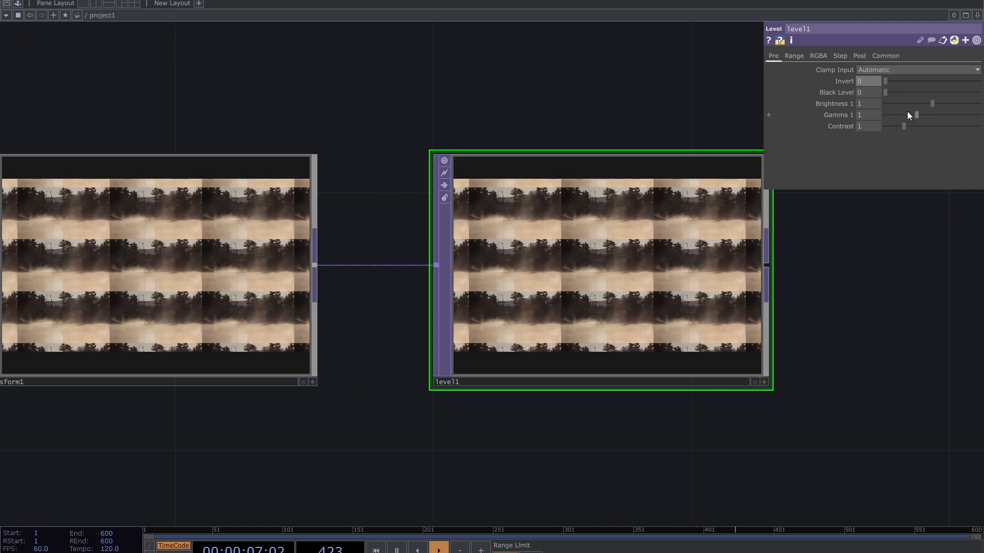
pyautogui.moveTo(885, 92); pyautogui.dragTo(977, 81)
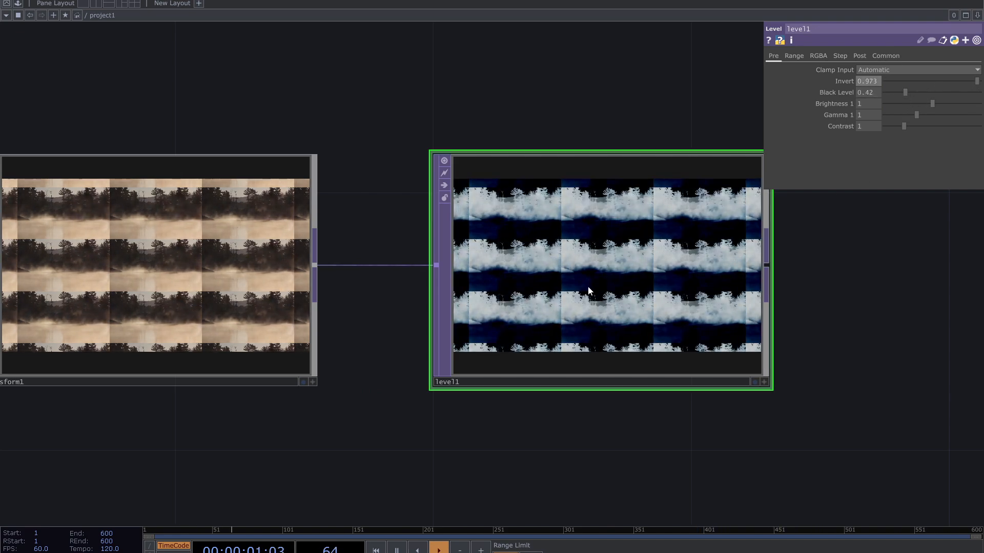
pyautogui.scroll(5, 665, 280)
pyautogui.scroll(-2, 871, 297)
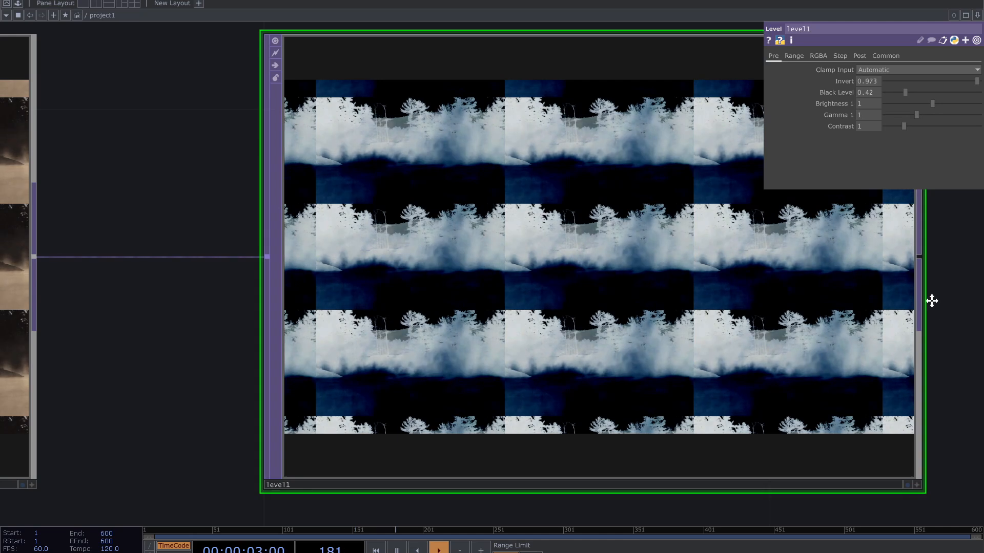
# Set the level node's Brightness 1 to 1.07 and its contrast to 1.82.
pyautogui.moveTo(931, 300); pyautogui.dragTo(906, 303)
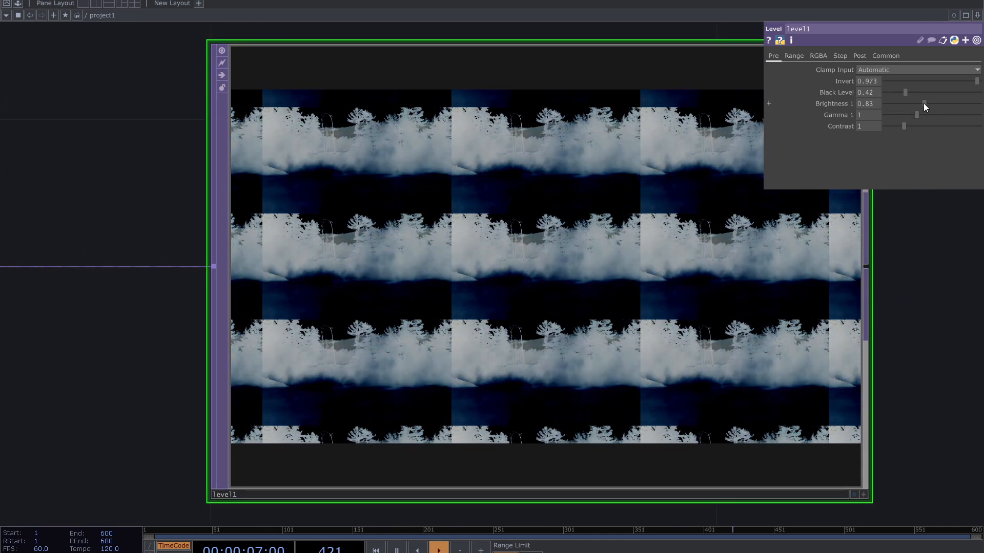
pyautogui.moveTo(931, 103); pyautogui.dragTo(920, 133)
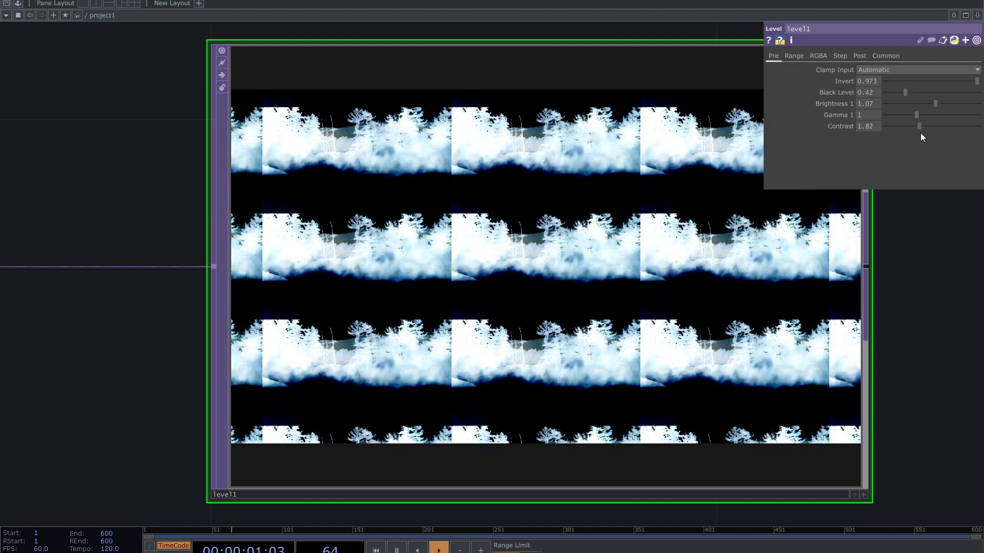
pyautogui.scroll(5, 528, 345)
pyautogui.scroll(-3, 527, 349)
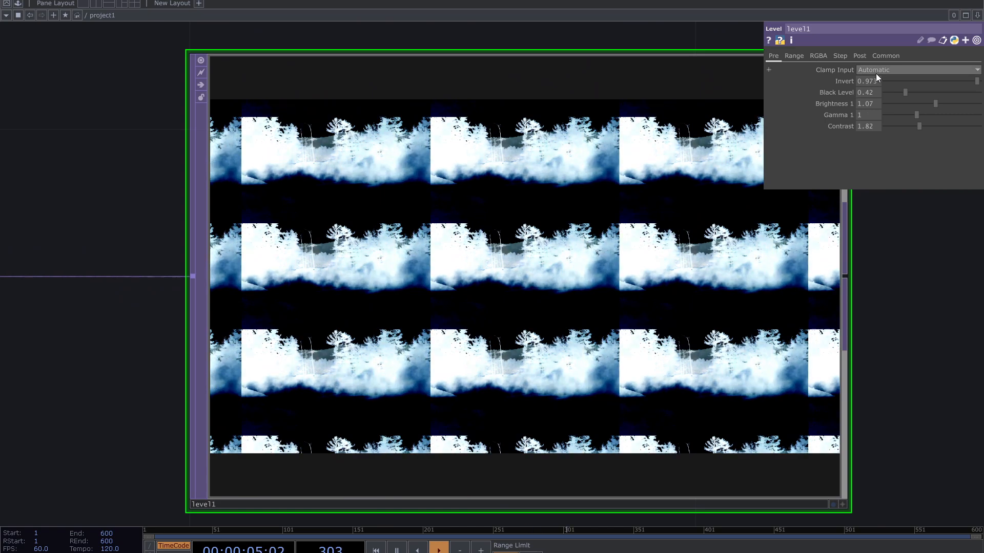
# Set the level node's Gamma 1 to 0.58, leaving the clamp input on Automatic.
pyautogui.click(876, 72)
pyautogui.click(882, 152)
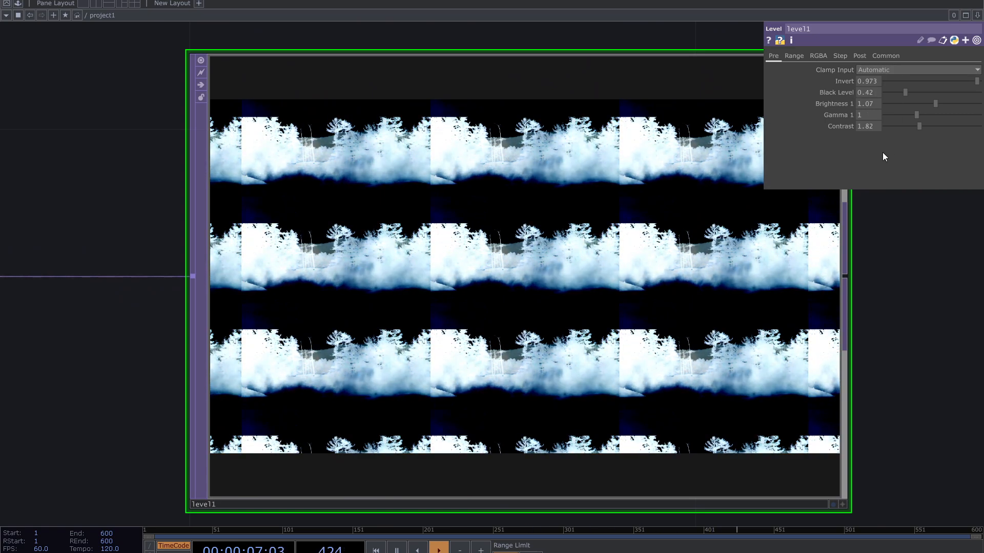
pyautogui.moveTo(915, 116); pyautogui.dragTo(902, 120)
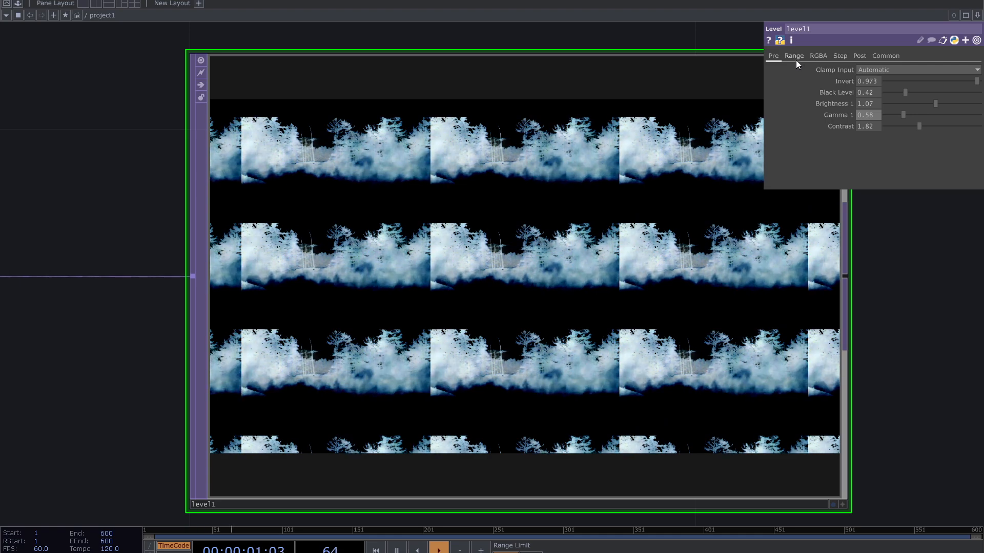
# Adjust the level node's input range and try out its High B value, returning that one to 1.
pyautogui.click(792, 57)
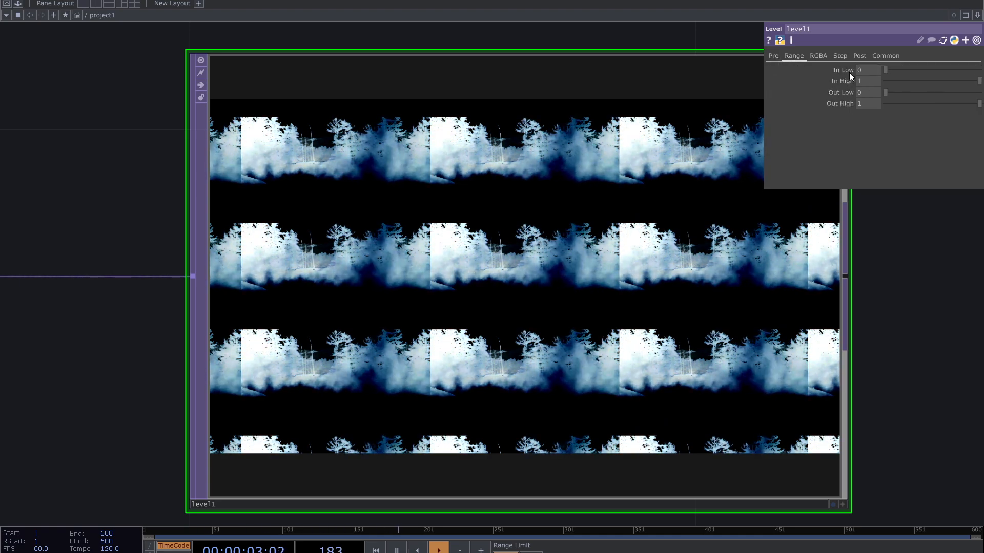
pyautogui.moveTo(885, 70); pyautogui.dragTo(932, 85)
pyautogui.click(817, 57)
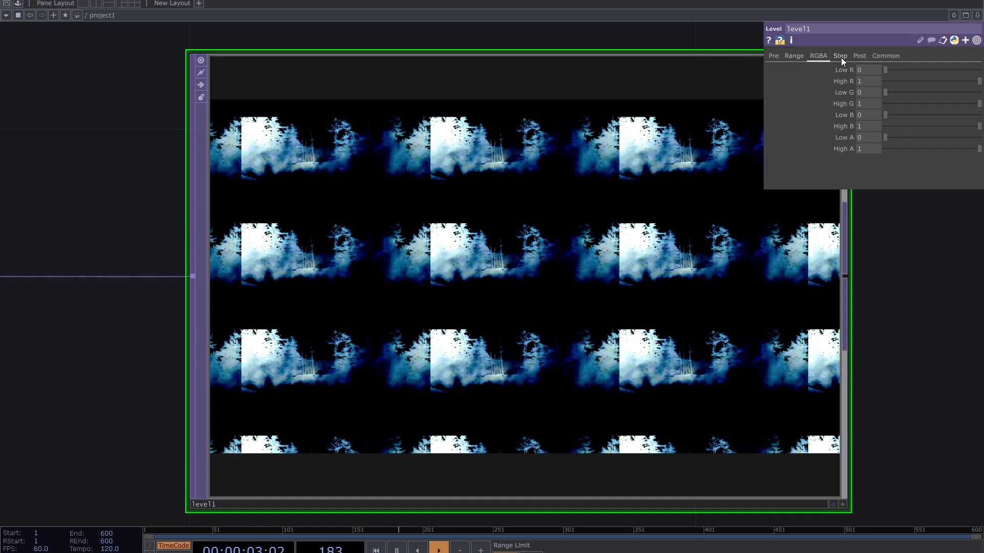
pyautogui.moveTo(976, 128)
pyautogui.mouseDown()
pyautogui.moveTo(940, 133)
pyautogui.moveTo(979, 128)
pyautogui.mouseUp()
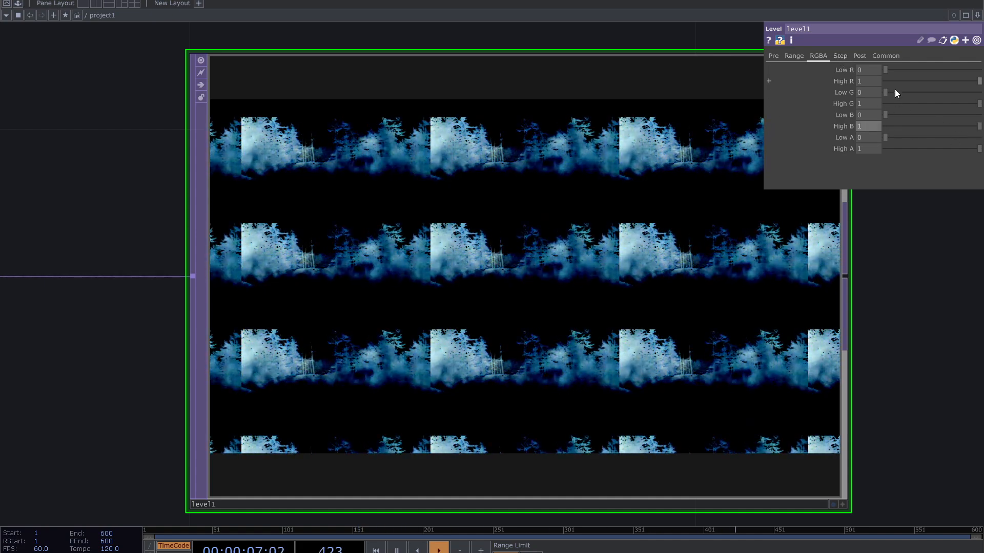
# Try stepping on the level node with step size 0.092, threshold -0.25 and narrower clamp limits, and switch stepping back off.
pyautogui.click(842, 58)
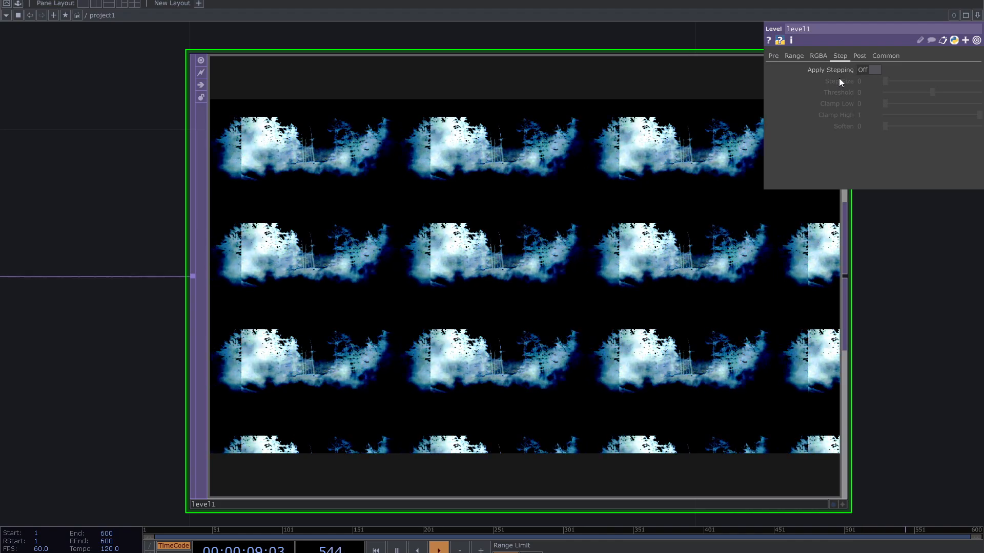
pyautogui.click(868, 72)
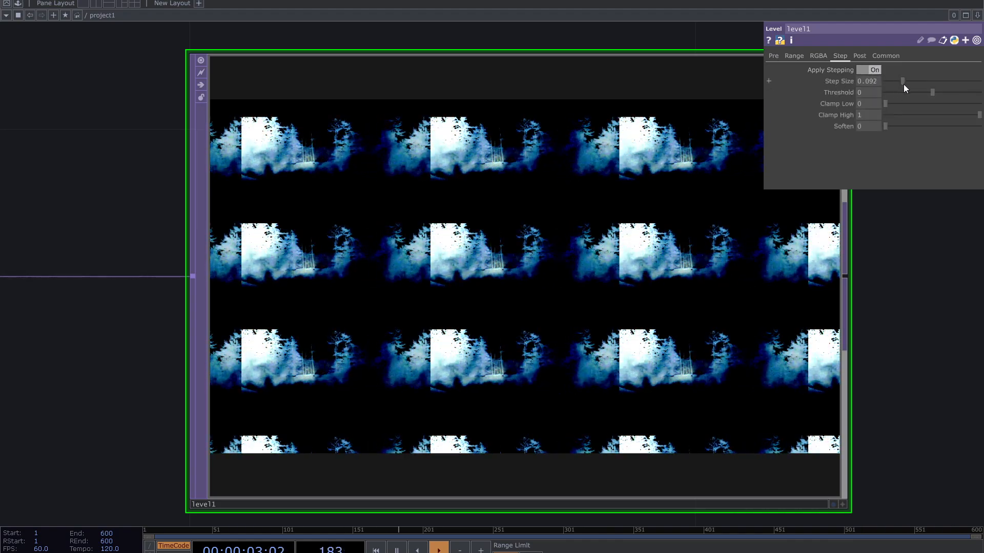
pyautogui.click(903, 83)
pyautogui.moveTo(931, 94)
pyautogui.mouseDown()
pyautogui.moveTo(912, 95)
pyautogui.moveTo(920, 99)
pyautogui.mouseUp()
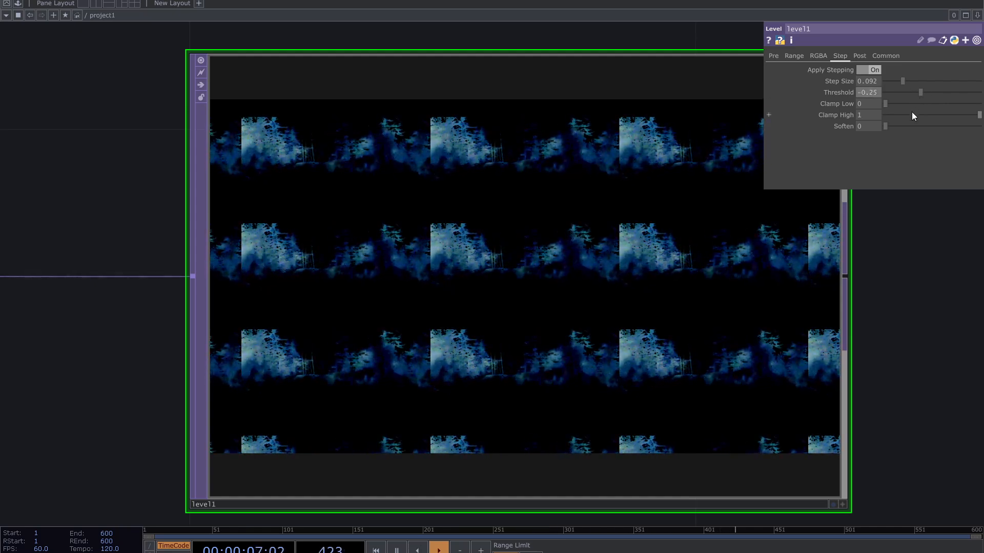
pyautogui.moveTo(888, 102); pyautogui.dragTo(958, 115)
pyautogui.click(869, 73)
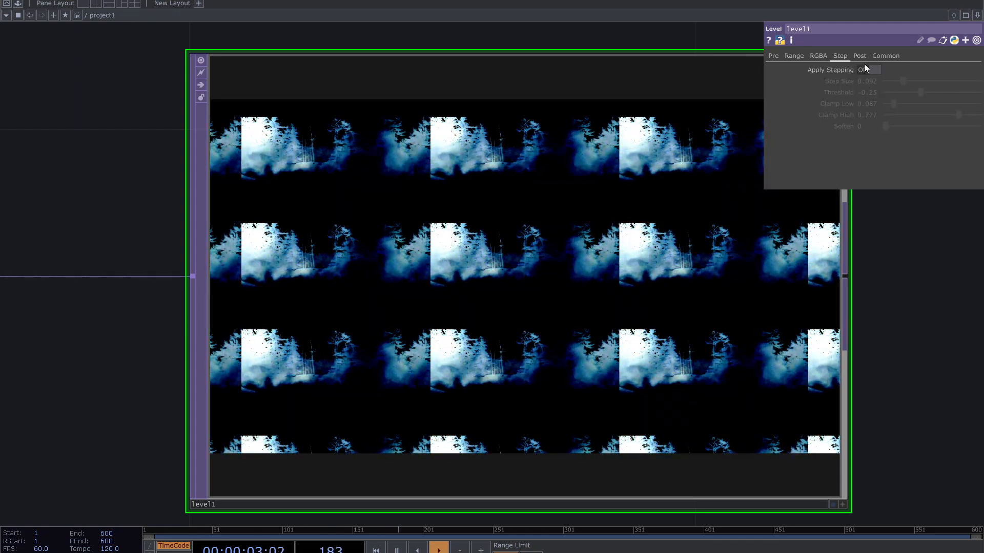
# Try changing the level node's opacity in its post settings and return it to 1.
pyautogui.click(863, 56)
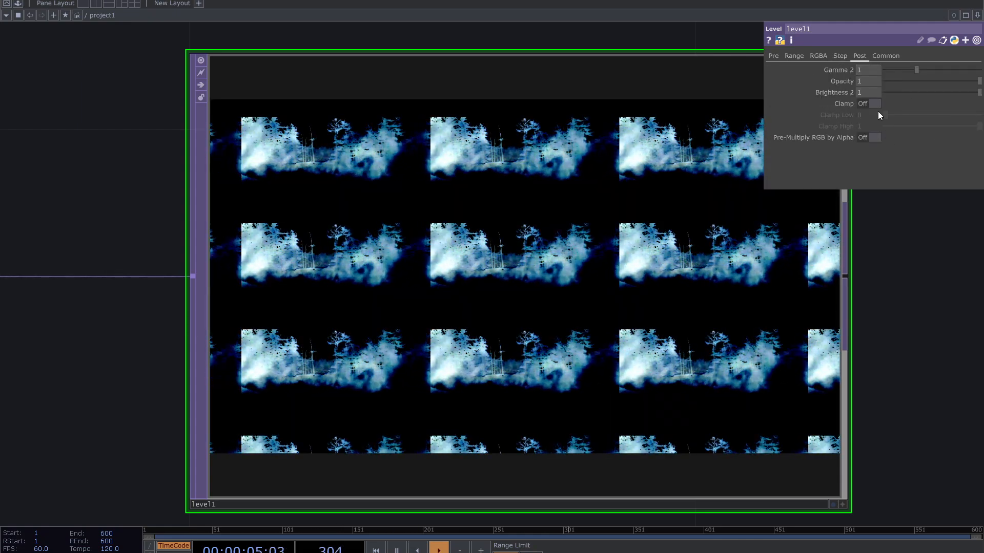
pyautogui.moveTo(976, 81)
pyautogui.mouseDown()
pyautogui.moveTo(901, 91)
pyautogui.moveTo(976, 87)
pyautogui.mouseUp()
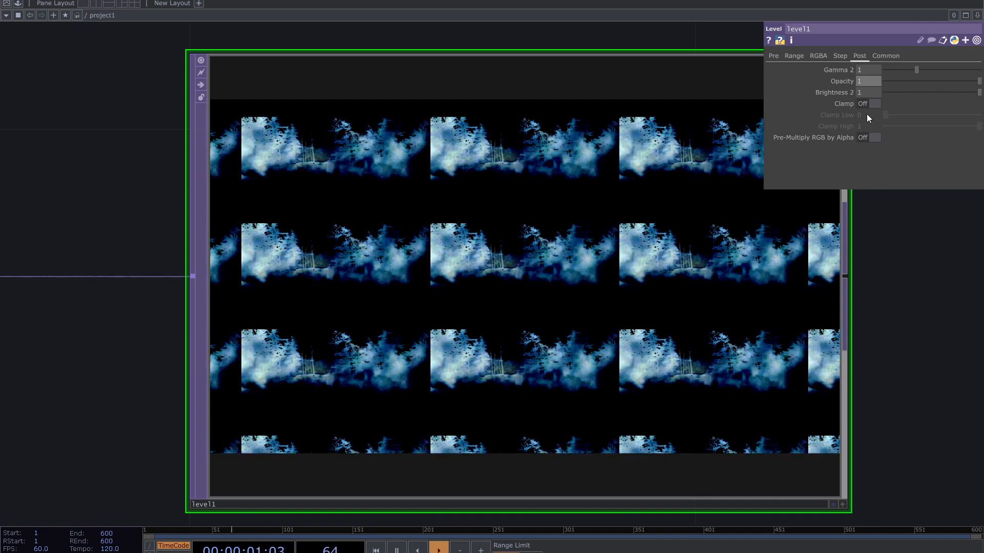
# Show the level node's common settings and move the transform and level nodes closer to the movie file node.
pyautogui.click(881, 54)
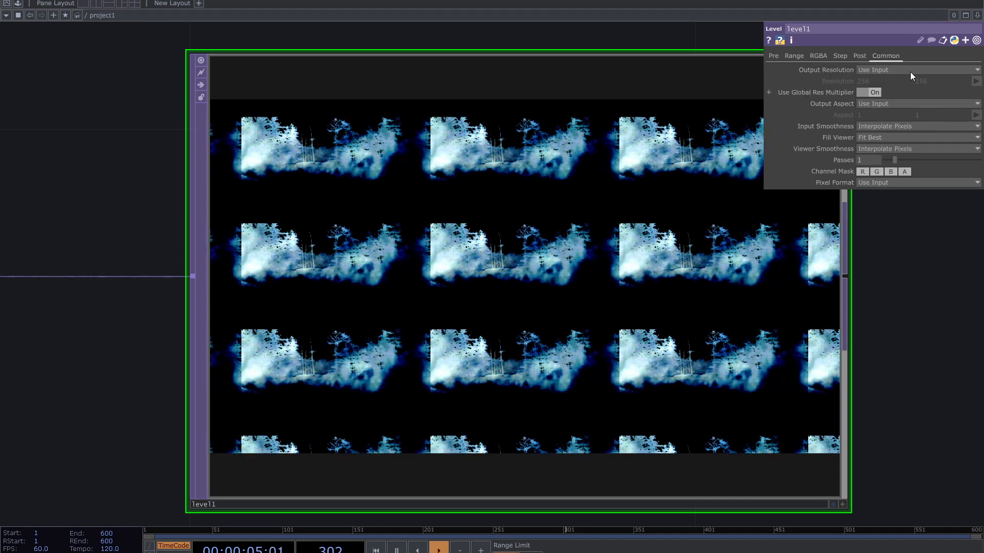
pyautogui.scroll(-5, 876, 305)
pyautogui.moveTo(648, 382); pyautogui.dragTo(599, 357)
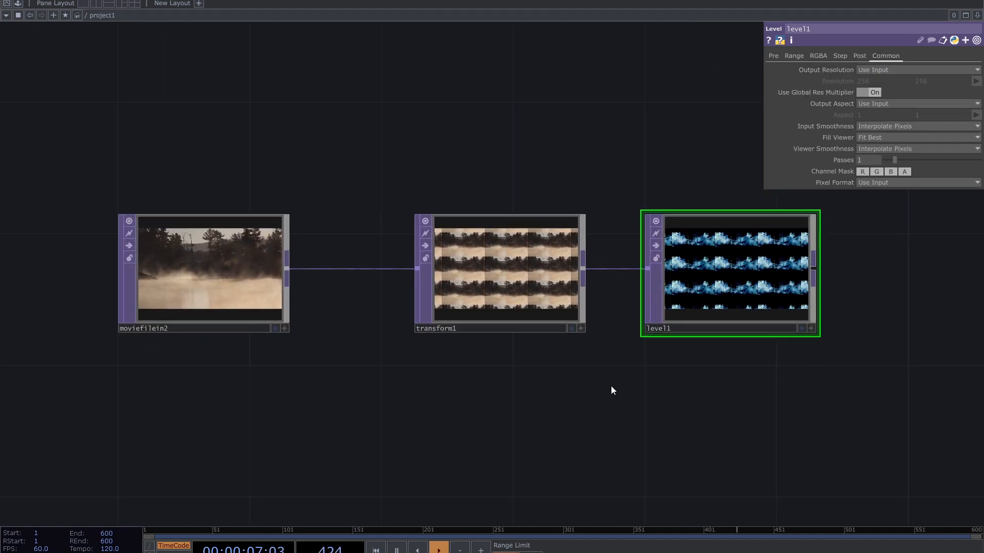
pyautogui.moveTo(464, 290); pyautogui.dragTo(402, 292)
pyautogui.moveTo(690, 289); pyautogui.dragTo(624, 286)
# Add an Edge TOP below the level node and wire the movie file node's output into it.
pyautogui.moveTo(425, 404); pyautogui.dragTo(454, 398)
pyautogui.scroll(3, 439, 397)
pyautogui.moveTo(389, 383); pyautogui.dragTo(414, 395)
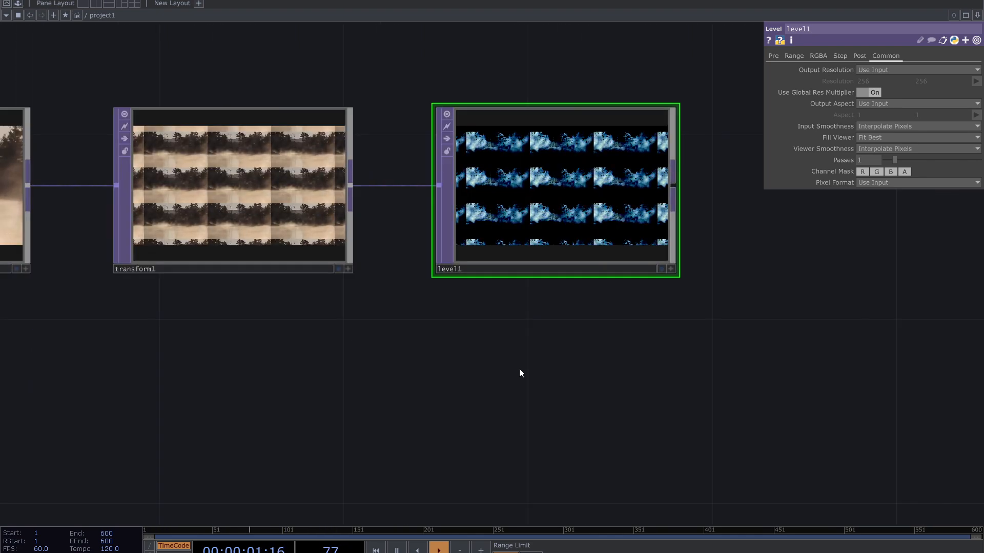
pyautogui.press('Tab')
pyautogui.write('ed')
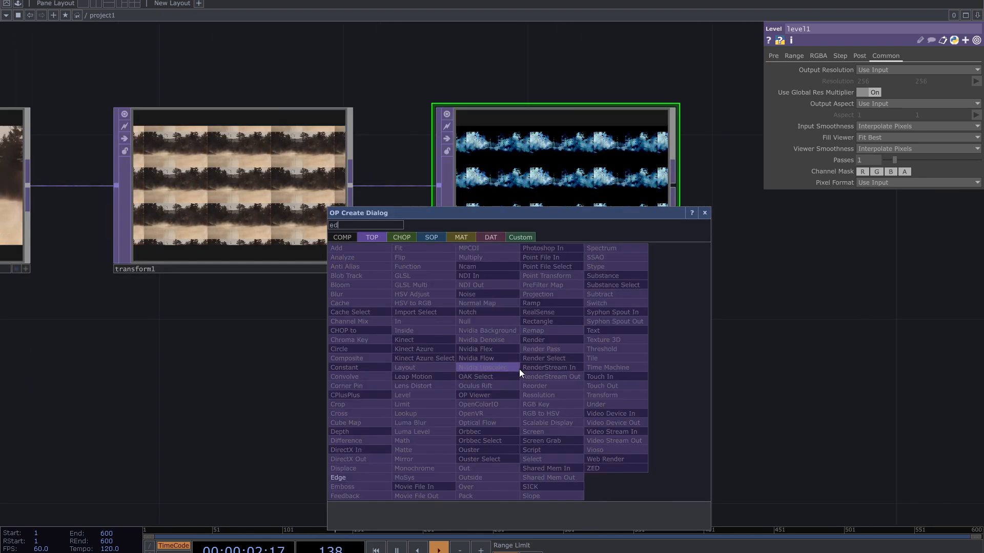
pyautogui.click(364, 477)
pyautogui.click(507, 419)
pyautogui.moveTo(303, 437); pyautogui.dragTo(540, 408)
pyautogui.moveTo(622, 394); pyautogui.dragTo(282, 179)
pyautogui.moveTo(582, 413); pyautogui.dragTo(399, 371)
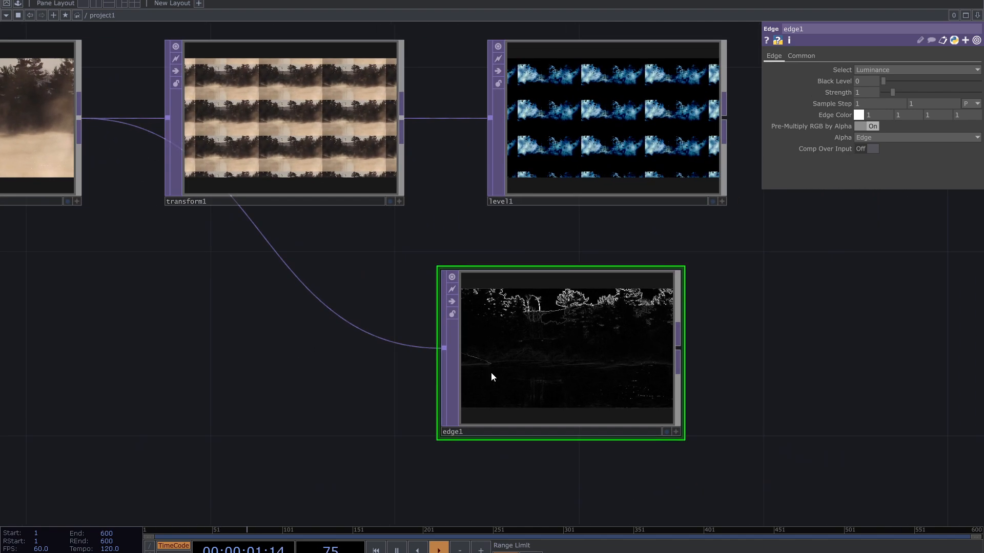
# Examine the outlines the edge node produces from the movie up close.
pyautogui.scroll(4, 587, 375)
pyautogui.scroll(2, 830, 388)
pyautogui.moveTo(830, 388); pyautogui.dragTo(871, 378)
pyautogui.scroll(-2, 871, 379)
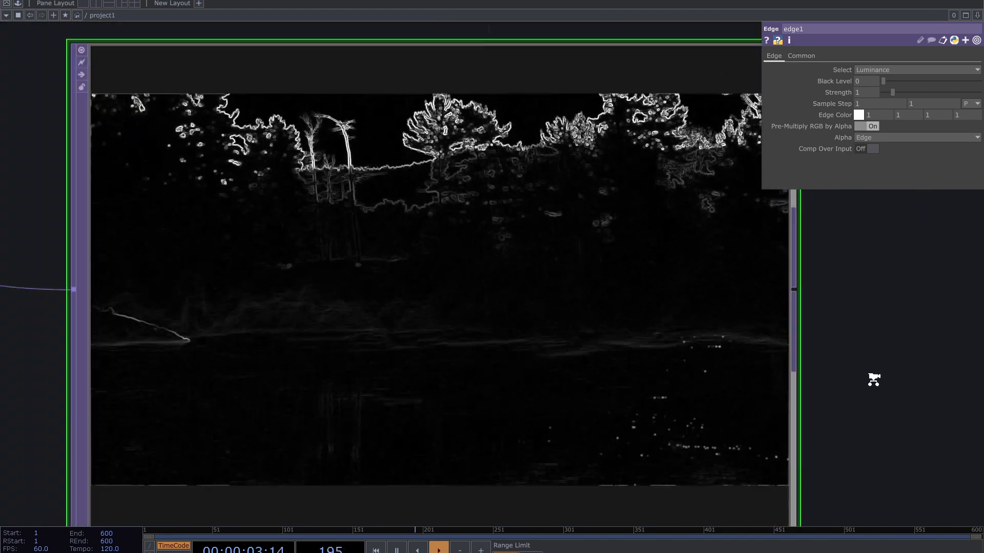
pyautogui.scroll(-2, 891, 367)
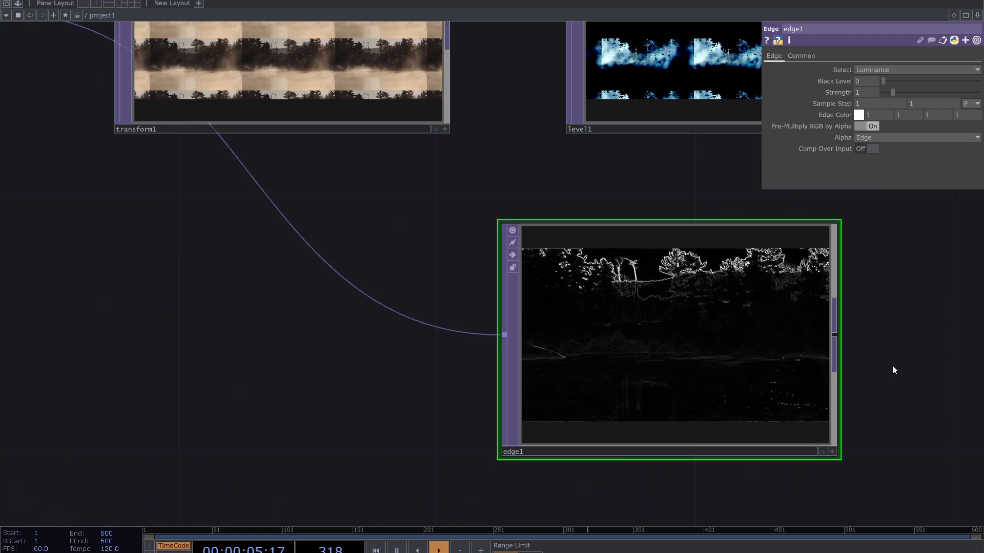
pyautogui.scroll(-1, 892, 364)
pyautogui.scroll(-1, 892, 364)
# Move the edge node so it lines up directly beneath the level1 node.
pyautogui.moveTo(898, 359); pyautogui.dragTo(886, 362)
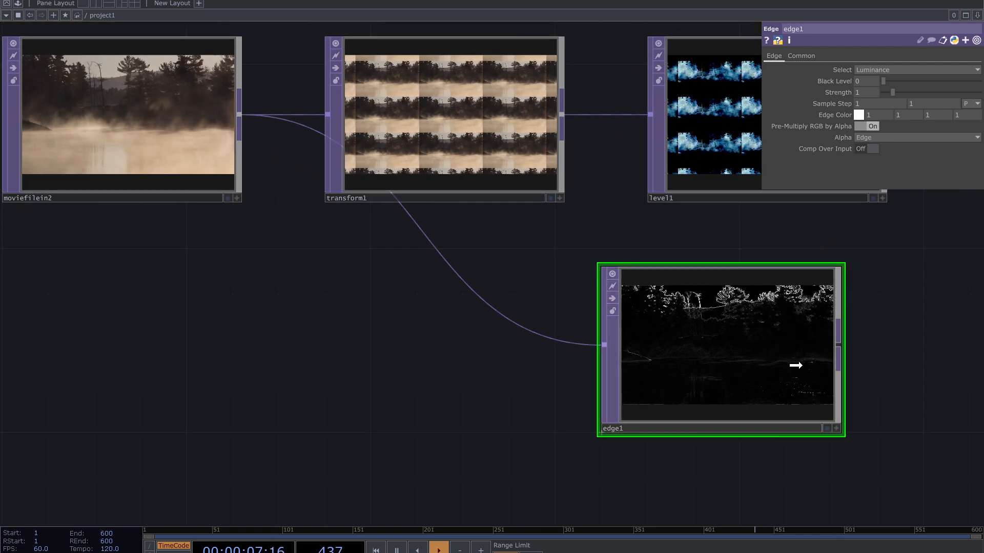
pyautogui.moveTo(796, 364); pyautogui.dragTo(826, 365)
pyautogui.moveTo(475, 435); pyautogui.dragTo(431, 443)
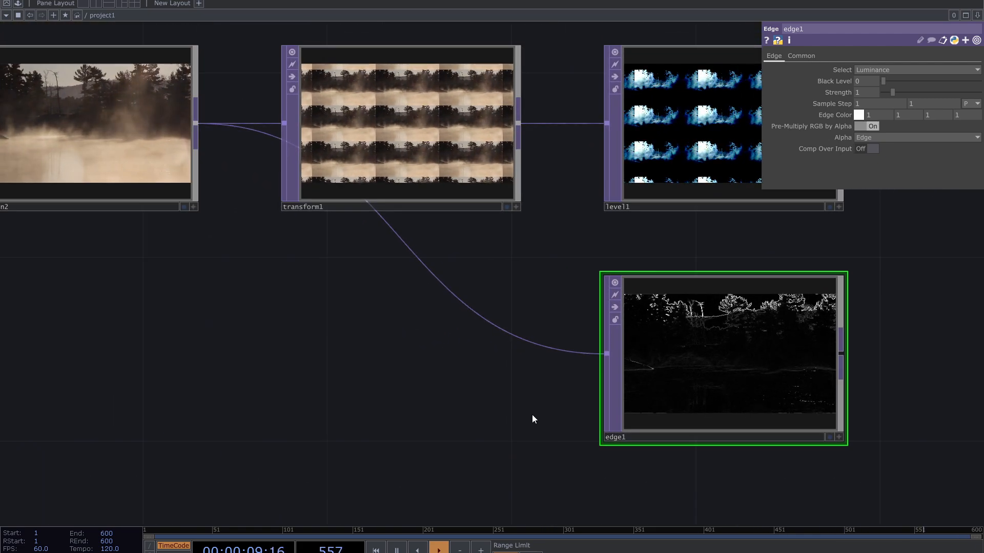
# Insert a Level TOP into the wire between the movie file node and the edge node, below transform1.
pyautogui.rightClick(501, 333)
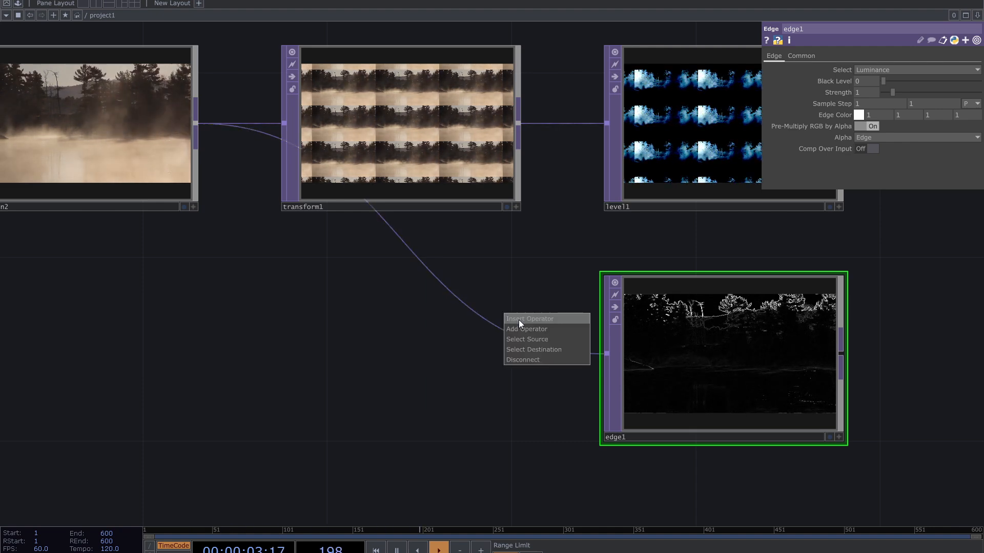
pyautogui.click(555, 318)
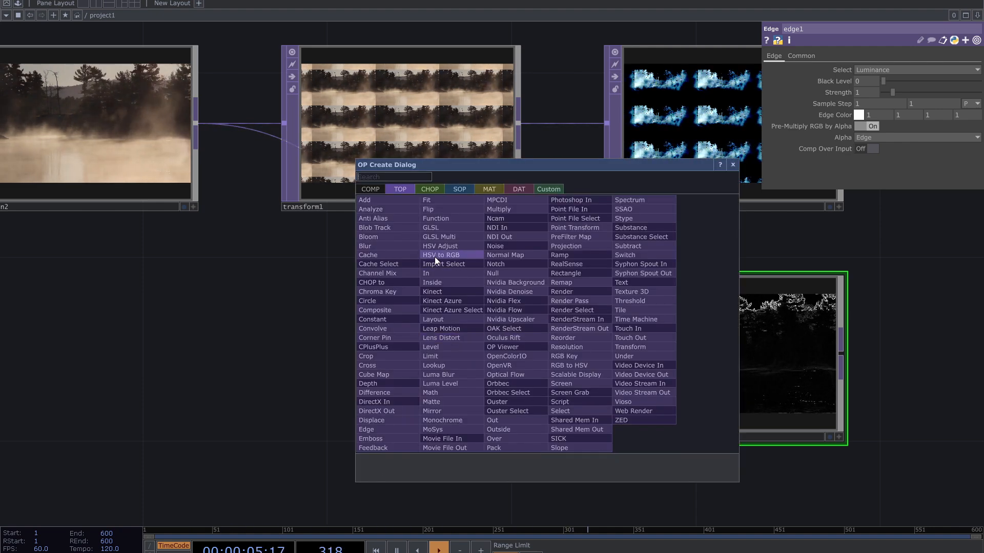
pyautogui.click(443, 345)
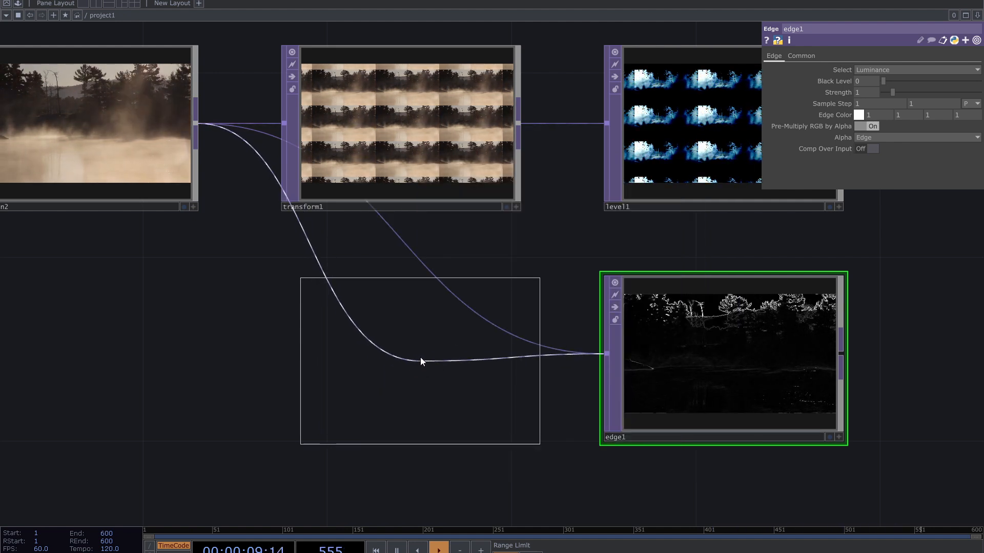
pyautogui.click(403, 359)
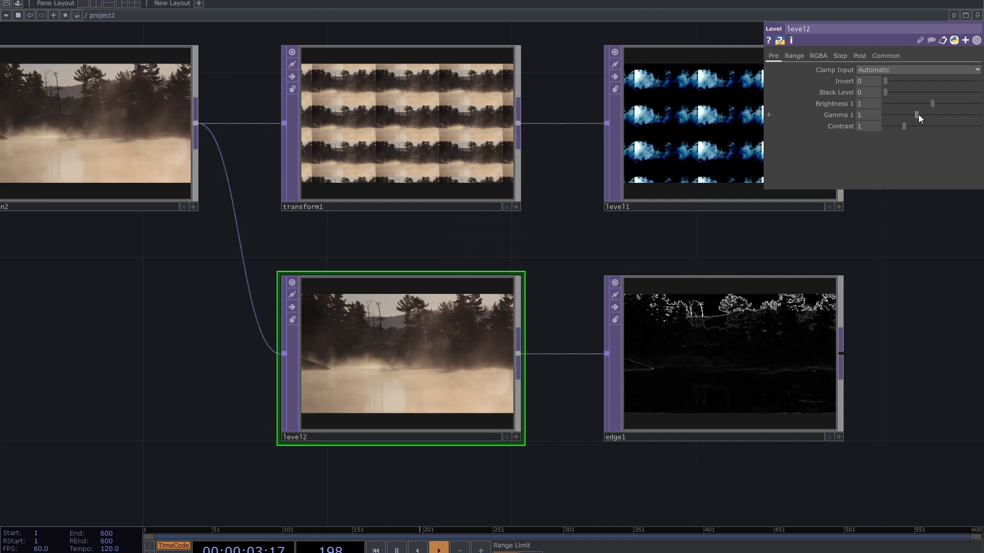
# Set the new level node's Gamma 1 to 1.24, Contrast to 4.65 and Brightness 1 to 1.83, checking the edge output.
pyautogui.moveTo(917, 115); pyautogui.dragTo(976, 127)
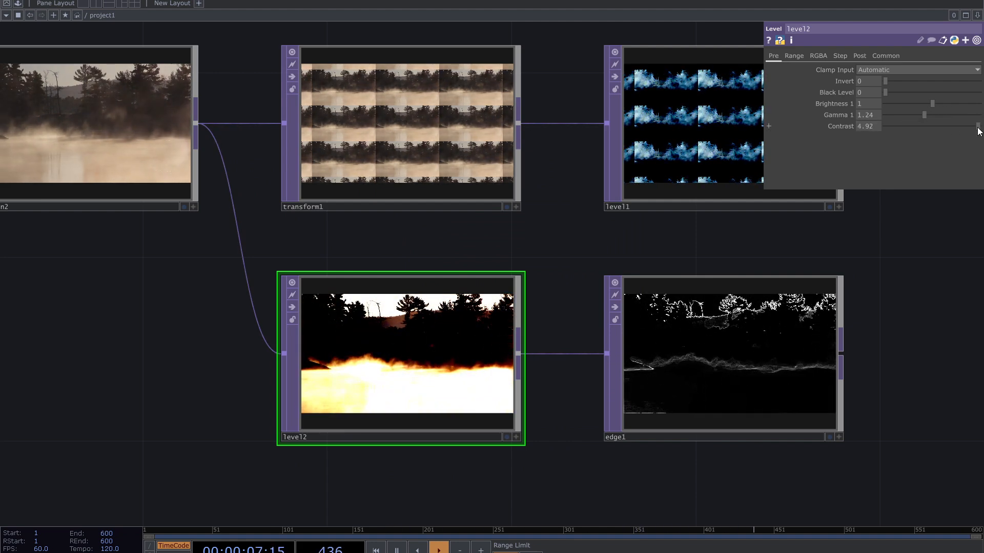
pyautogui.moveTo(933, 104); pyautogui.dragTo(972, 105)
pyautogui.scroll(3, 820, 405)
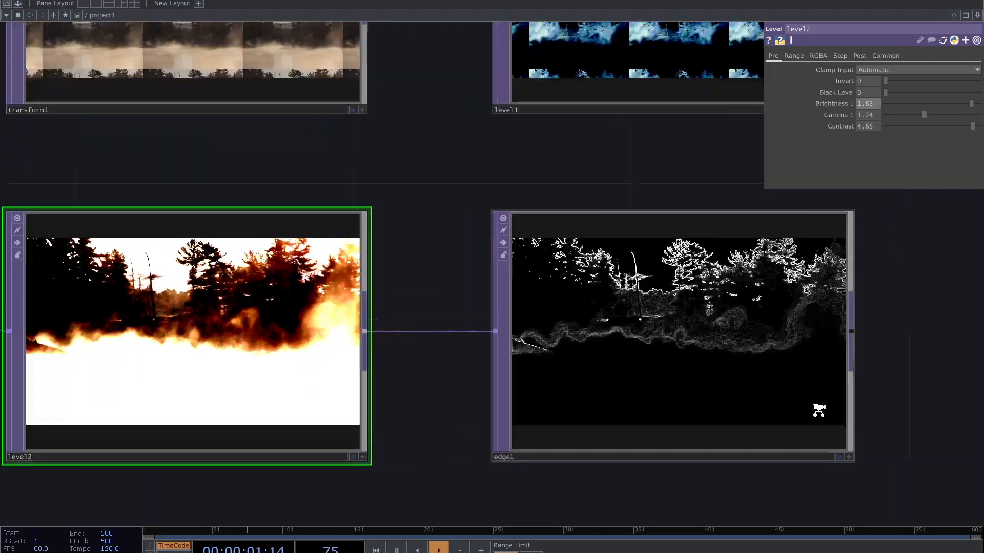
pyautogui.scroll(2, 867, 338)
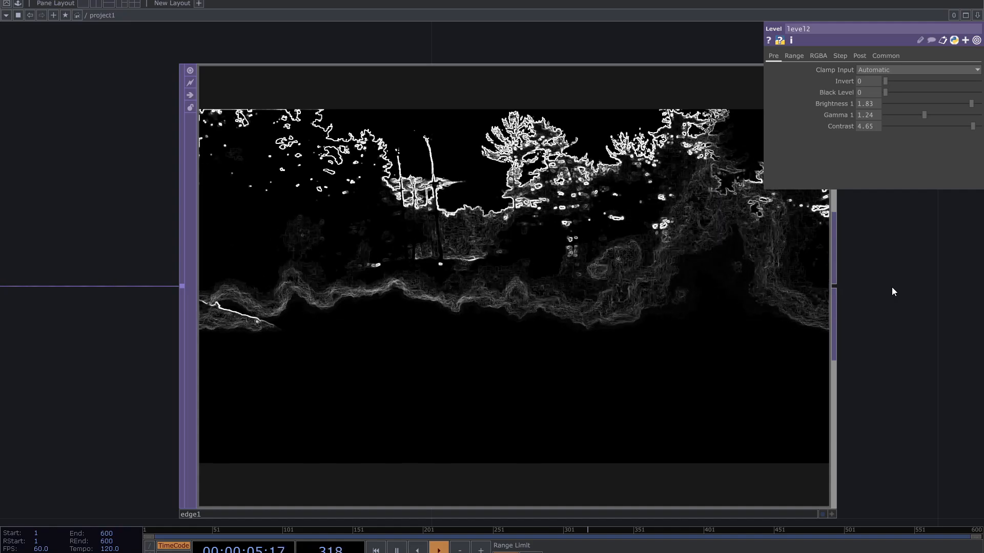
# Set the edge node's strength to 10 and inspect the resulting outlines up close.
pyautogui.click(667, 258)
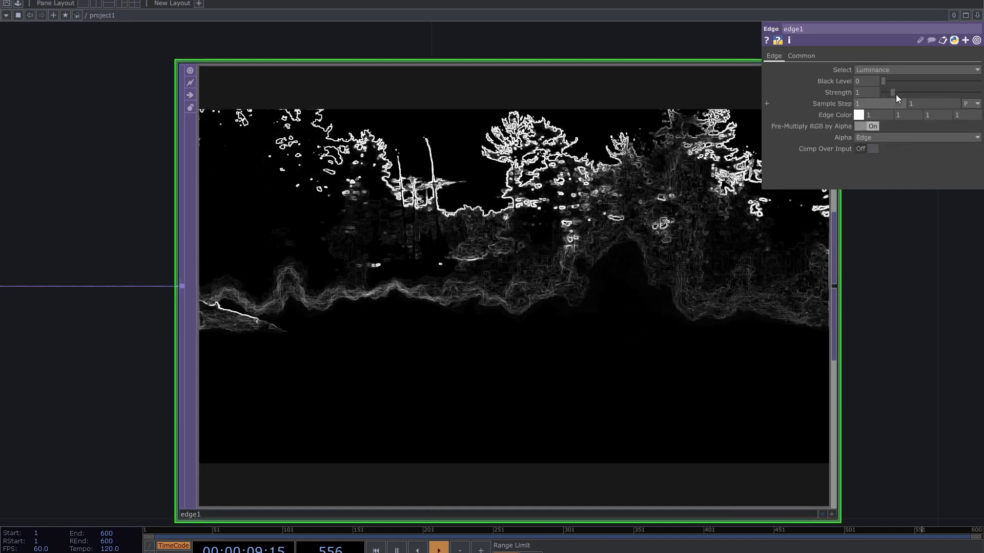
pyautogui.moveTo(894, 92); pyautogui.dragTo(981, 106)
pyautogui.scroll(5, 481, 238)
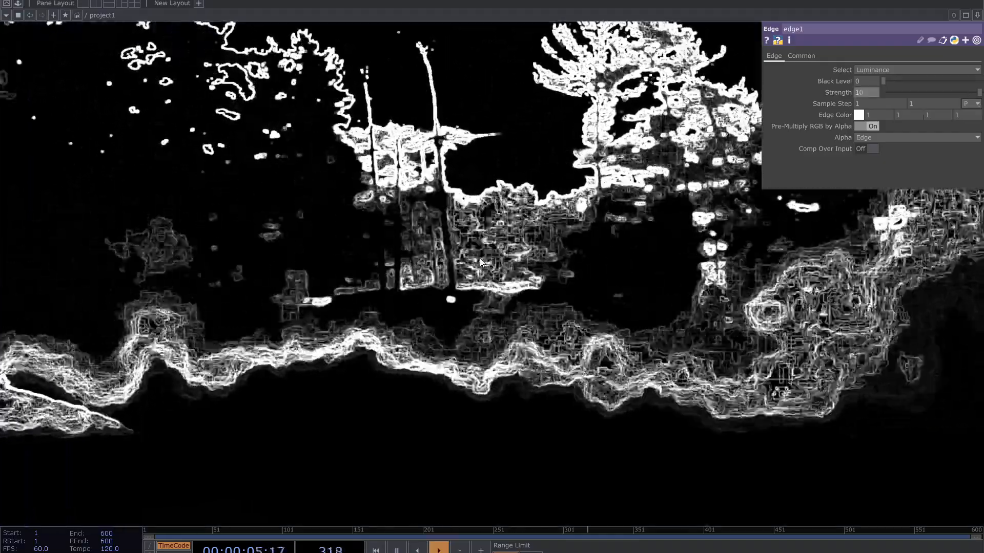
pyautogui.scroll(-3, 480, 258)
pyautogui.scroll(-4, 483, 260)
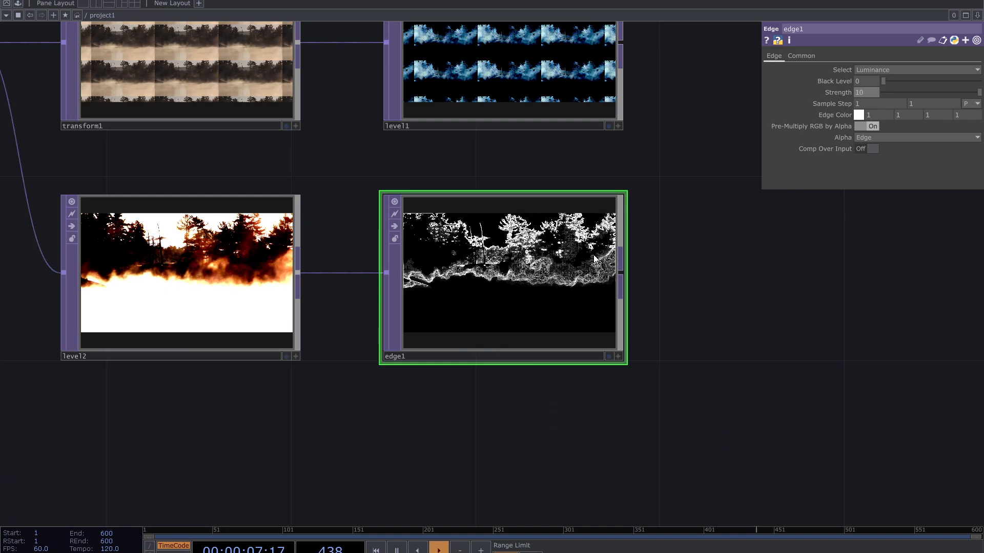
# Select the transform, edge and both level nodes and switch off their viewers together.
pyautogui.moveTo(691, 251); pyautogui.dragTo(724, 233)
pyautogui.scroll(-3, 716, 343)
pyautogui.scroll(-4, 567, 380)
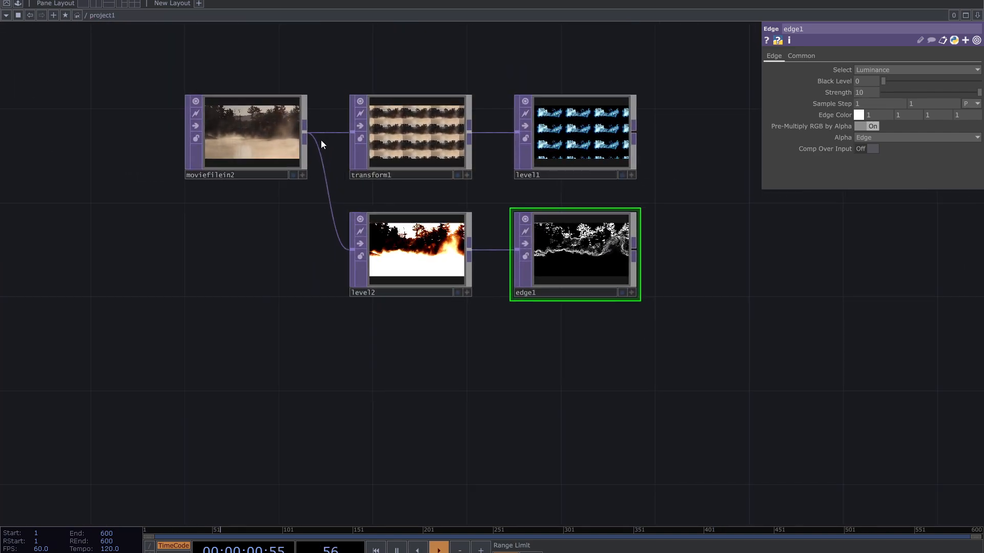
pyautogui.moveTo(719, 297); pyautogui.dragTo(355, 70, button='right')
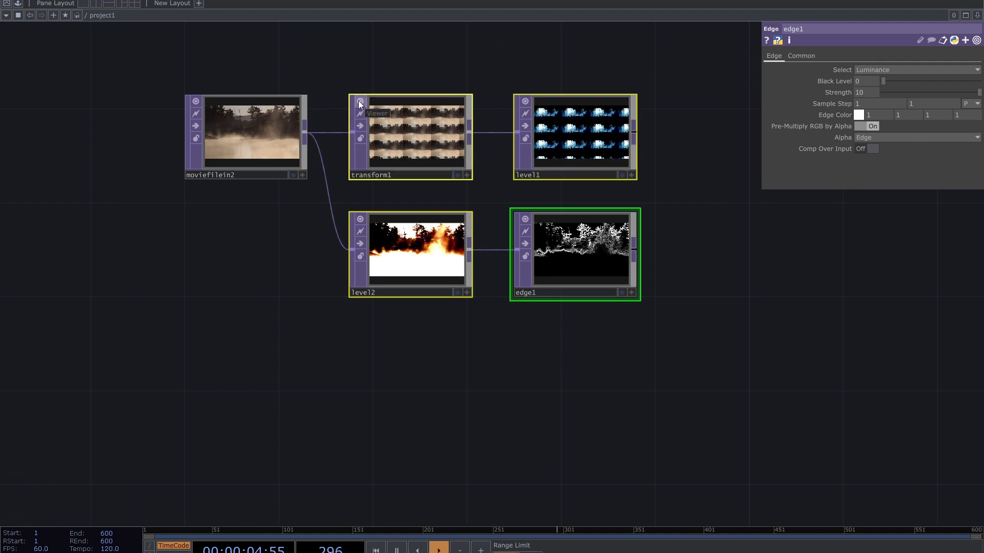
pyautogui.click(359, 102)
pyautogui.click(441, 338)
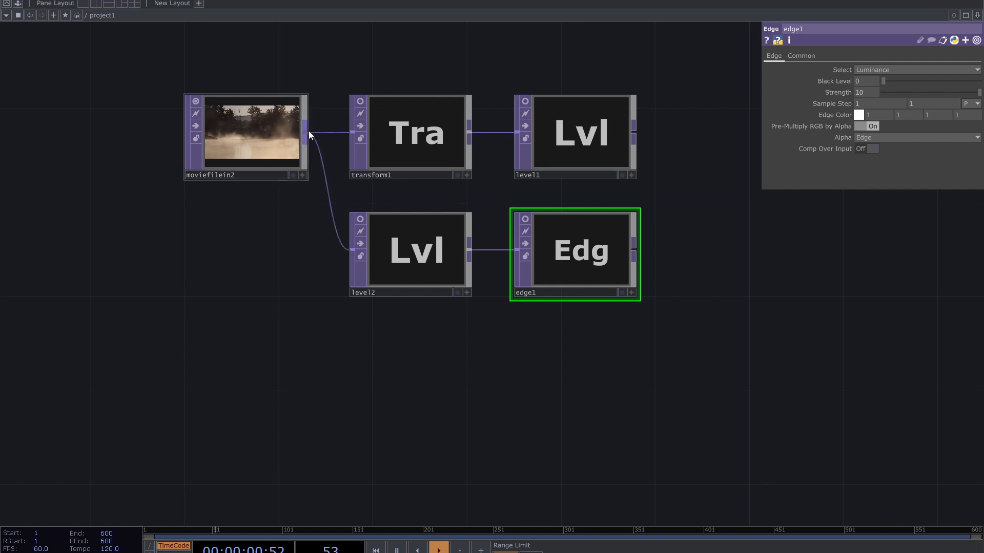
# Branch a Threshold TOP off the movie file node's output and place it below the level2 node.
pyautogui.moveTo(321, 159); pyautogui.dragTo(357, 373)
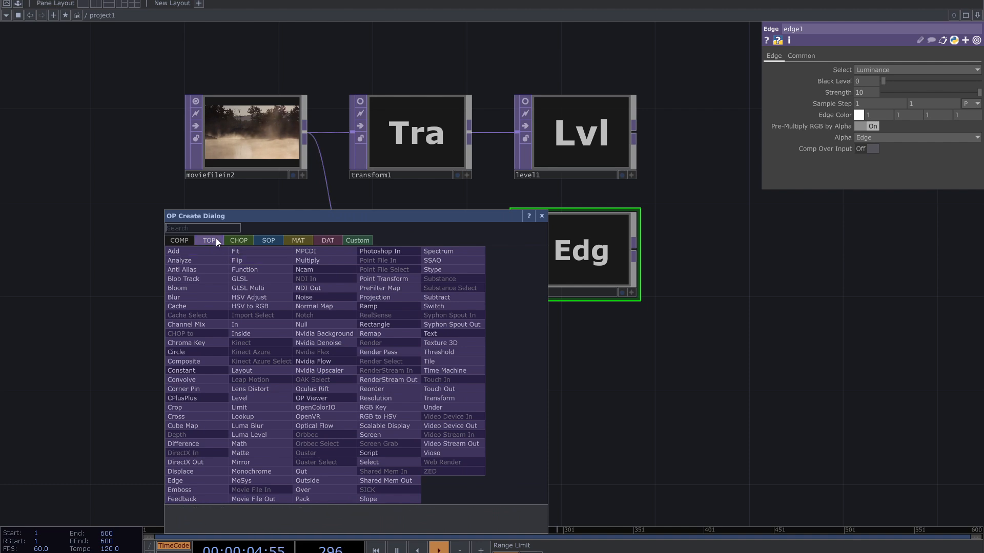
pyautogui.write('t')
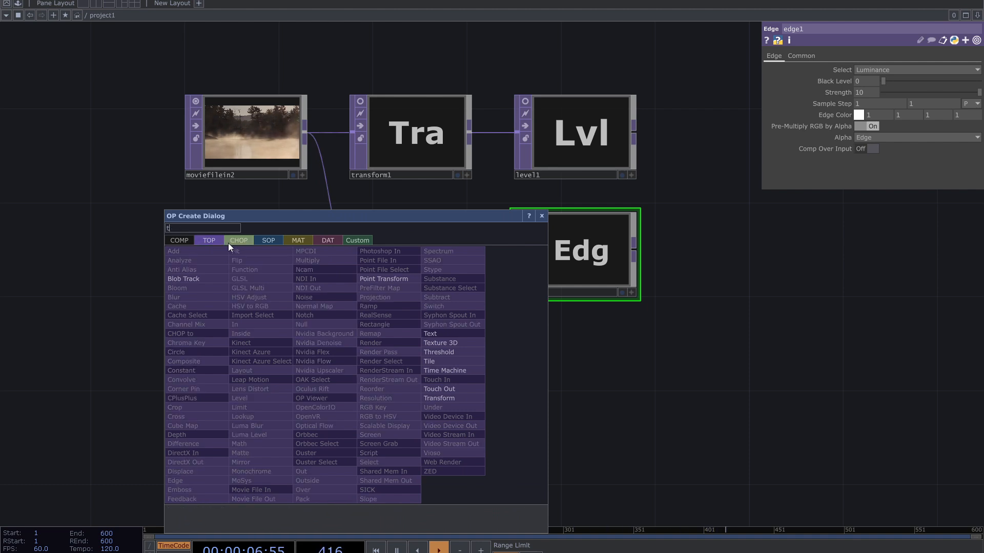
pyautogui.click(465, 354)
pyautogui.click(385, 380)
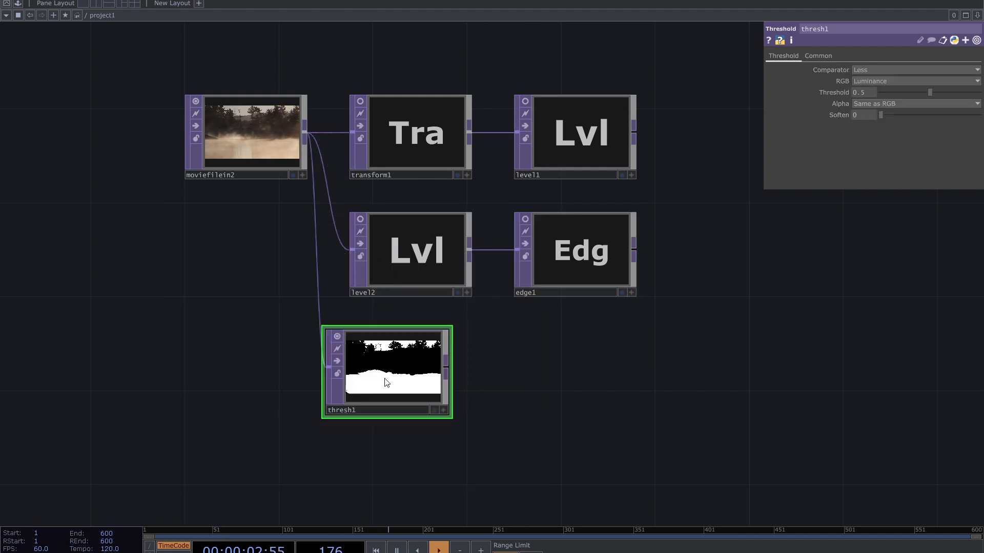
# Set the threshold node's threshold to 0.233 and view its black-and-white image up close.
pyautogui.scroll(2, 386, 381)
pyautogui.scroll(2, 389, 388)
pyautogui.scroll(2, 339, 377)
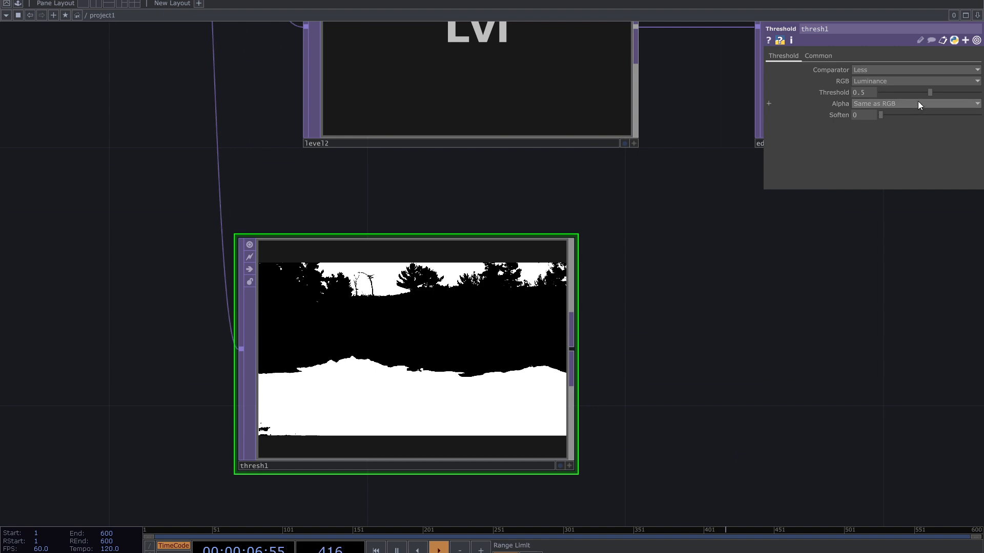
pyautogui.moveTo(928, 93); pyautogui.dragTo(905, 134)
pyautogui.moveTo(729, 382); pyautogui.dragTo(834, 367)
pyautogui.scroll(5, 514, 323)
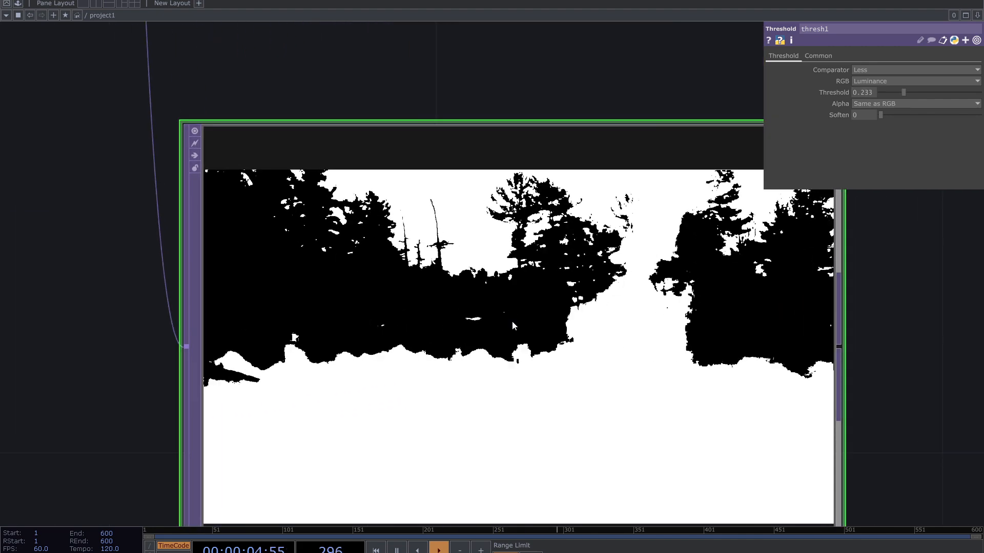
# Switch the viewers of level2 and edge1 back on and wire the threshold node into the edge node instead of level2.
pyautogui.scroll(-1, 515, 323)
pyautogui.scroll(-5, 516, 324)
pyautogui.moveTo(742, 314); pyautogui.dragTo(591, 370)
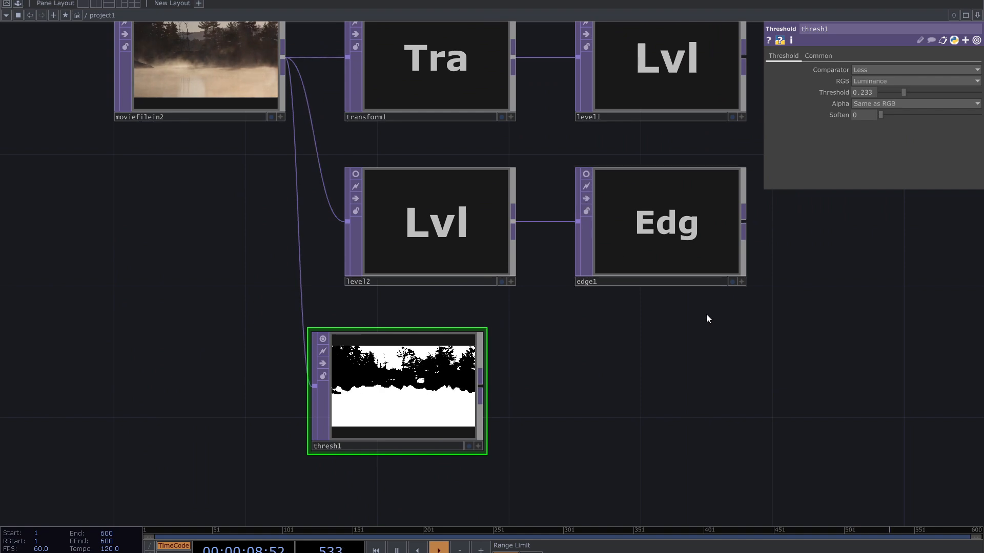
pyautogui.moveTo(750, 322); pyautogui.dragTo(414, 220)
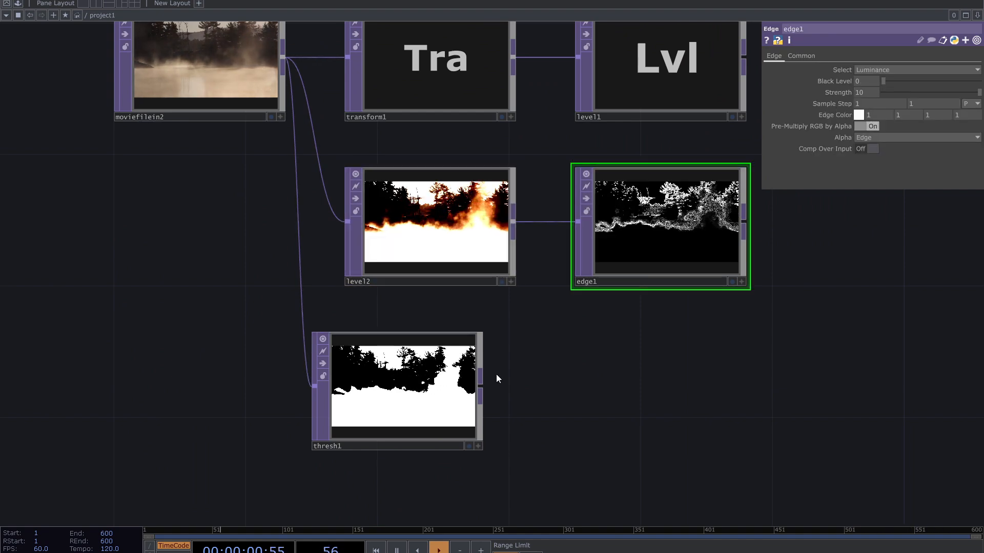
pyautogui.moveTo(482, 385); pyautogui.dragTo(577, 222)
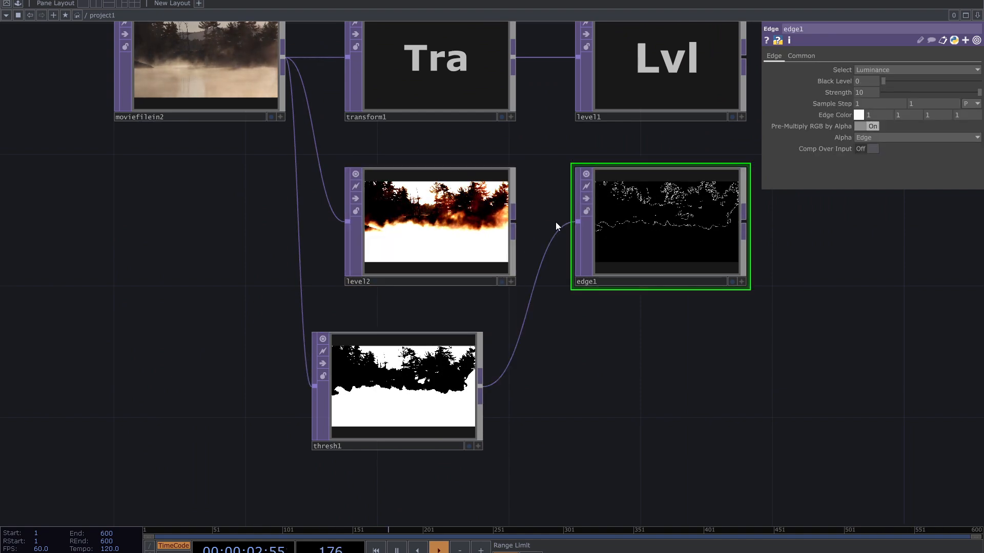
# Inspect the edge node's new outlines and refine them by setting the threshold node's threshold to 0.192.
pyautogui.scroll(6, 689, 207)
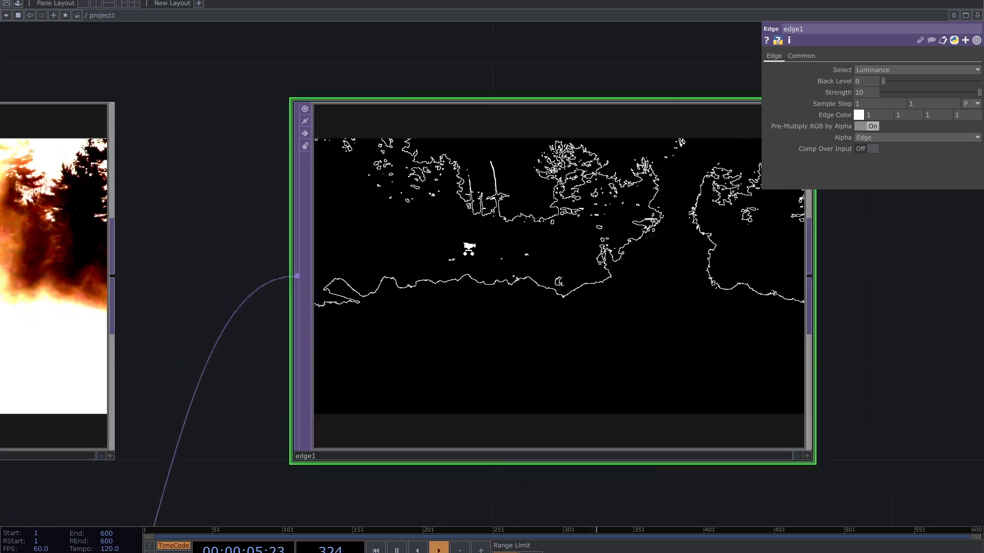
pyautogui.scroll(-4, 469, 249)
pyautogui.moveTo(443, 424); pyautogui.dragTo(527, 353)
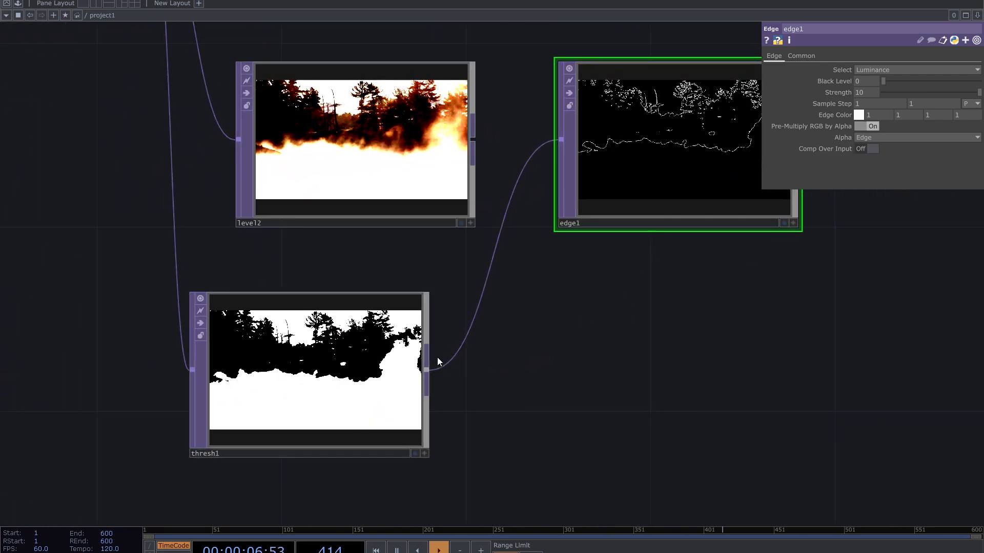
pyautogui.click(410, 360)
pyautogui.moveTo(752, 165); pyautogui.dragTo(685, 264, button='middle')
pyautogui.scroll(2, 685, 264)
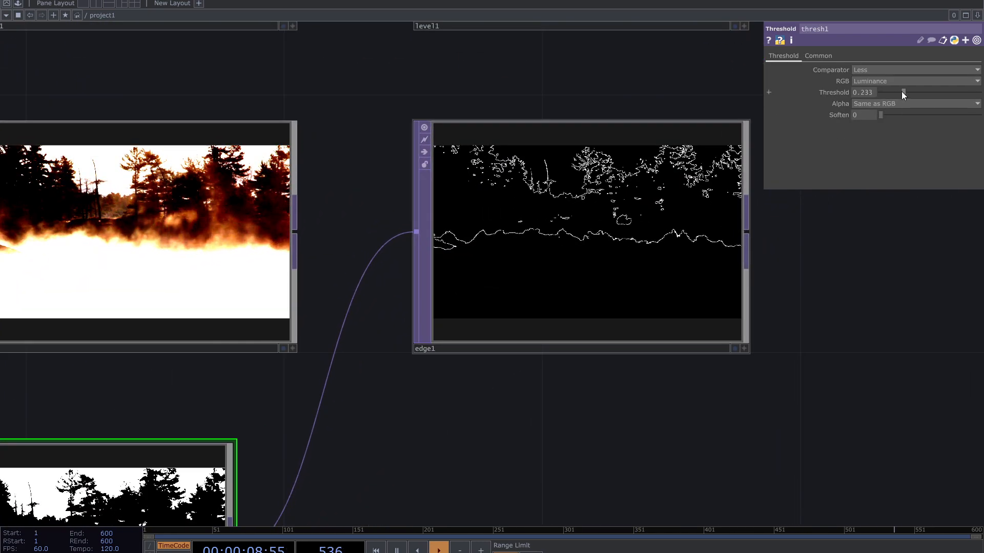
pyautogui.moveTo(903, 92); pyautogui.dragTo(901, 119)
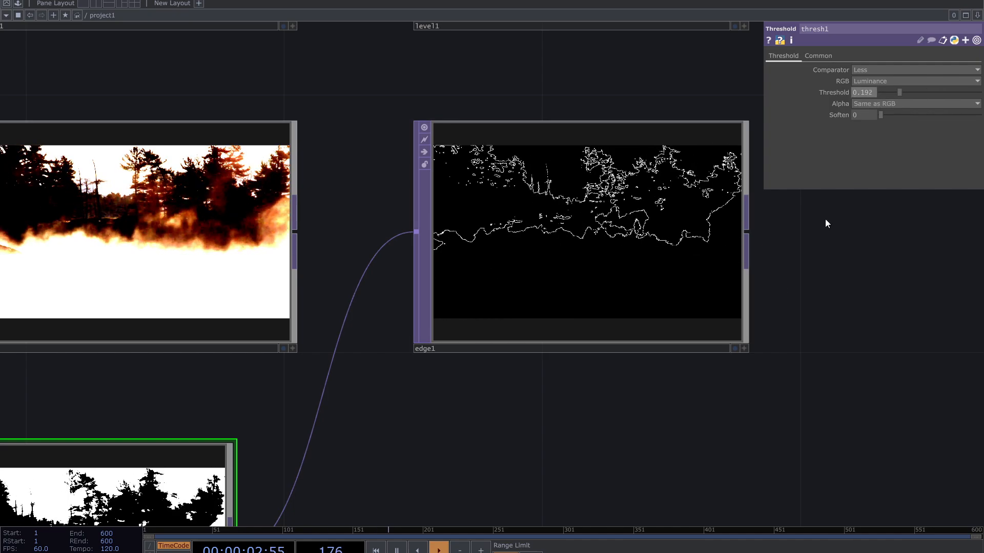
# Try the Greater comparator on the threshold node, compare its inverted black-and-white image, and restore the comparator to Less.
pyautogui.moveTo(783, 334); pyautogui.dragTo(851, 226)
pyautogui.click(866, 70)
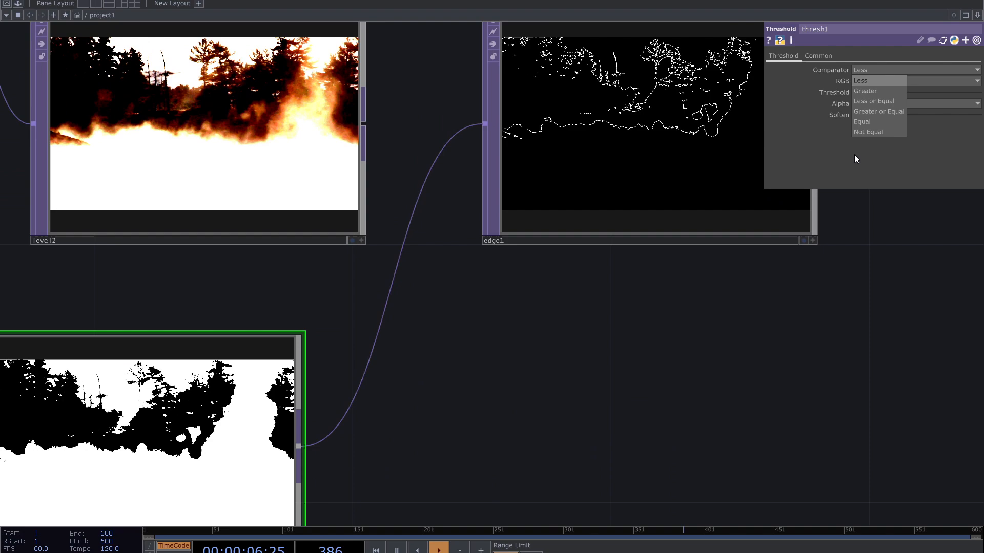
pyautogui.click(863, 90)
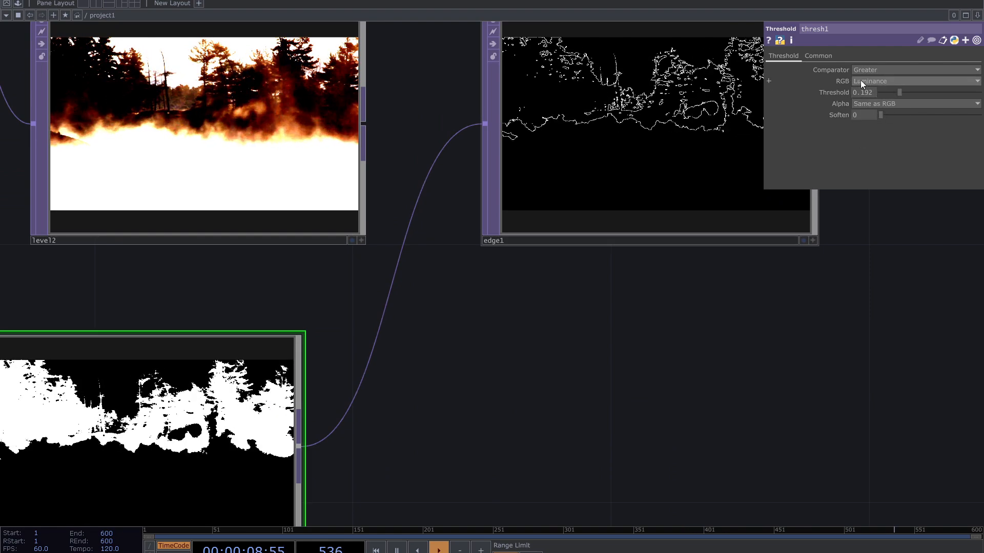
pyautogui.moveTo(761, 306); pyautogui.dragTo(981, 194)
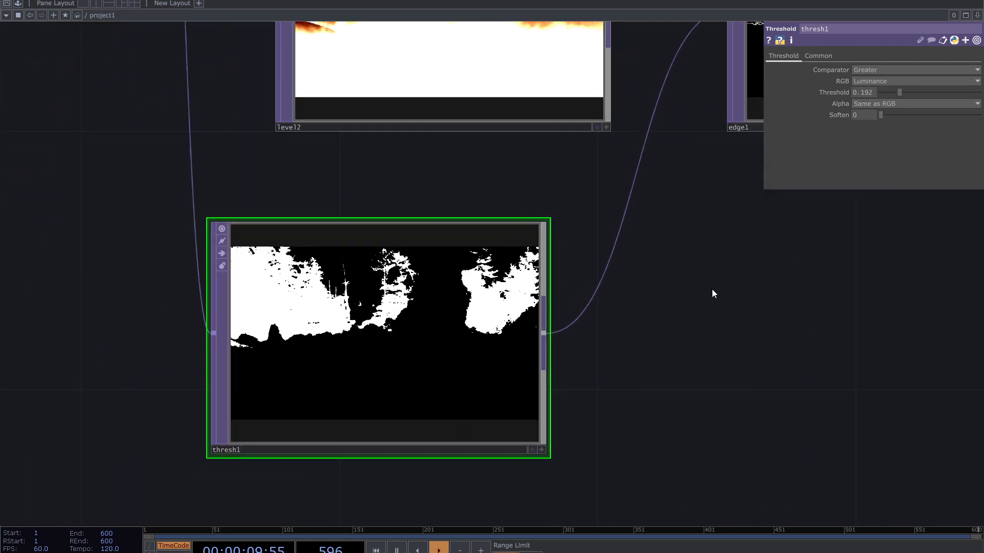
pyautogui.click(886, 72)
pyautogui.click(880, 78)
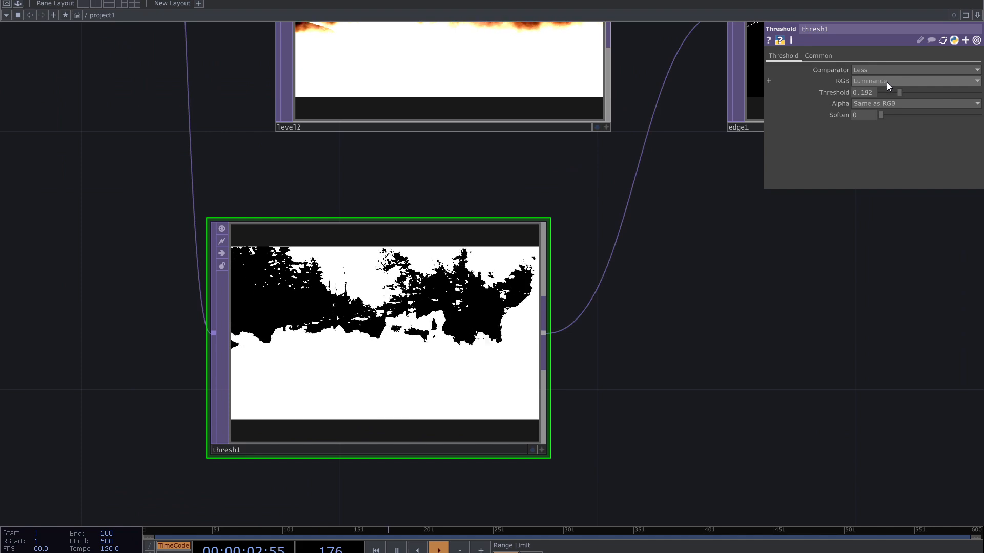
pyautogui.click(886, 81)
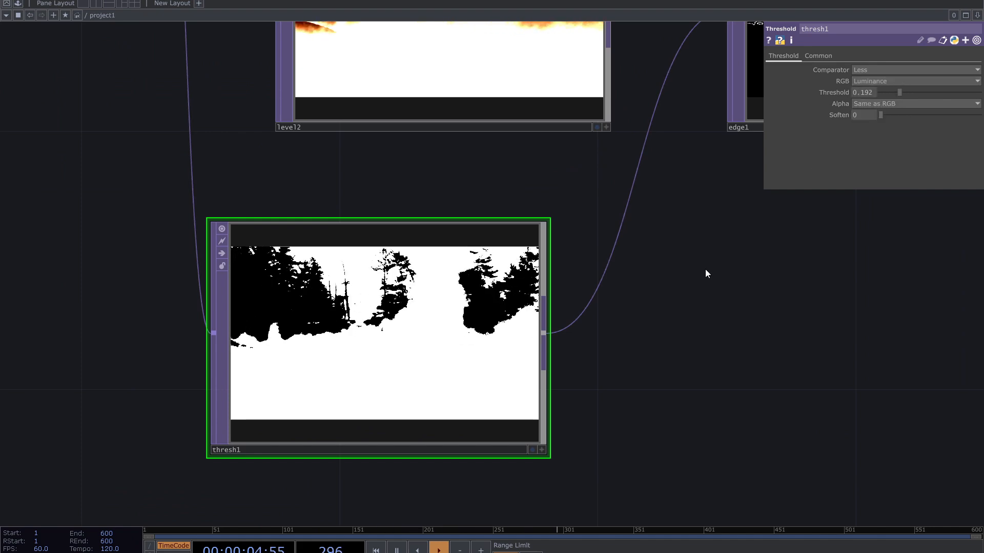
# Duplicate the edge1 node and place the copy beside level2, above the original edge node.
pyautogui.scroll(-3, 707, 279)
pyautogui.moveTo(721, 288); pyautogui.dragTo(583, 319)
pyautogui.moveTo(616, 240); pyautogui.dragTo(608, 395)
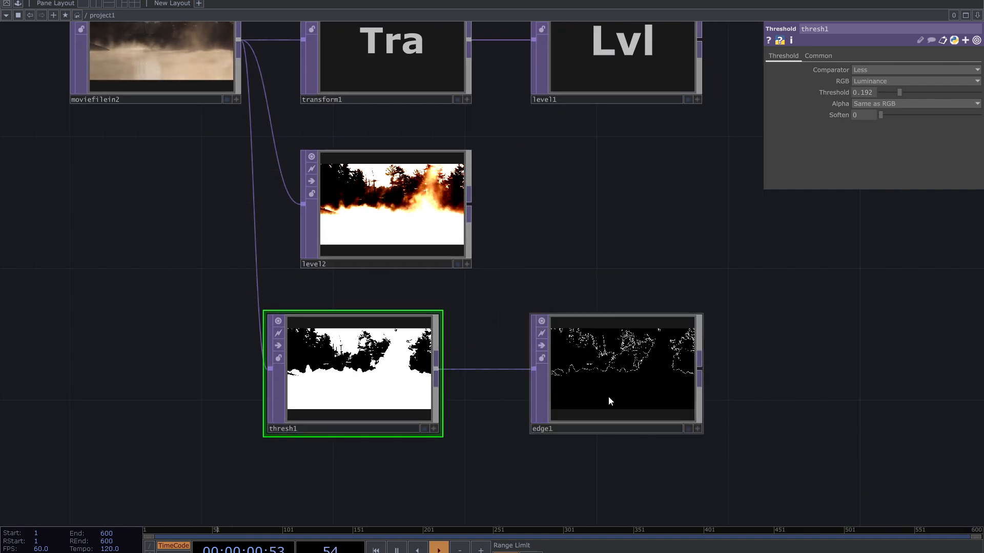
pyautogui.click(608, 396)
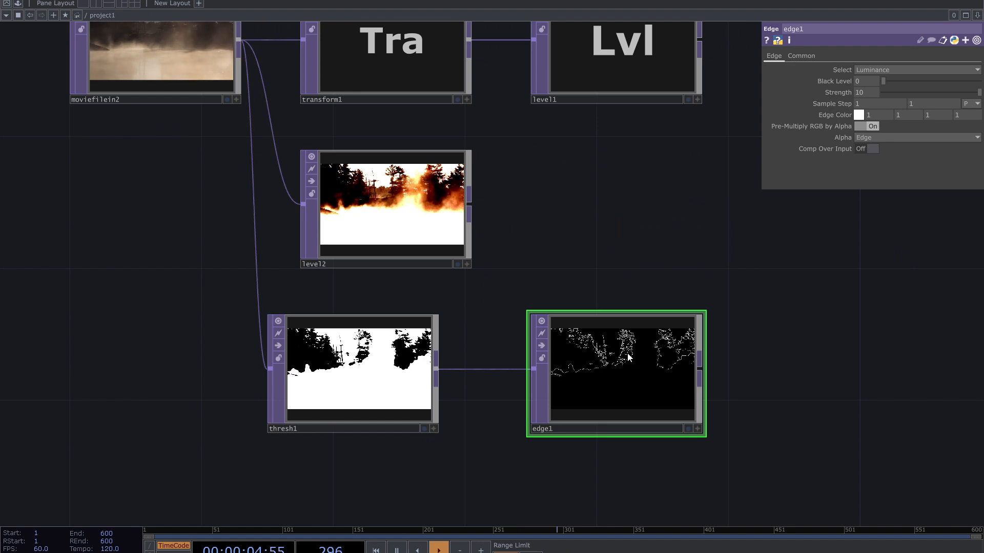
pyautogui.hotkey('ctrl', 'v')
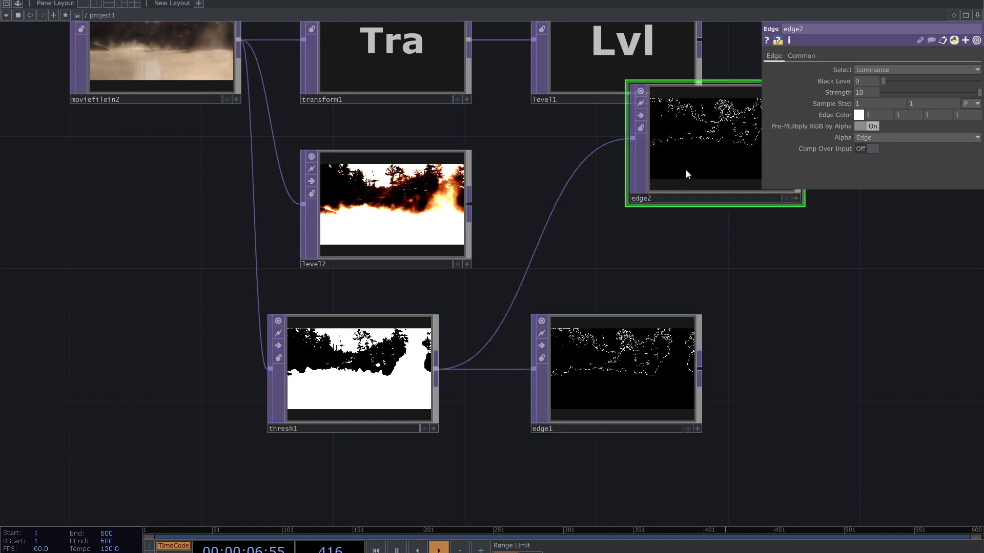
pyautogui.moveTo(685, 169); pyautogui.dragTo(587, 236)
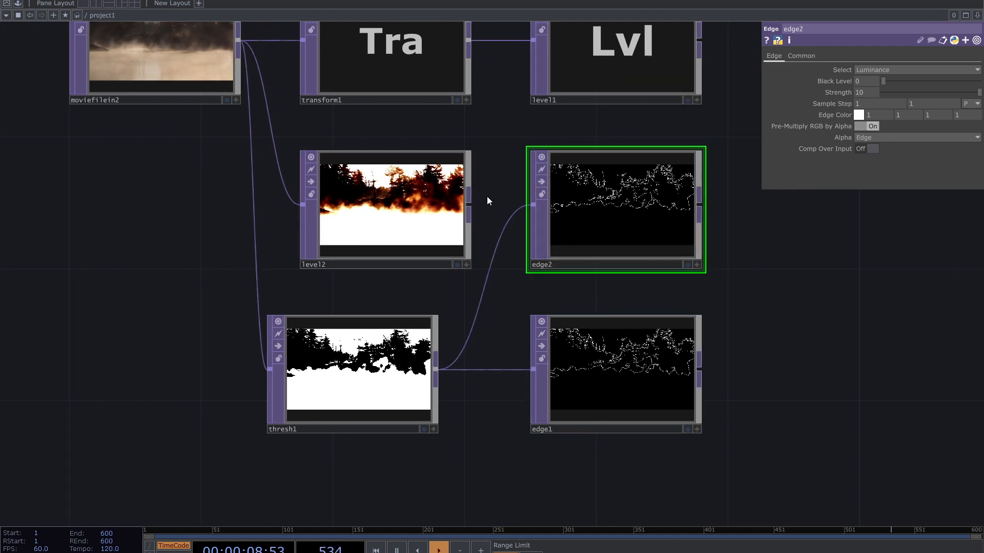
# Wire level2 into the copied edge node in place of the threshold node and compare the outlines of both edge nodes.
pyautogui.click(470, 206)
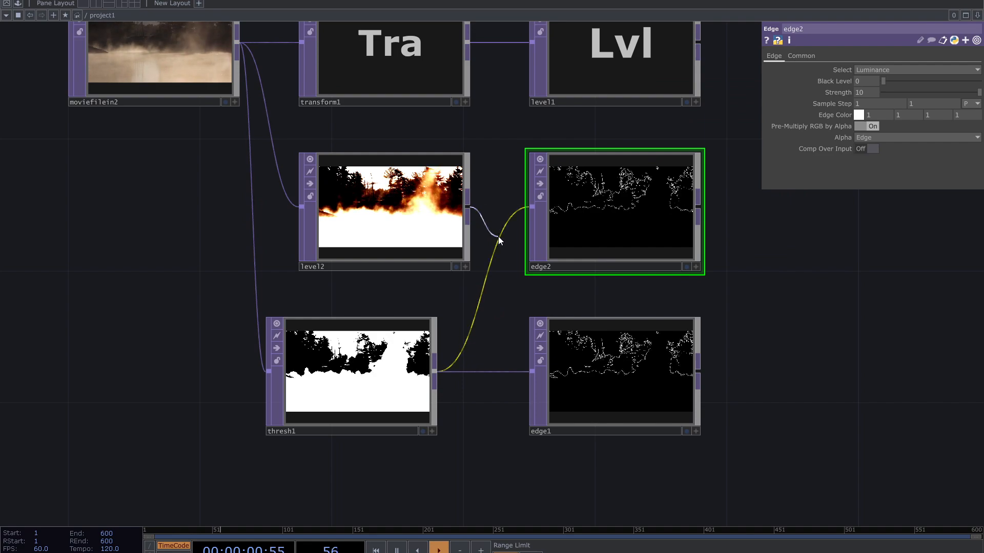
pyautogui.click(498, 237)
pyautogui.scroll(1, 708, 286)
pyautogui.scroll(2, 708, 287)
pyautogui.moveTo(758, 285); pyautogui.dragTo(792, 283)
pyautogui.moveTo(431, 309); pyautogui.dragTo(541, 271)
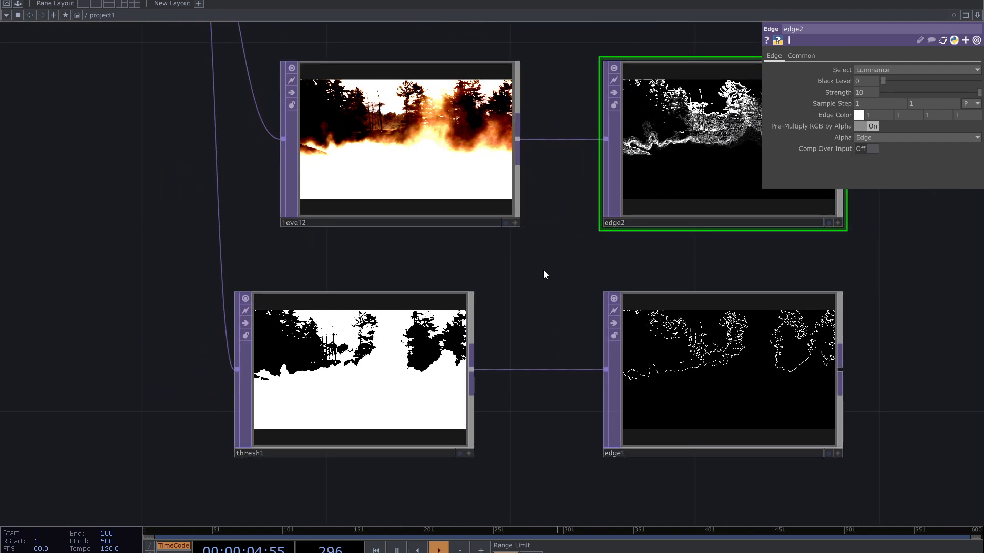
# Align the thresh1 and edge1 nodes in a row directly below level2 and edge2.
pyautogui.scroll(-1, 543, 269)
pyautogui.scroll(-3, 543, 270)
pyautogui.moveTo(530, 265); pyautogui.dragTo(508, 255)
pyautogui.moveTo(751, 281); pyautogui.dragTo(440, 367, button='right')
pyautogui.moveTo(415, 298); pyautogui.dragTo(439, 298)
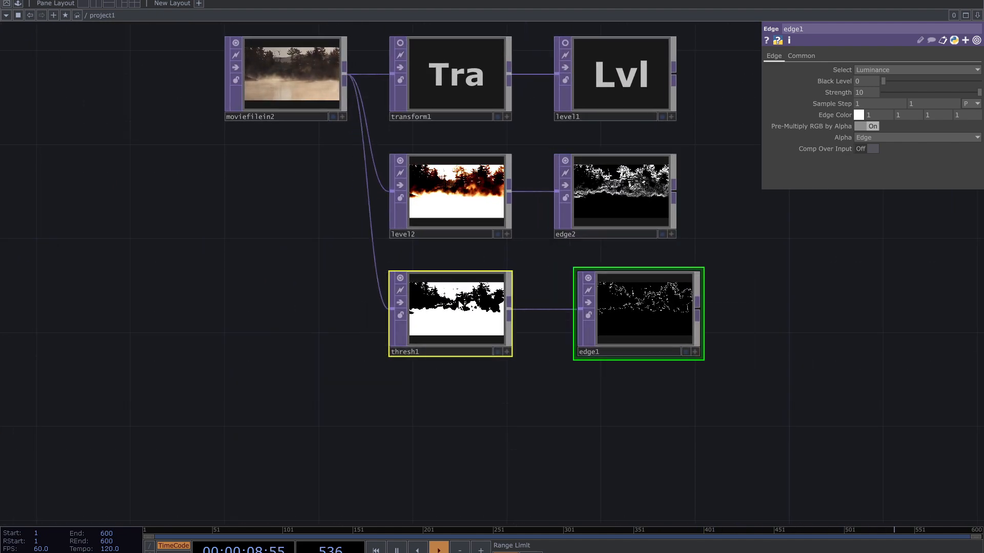
pyautogui.click(467, 400)
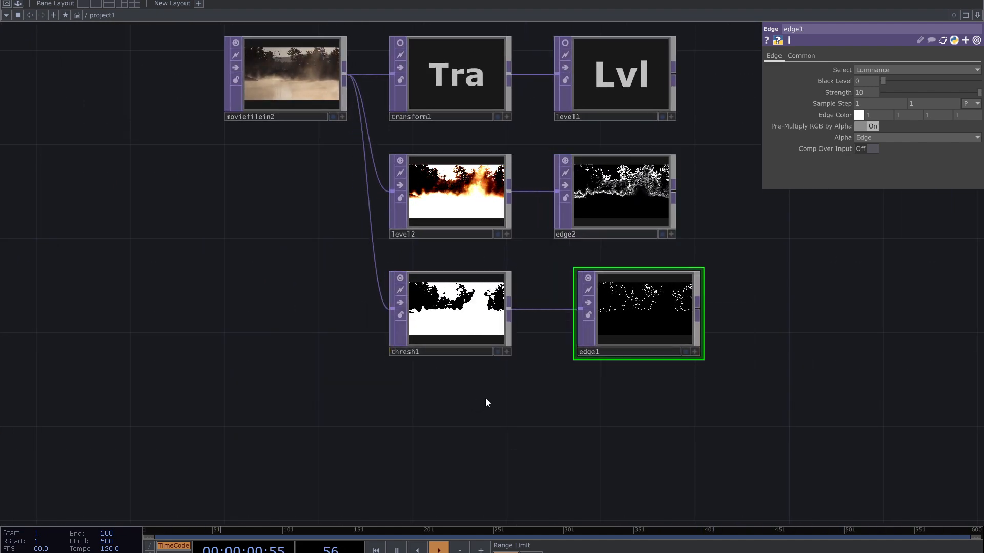
pyautogui.moveTo(485, 398); pyautogui.dragTo(486, 410)
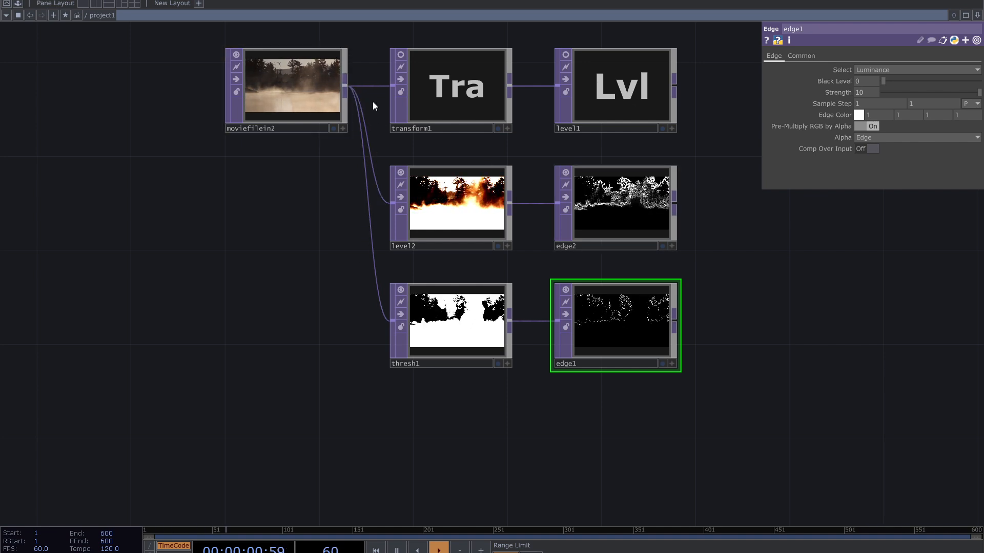
# Branch a Blur TOP off the movie file node's output and place it directly below thresh1.
pyautogui.moveTo(348, 88); pyautogui.dragTo(395, 419)
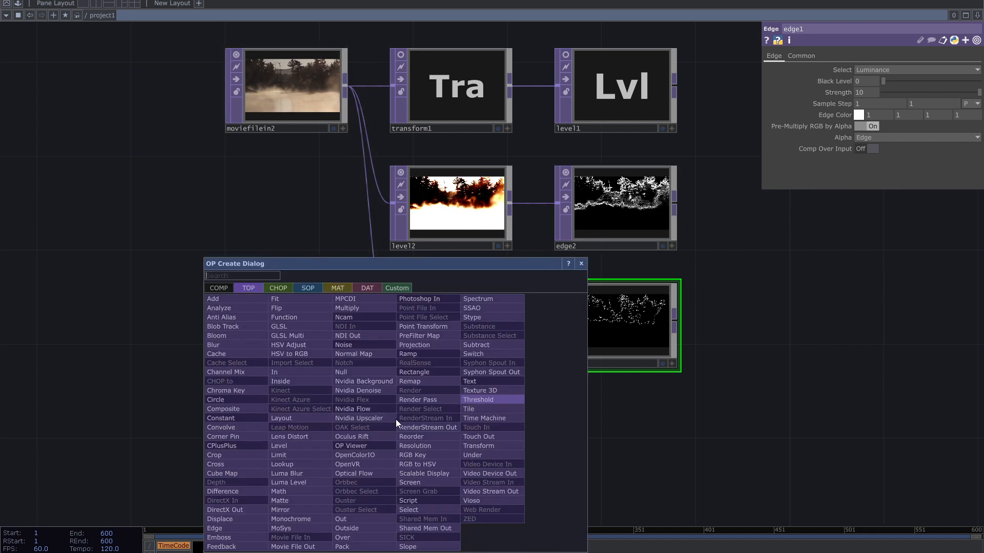
pyautogui.click(222, 343)
pyautogui.click(426, 435)
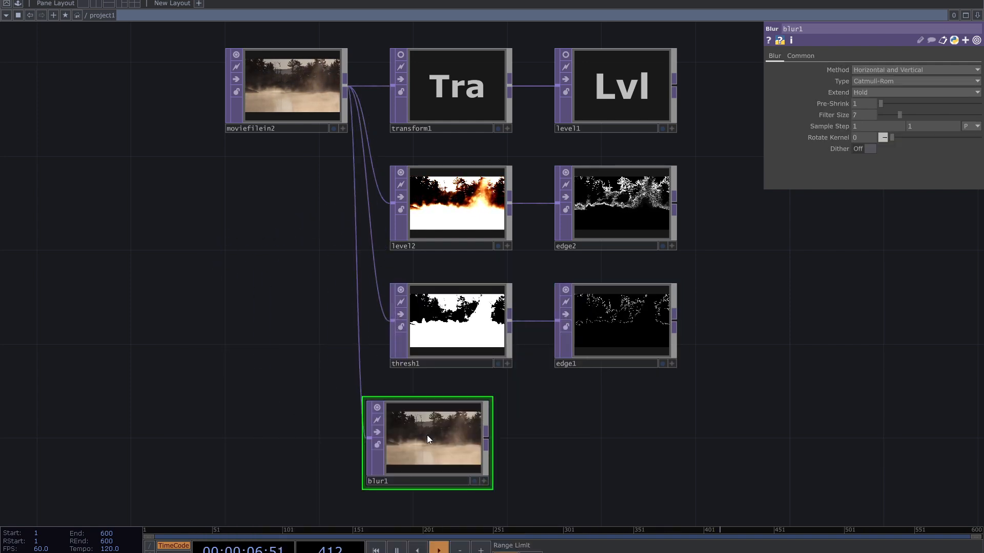
pyautogui.scroll(3, 531, 439)
pyautogui.scroll(3, 440, 300)
pyautogui.scroll(2, 410, 309)
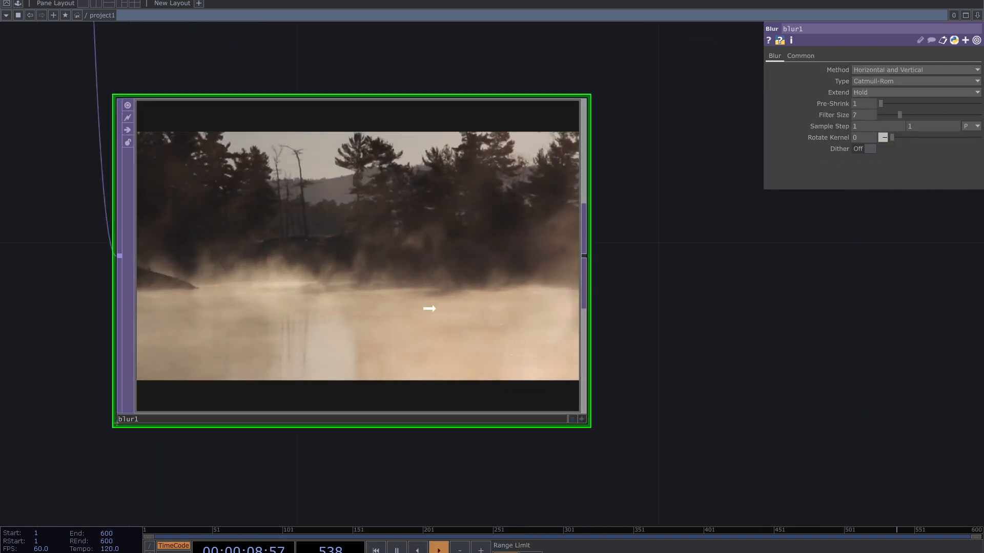
pyautogui.scroll(-5, 439, 298)
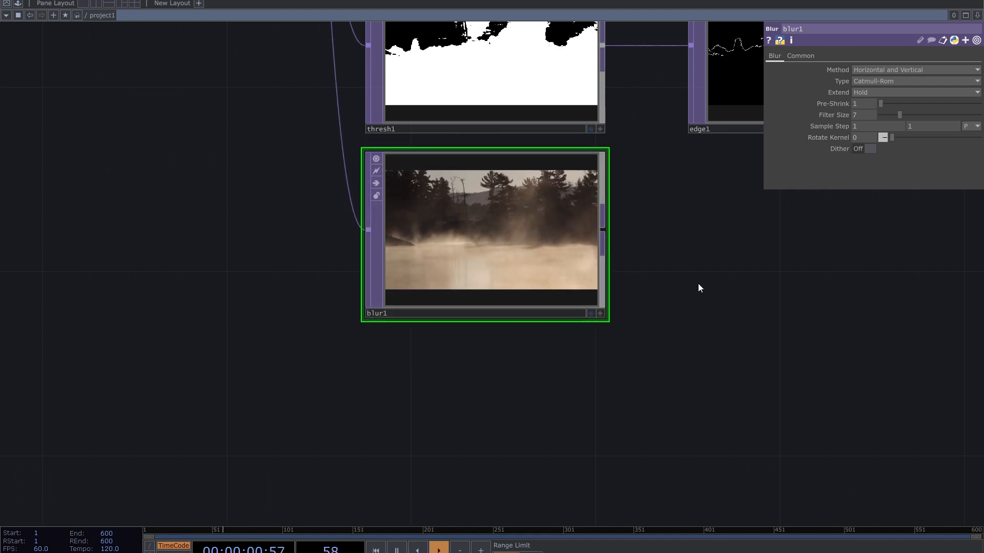
# Set the blur node's pre-shrink to 3 and filter size to 31, and view the blurred movie.
pyautogui.scroll(3, 658, 251)
pyautogui.moveTo(887, 103); pyautogui.dragTo(976, 116)
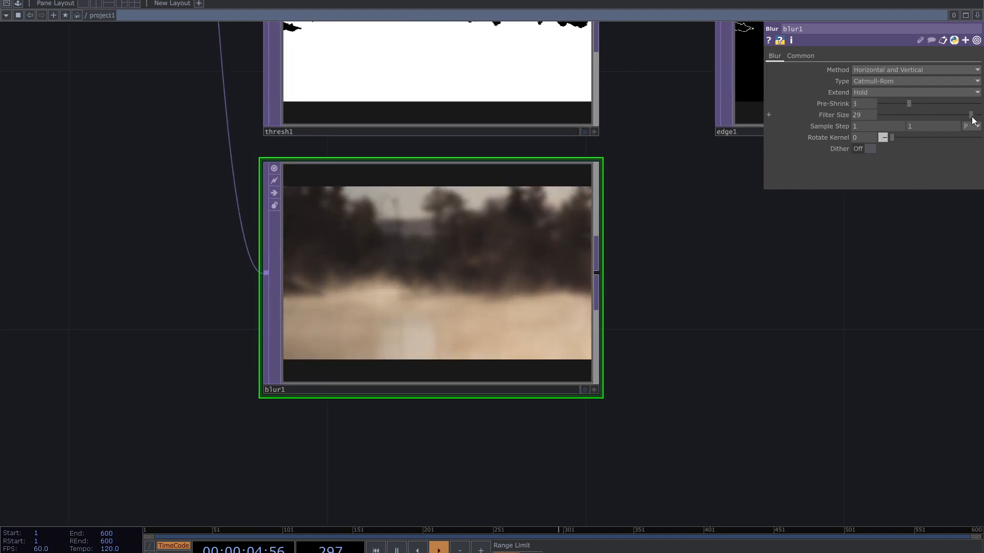
pyautogui.moveTo(779, 279); pyautogui.dragTo(689, 302)
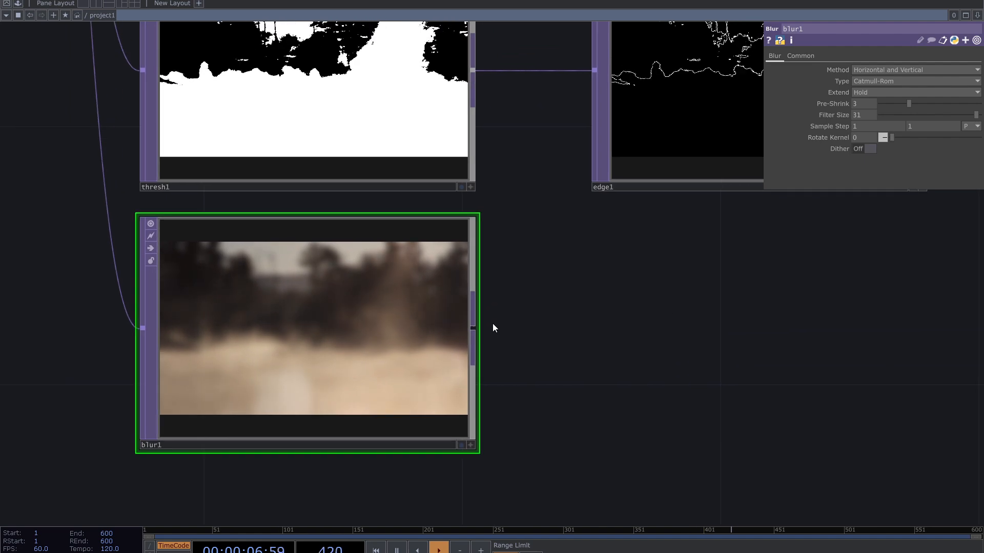
pyautogui.scroll(3, 333, 357)
pyautogui.scroll(-5, 559, 342)
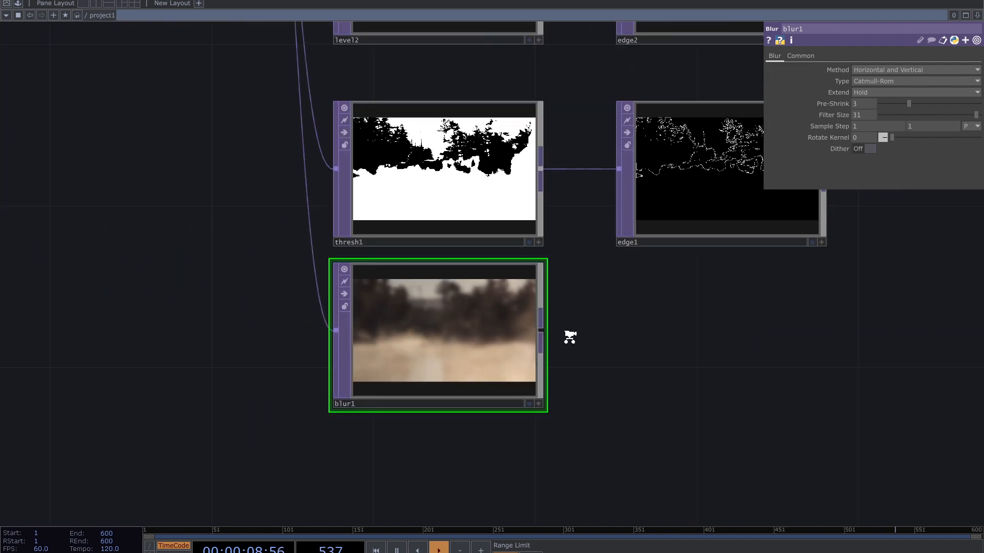
# Add a second Threshold TOP fed by the blur node's output and place it below edge1.
pyautogui.moveTo(561, 336); pyautogui.dragTo(506, 356)
pyautogui.scroll(2, 516, 356)
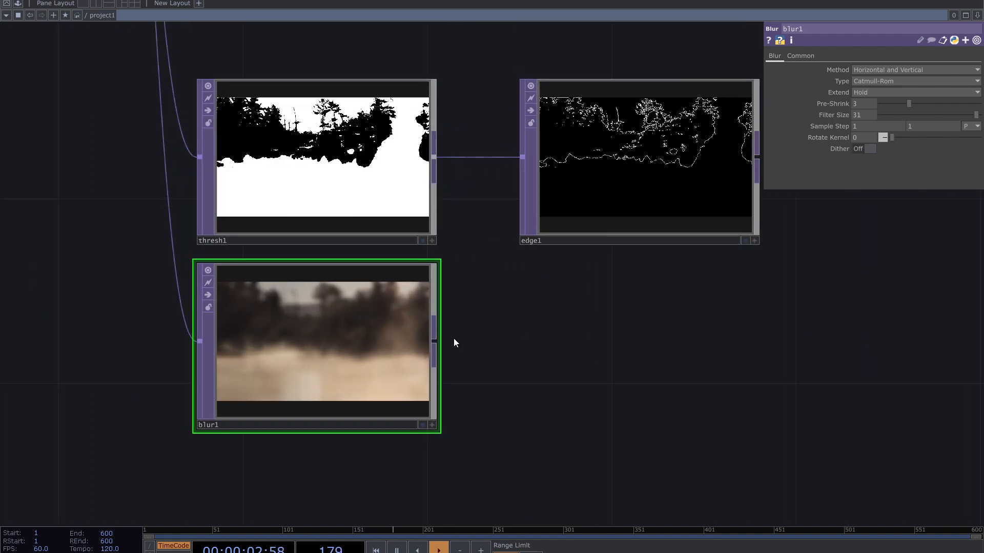
pyautogui.click(435, 339)
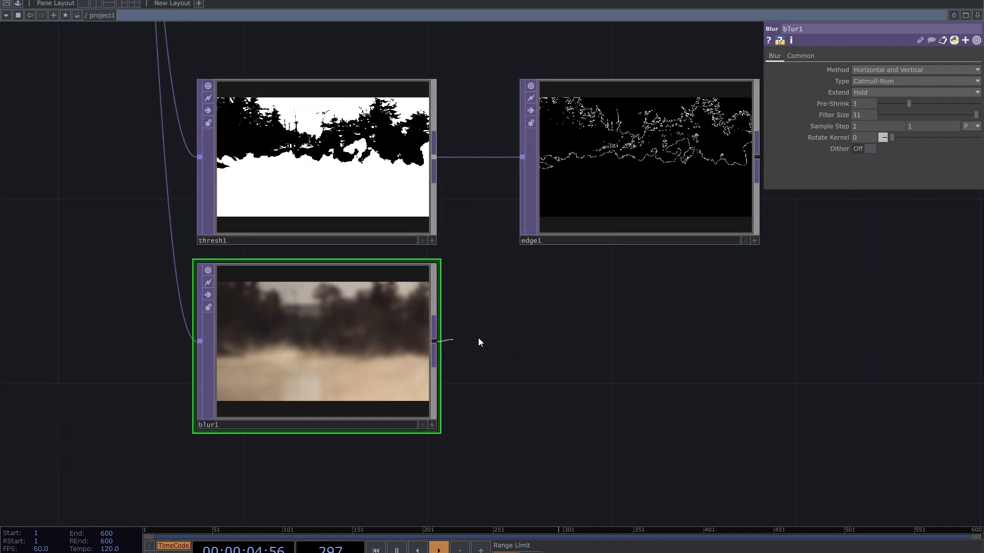
pyautogui.click(555, 344)
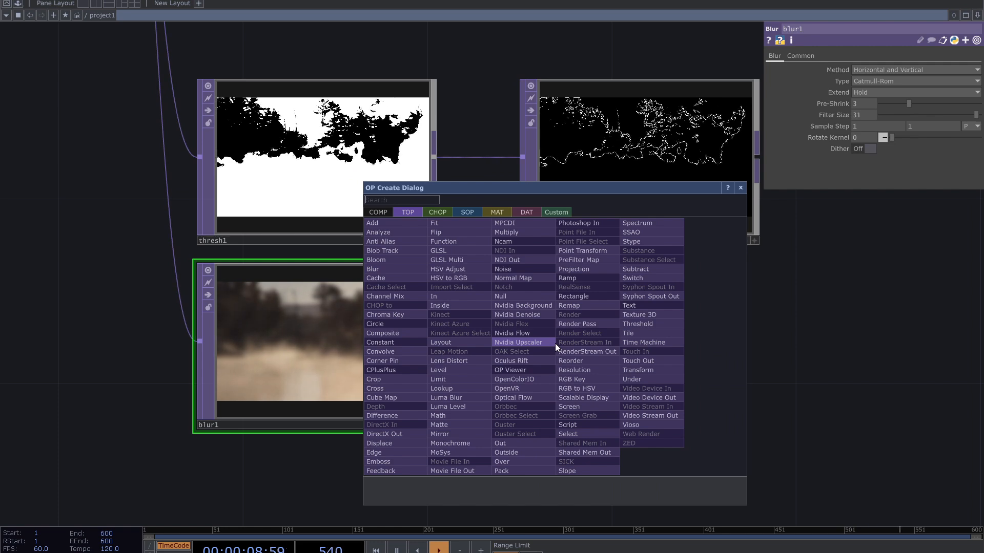
pyautogui.click(653, 324)
pyautogui.click(647, 338)
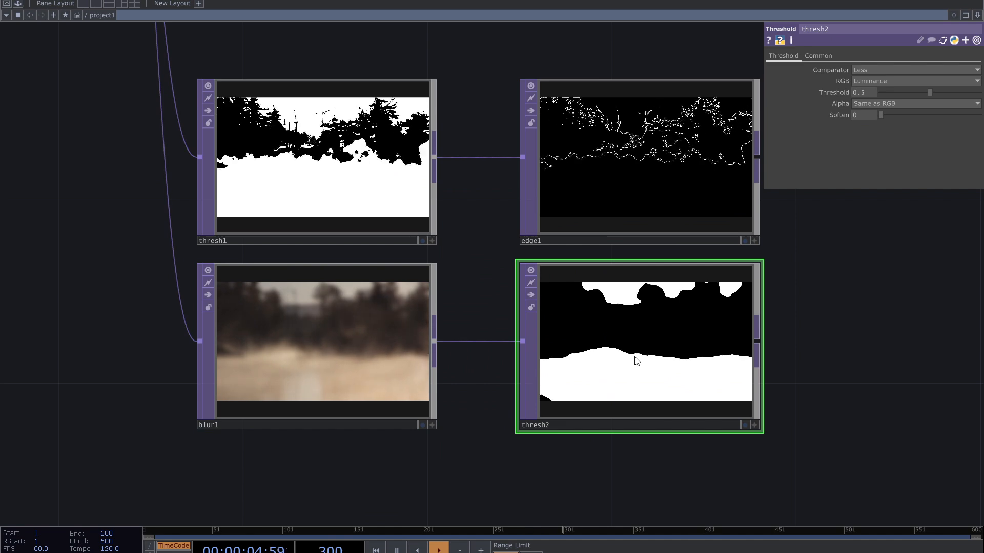
# Shift the blur node and its threshold node one column back so they sit below moviefilein2 and thresh1.
pyautogui.scroll(-5, 635, 361)
pyautogui.moveTo(498, 361); pyautogui.dragTo(380, 361)
pyautogui.moveTo(567, 361); pyautogui.dragTo(448, 361)
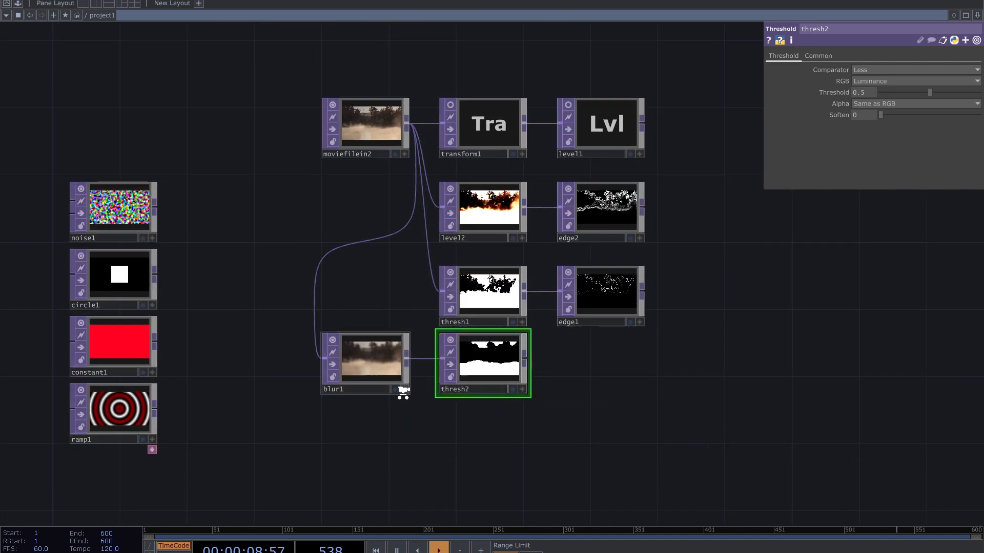
# Set the threshold of thresh2 to 0.523 and view the result within the whole network.
pyautogui.scroll(4, 402, 391)
pyautogui.scroll(3, 645, 369)
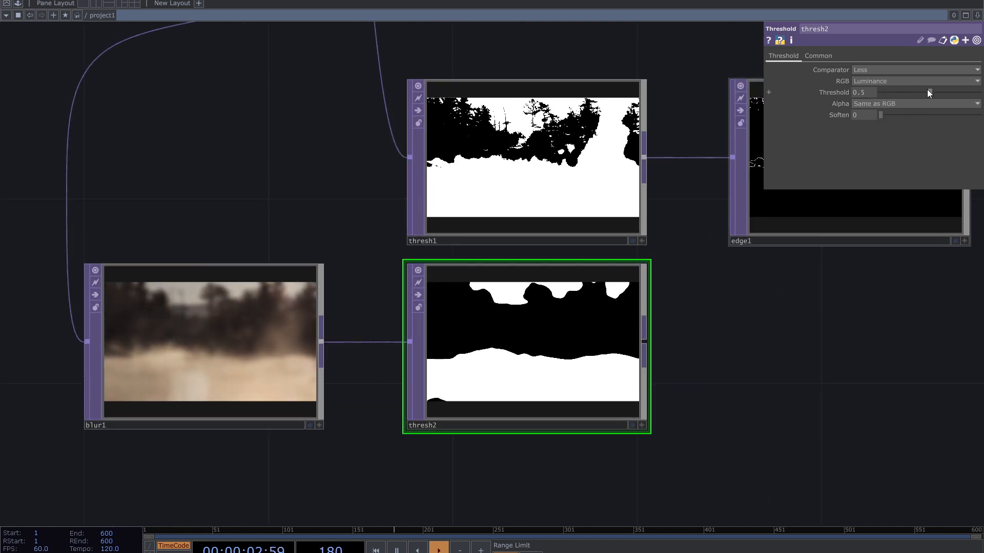
pyautogui.moveTo(927, 91)
pyautogui.mouseDown()
pyautogui.moveTo(897, 93)
pyautogui.moveTo(958, 98)
pyautogui.moveTo(932, 108)
pyautogui.mouseUp()
pyautogui.moveTo(735, 310); pyautogui.dragTo(707, 321)
pyautogui.scroll(-4, 707, 323)
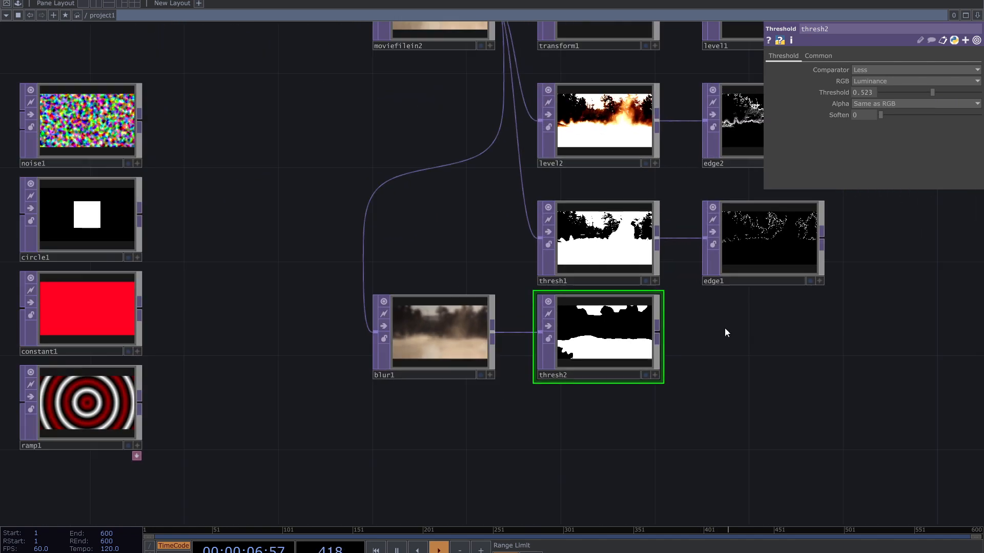
pyautogui.moveTo(792, 303); pyautogui.dragTo(688, 361)
pyautogui.scroll(-2, 694, 350)
pyautogui.moveTo(695, 415); pyautogui.dragTo(700, 403)
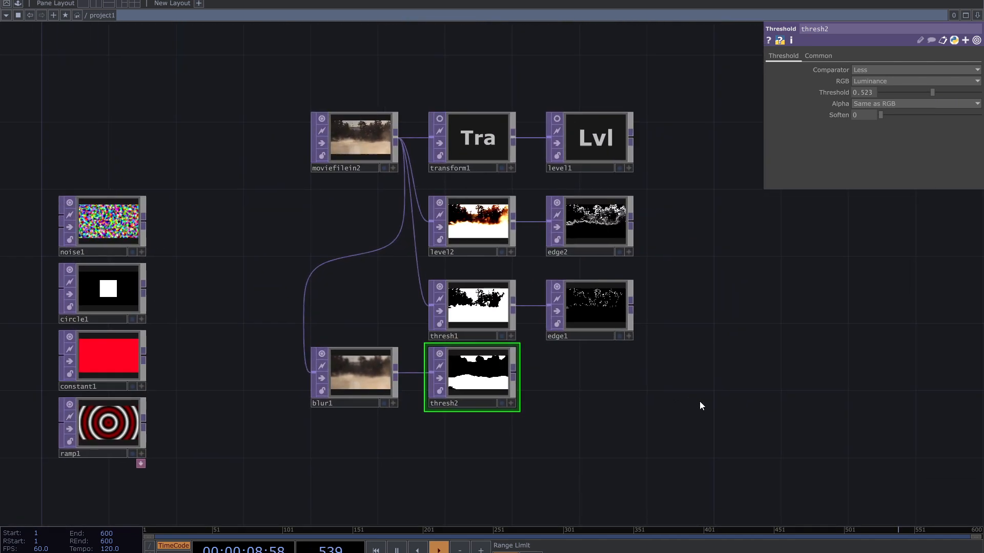
# Switch off the viewers of the movie file node and all the processing nodes branching from it.
pyautogui.moveTo(697, 411); pyautogui.dragTo(299, 85, button='right')
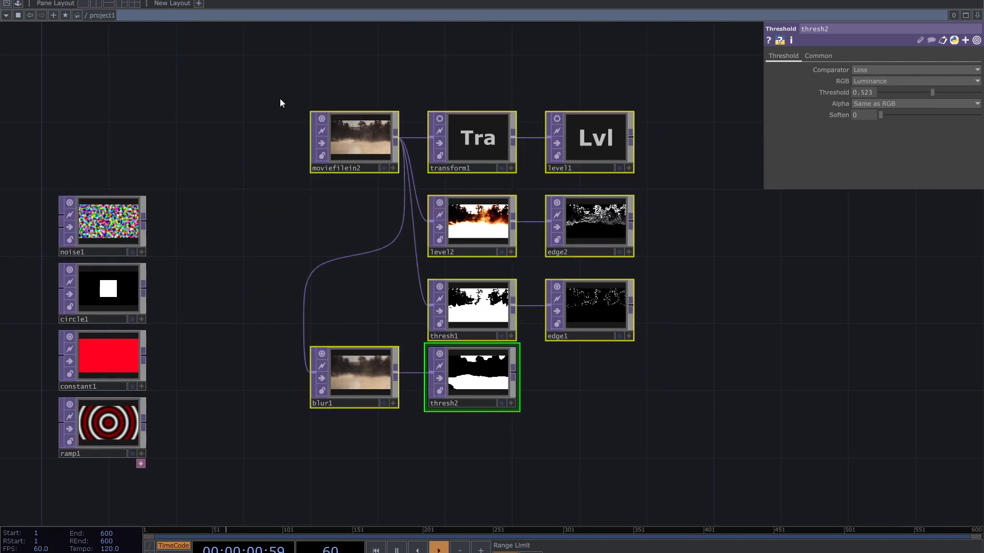
pyautogui.click(279, 99)
pyautogui.moveTo(610, 402); pyautogui.dragTo(621, 381)
pyautogui.moveTo(253, 334); pyautogui.dragTo(260, 357)
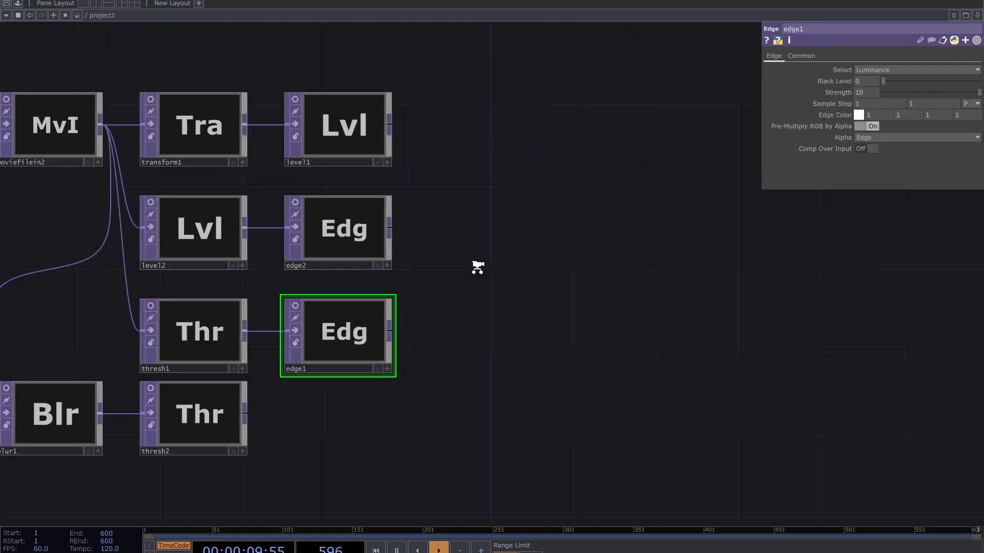
# Create a Composite TOP in the empty network area beyond the level1 and edge2 nodes.
pyautogui.scroll(1, 477, 268)
pyautogui.moveTo(485, 244); pyautogui.dragTo(577, 235)
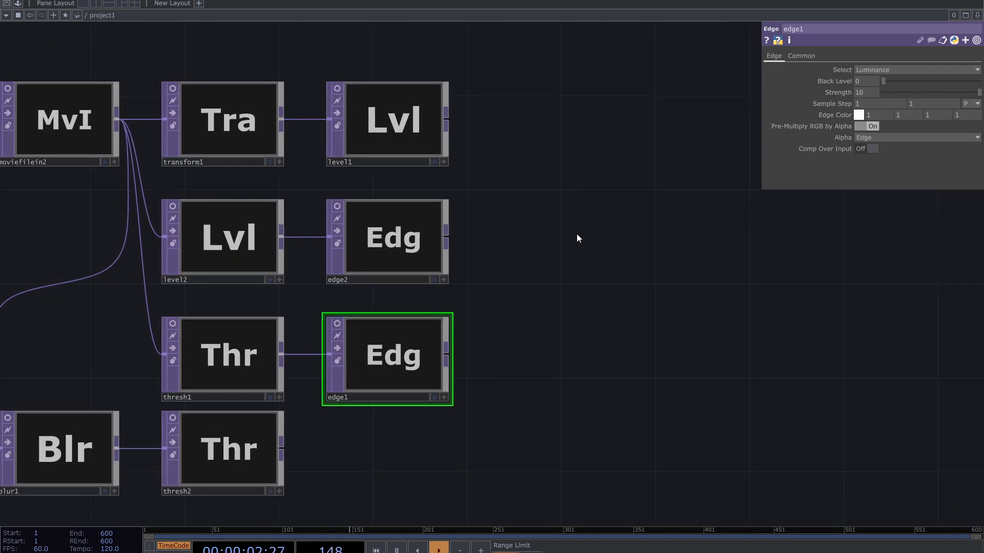
pyautogui.scroll(-2, 577, 237)
pyautogui.moveTo(623, 196); pyautogui.dragTo(567, 212)
pyautogui.press('Tab')
pyautogui.write('c')
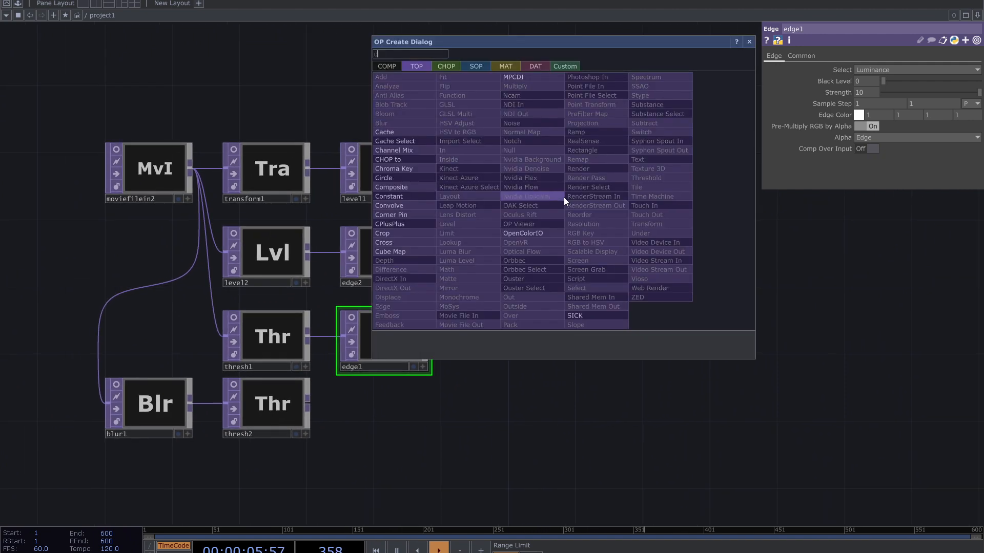
pyautogui.click(413, 187)
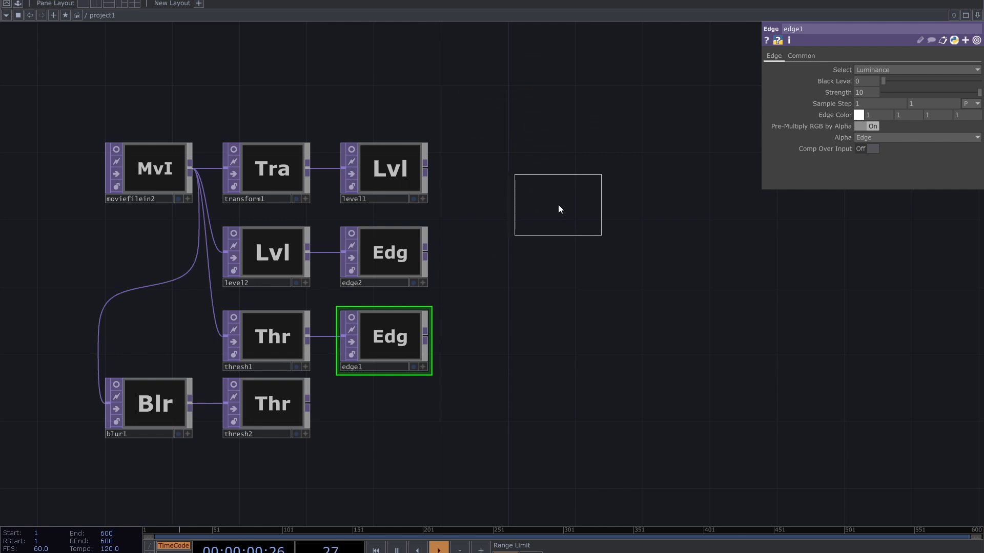
pyautogui.click(572, 207)
pyautogui.scroll(5, 570, 204)
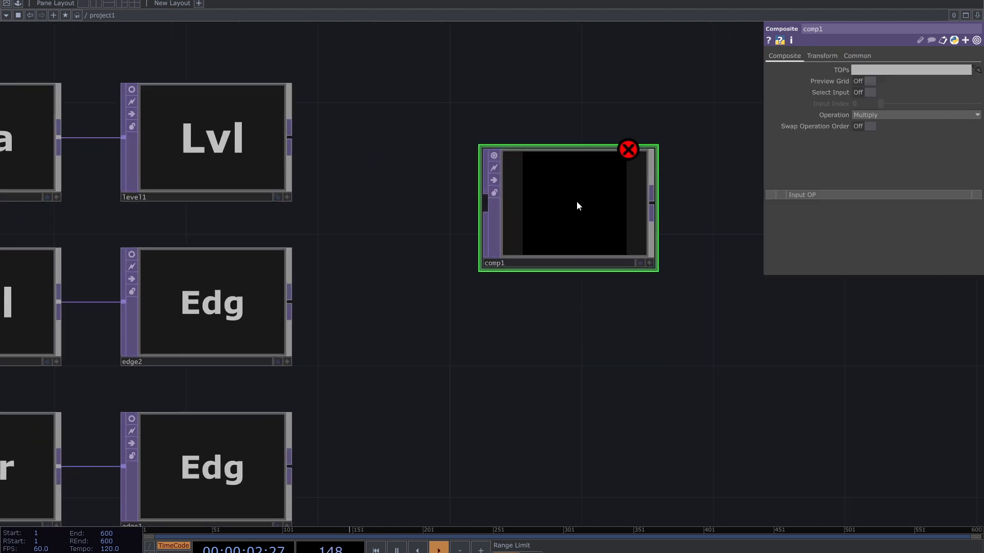
# Turn on the viewers of level1, edge2 and edge1 together, and deselect the nodes.
pyautogui.scroll(3, 482, 210)
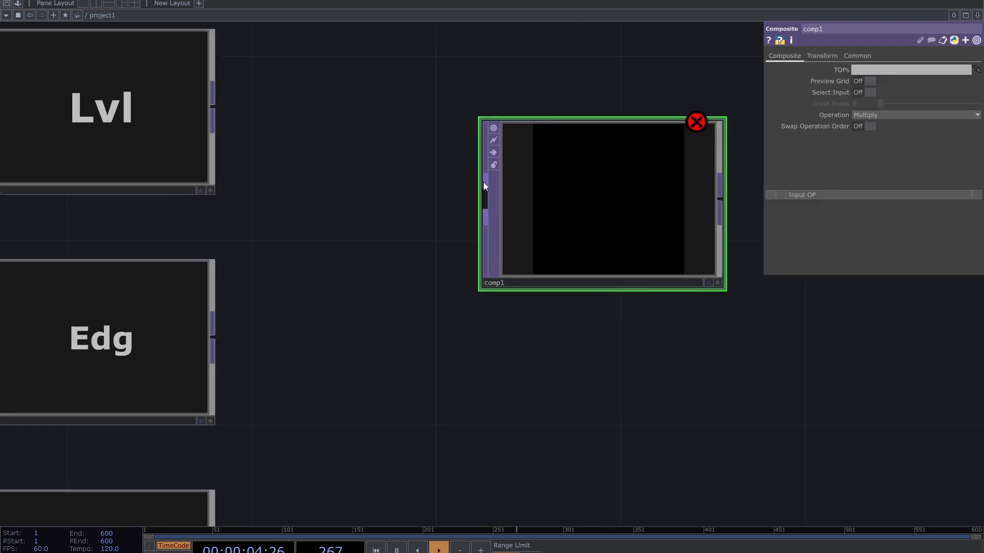
pyautogui.scroll(-2, 452, 228)
pyautogui.moveTo(401, 279); pyautogui.dragTo(408, 261)
pyautogui.scroll(-3, 408, 262)
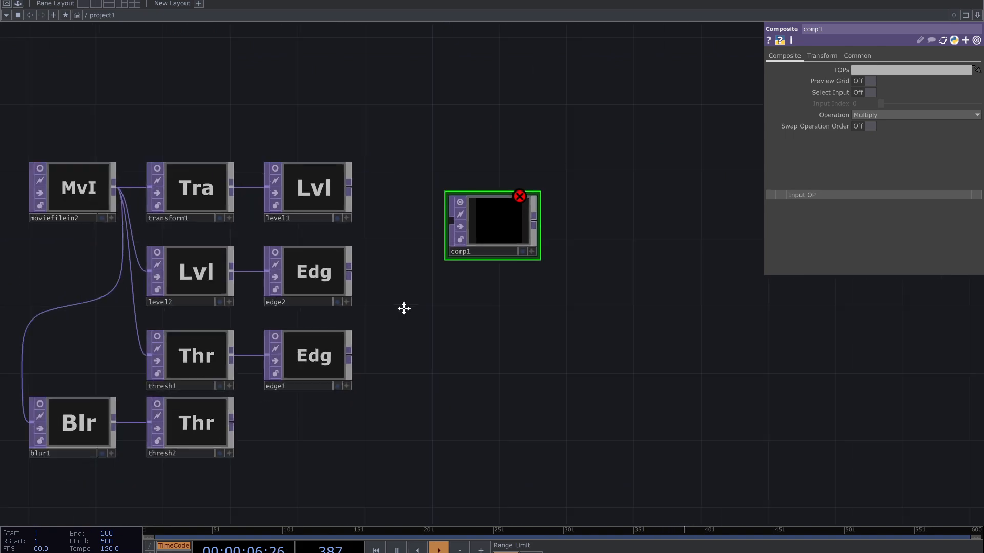
pyautogui.moveTo(389, 425); pyautogui.dragTo(285, 162, button='right')
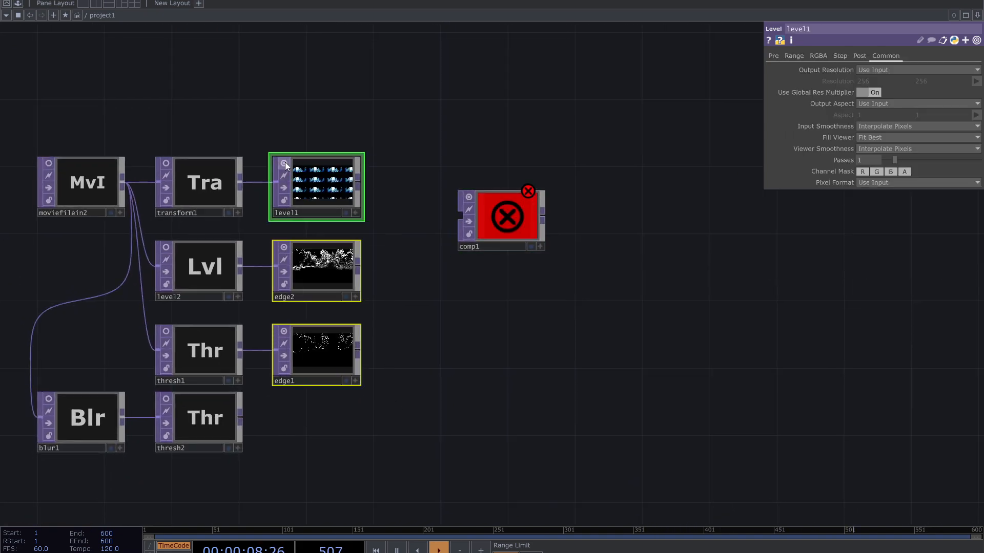
pyautogui.doubleClick(358, 240)
pyautogui.scroll(3, 363, 243)
pyautogui.click(373, 250)
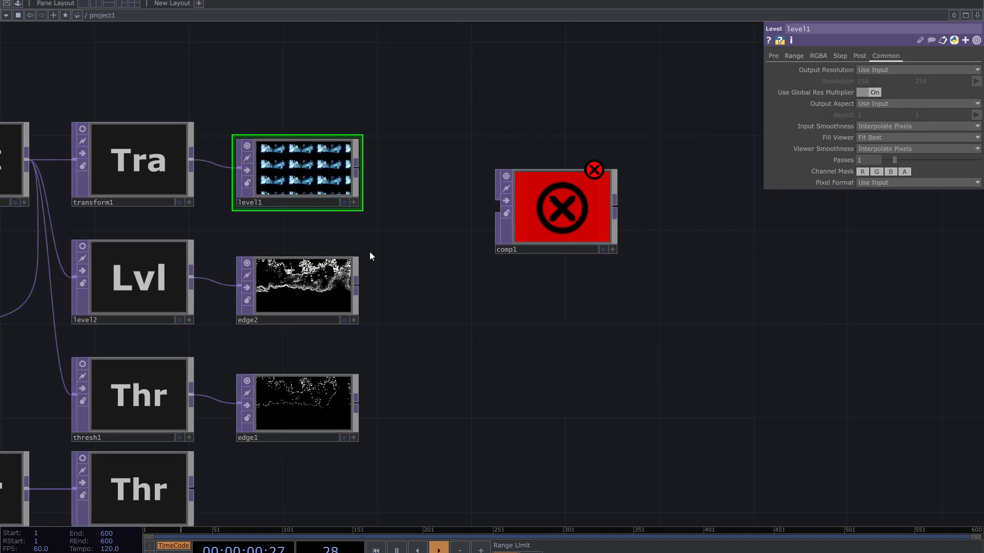
# Move comp1 slightly lower and closer to the edge2 node, and connect level1 and edge2 as its inputs.
pyautogui.moveTo(609, 251); pyautogui.dragTo(648, 265)
pyautogui.moveTo(571, 242); pyautogui.dragTo(549, 286)
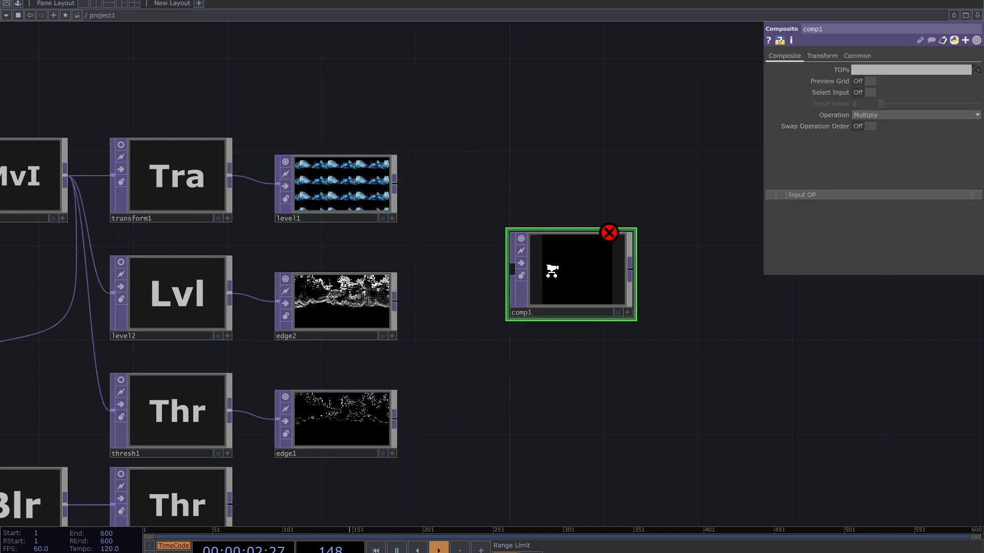
pyautogui.scroll(2, 552, 270)
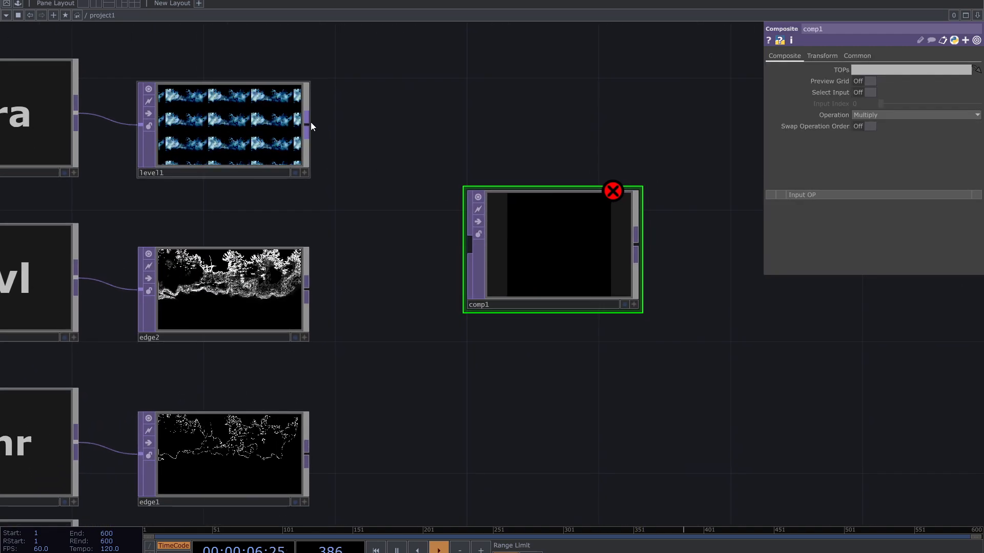
pyautogui.moveTo(311, 125); pyautogui.dragTo(450, 241)
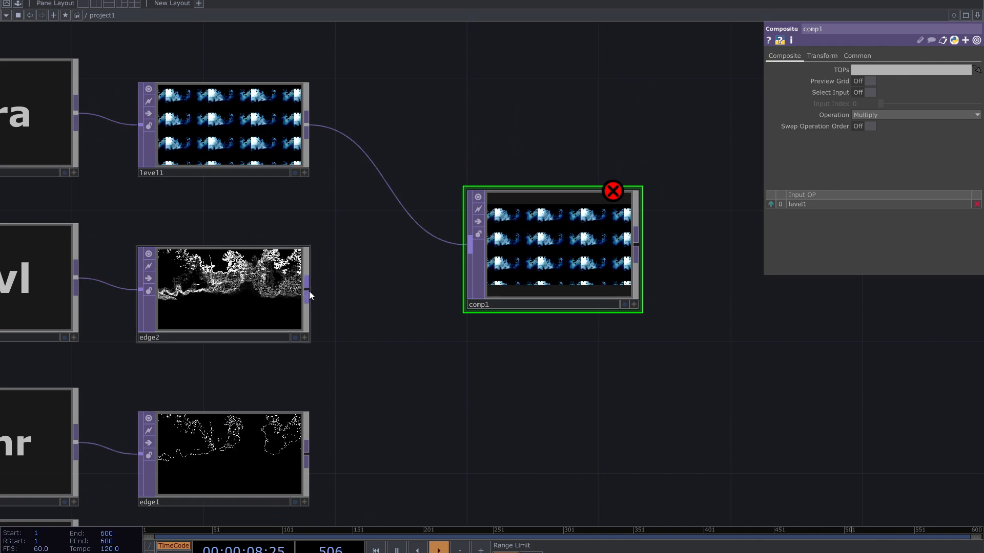
pyautogui.moveTo(309, 291); pyautogui.dragTo(453, 280)
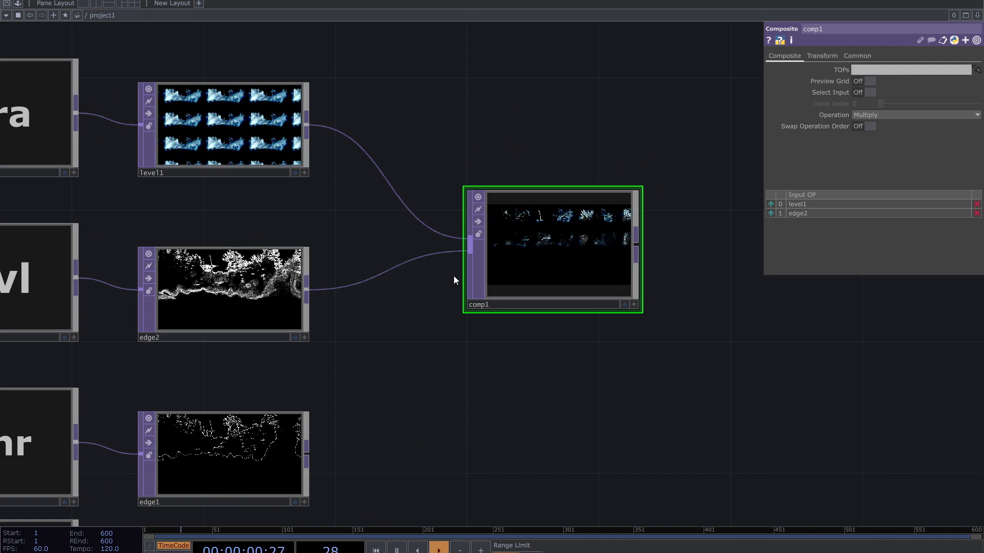
# Enlarge comp1's output, compare its blend operations in the preview grid, and switch the grid off.
pyautogui.scroll(5, 585, 258)
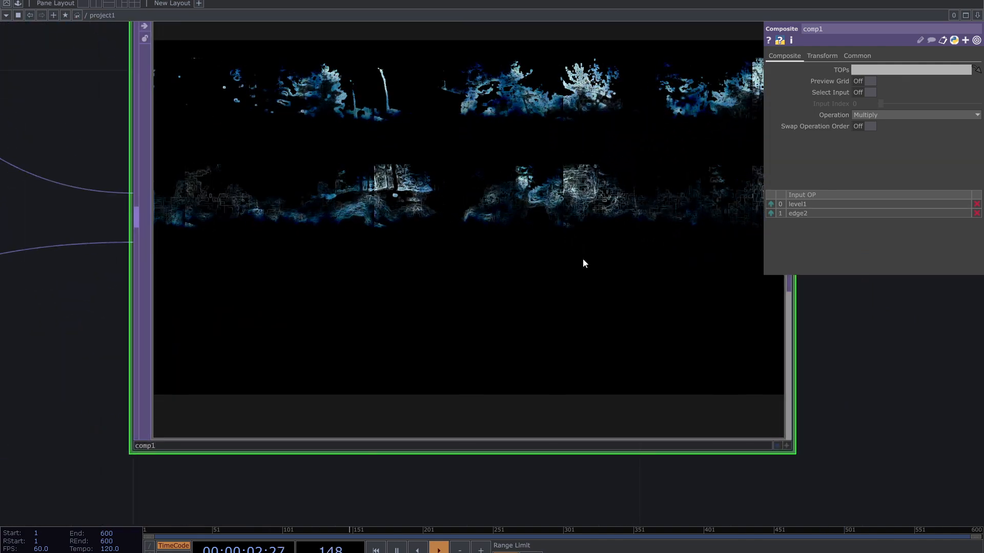
pyautogui.moveTo(868, 306); pyautogui.dragTo(869, 355)
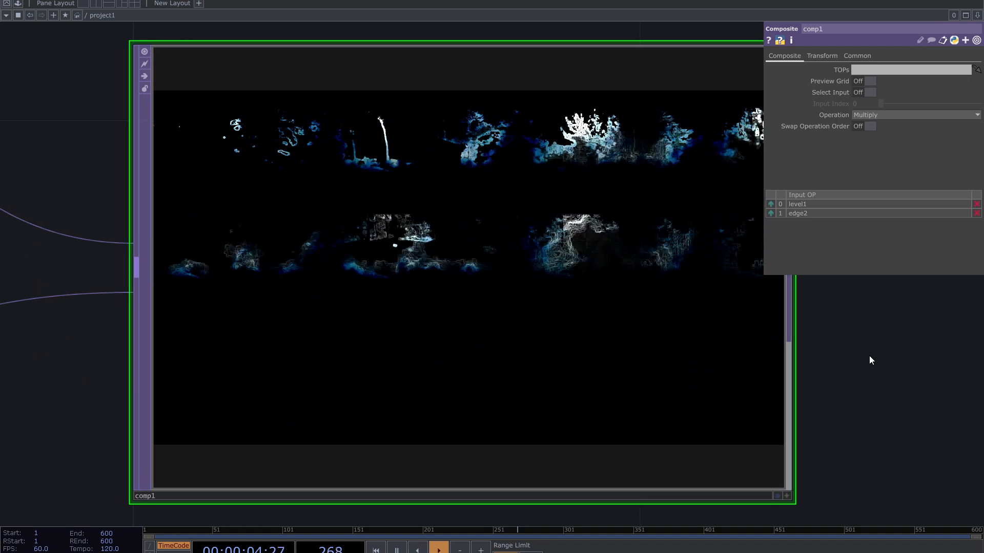
pyautogui.click(864, 116)
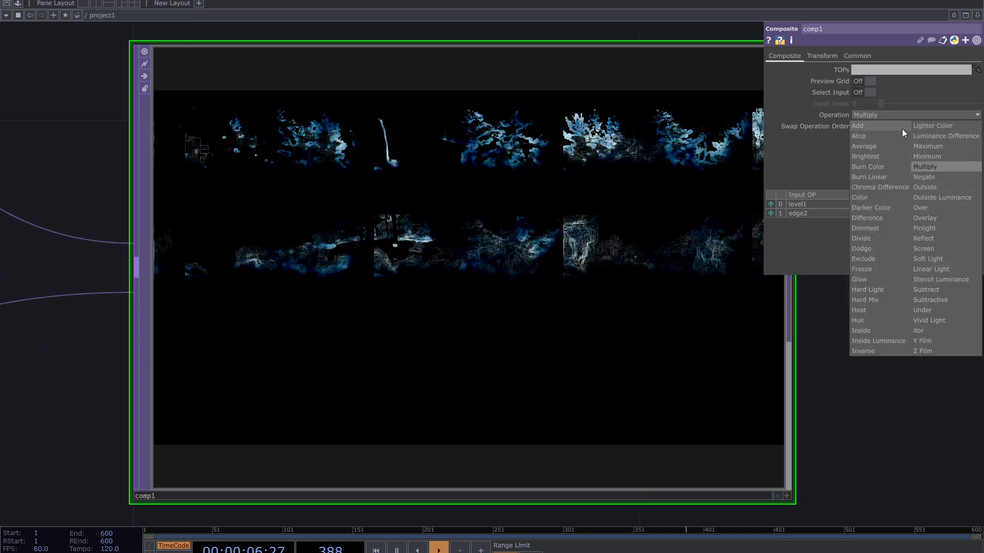
pyautogui.click(816, 157)
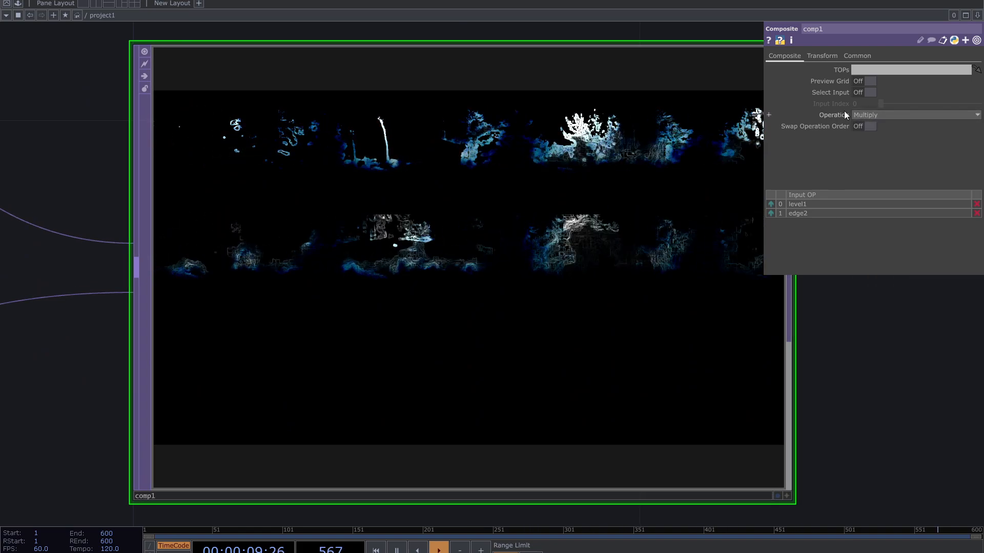
pyautogui.click(869, 81)
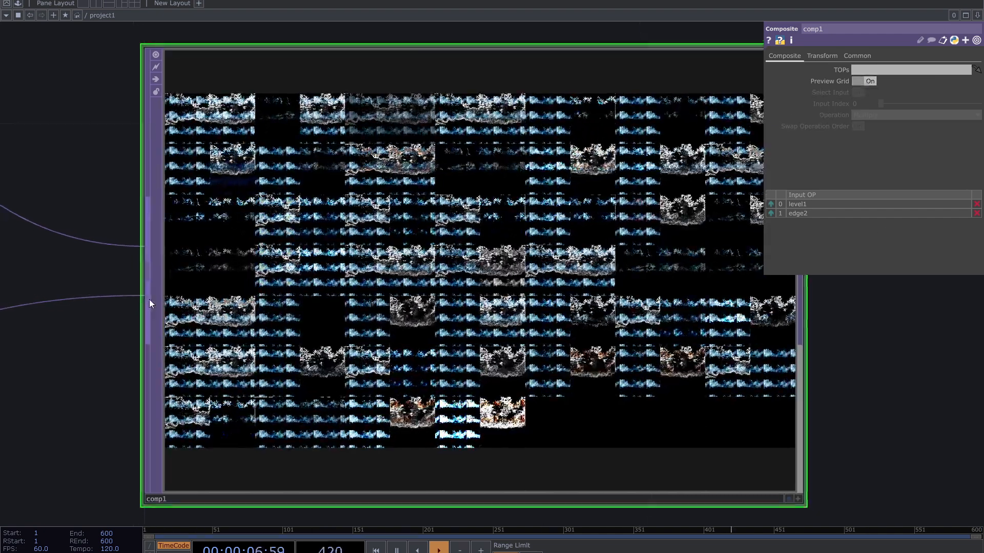
pyautogui.scroll(7, 169, 141)
pyautogui.moveTo(35, 169); pyautogui.dragTo(82, 330)
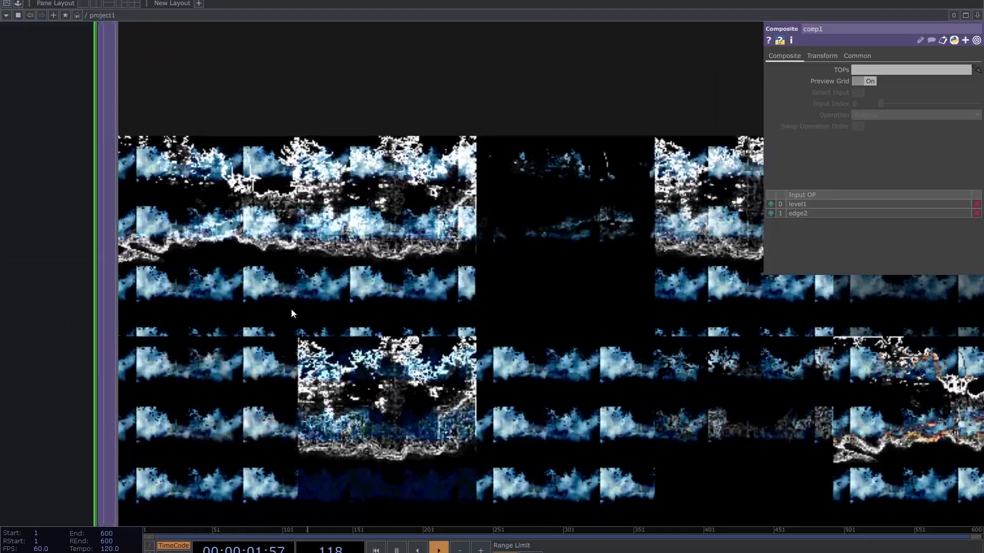
pyautogui.scroll(-9, 484, 241)
pyautogui.scroll(2, 962, 399)
pyautogui.moveTo(962, 400); pyautogui.dragTo(930, 290)
pyautogui.click(866, 84)
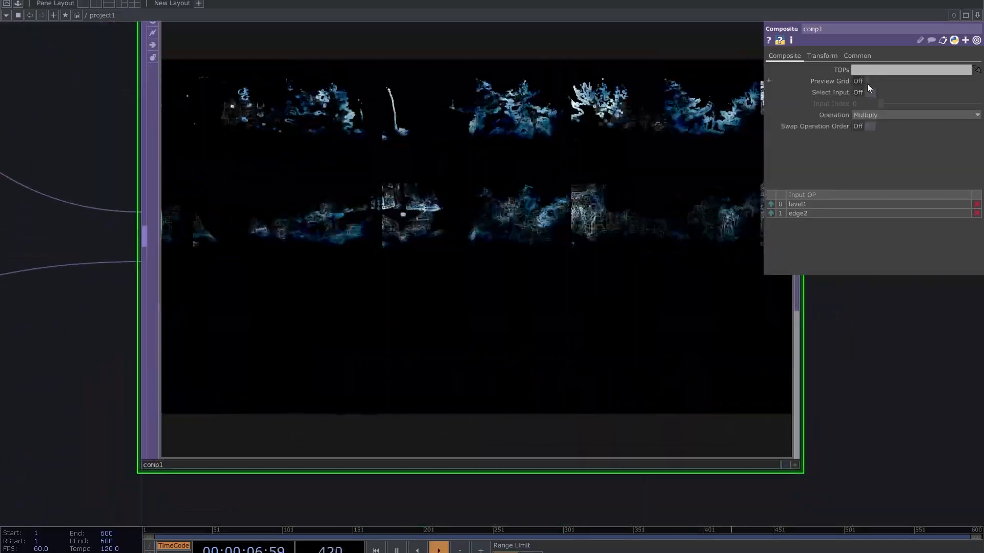
# Put edge2 ahead of level1 in comp1's input order and set the operation to Brightest.
pyautogui.click(875, 114)
pyautogui.click(866, 121)
pyautogui.click(771, 213)
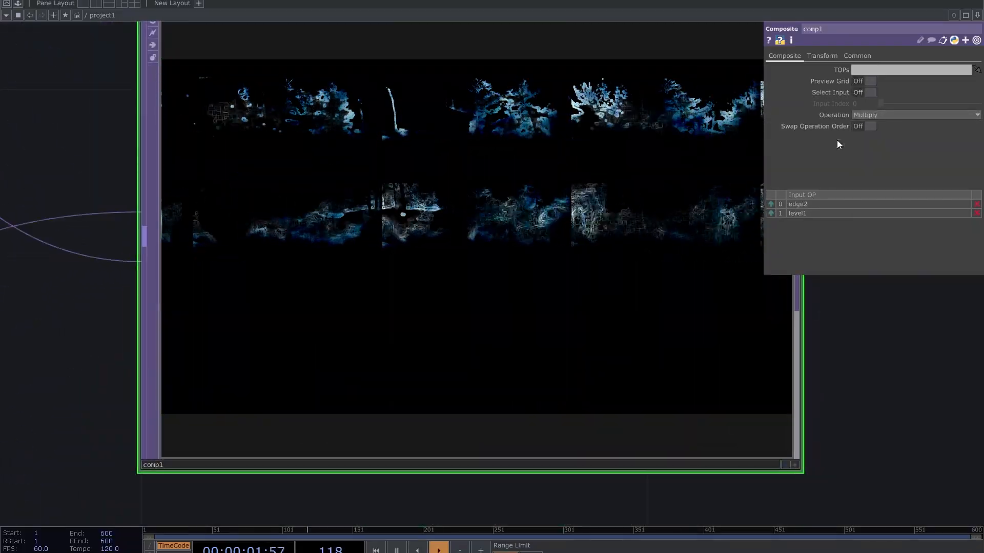
pyautogui.click(866, 114)
pyautogui.click(866, 152)
pyautogui.moveTo(845, 352); pyautogui.dragTo(835, 360)
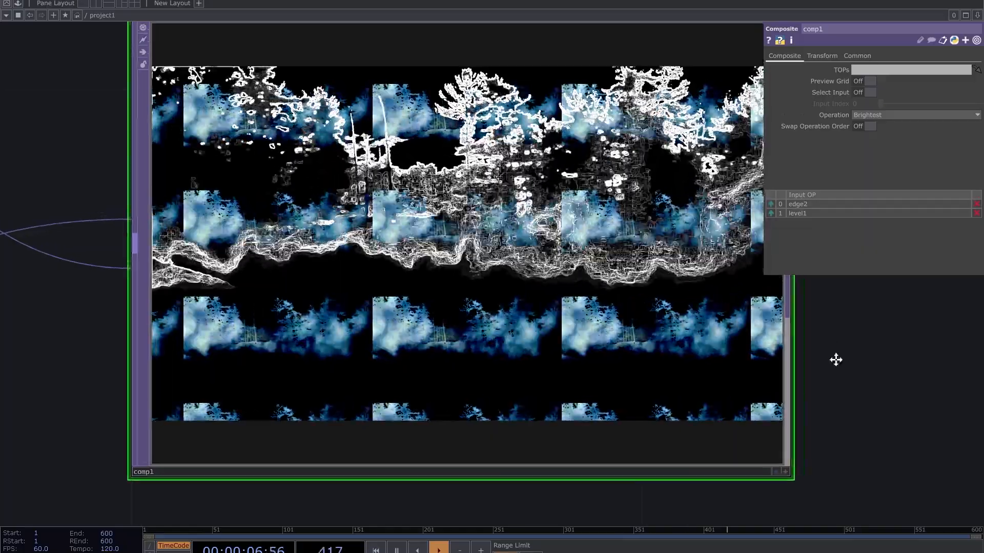
# Put level1 first again, try the Dodge operation with both input orders, and switch comp1 to Exclude.
pyautogui.click(771, 213)
pyautogui.click(865, 115)
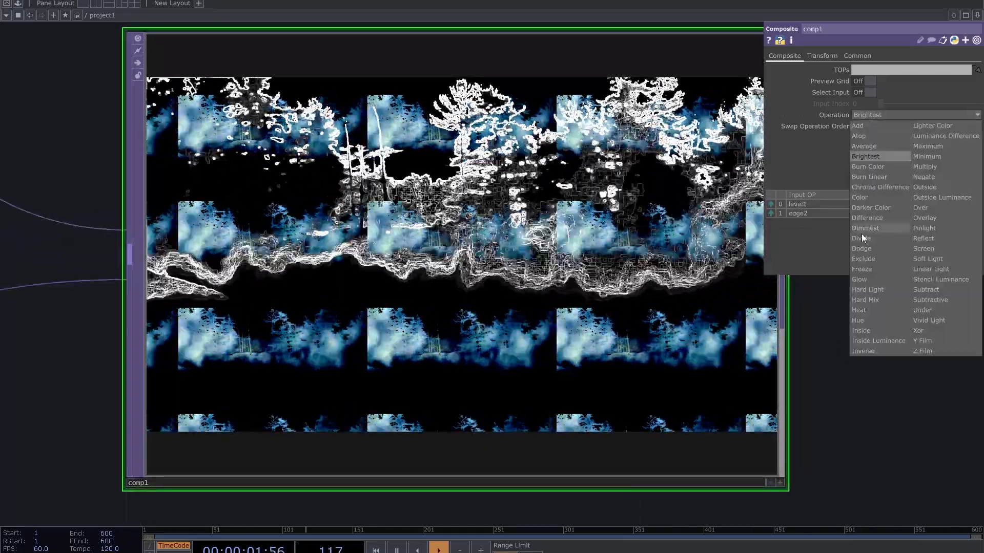
pyautogui.click(862, 248)
pyautogui.click(770, 213)
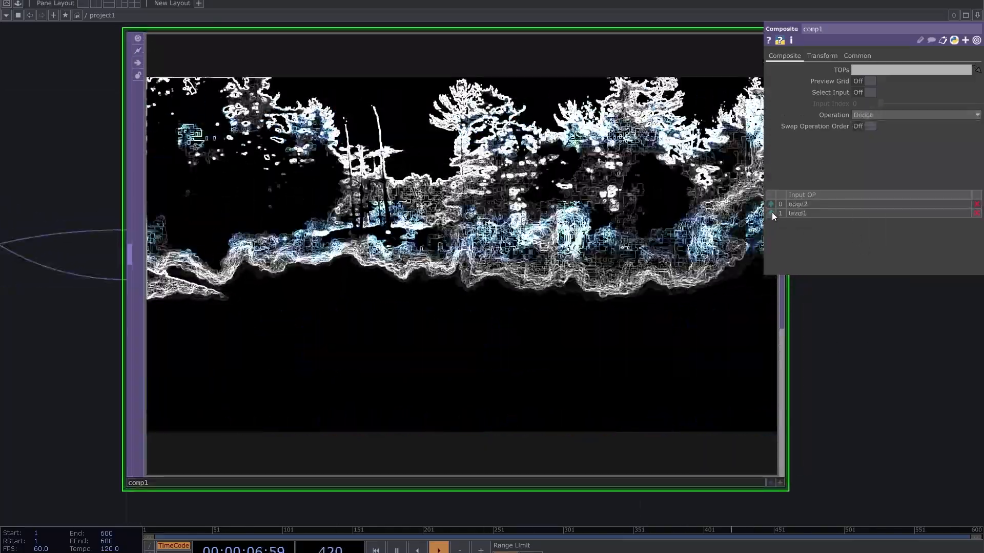
pyautogui.click(772, 212)
pyautogui.click(881, 116)
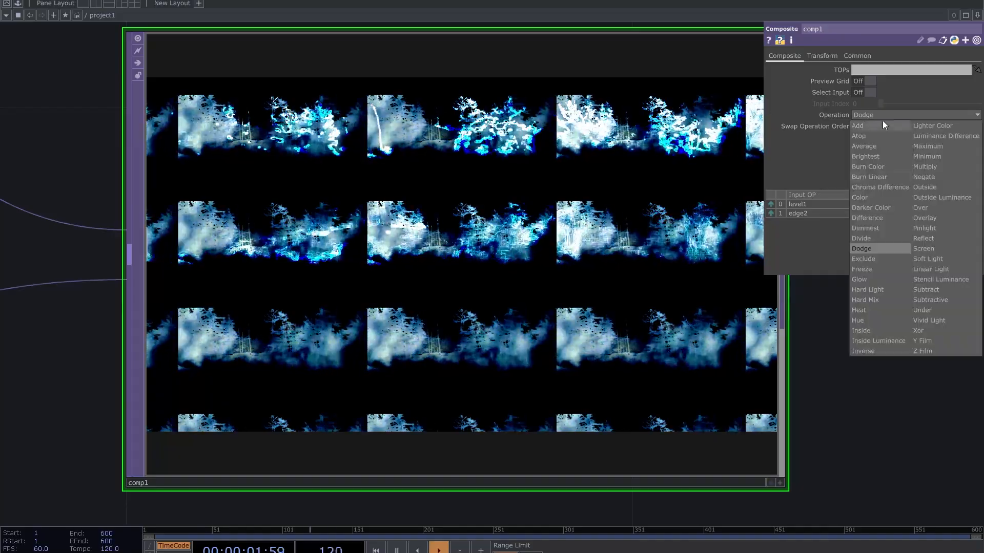
pyautogui.click(863, 259)
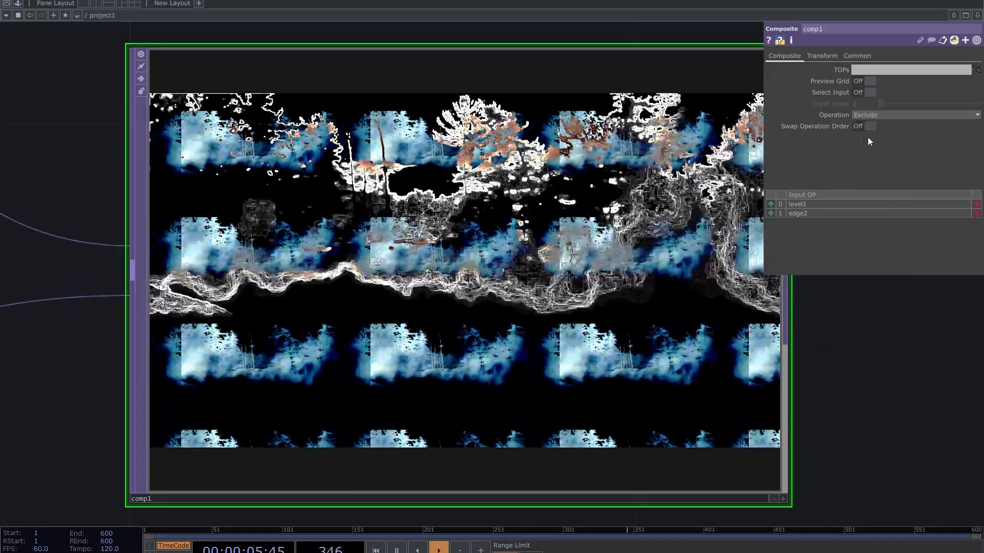
# Set comp1's operation back to Multiply.
pyautogui.click(887, 116)
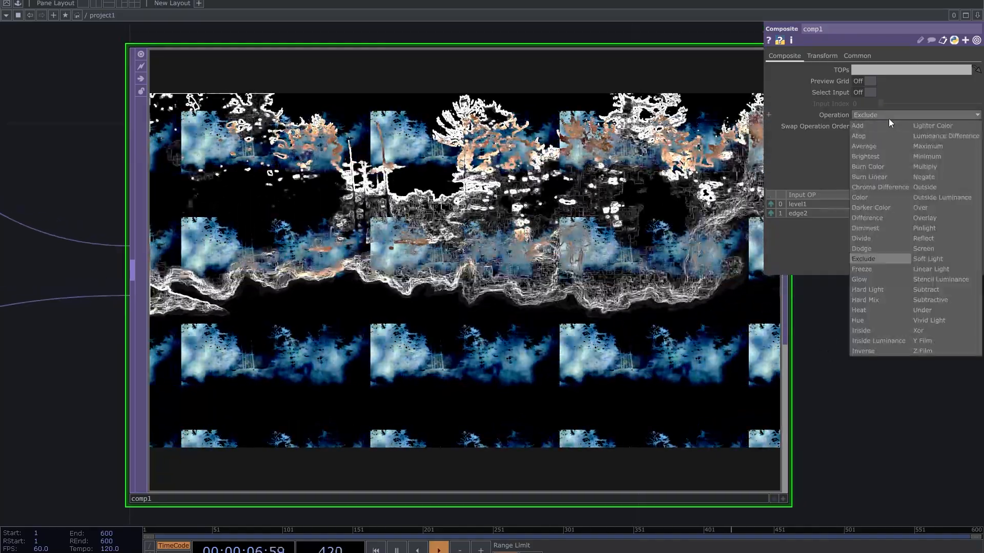
pyautogui.click(914, 176)
pyautogui.click(908, 113)
pyautogui.click(925, 167)
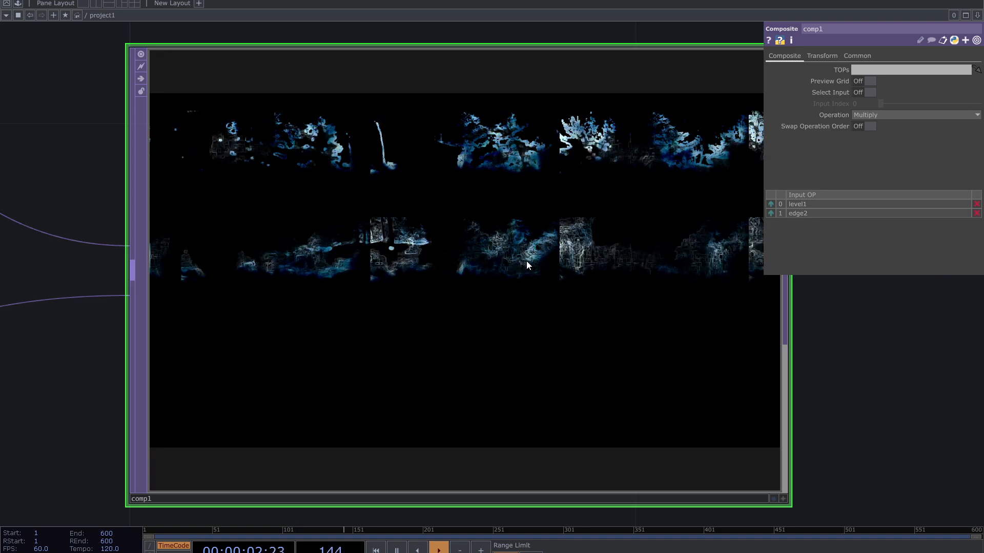
# Connect edge1 to comp1 as its third input.
pyautogui.scroll(-5, 527, 260)
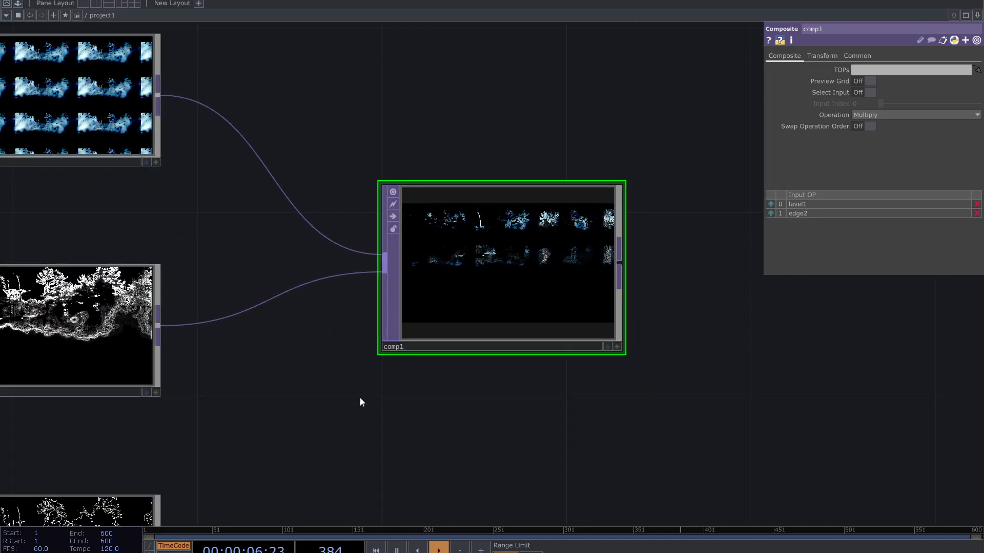
pyautogui.moveTo(360, 398); pyautogui.dragTo(486, 279)
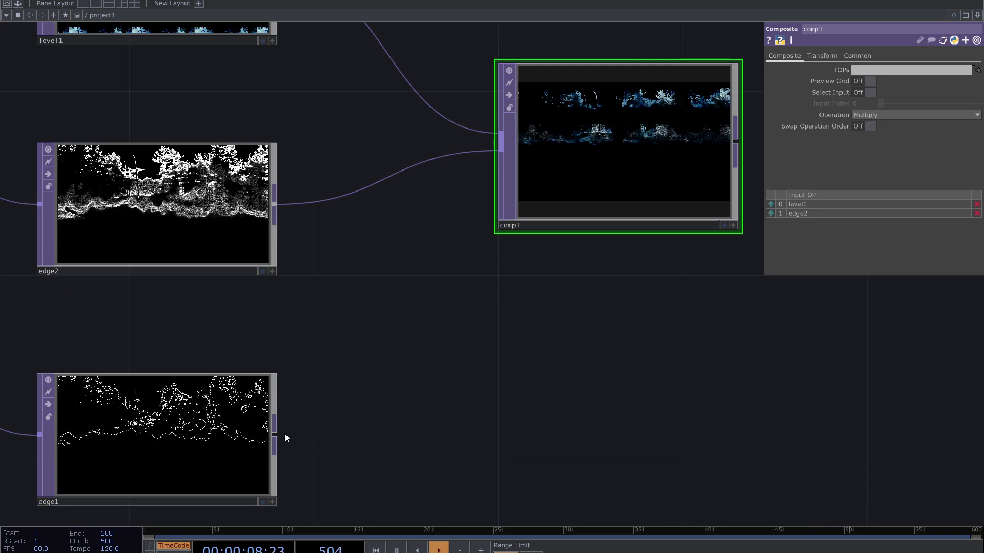
pyautogui.moveTo(275, 434); pyautogui.dragTo(481, 171)
pyautogui.moveTo(563, 288); pyautogui.dragTo(515, 360)
# Inspect comp1's three-input result up close and set its operation to Add.
pyautogui.scroll(7, 607, 194)
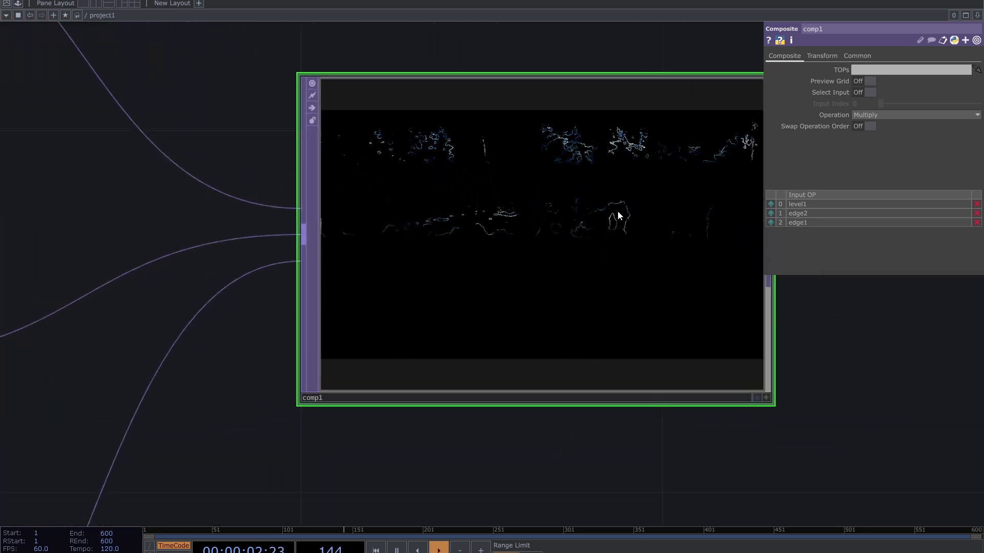
pyautogui.scroll(3, 720, 312)
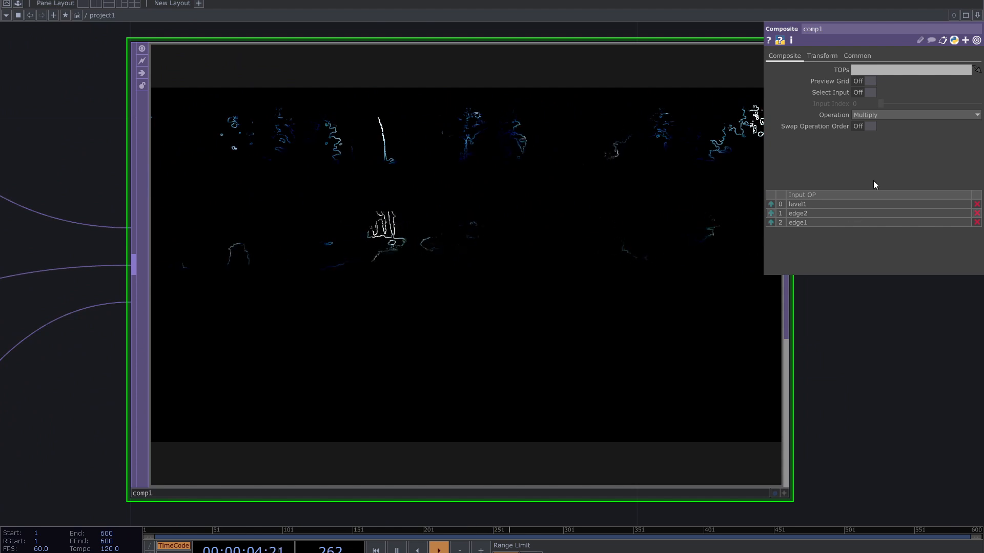
pyautogui.click(888, 116)
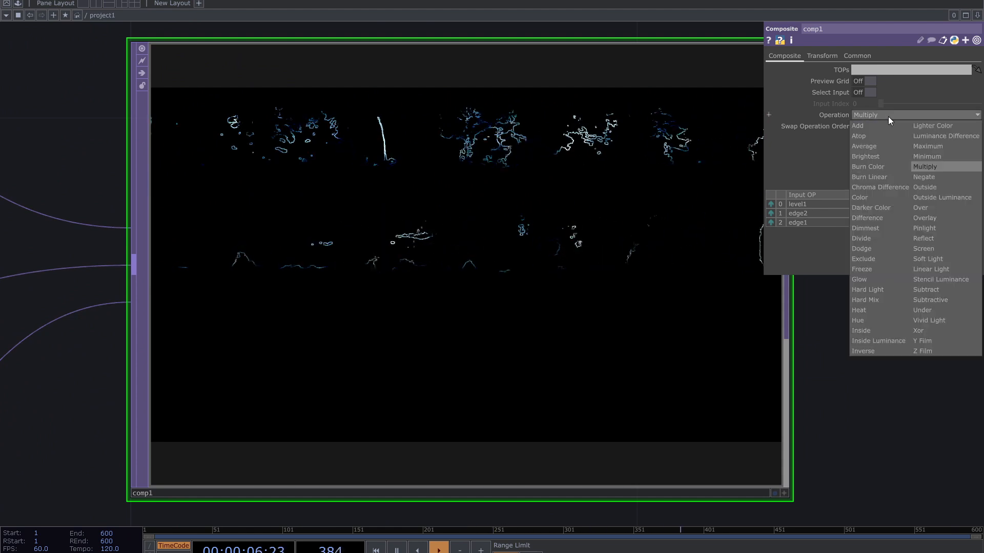
pyautogui.click(872, 125)
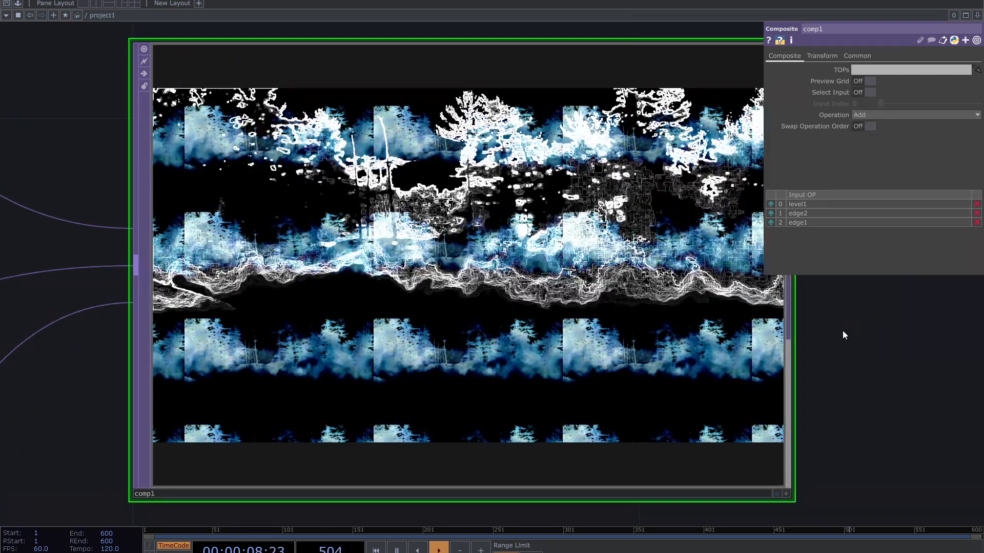
# Move comp1 farther away from level1, edge2 and edge1 to make room on the connecting wires.
pyautogui.scroll(-3, 831, 335)
pyautogui.moveTo(900, 454); pyautogui.dragTo(767, 338)
pyautogui.moveTo(569, 388); pyautogui.dragTo(581, 359)
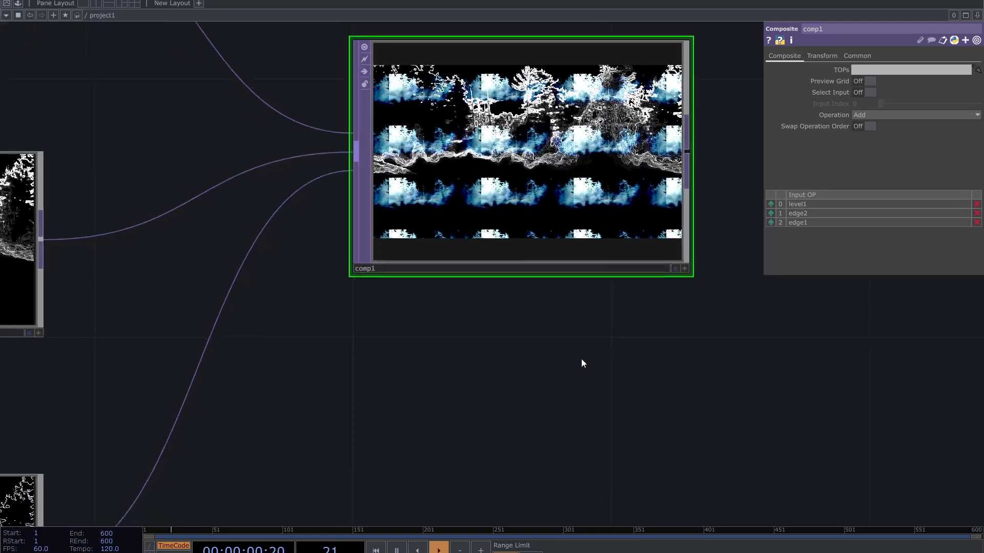
pyautogui.scroll(-2, 581, 358)
pyautogui.moveTo(494, 386); pyautogui.dragTo(538, 362)
pyautogui.scroll(-2, 538, 362)
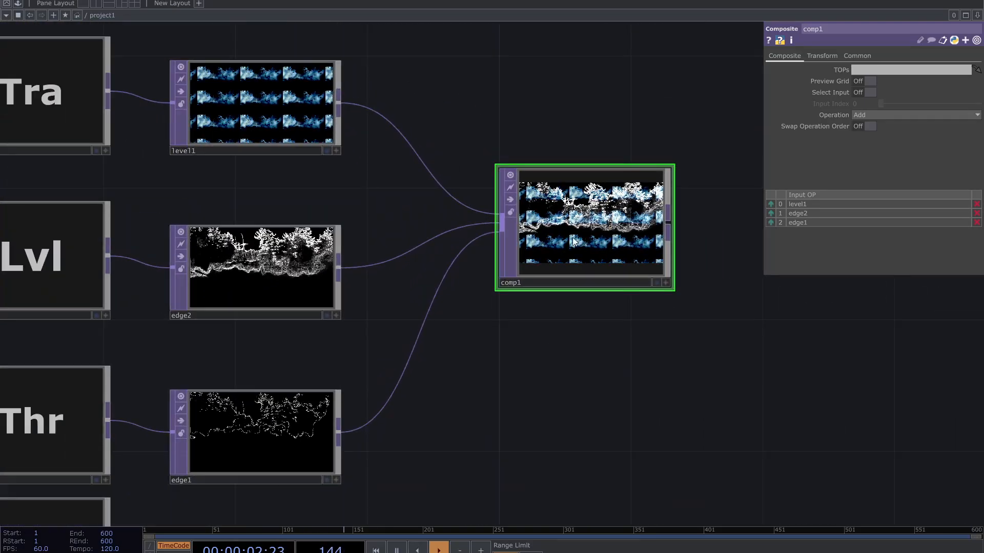
pyautogui.moveTo(574, 242); pyautogui.dragTo(639, 242)
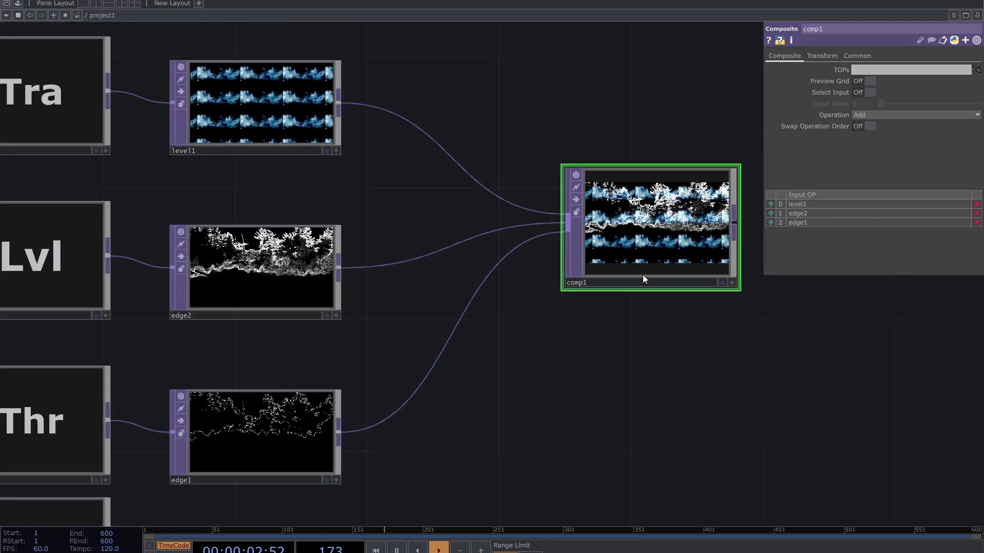
# Insert a Transform TOP on the wire between edge1 and comp1.
pyautogui.rightClick(431, 371)
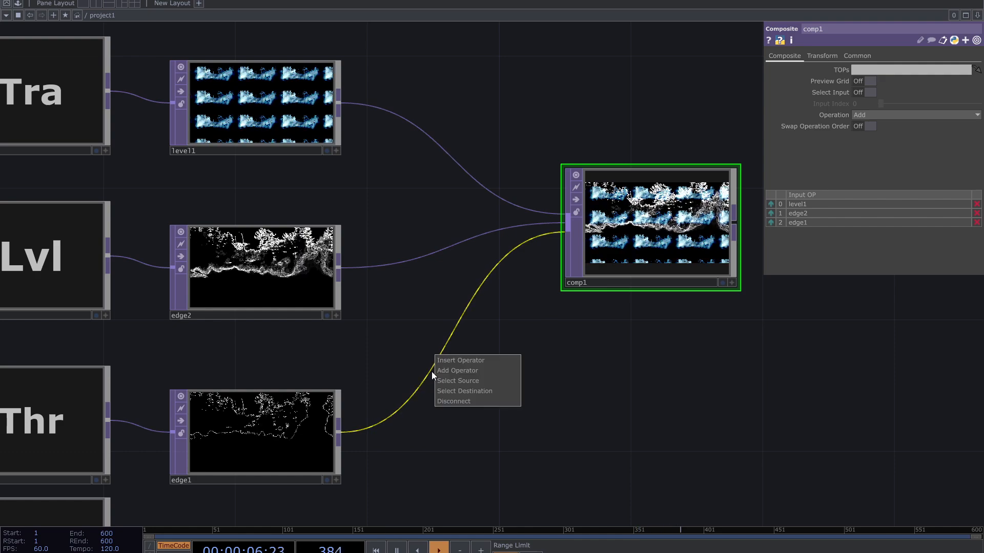
pyautogui.click(451, 361)
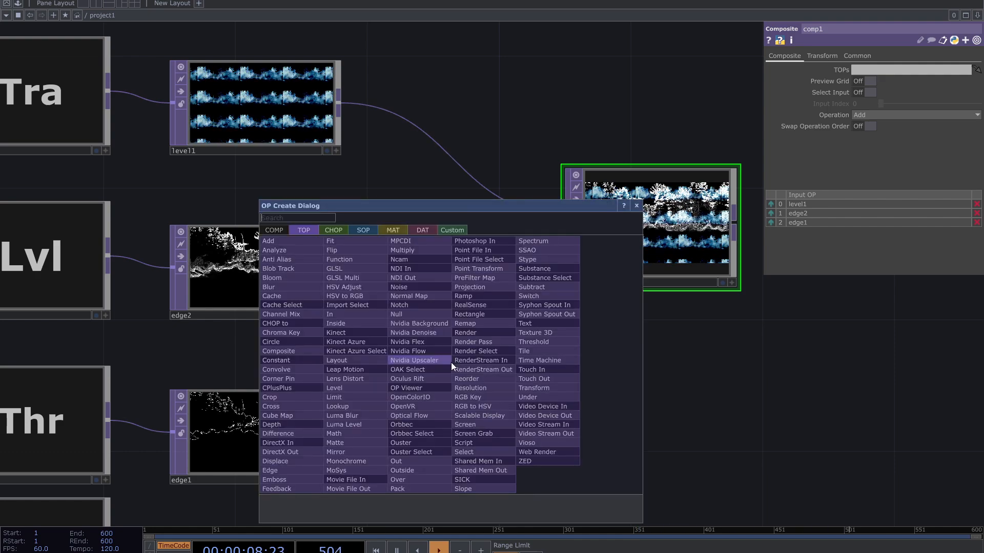
pyautogui.write('tra')
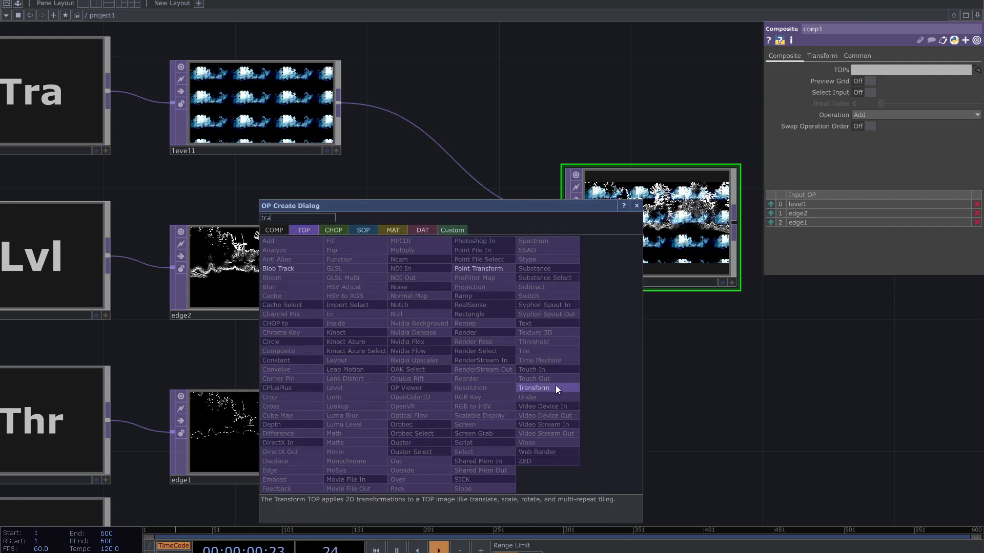
pyautogui.click(555, 388)
pyautogui.click(483, 362)
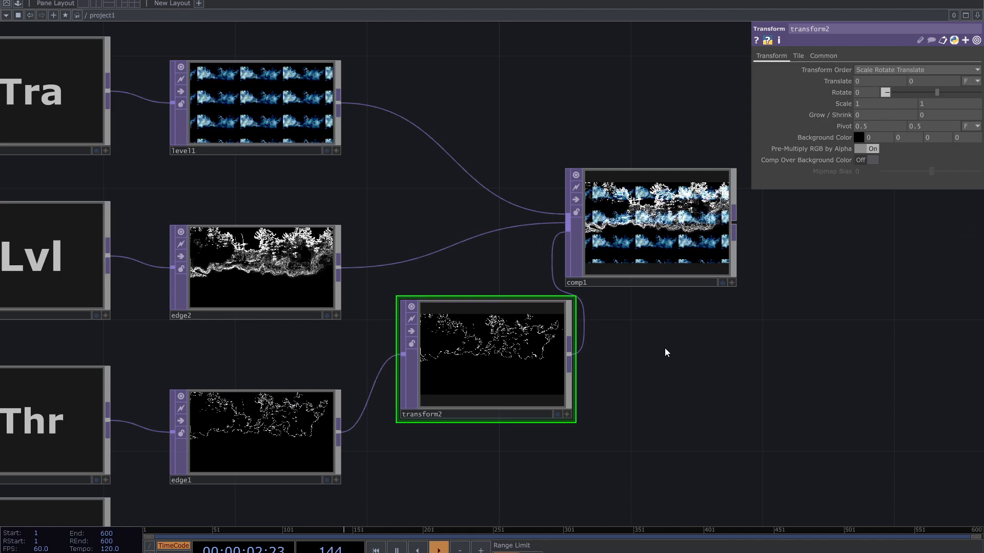
# Set transform2's scale to 1.8 on both axes and its vertical translate to -0.4 while watching comp1's output.
pyautogui.moveTo(633, 383); pyautogui.dragTo(575, 450)
pyautogui.scroll(6, 641, 313)
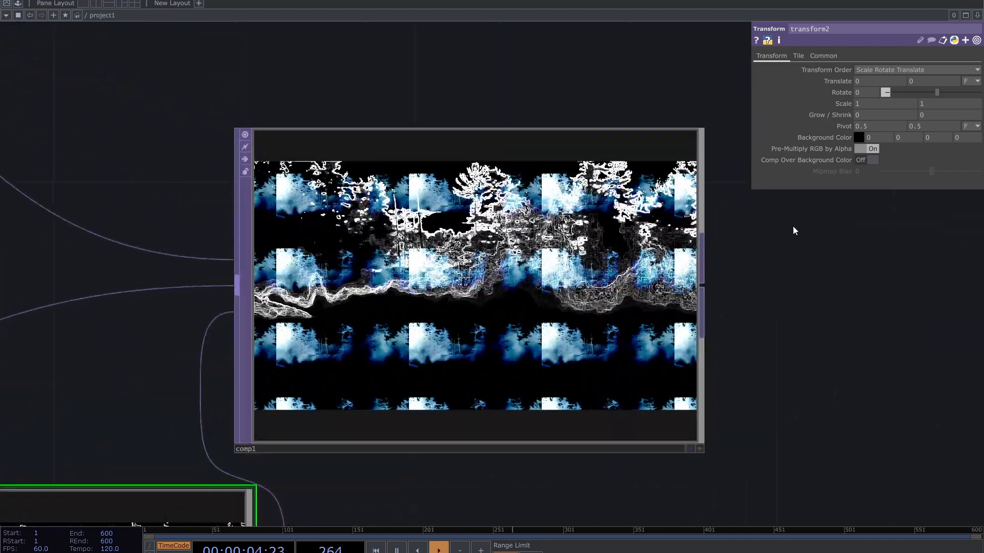
pyautogui.moveTo(843, 104); pyautogui.dragTo(885, 90)
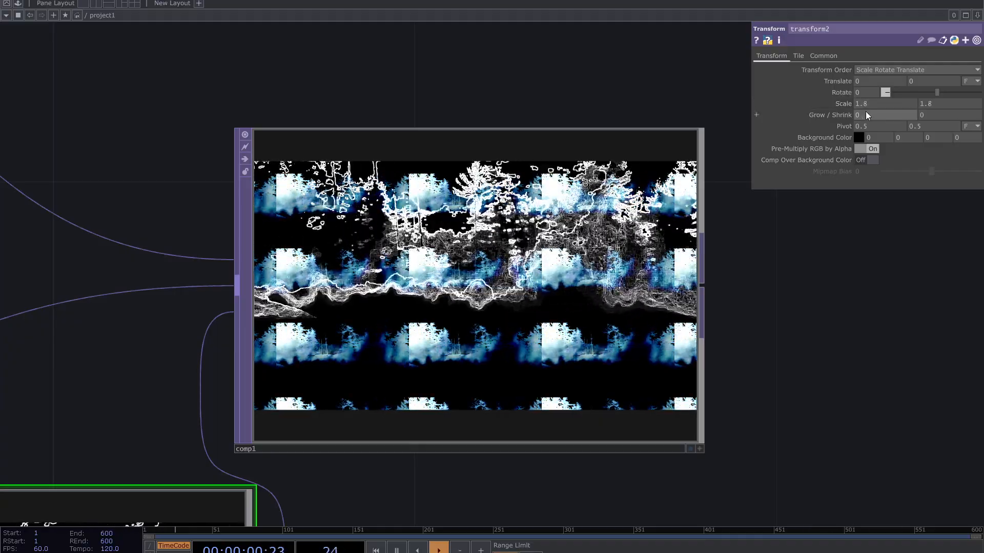
pyautogui.moveTo(924, 81); pyautogui.dragTo(902, 72, button='middle')
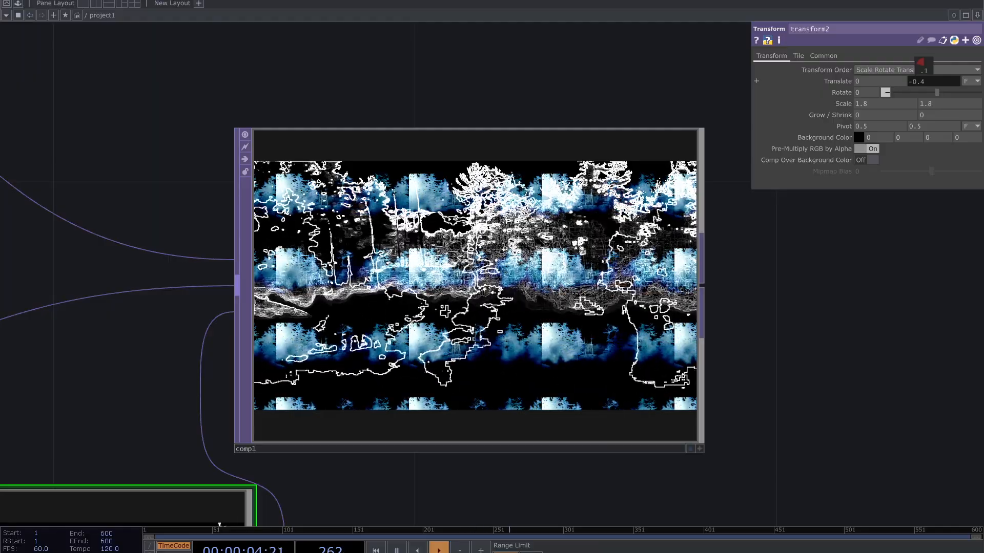
pyautogui.scroll(4, 543, 328)
pyautogui.scroll(-5, 543, 328)
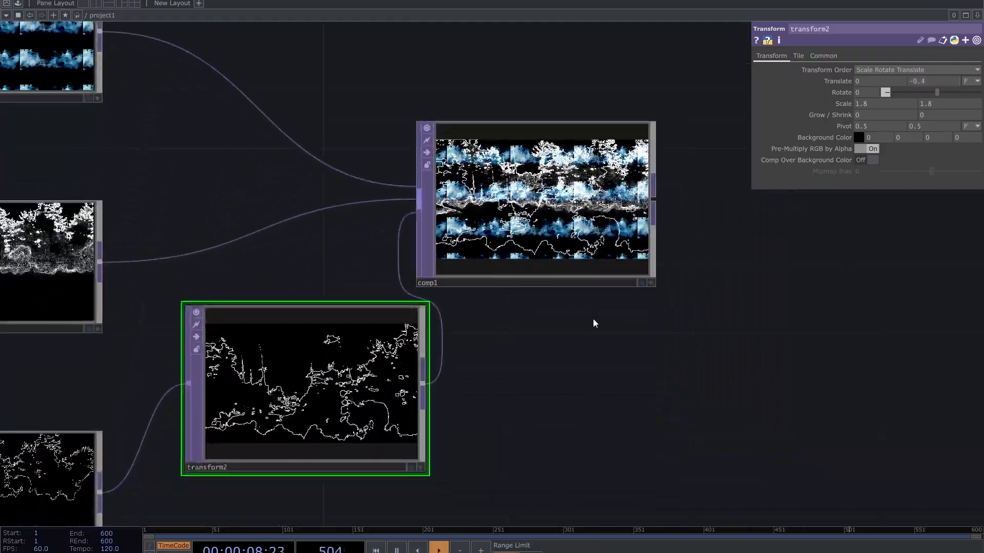
# Turn on the viewers of moviefilein2, transform1, level2 and thresh1 together.
pyautogui.scroll(-3, 593, 323)
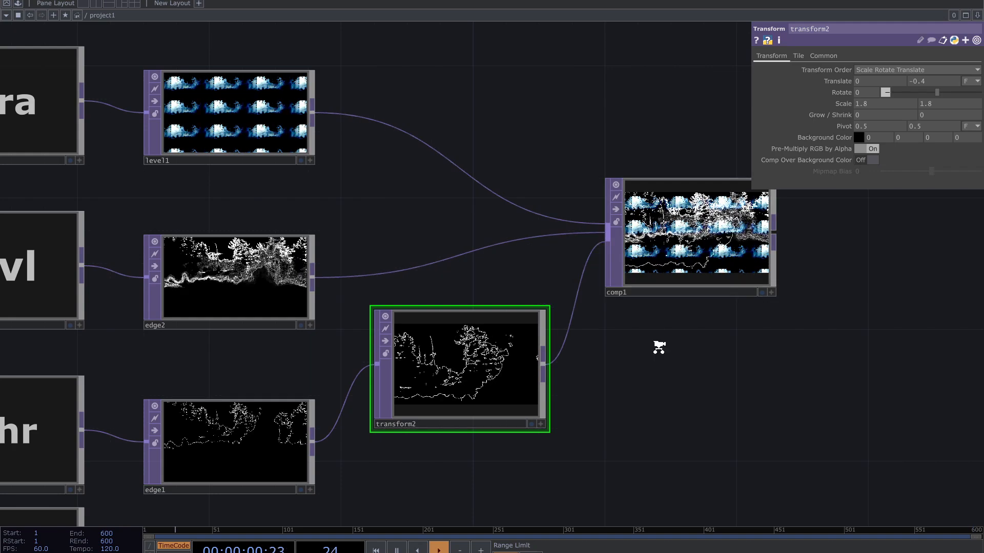
pyautogui.scroll(-4, 656, 344)
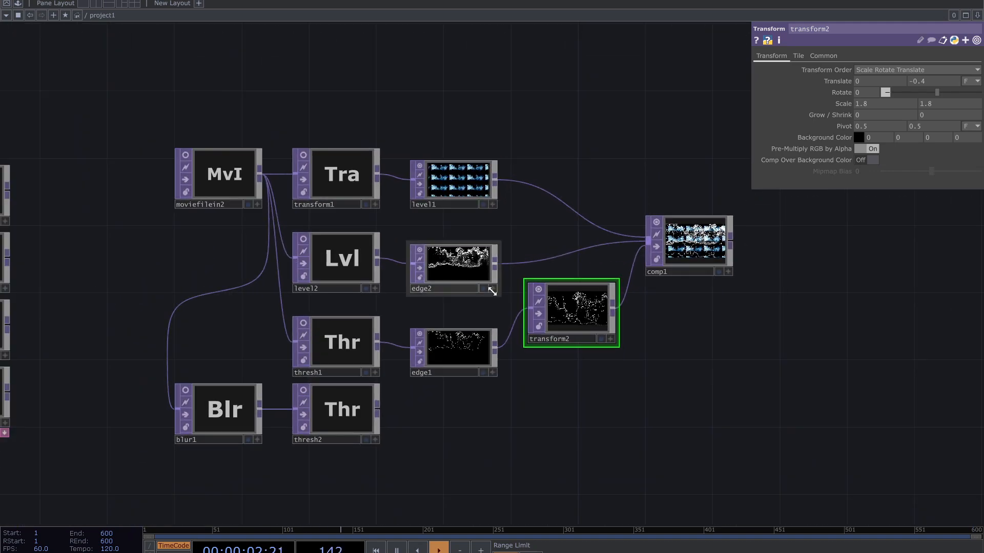
pyautogui.moveTo(477, 327); pyautogui.dragTo(476, 325)
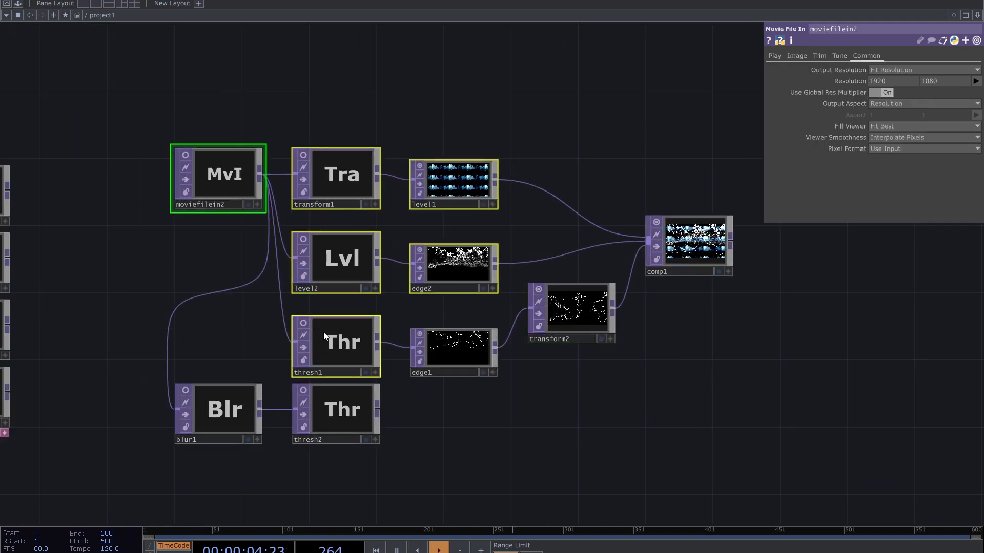
pyautogui.click(303, 323)
pyautogui.click(232, 226)
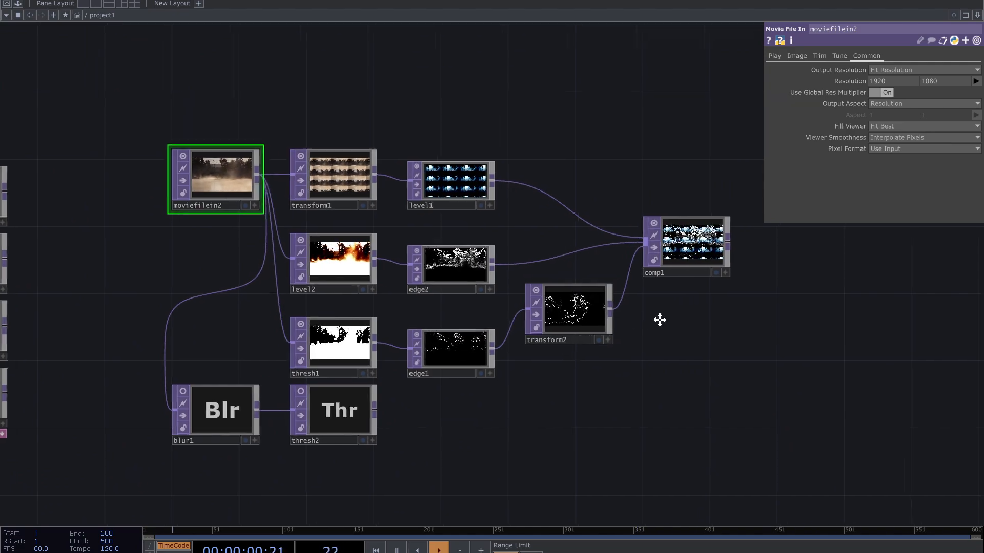
# Add a Lookup TOP in the empty space above comp1.
pyautogui.scroll(10, 728, 246)
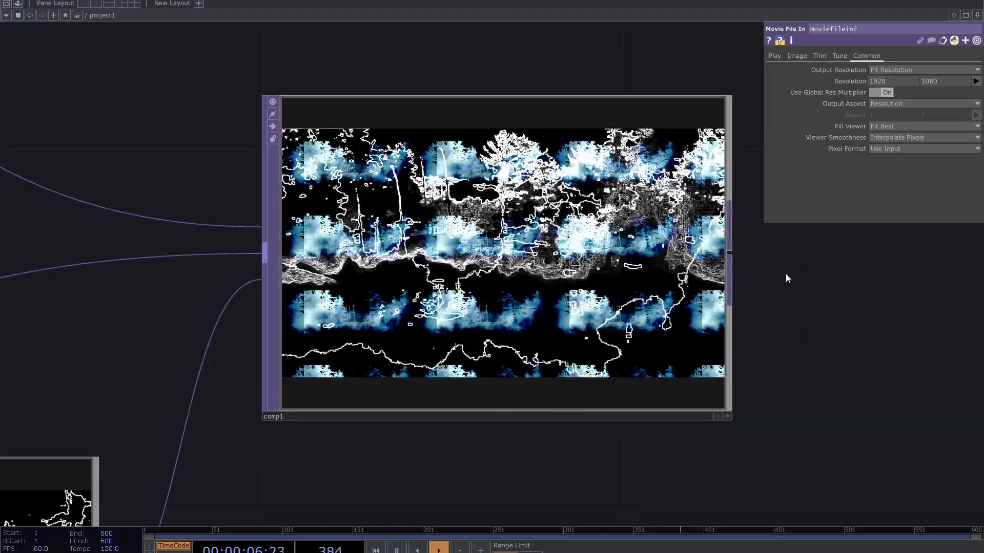
pyautogui.scroll(-5, 785, 275)
pyautogui.moveTo(809, 344); pyautogui.dragTo(720, 303)
pyautogui.scroll(-3, 720, 302)
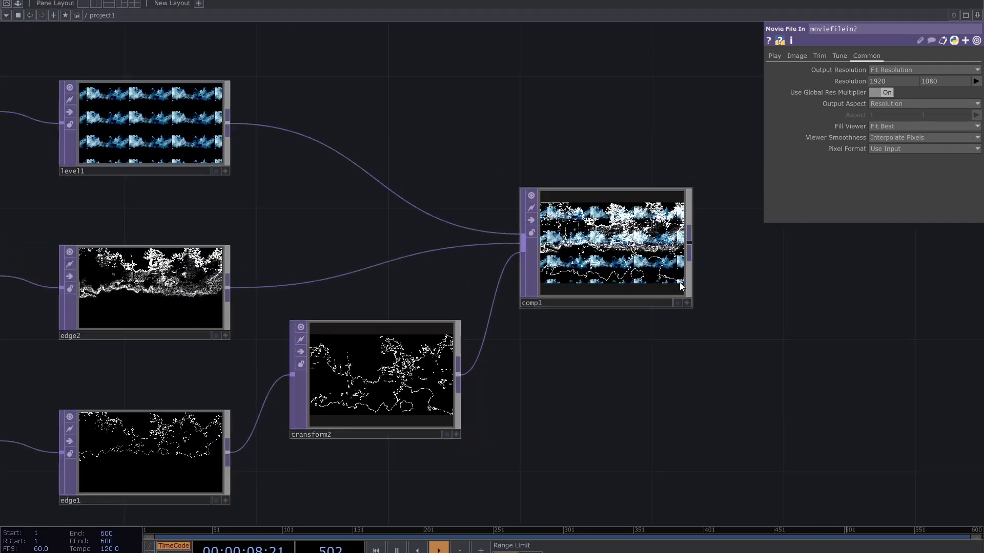
pyautogui.moveTo(535, 186); pyautogui.dragTo(595, 295)
pyautogui.moveTo(646, 151); pyautogui.dragTo(572, 252)
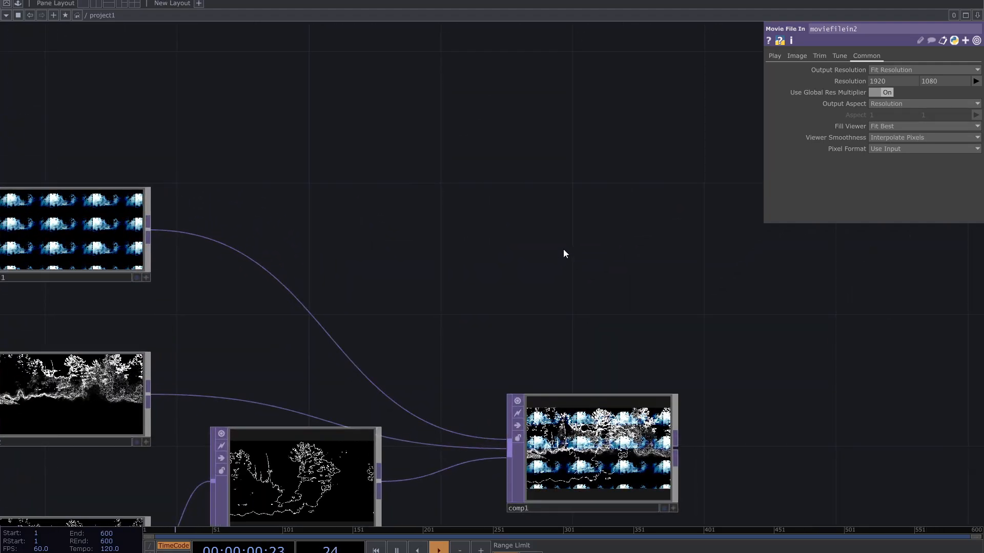
pyautogui.press('Tab')
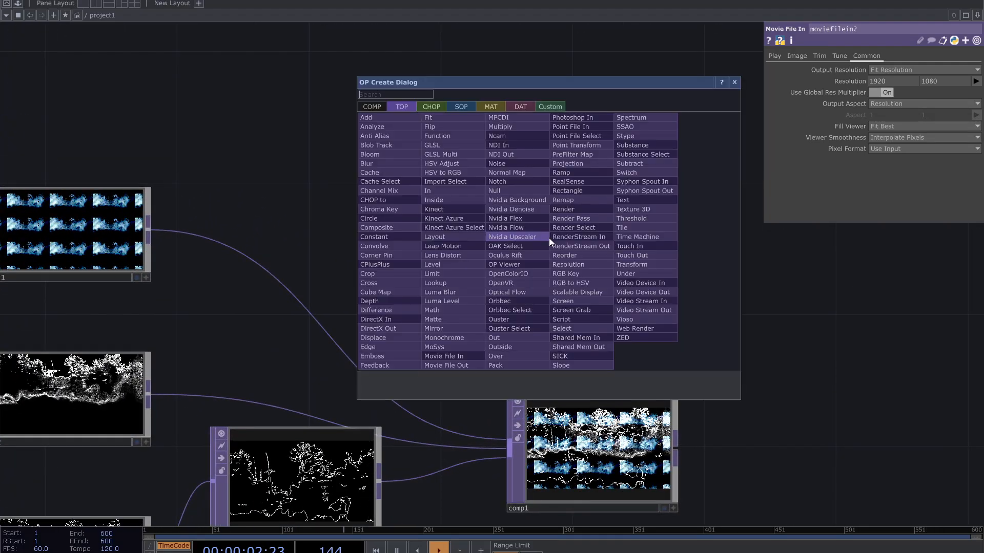
pyautogui.click(448, 284)
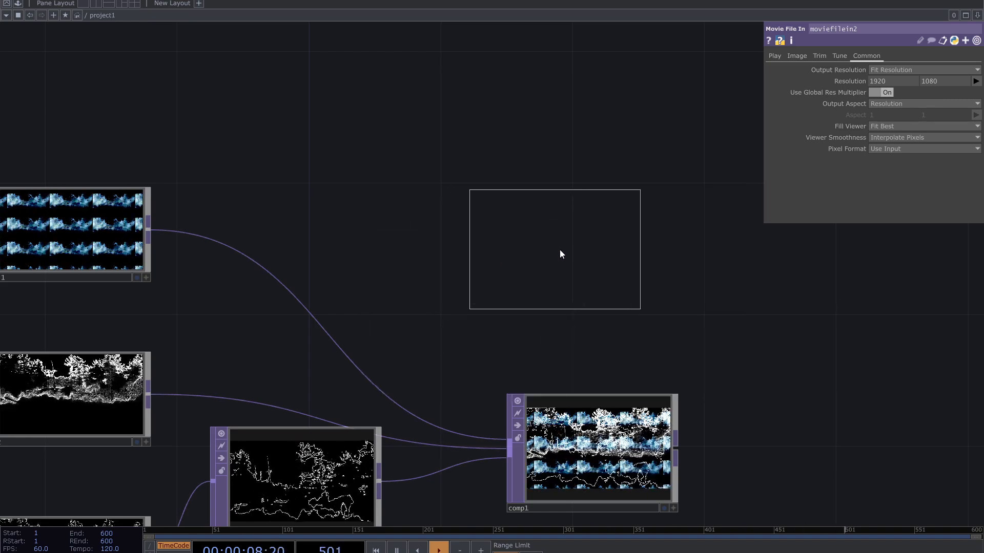
pyautogui.click(592, 251)
# Branch a new Null TOP off moviefilein2's output and place it above transform1.
pyautogui.moveTo(430, 281); pyautogui.dragTo(516, 284)
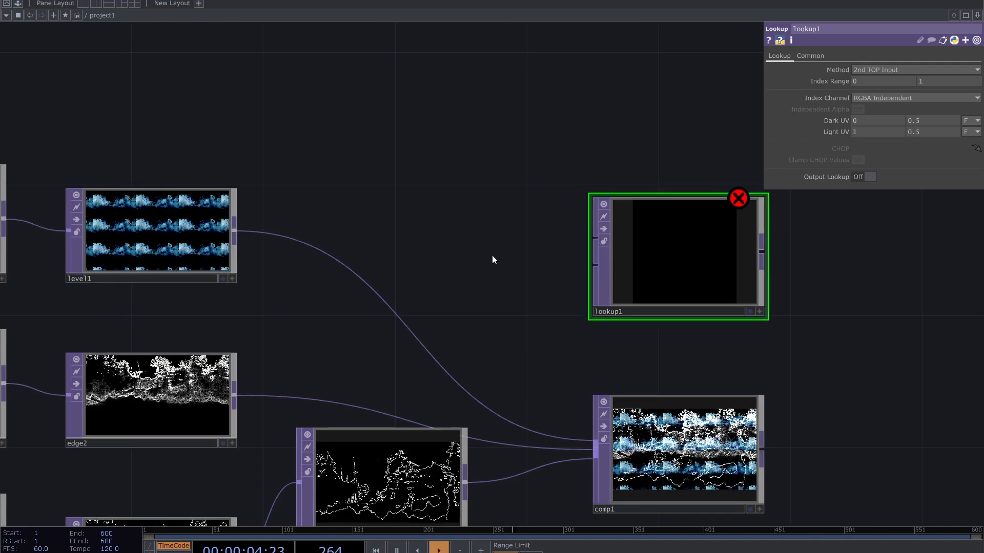
pyautogui.moveTo(404, 209); pyautogui.dragTo(441, 220)
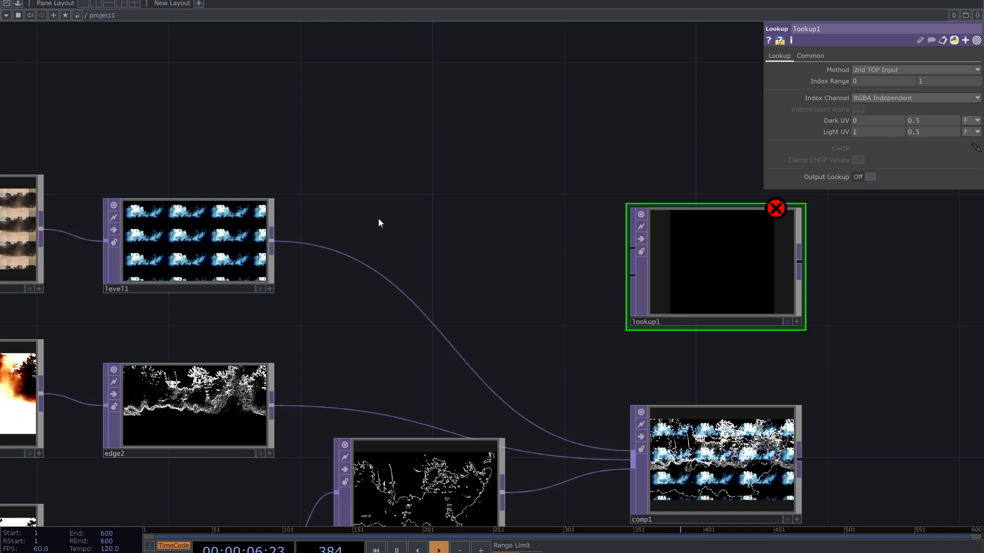
pyautogui.moveTo(369, 223); pyautogui.dragTo(470, 249)
pyautogui.scroll(-2, 401, 228)
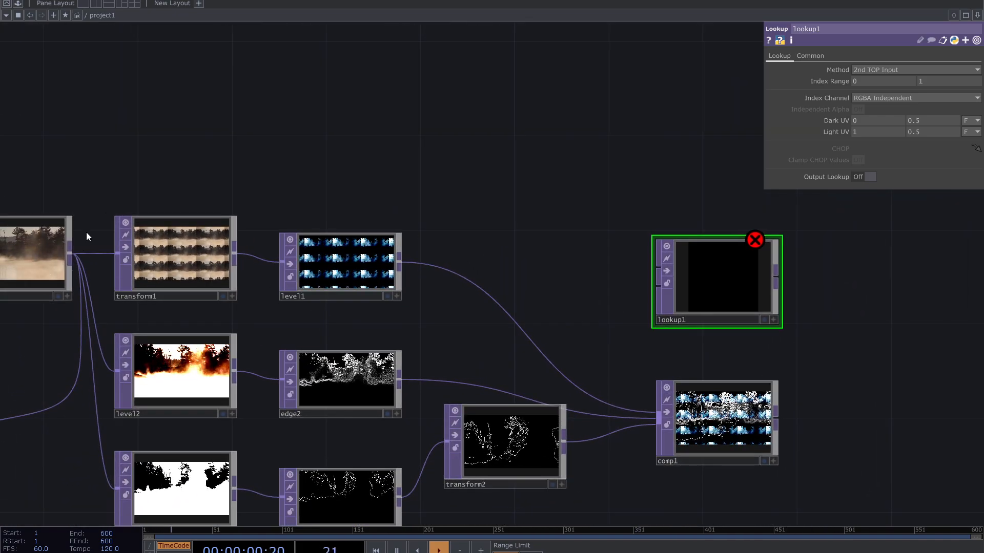
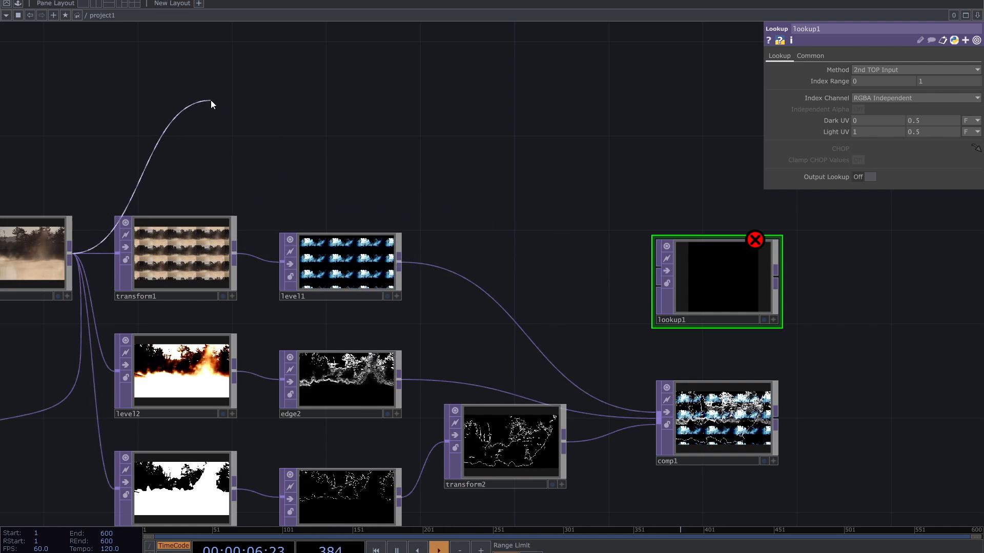
pyautogui.click(149, 98)
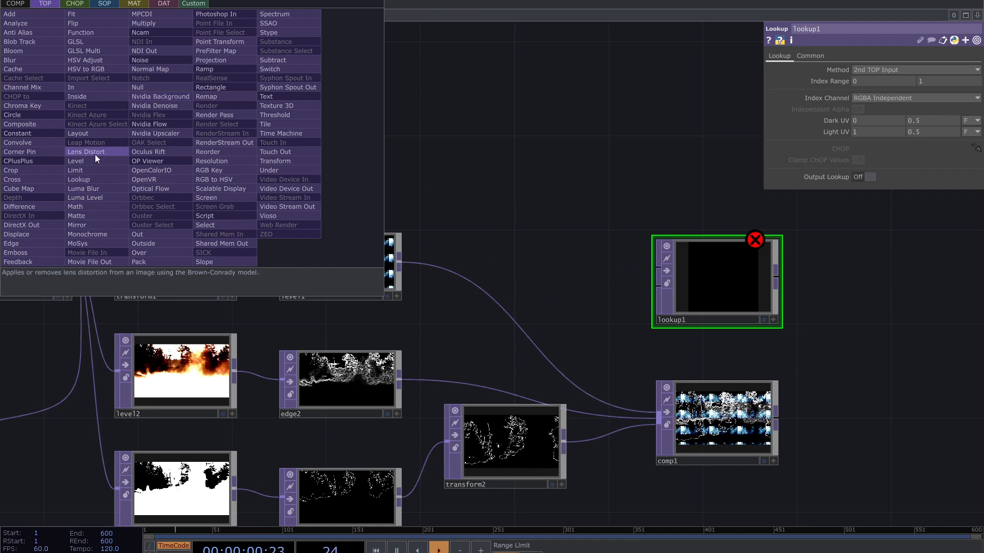
pyautogui.click(149, 87)
pyautogui.click(183, 125)
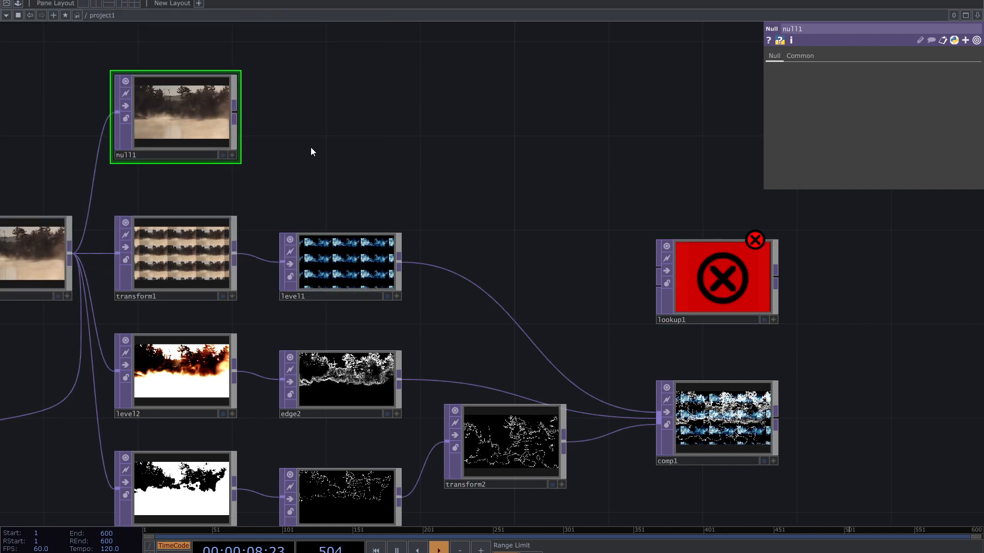
# Connect null1 to lookup1's first input and level1 to its second input.
pyautogui.moveTo(574, 217); pyautogui.dragTo(361, 92)
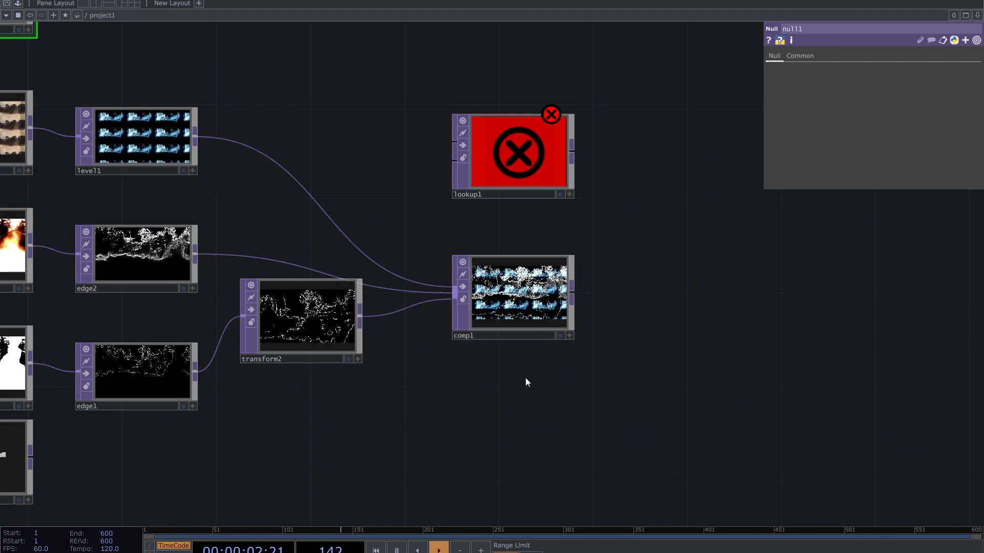
pyautogui.moveTo(523, 390); pyautogui.dragTo(487, 400)
pyautogui.moveTo(132, 30); pyautogui.dragTo(296, 121)
pyautogui.moveTo(158, 88); pyautogui.dragTo(372, 152)
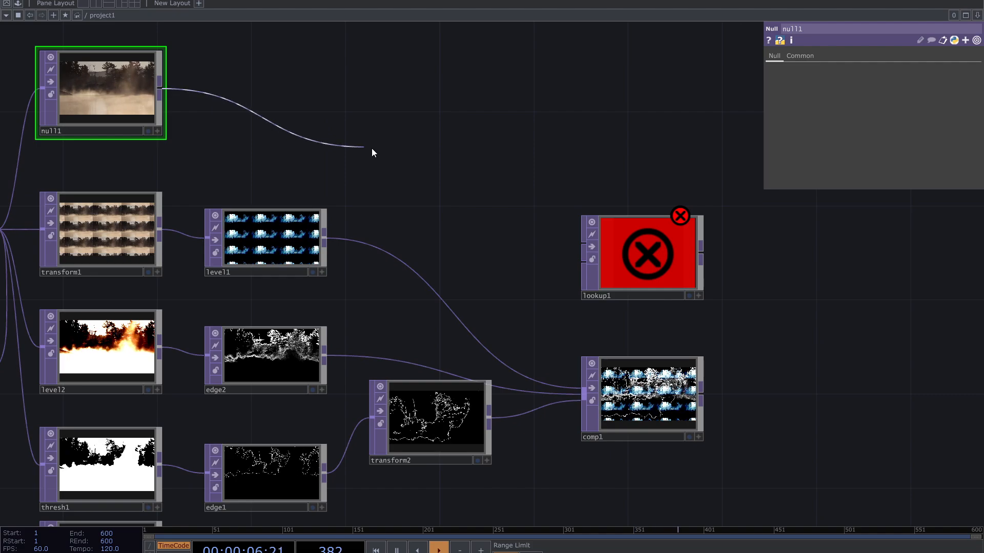
pyautogui.moveTo(552, 232); pyautogui.dragTo(578, 245)
pyautogui.scroll(3, 568, 282)
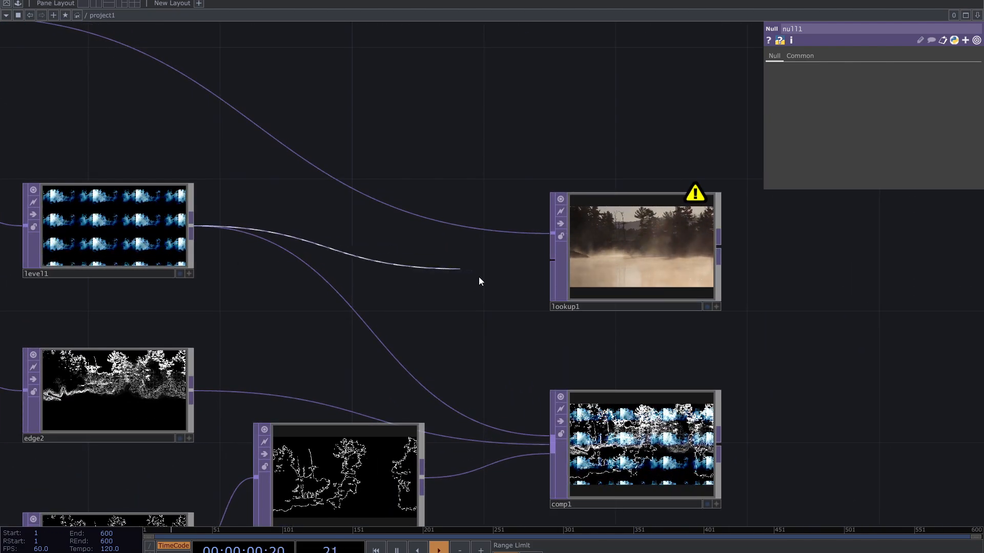
pyautogui.moveTo(521, 272); pyautogui.dragTo(550, 266)
# Examine lookup1's output up close and compare it with its null1 and level1 sources.
pyautogui.moveTo(495, 313); pyautogui.dragTo(436, 329)
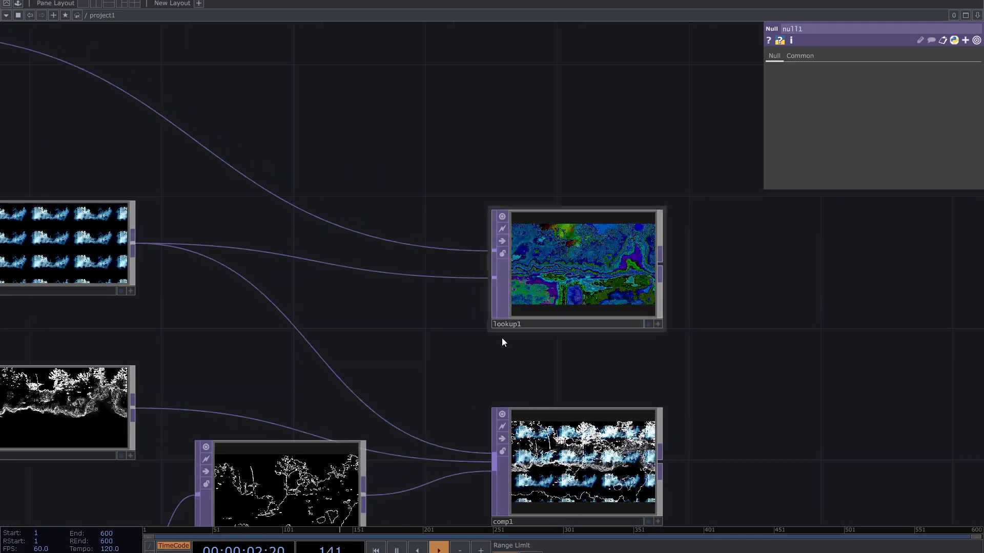
pyautogui.scroll(2, 613, 283)
pyautogui.scroll(4, 617, 251)
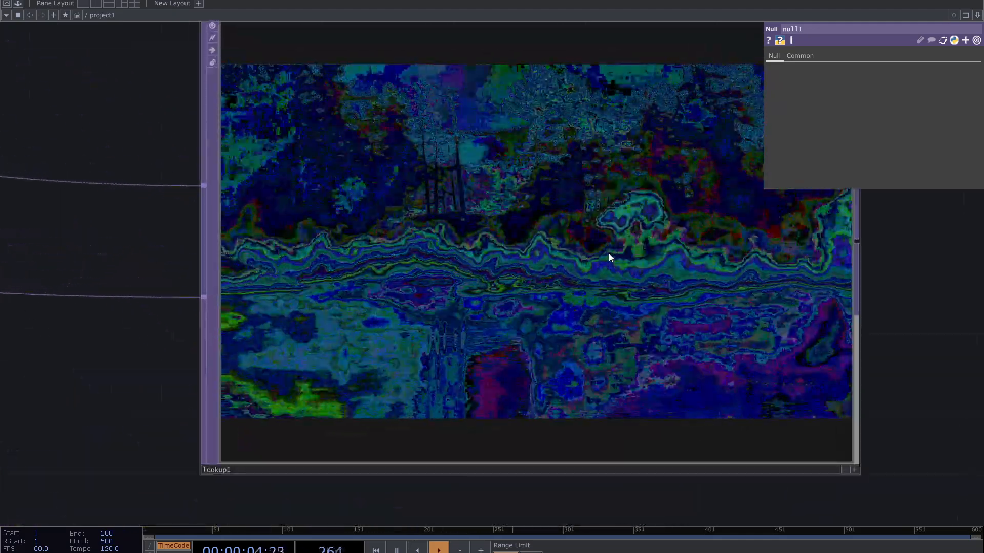
pyautogui.moveTo(897, 287); pyautogui.dragTo(880, 319)
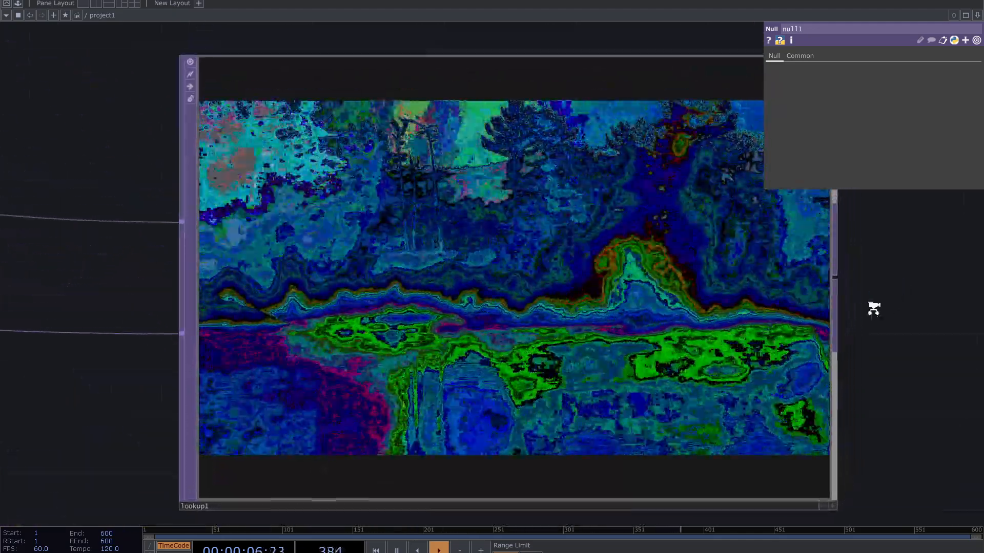
pyautogui.scroll(2, 873, 304)
pyautogui.scroll(-5, 908, 310)
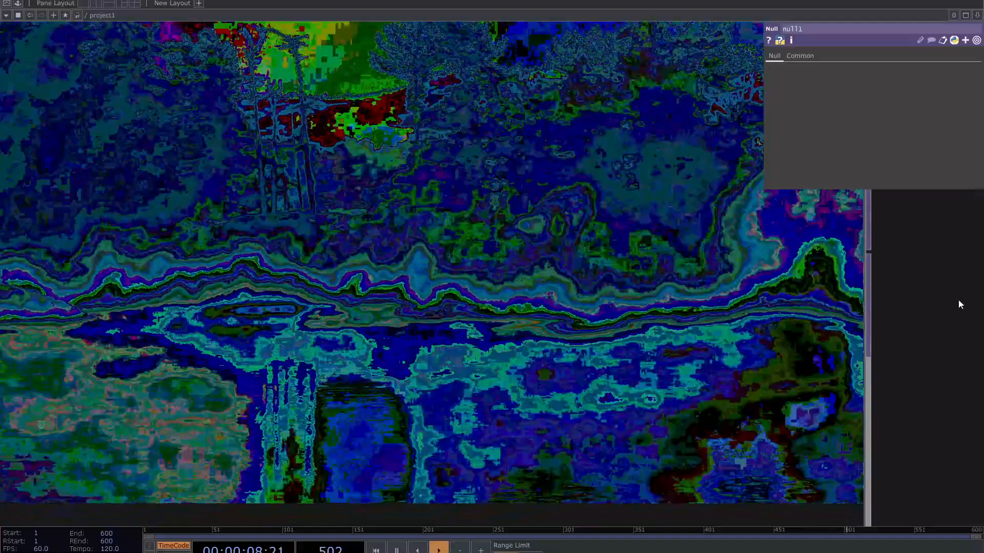
pyautogui.scroll(-2, 937, 309)
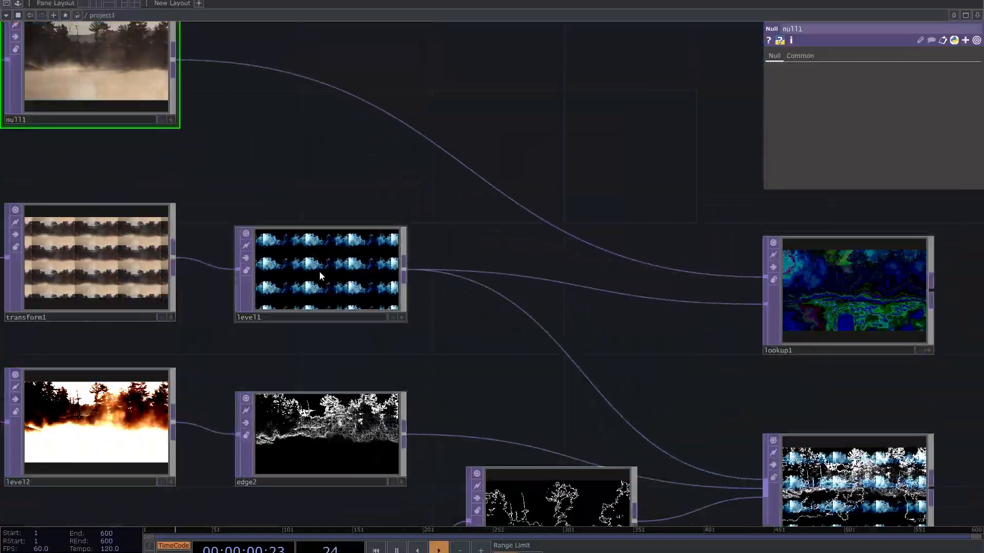
pyautogui.scroll(4, 896, 322)
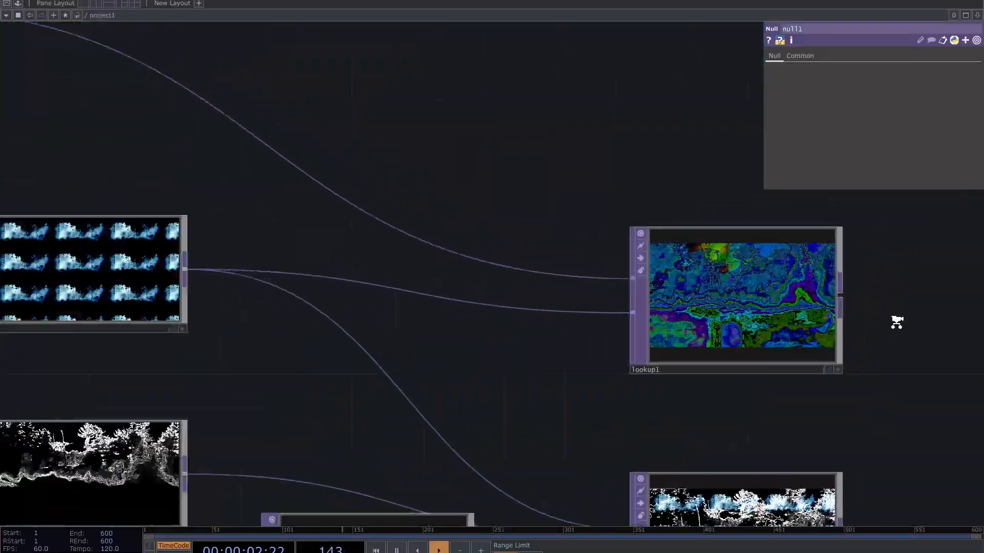
# Set the second Dark UV value of lookup1 to 0.654.
pyautogui.click(726, 343)
pyautogui.scroll(2, 872, 313)
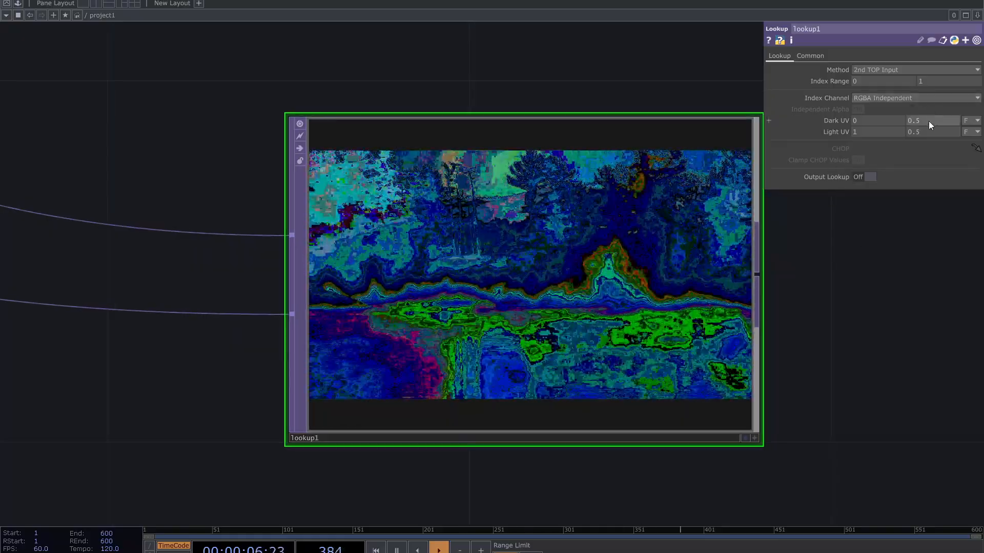
pyautogui.moveTo(920, 122); pyautogui.dragTo(947, 138, button='middle')
pyautogui.scroll(-6, 423, 325)
pyautogui.moveTo(351, 352); pyautogui.dragTo(397, 265)
pyautogui.moveTo(351, 293); pyautogui.dragTo(564, 325)
pyautogui.scroll(-2, 503, 330)
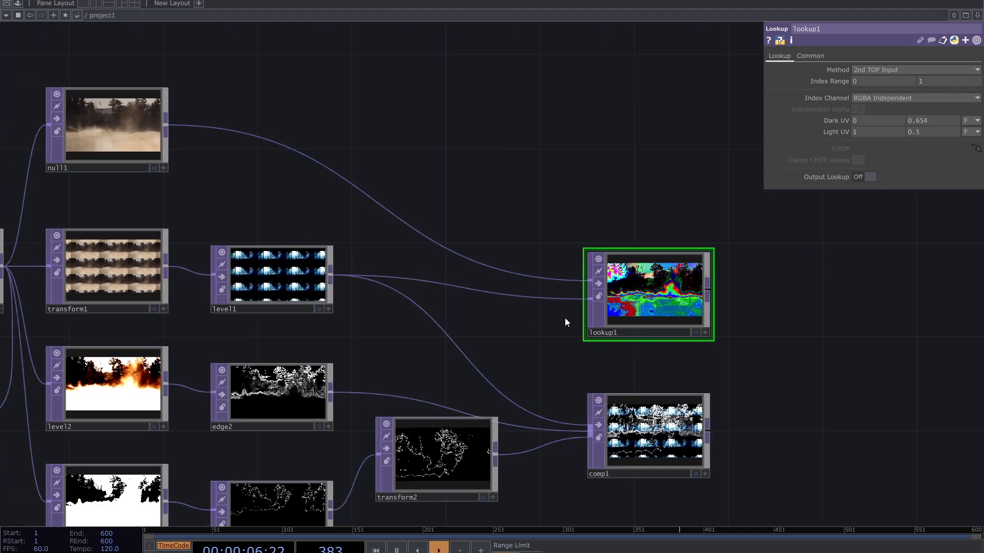
pyautogui.moveTo(470, 323); pyautogui.dragTo(588, 286)
pyautogui.scroll(-3, 589, 286)
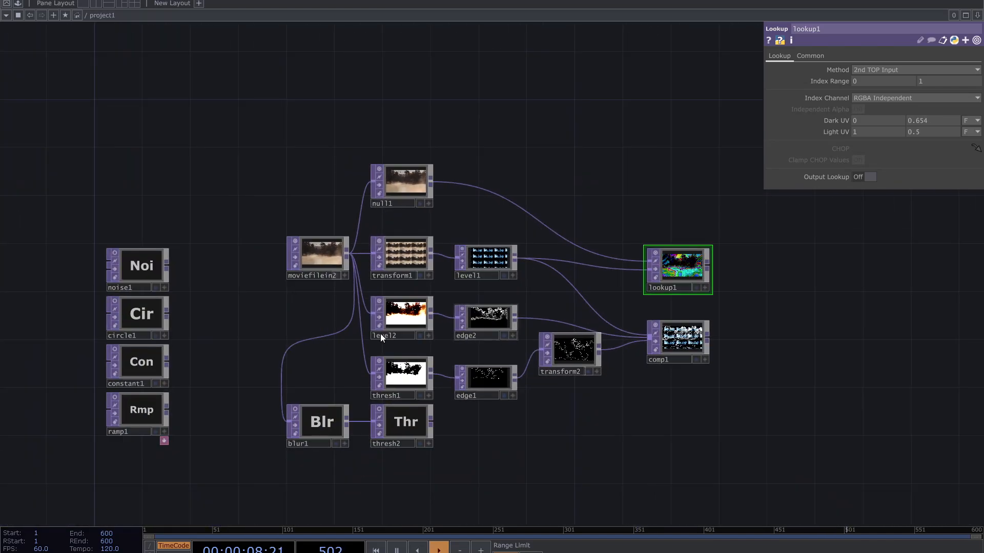
# Turn on ramp1's viewer and move the node next to lookup1, just below the wire from level1.
pyautogui.moveTo(205, 365); pyautogui.dragTo(217, 365)
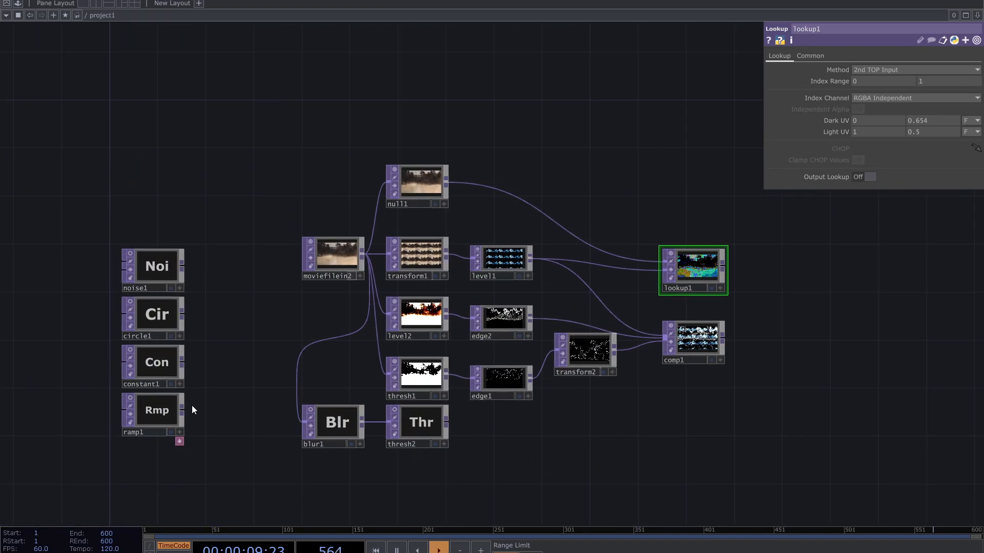
pyautogui.click(130, 400)
pyautogui.moveTo(147, 416); pyautogui.dragTo(627, 207)
pyautogui.scroll(5, 681, 223)
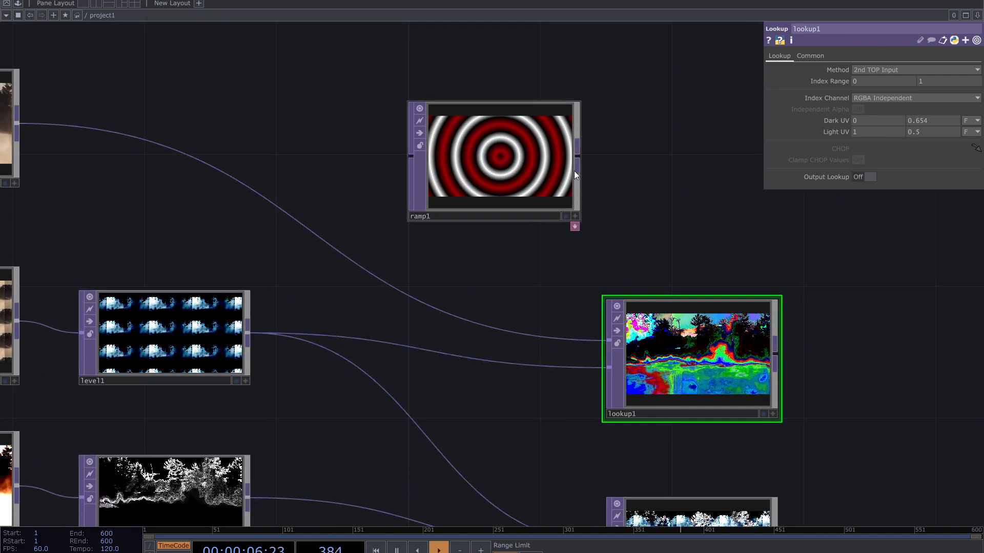
pyautogui.moveTo(684, 280); pyautogui.dragTo(616, 312)
pyautogui.moveTo(576, 421); pyautogui.dragTo(674, 256)
pyautogui.moveTo(453, 221); pyautogui.dragTo(551, 419)
# Disconnect level1 from lookup1's second input and connect ramp1 there instead.
pyautogui.rightClick(530, 251)
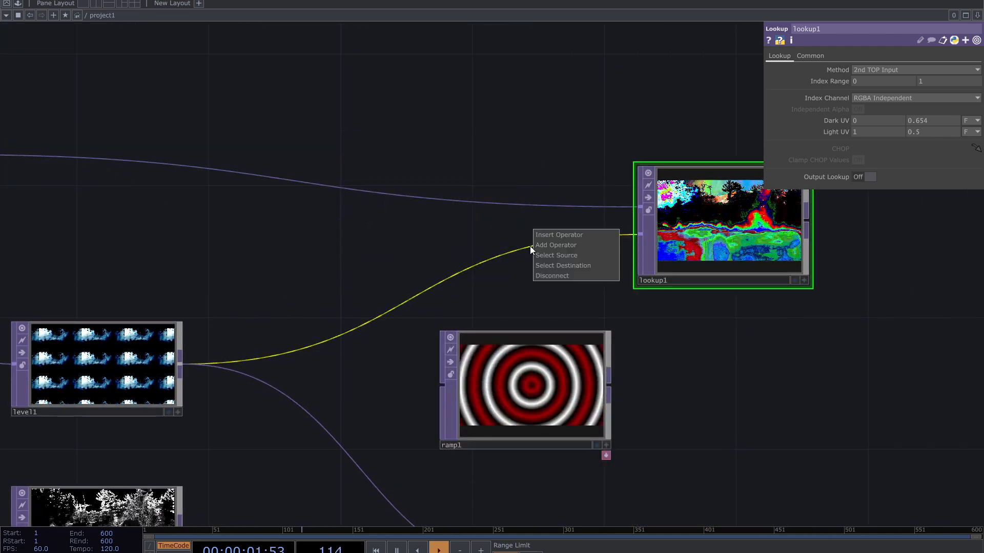
pyautogui.click(545, 275)
pyautogui.moveTo(574, 402); pyautogui.dragTo(640, 234)
pyautogui.moveTo(642, 327); pyautogui.dragTo(590, 347)
# Set the Period of ramp1 to 0.6 and bring it and lookup1 into close view.
pyautogui.click(423, 357)
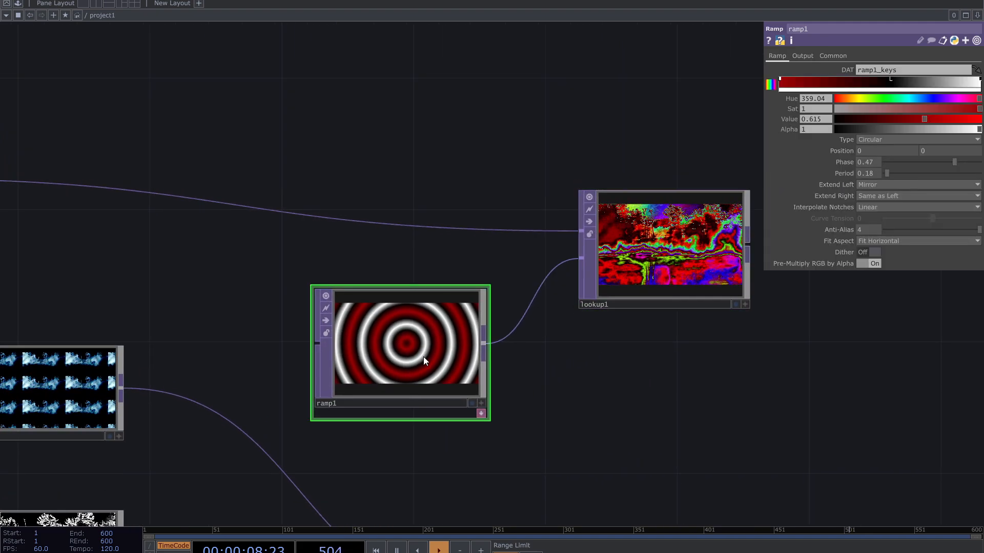
pyautogui.moveTo(898, 173); pyautogui.dragTo(890, 171)
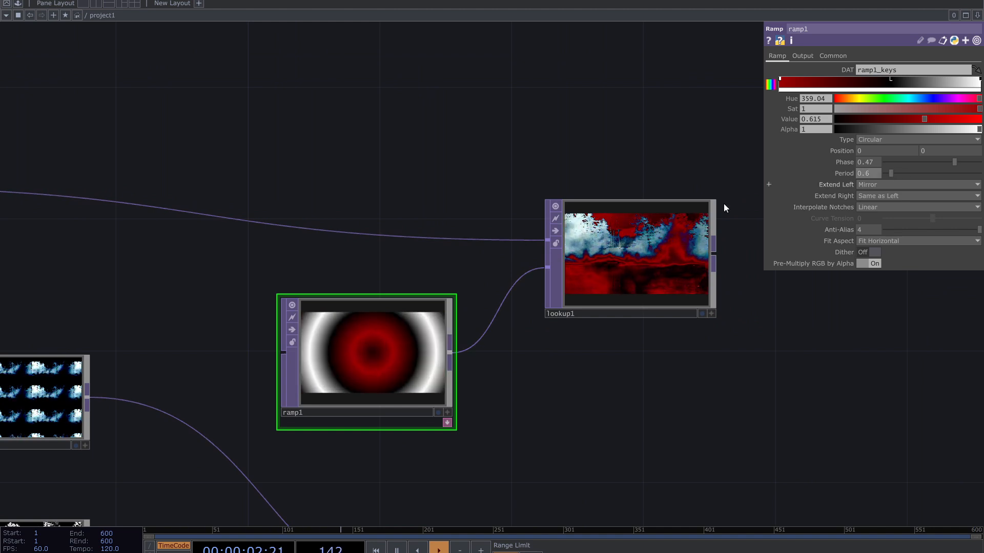
pyautogui.scroll(2, 623, 250)
pyautogui.moveTo(338, 387); pyautogui.dragTo(427, 333)
pyautogui.scroll(2, 621, 334)
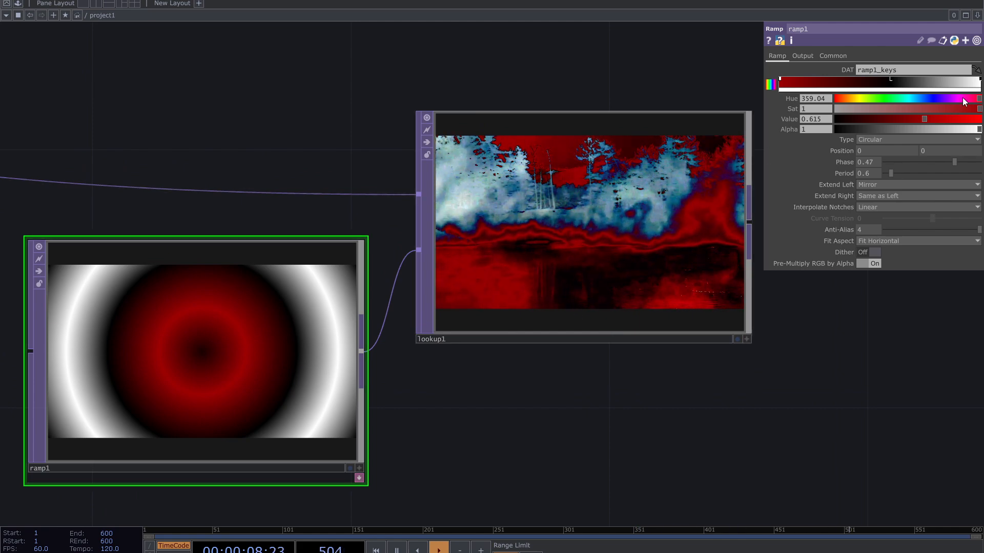
# Recolor the white end key of ramp1 to green with Hue 113 and Saturation 1.
pyautogui.click(979, 82)
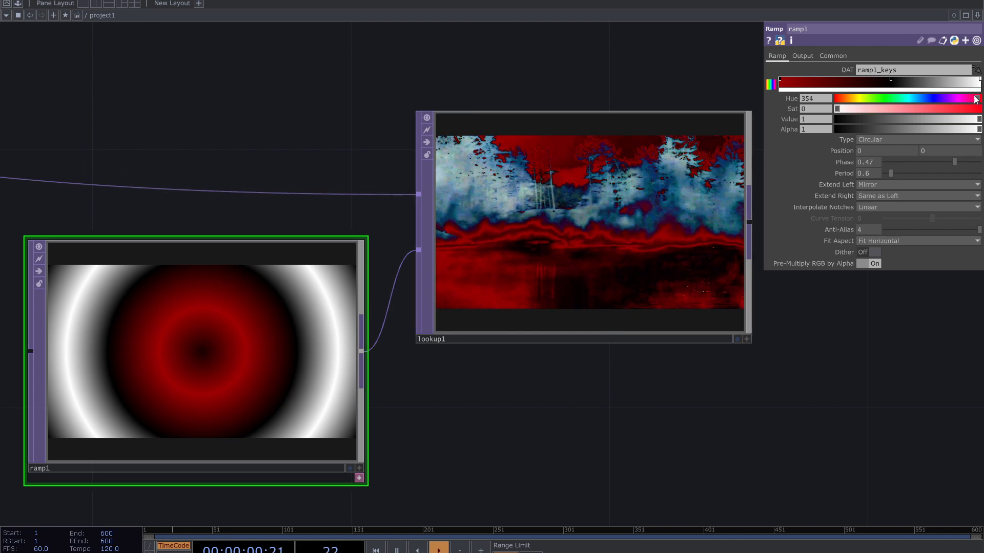
pyautogui.moveTo(936, 99); pyautogui.dragTo(885, 97)
pyautogui.click(959, 109)
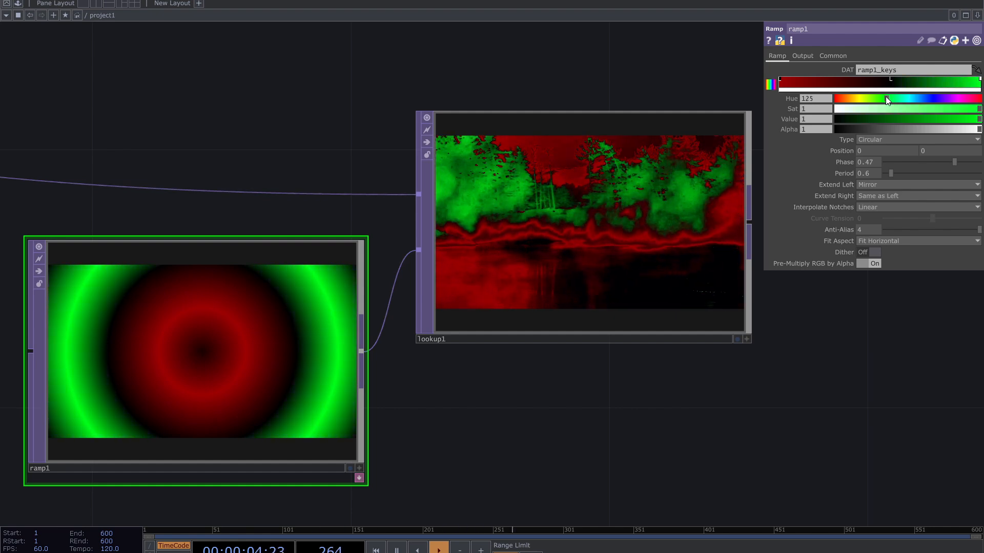
pyautogui.scroll(2, 665, 183)
pyautogui.scroll(-4, 581, 225)
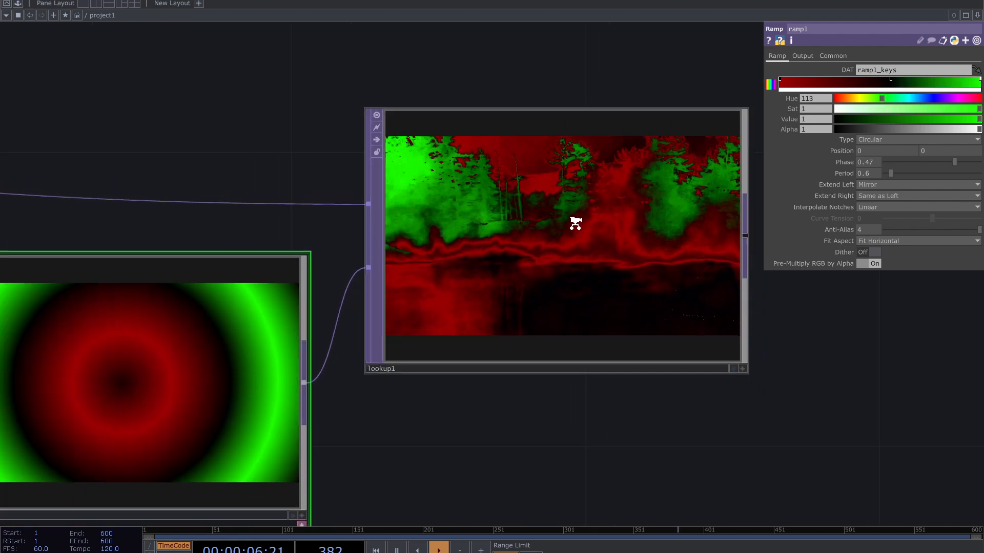
pyautogui.scroll(-8, 564, 388)
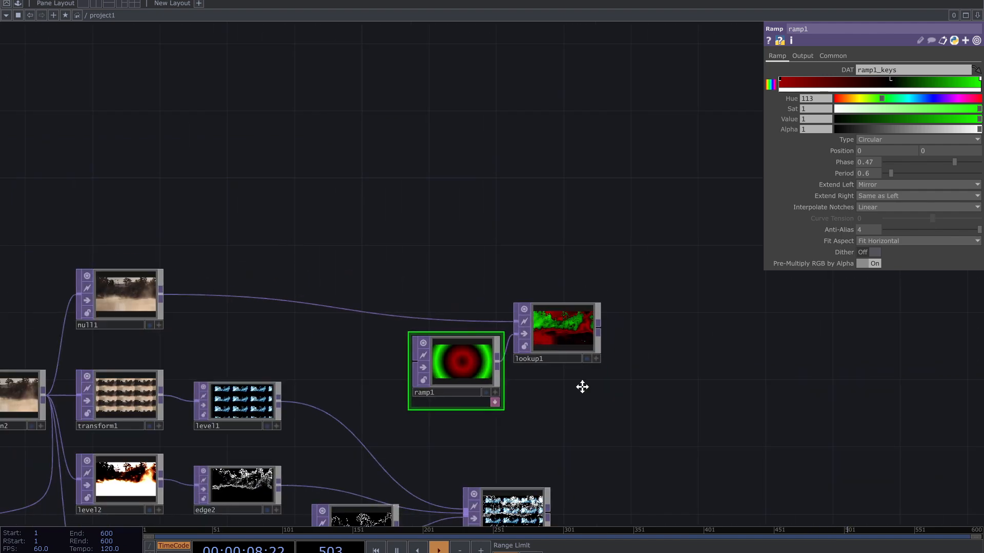
pyautogui.moveTo(201, 426); pyautogui.dragTo(127, 259)
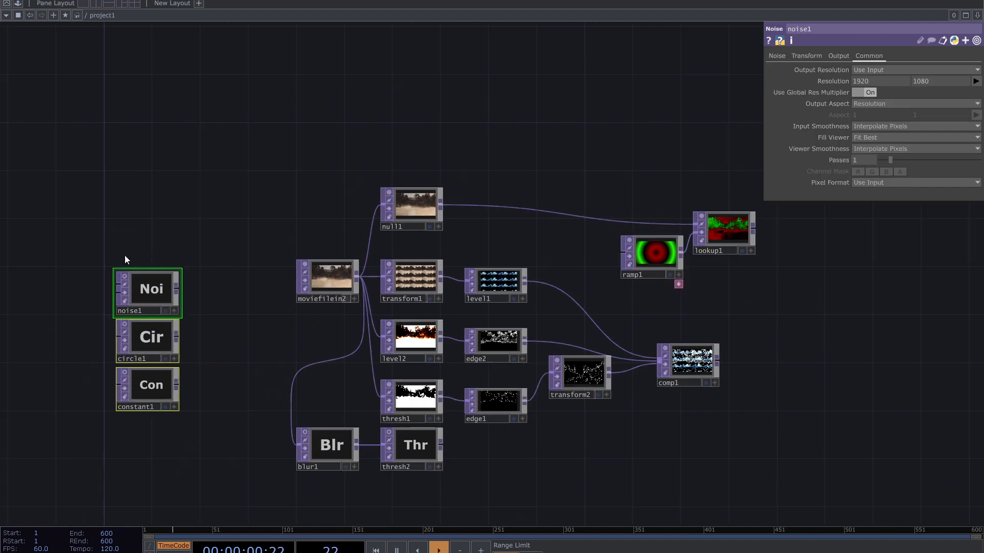
pyautogui.moveTo(203, 341); pyautogui.dragTo(160, 338)
# Rearrange ramp1 and lookup1 in the network so that lookup1 sits directly above comp1.
pyautogui.scroll(10, 701, 306)
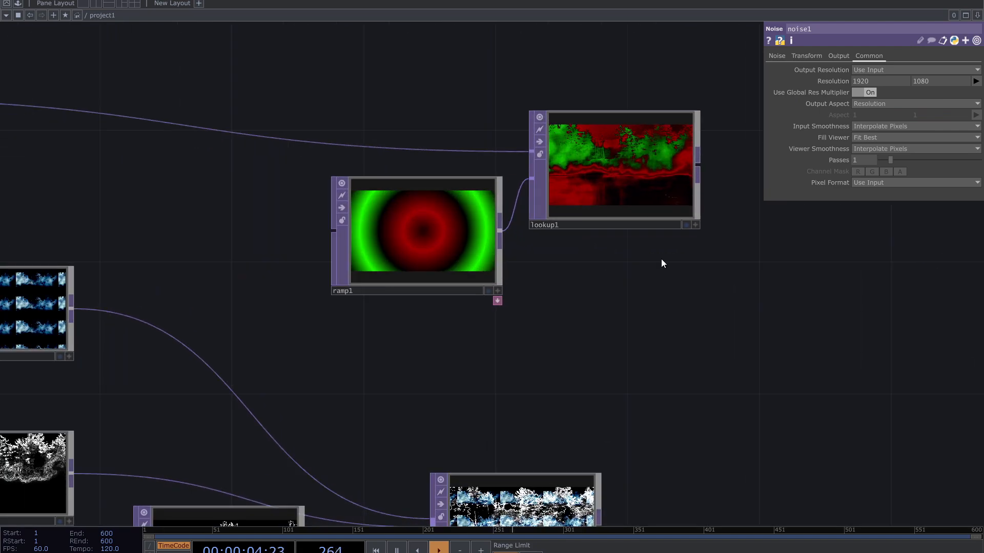
pyautogui.moveTo(585, 380); pyautogui.dragTo(559, 252)
pyautogui.scroll(-3, 526, 318)
pyautogui.moveTo(446, 206); pyautogui.dragTo(375, 253)
pyautogui.moveTo(574, 128); pyautogui.dragTo(549, 222)
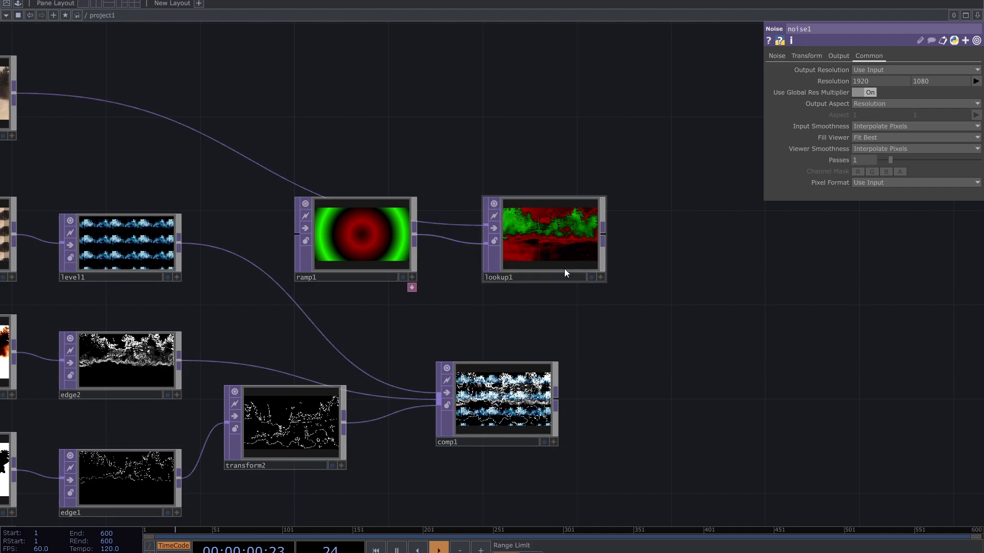
pyautogui.moveTo(527, 253); pyautogui.dragTo(502, 205)
pyautogui.moveTo(552, 277); pyautogui.dragTo(524, 273)
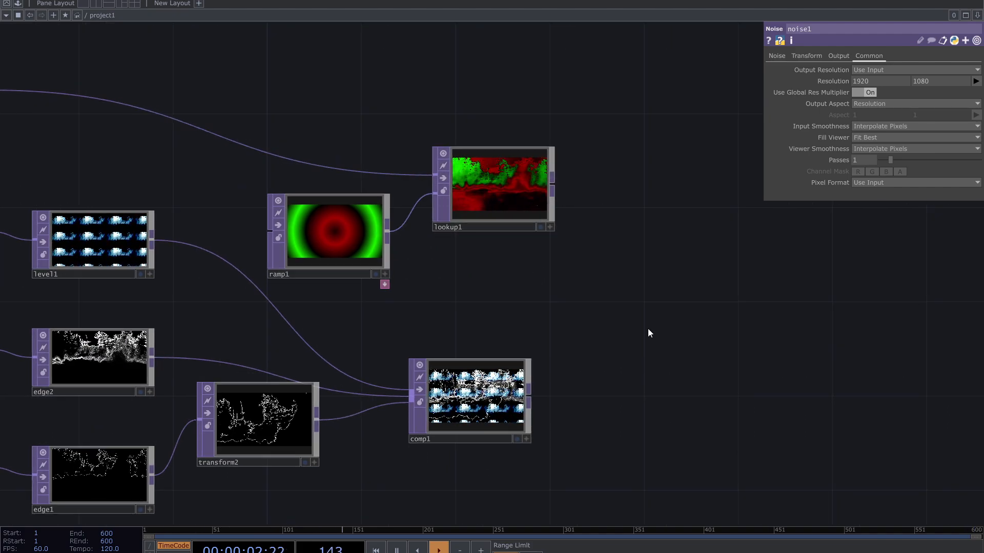
pyautogui.scroll(4, 648, 327)
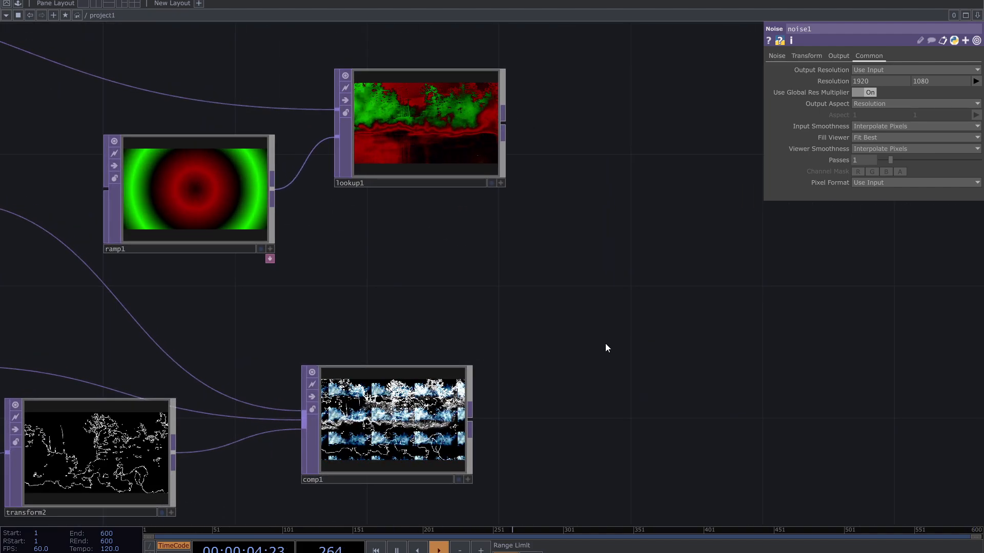
pyautogui.moveTo(447, 164); pyautogui.dragTo(415, 164)
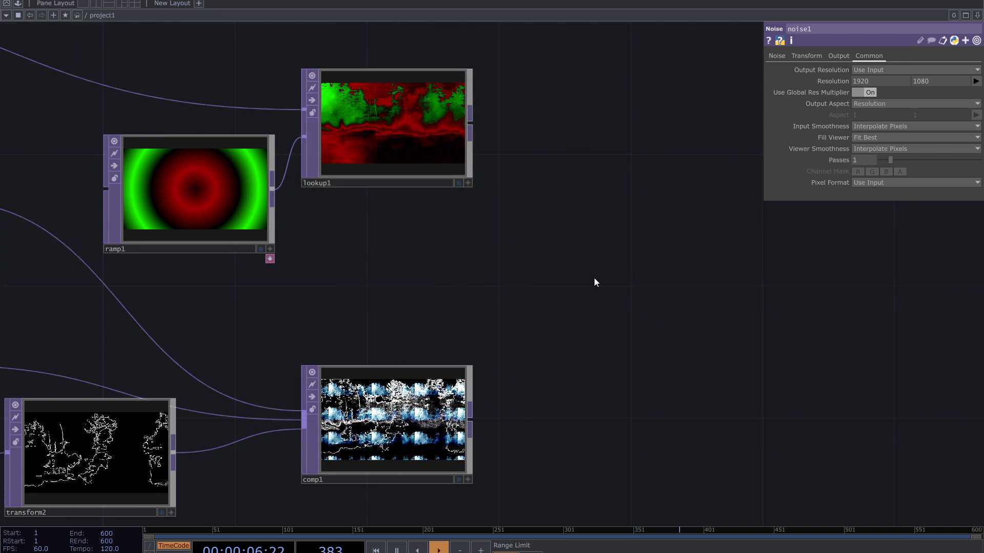
# Add a Composite TOP fed by lookup1's output and connect comp1 as its second input.
pyautogui.moveTo(690, 276); pyautogui.dragTo(658, 267)
pyautogui.moveTo(440, 123); pyautogui.dragTo(610, 281)
pyautogui.write('v')
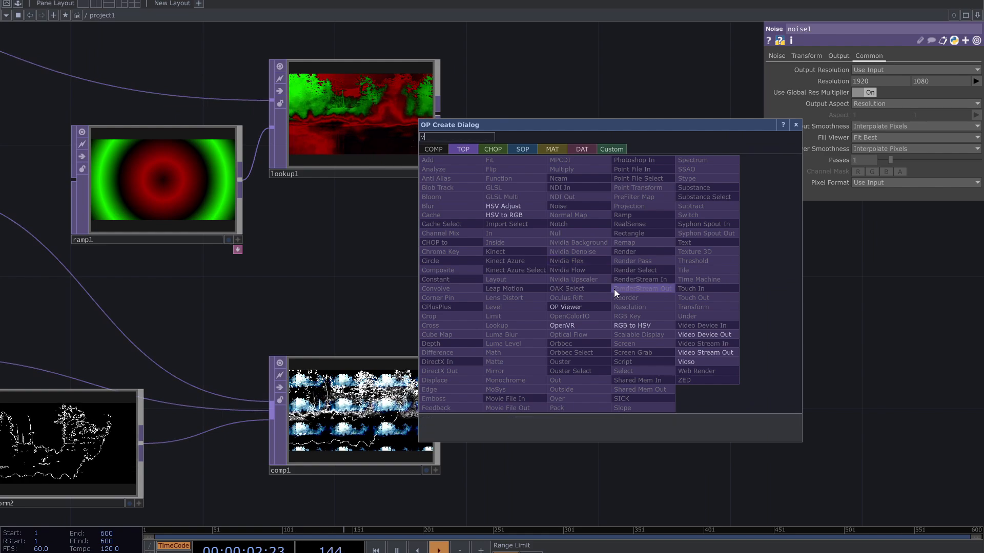
pyautogui.press('BackSpace')
pyautogui.write('c')
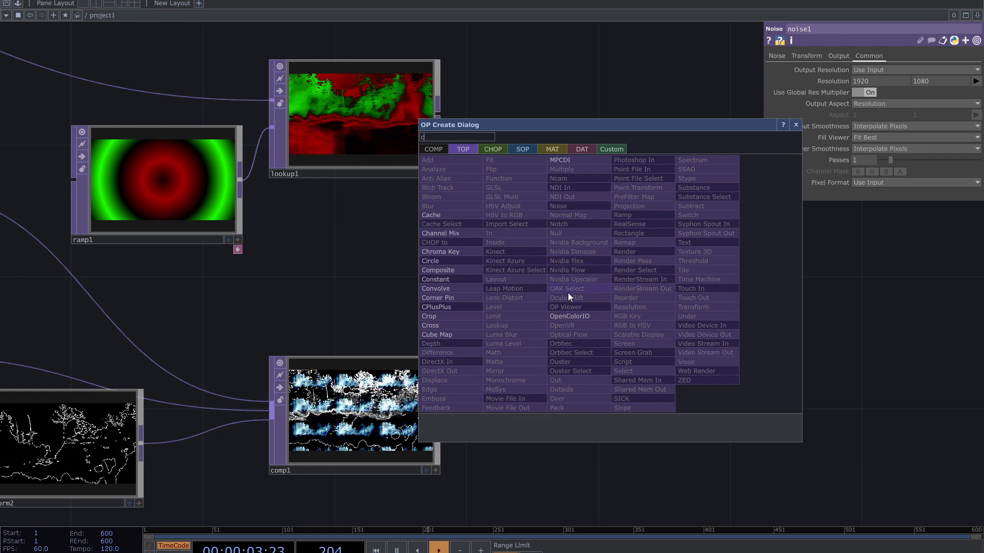
pyautogui.click(459, 270)
pyautogui.click(649, 296)
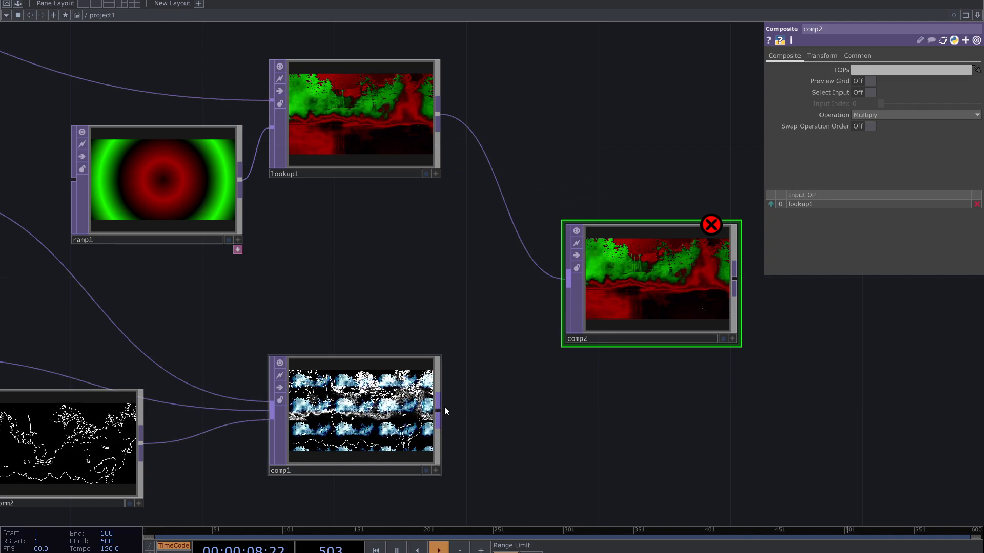
pyautogui.moveTo(444, 407); pyautogui.dragTo(550, 292)
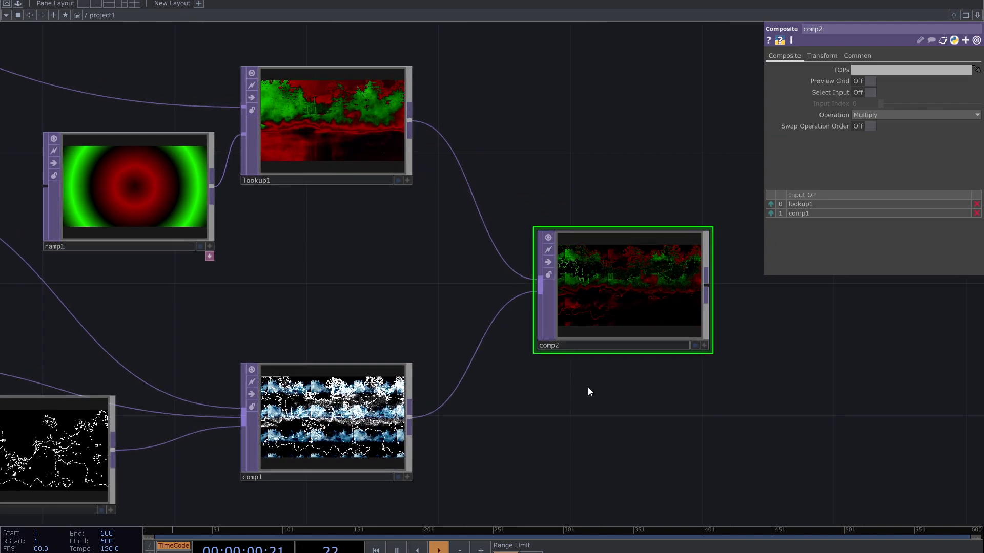
# Move comp2, comp1 and lookup1 closer together, keeping lookup1 stacked above comp1.
pyautogui.moveTo(611, 311); pyautogui.dragTo(559, 329)
pyautogui.scroll(3, 558, 330)
pyautogui.scroll(-3, 561, 336)
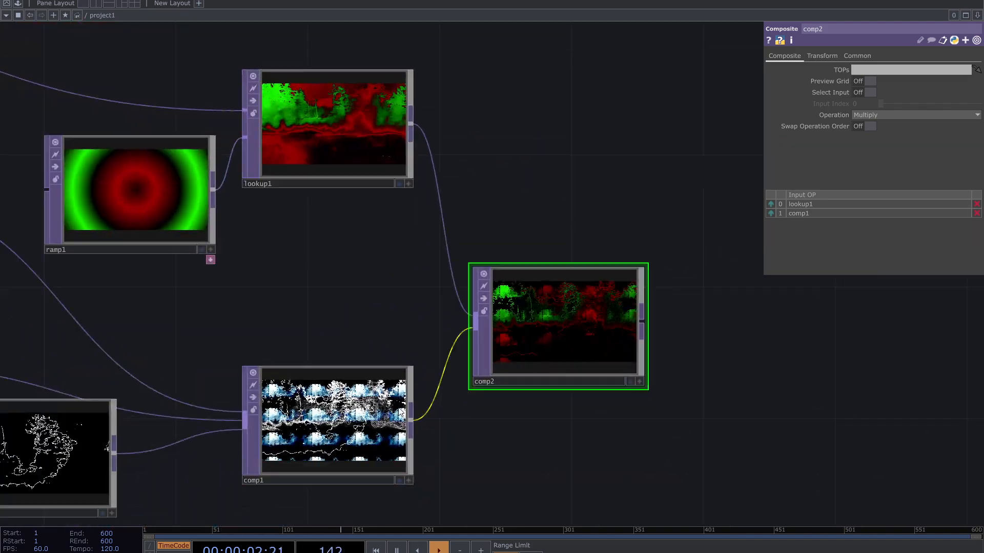
pyautogui.moveTo(346, 420); pyautogui.dragTo(378, 354)
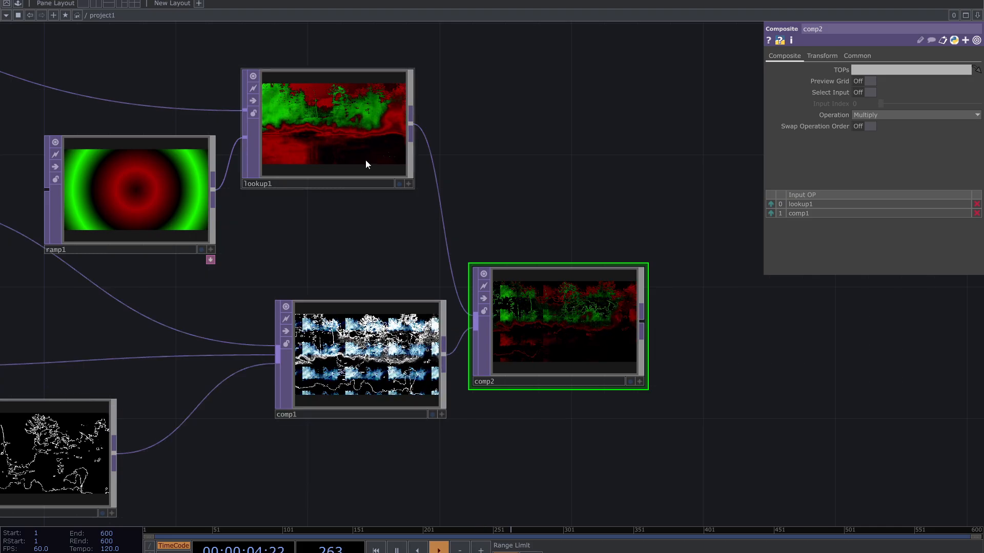
pyautogui.moveTo(365, 164); pyautogui.dragTo(400, 267)
# Compare the available blend operations in comp2's Preview Grid and switch the grid off again.
pyautogui.scroll(4, 492, 421)
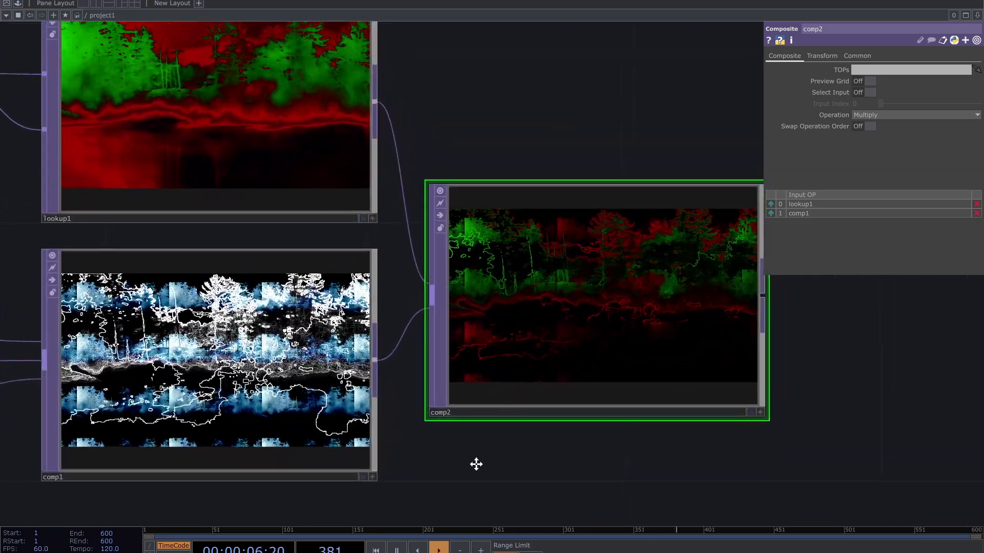
pyautogui.moveTo(822, 368); pyautogui.dragTo(817, 391)
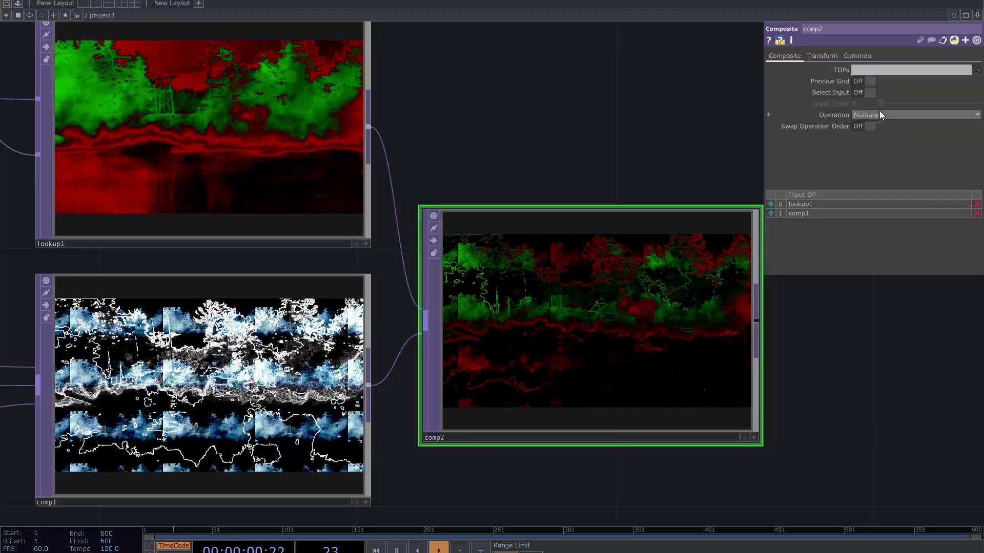
pyautogui.click(867, 82)
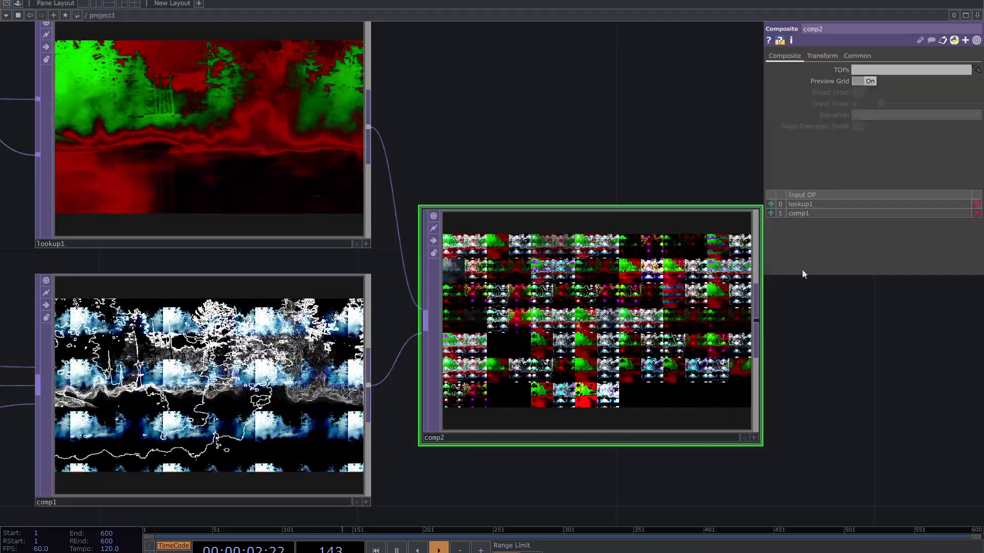
pyautogui.scroll(4, 666, 338)
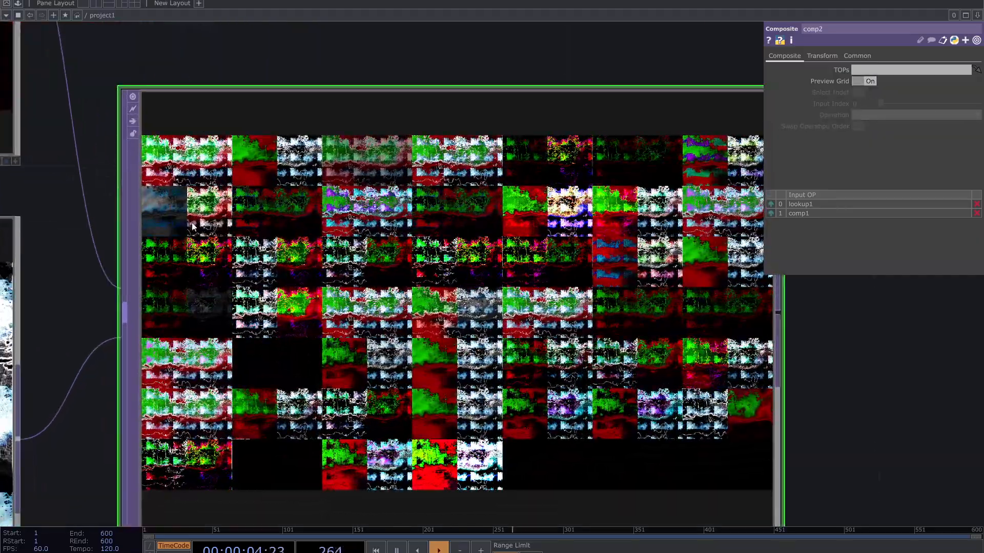
pyautogui.click(865, 82)
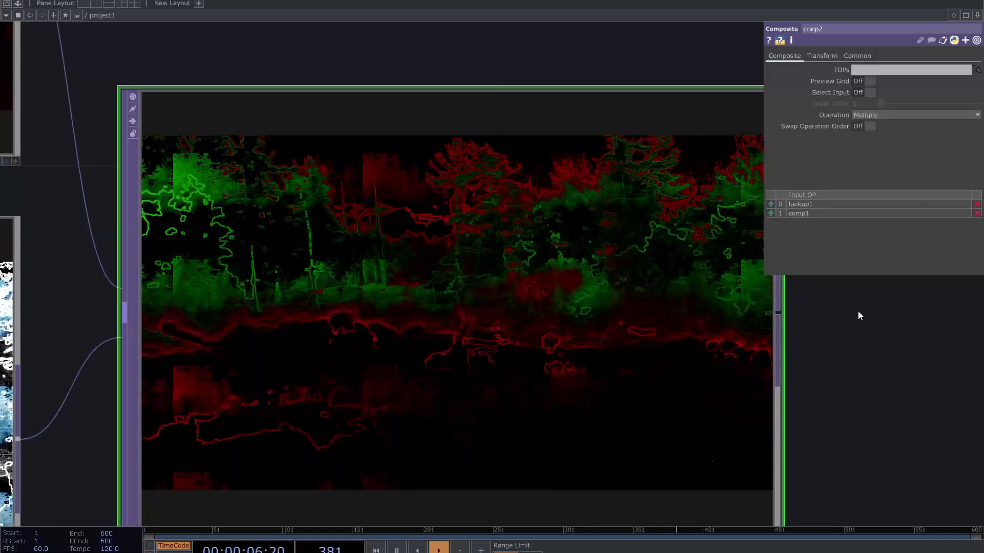
# Add a Displace TOP in the empty area below comp1 and comp2.
pyautogui.scroll(-8, 859, 315)
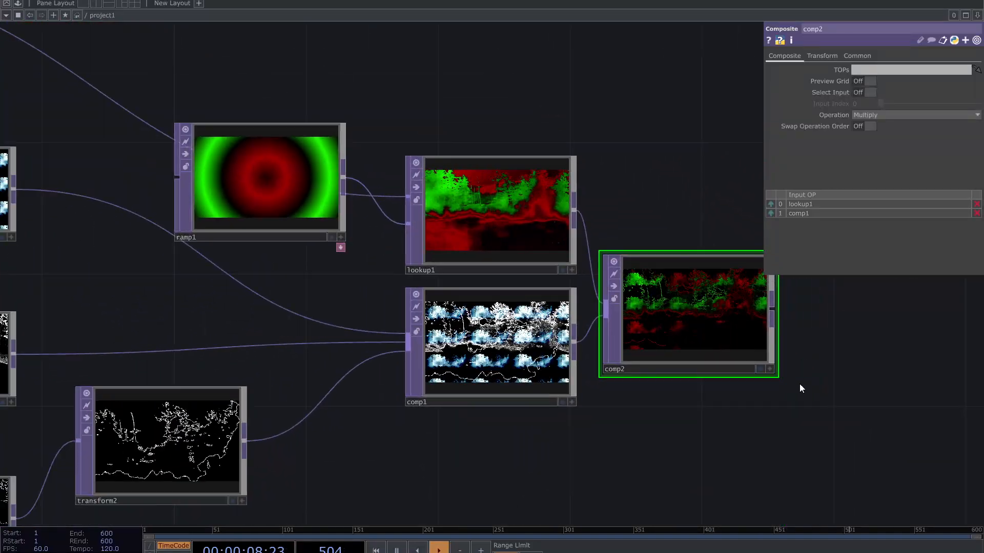
pyautogui.scroll(-6, 799, 389)
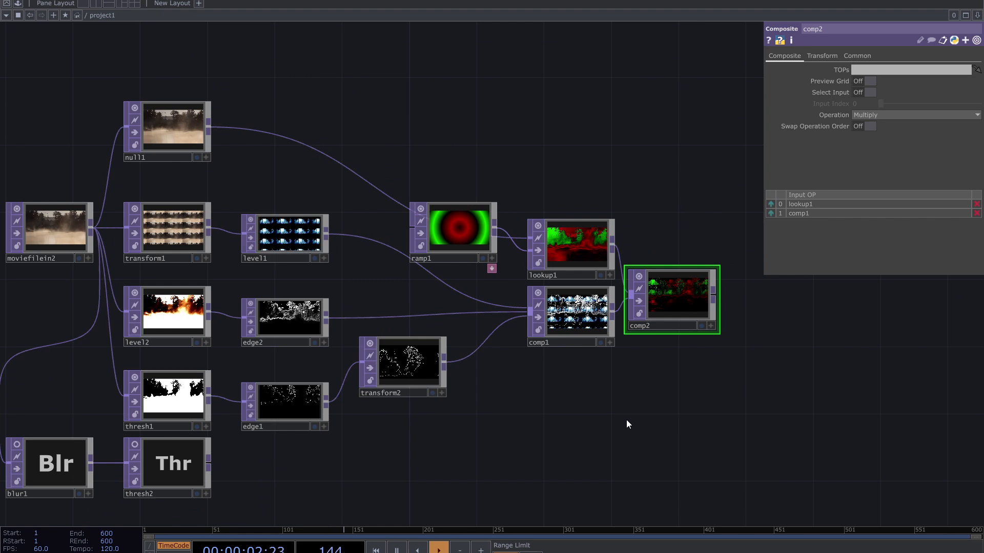
pyautogui.press('Tab')
pyautogui.write('d')
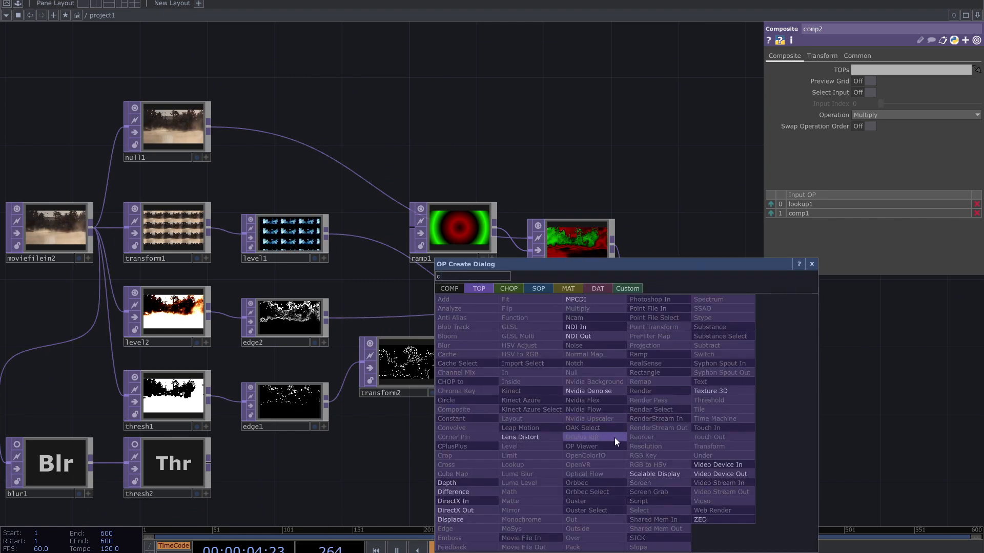
pyautogui.click(479, 521)
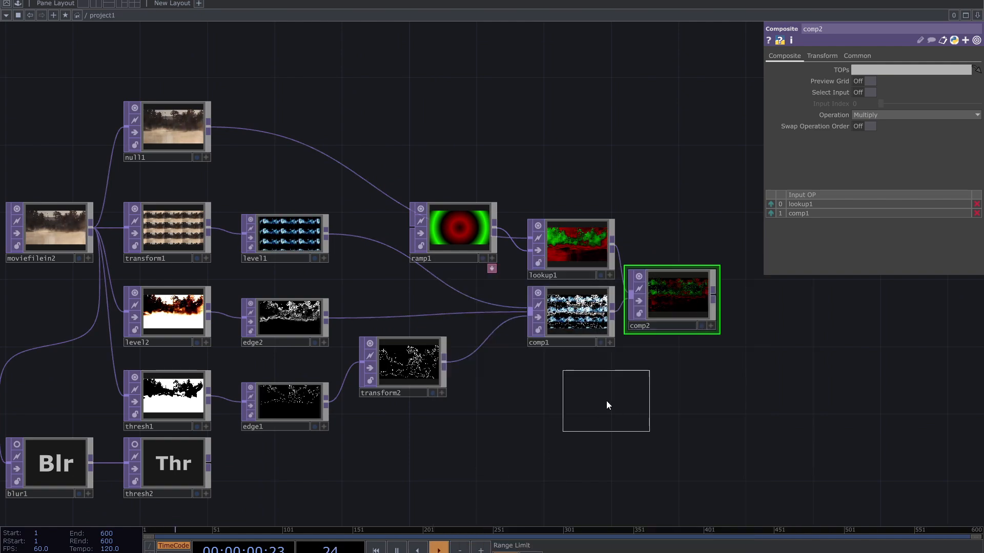
pyautogui.click(606, 402)
# Place displace1 above comp2, then connect lookup1 to its first input and comp1 to its second input.
pyautogui.scroll(2, 607, 404)
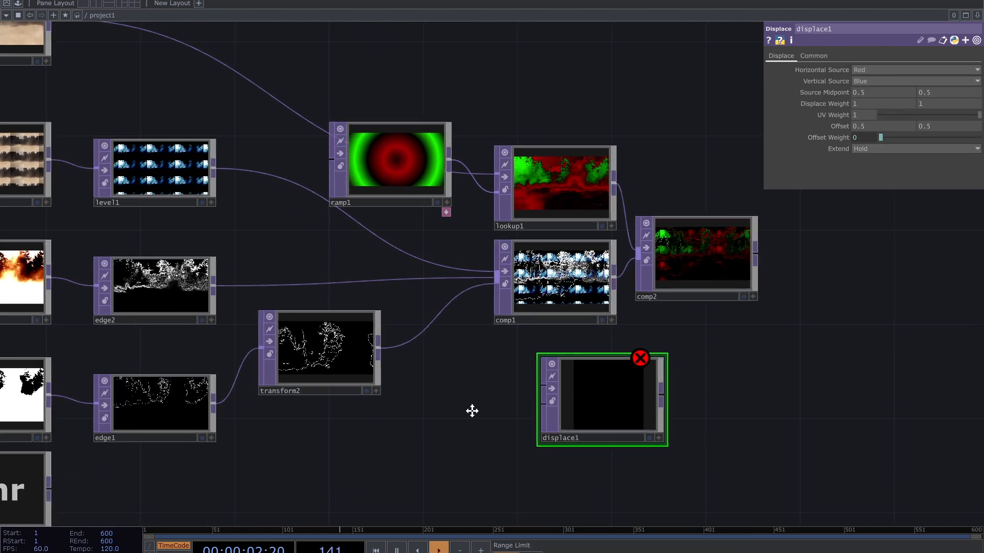
pyautogui.moveTo(471, 408); pyautogui.dragTo(313, 509)
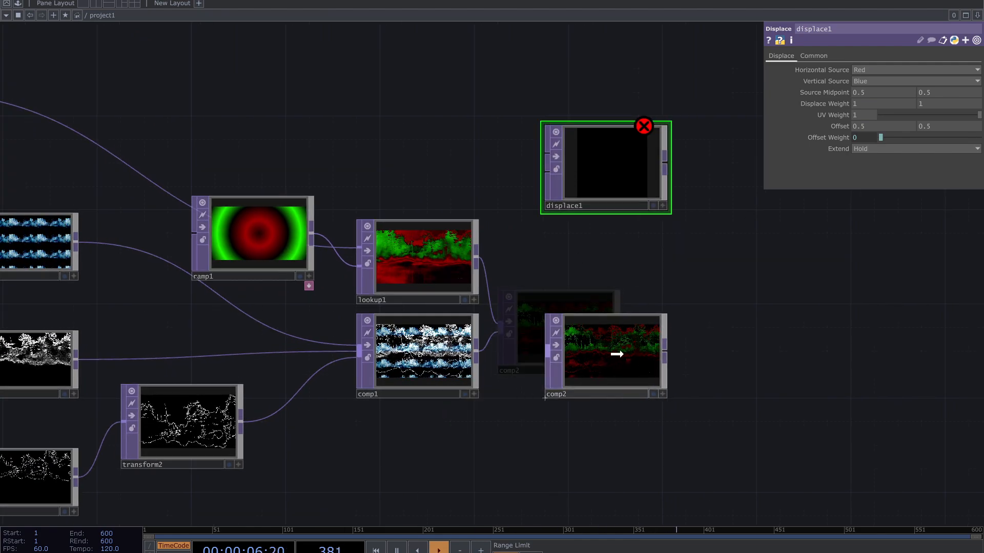
pyautogui.scroll(2, 536, 333)
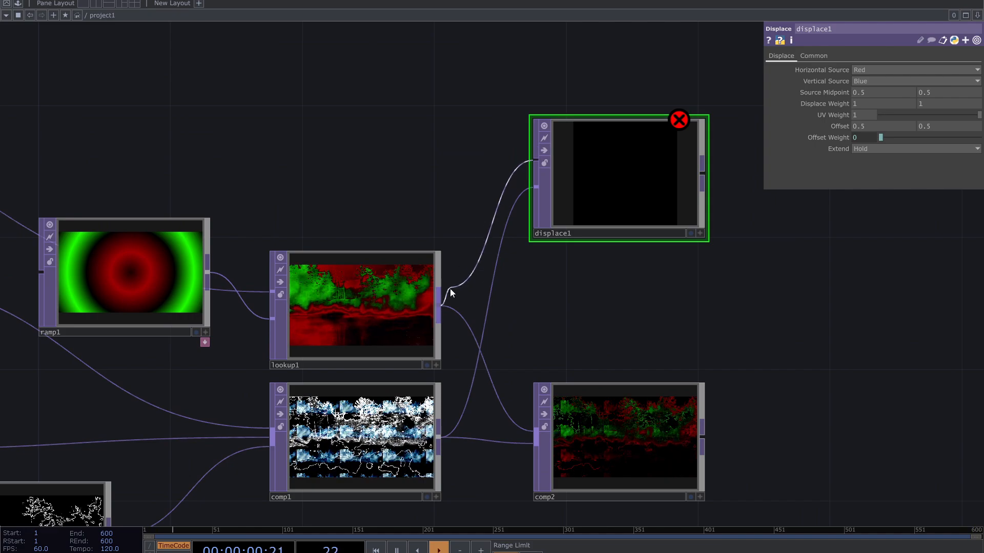
pyautogui.moveTo(603, 286); pyautogui.dragTo(589, 337)
pyautogui.scroll(5, 607, 266)
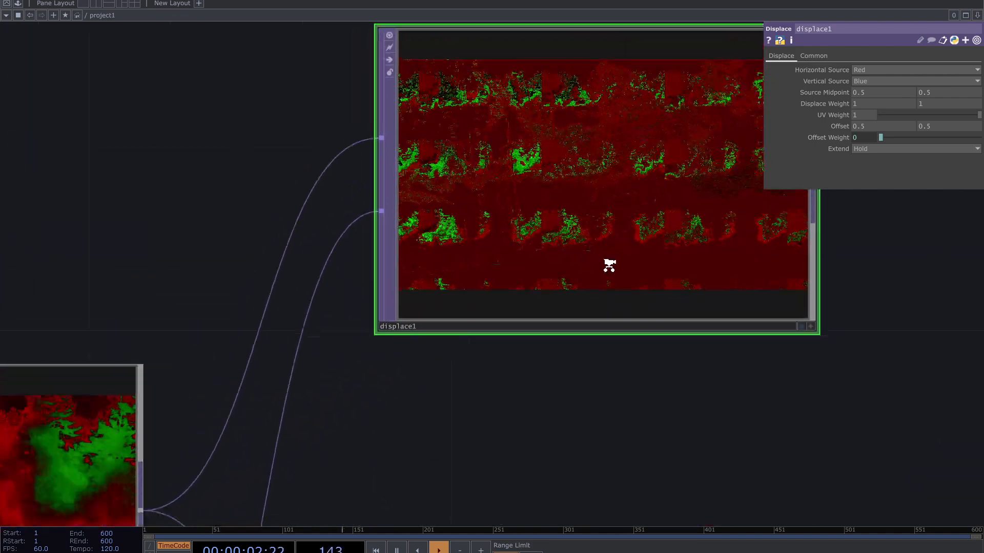
# Reduce displace1's Displace Weight to 0.018 for both the horizontal and vertical values.
pyautogui.scroll(-3, 603, 226)
pyautogui.moveTo(583, 221); pyautogui.dragTo(486, 350)
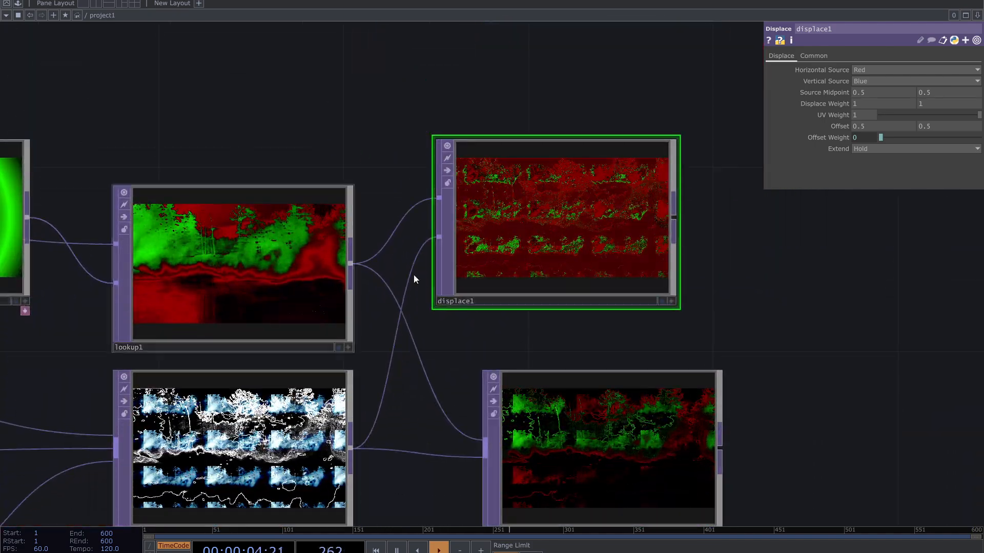
pyautogui.scroll(6, 575, 229)
pyautogui.moveTo(919, 260); pyautogui.dragTo(896, 346)
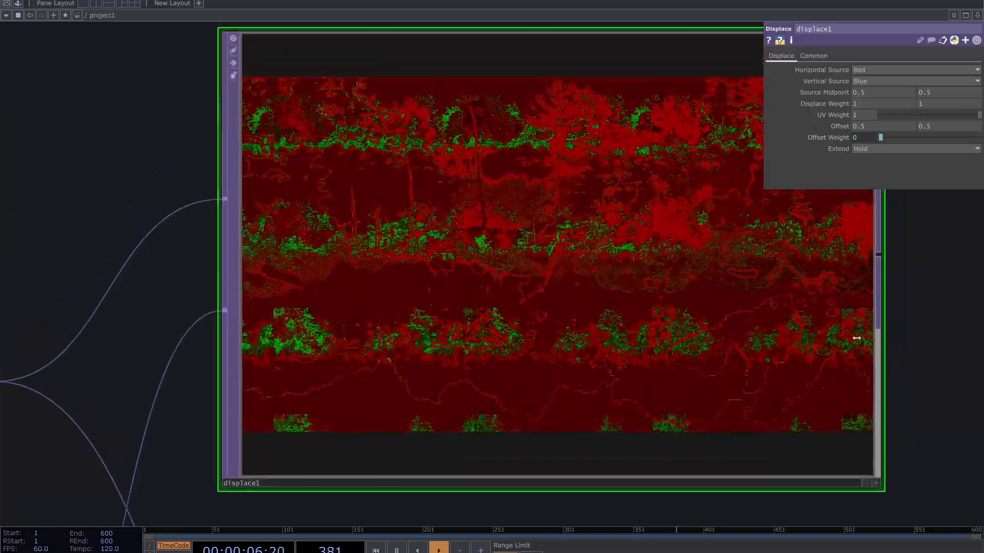
pyautogui.moveTo(843, 105)
pyautogui.mouseDown(button='middle')
pyautogui.moveTo(836, 94)
pyautogui.moveTo(816, 93)
pyautogui.moveTo(856, 127)
pyautogui.mouseUp(button='middle')
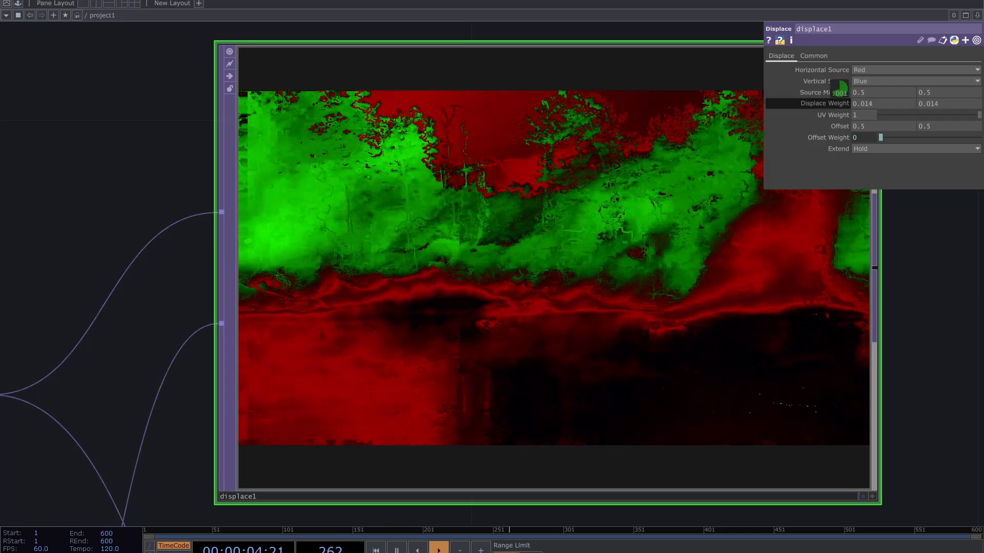
pyautogui.moveTo(840, 89); pyautogui.dragTo(840, 89, button='middle')
# Move comp2 lower in the network and place displace1 close beside lookup1 and comp1.
pyautogui.scroll(-6, 580, 255)
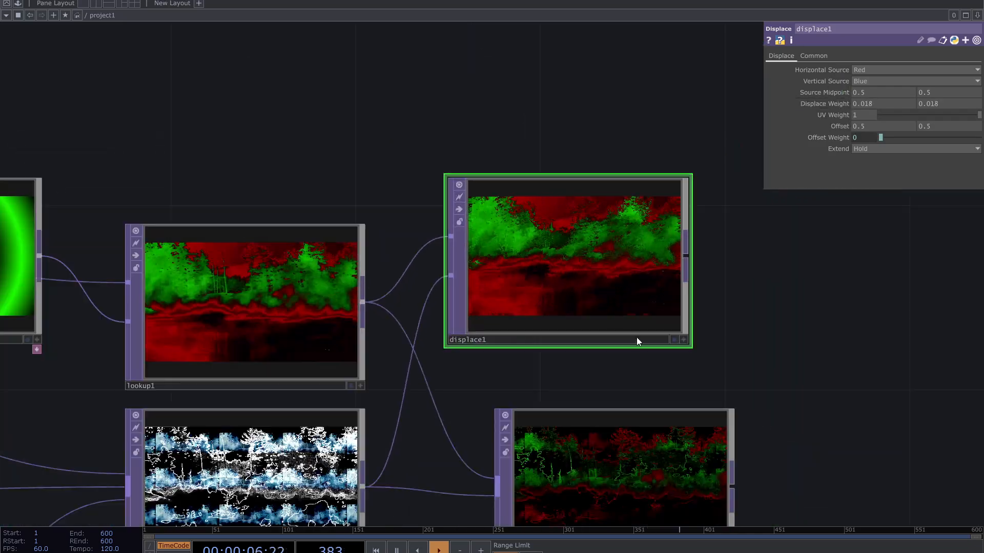
pyautogui.scroll(-2, 636, 337)
pyautogui.moveTo(731, 254); pyautogui.dragTo(730, 121)
pyautogui.moveTo(619, 324); pyautogui.dragTo(619, 421)
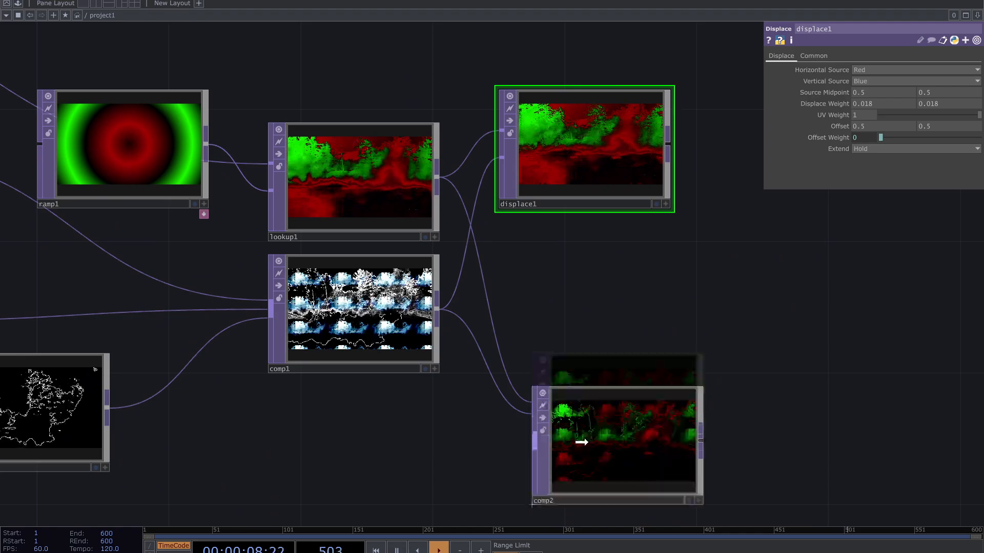
pyautogui.scroll(6, 488, 327)
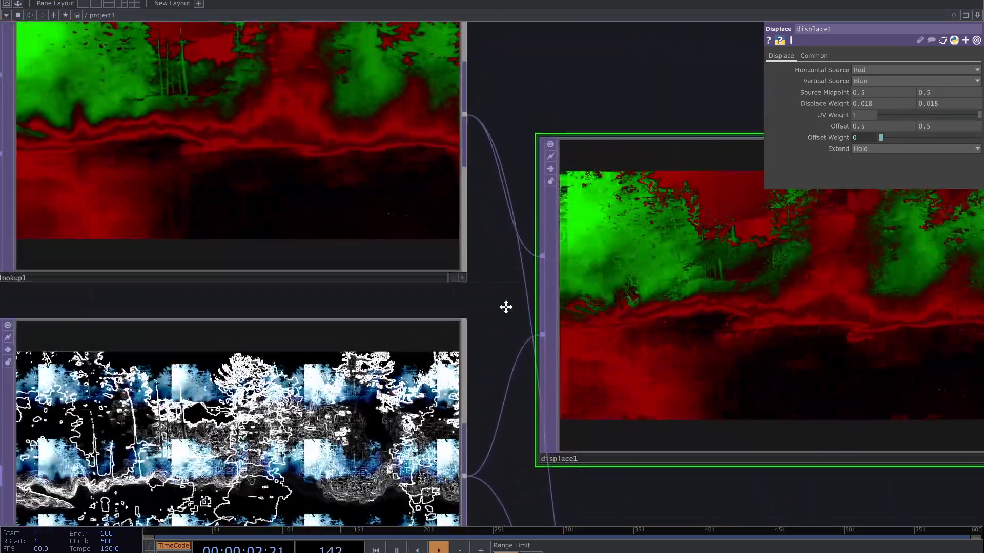
pyautogui.scroll(-3, 502, 306)
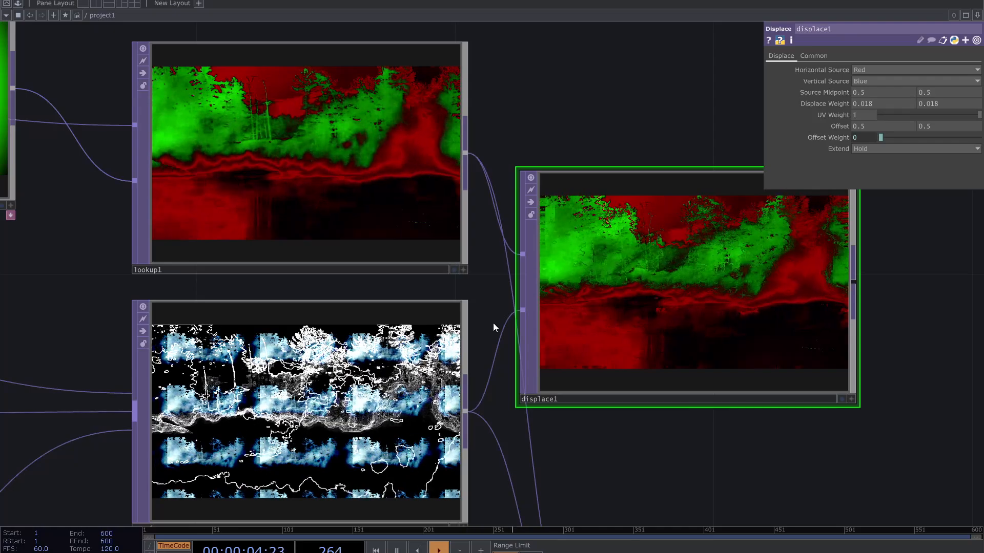
# Display lookup1, comp1 and displace1 together as network backdrops to compare the inputs with the displaced image.
pyautogui.moveTo(579, 416); pyautogui.dragTo(402, 293)
pyautogui.moveTo(448, 299); pyautogui.dragTo(585, 300, button='middle')
pyautogui.scroll(-3, 585, 300)
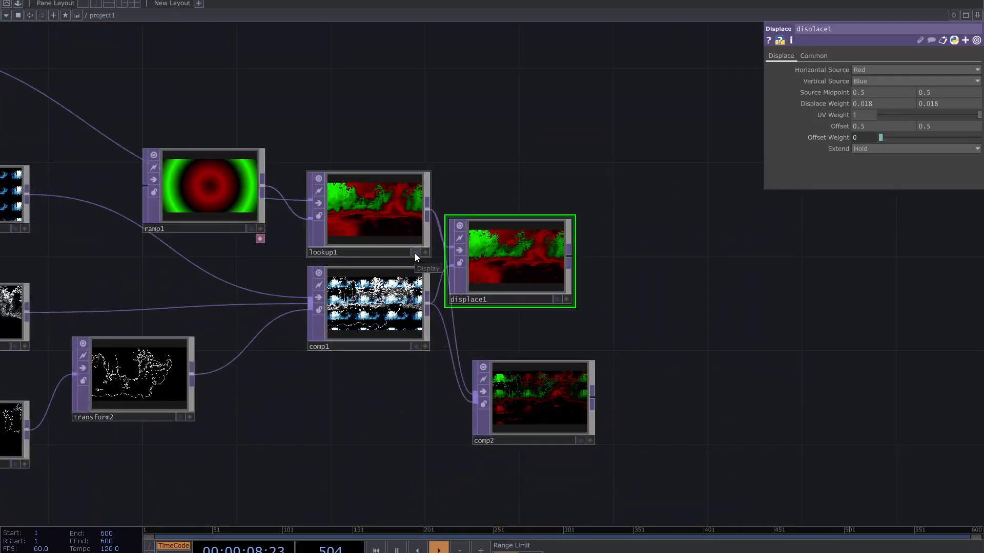
pyautogui.click(416, 252)
pyautogui.click(416, 346)
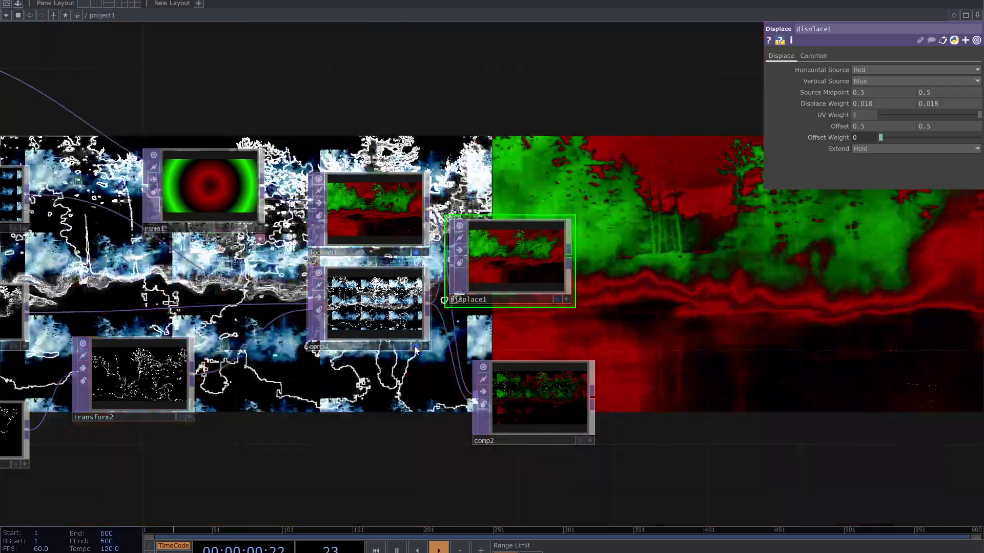
pyautogui.click(558, 299)
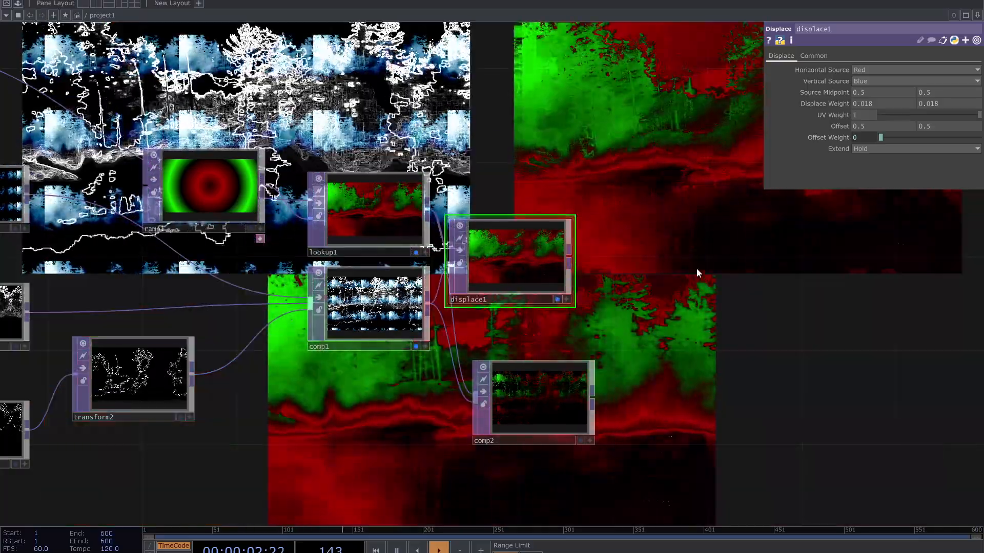
pyautogui.moveTo(640, 248); pyautogui.dragTo(201, 316)
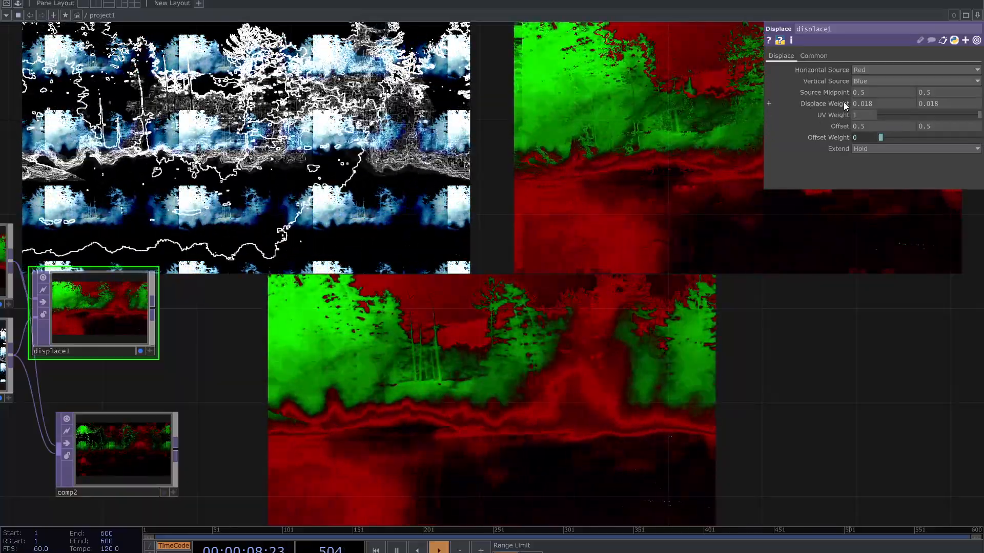
# Set displace1's Source Midpoint to 0, 0 and its Displace Weight to 0.052 on both axes.
pyautogui.moveTo(839, 96); pyautogui.dragTo(737, 225, button='middle')
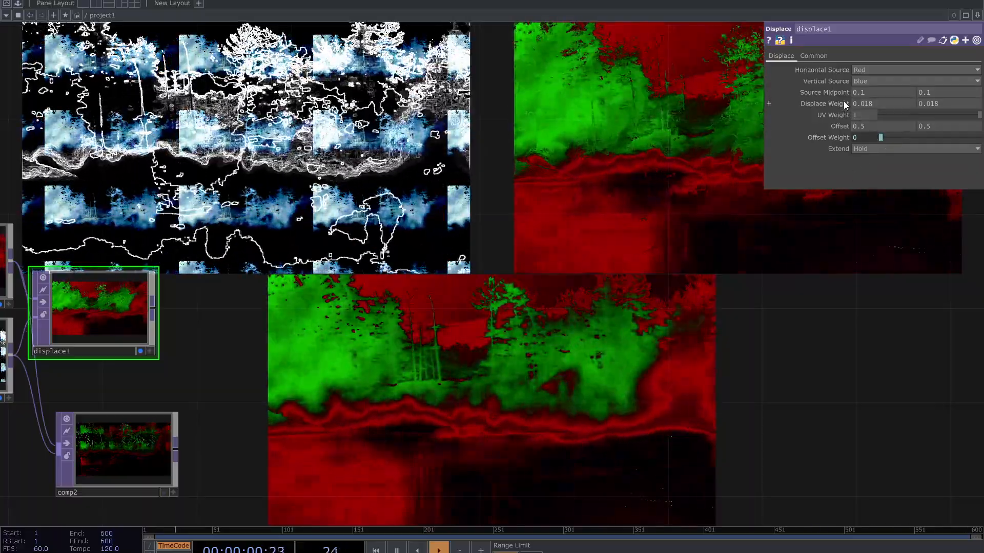
pyautogui.middleClick(841, 94)
pyautogui.moveTo(841, 94); pyautogui.dragTo(850, 124, button='middle')
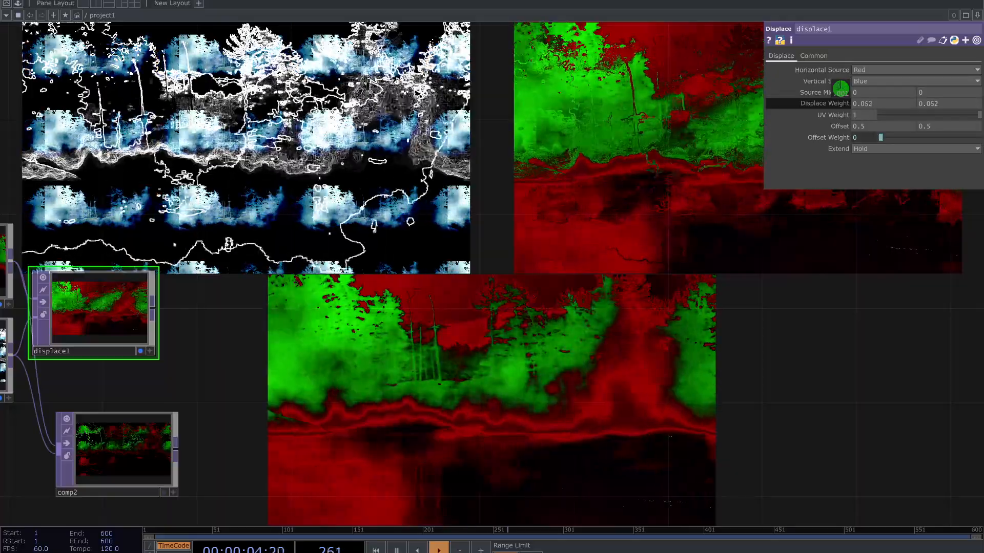
pyautogui.moveTo(841, 89); pyautogui.dragTo(841, 89, button='middle')
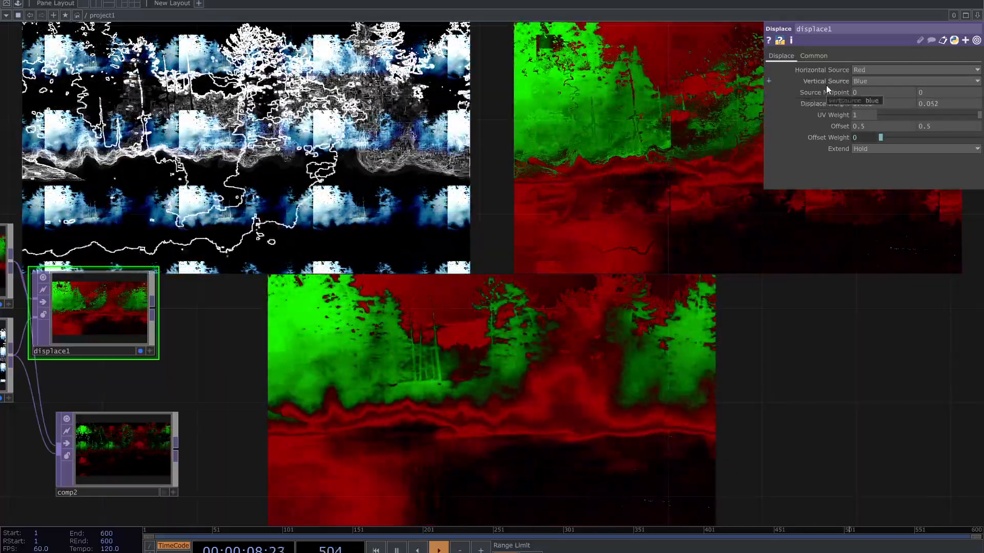
# Hide the parameter window to examine the three backdrop images unobstructed, and show it again.
pyautogui.press('p')
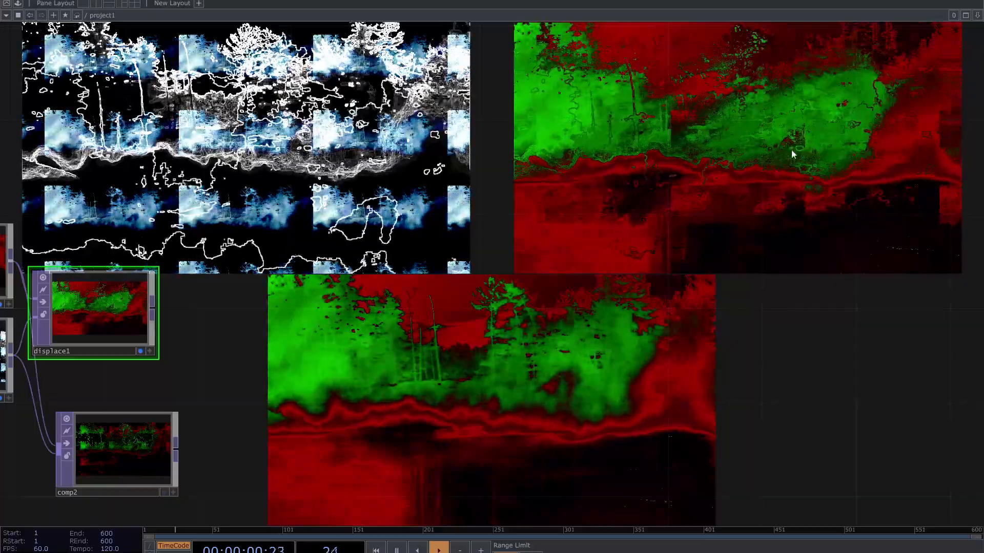
pyautogui.moveTo(528, 287); pyautogui.dragTo(683, 283)
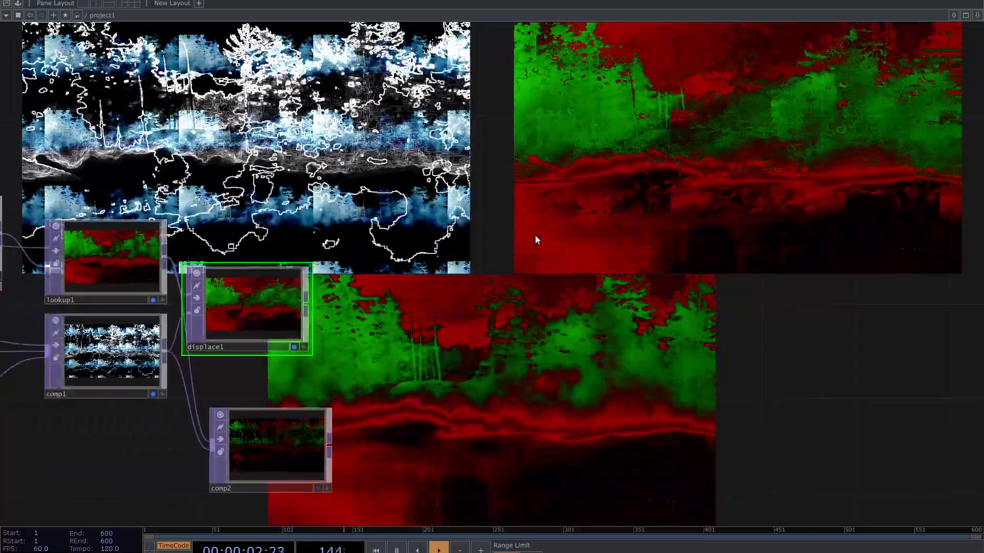
pyautogui.press('p')
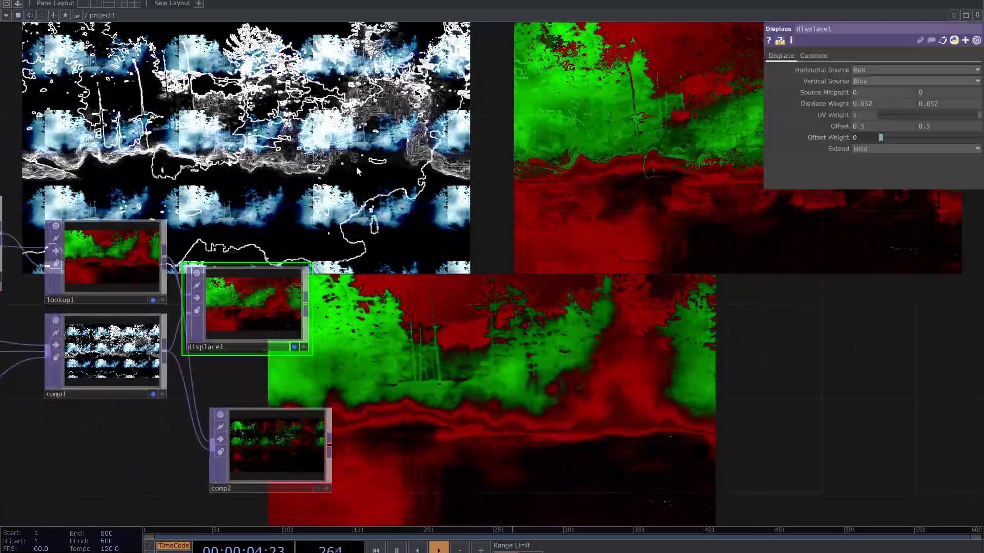
pyautogui.moveTo(356, 166); pyautogui.dragTo(379, 178)
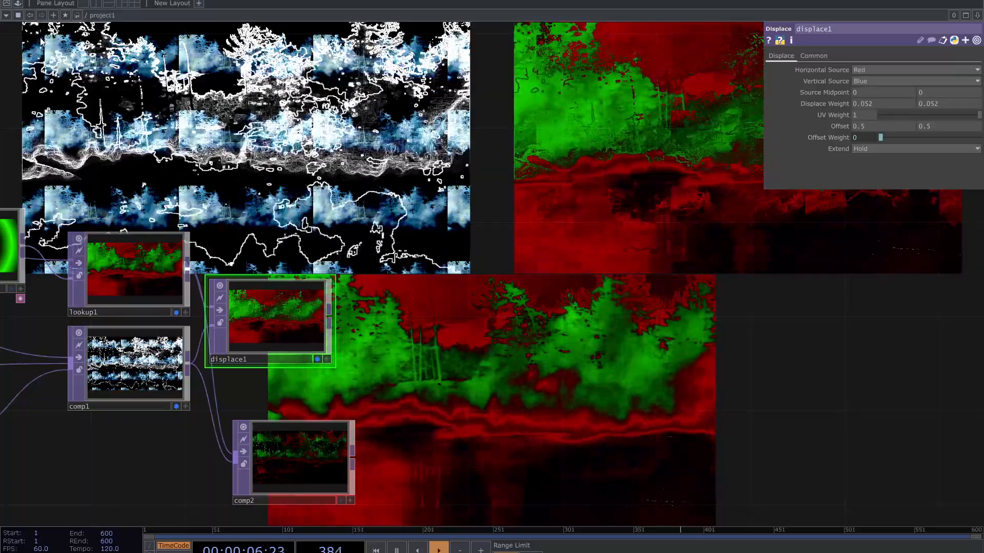
# Split the workspace into two side-by-side panes and switch off the backdrop display of comp1, lookup1 and displace1.
pyautogui.click(95, 5)
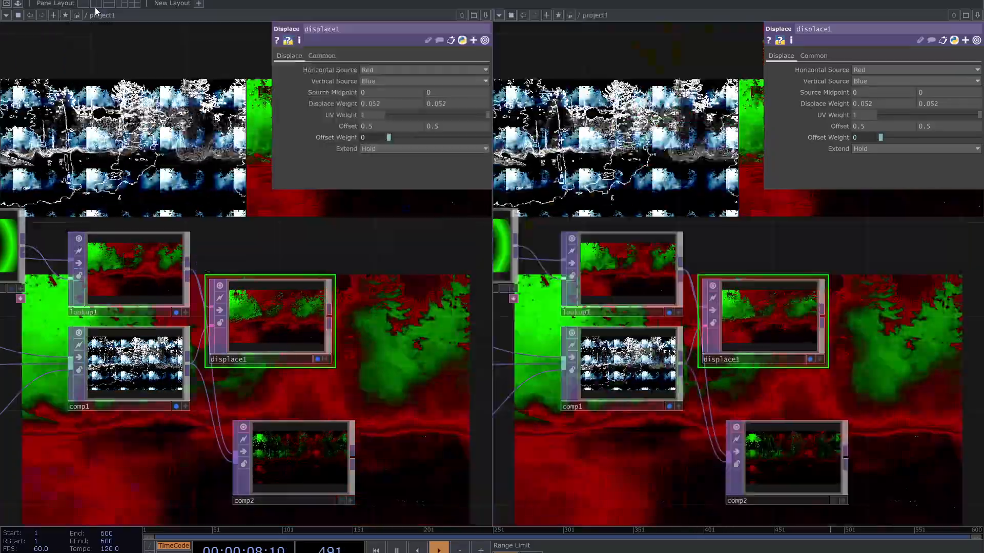
pyautogui.moveTo(665, 418); pyautogui.dragTo(666, 355)
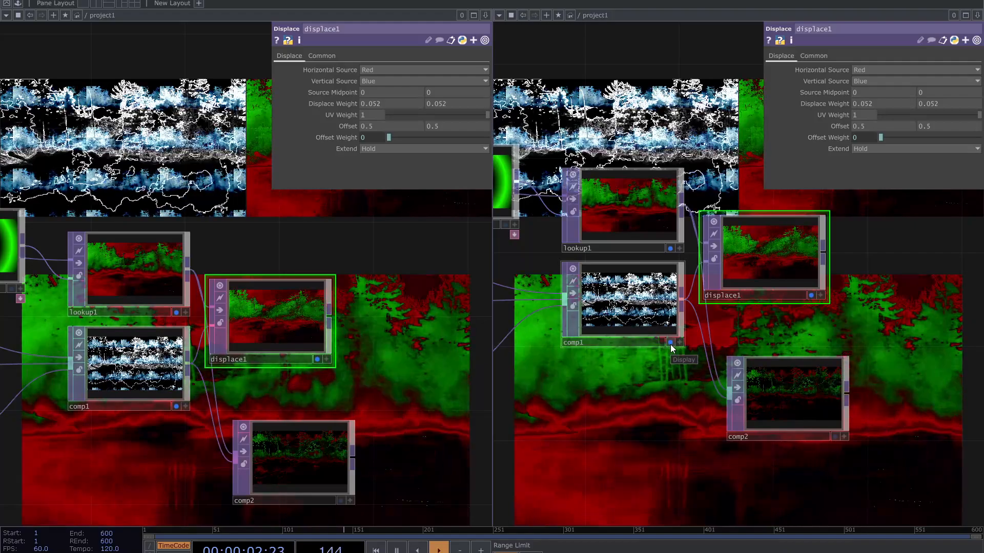
pyautogui.click(670, 343)
pyautogui.click(670, 248)
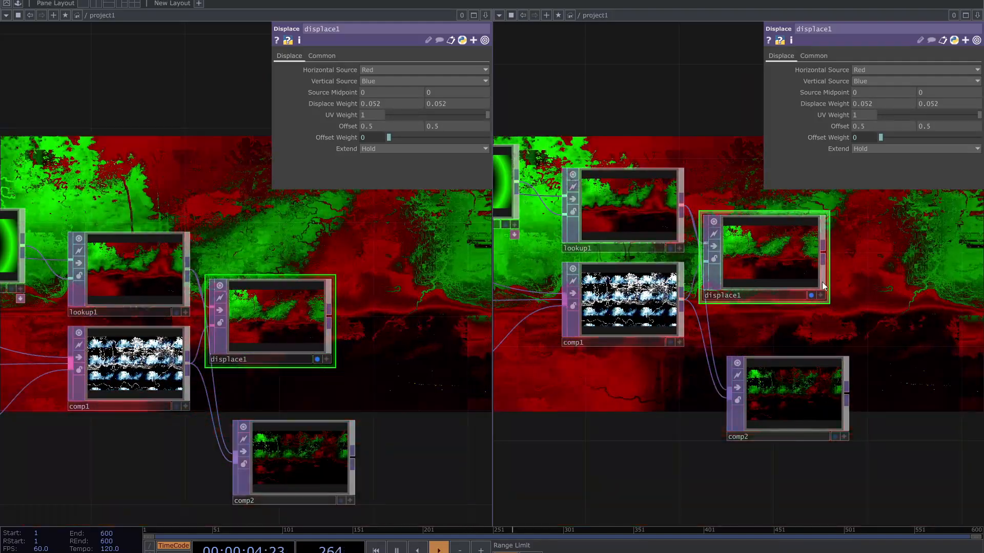
pyautogui.click(810, 295)
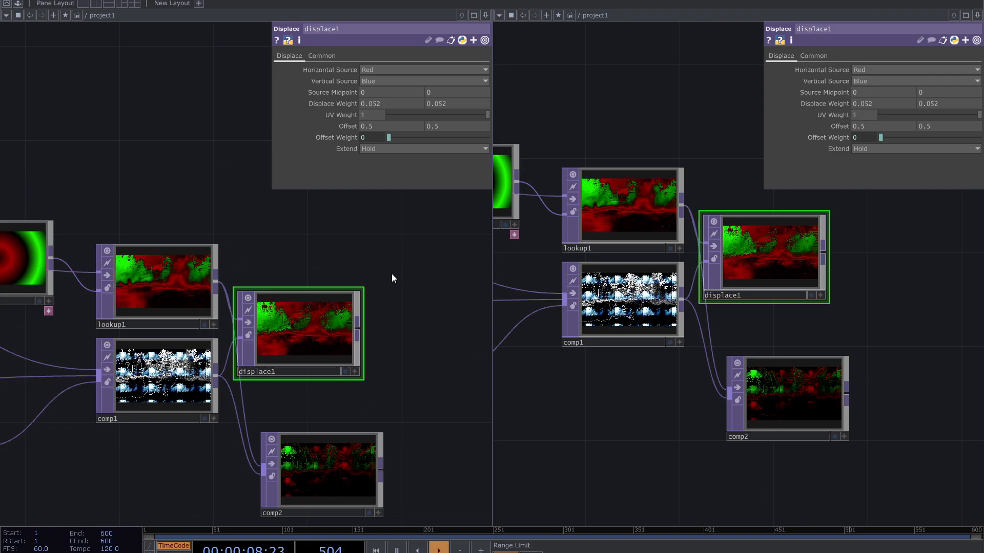
# Display lookup1 as the backdrop and turn off Backdrop TOPs in the pane used for editing the network.
pyautogui.scroll(5, 210, 279)
pyautogui.moveTo(287, 255); pyautogui.dragTo(477, 190)
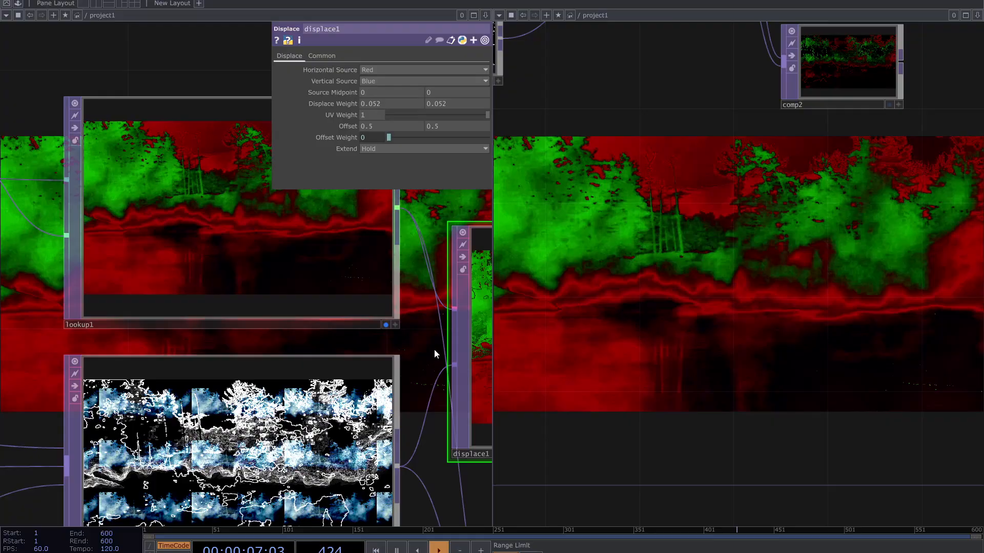
pyautogui.rightClick(422, 324)
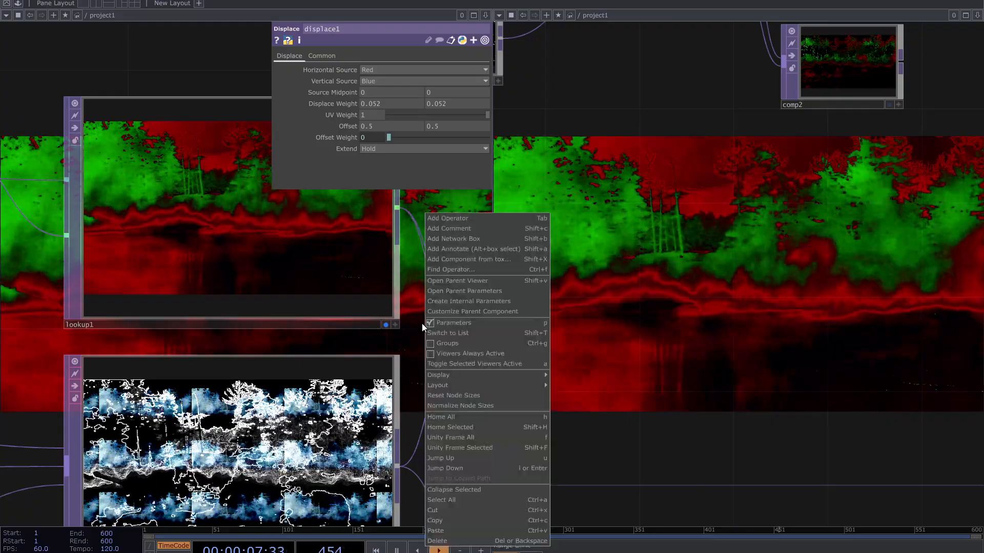
pyautogui.moveTo(474, 375)
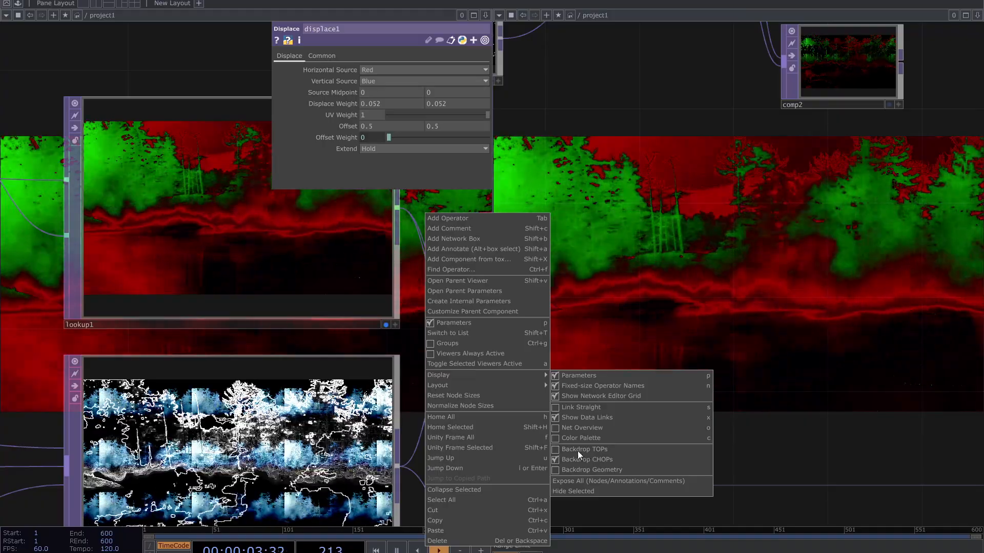
pyautogui.click(576, 450)
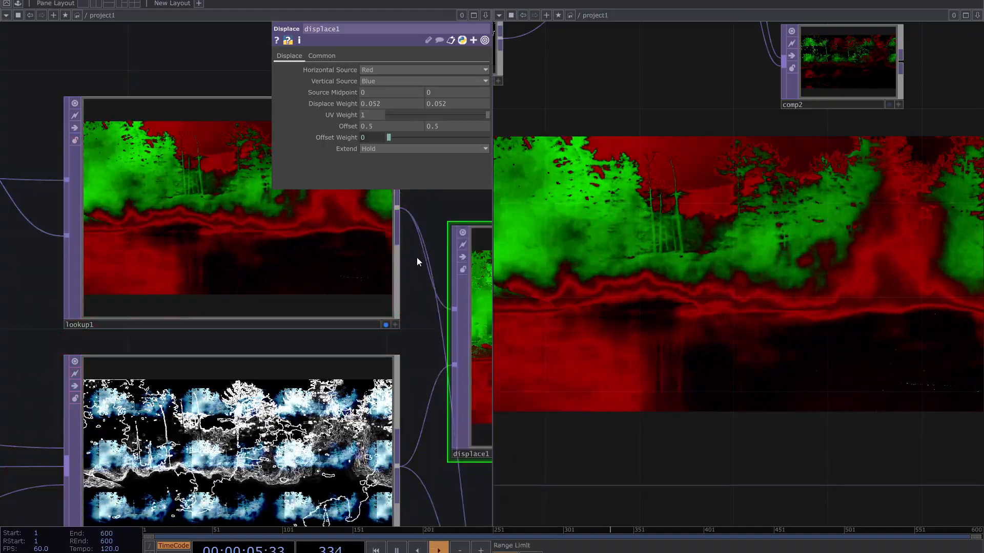
# Switch the backdrop display from lookup1 to displace1 so only the displaced image is previewed.
pyautogui.moveTo(419, 330); pyautogui.dragTo(180, 336)
pyautogui.scroll(-2, 189, 341)
pyautogui.click(149, 333)
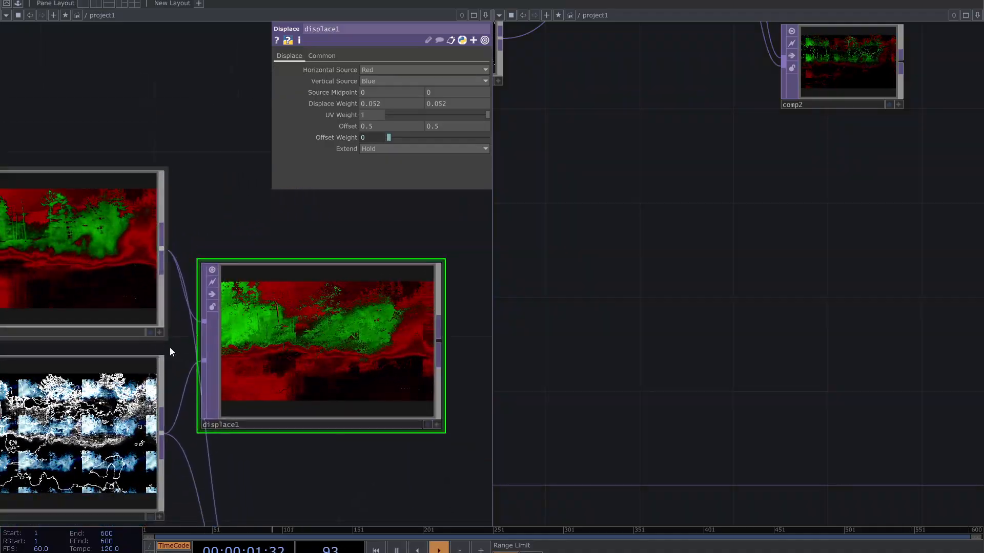
pyautogui.click(427, 425)
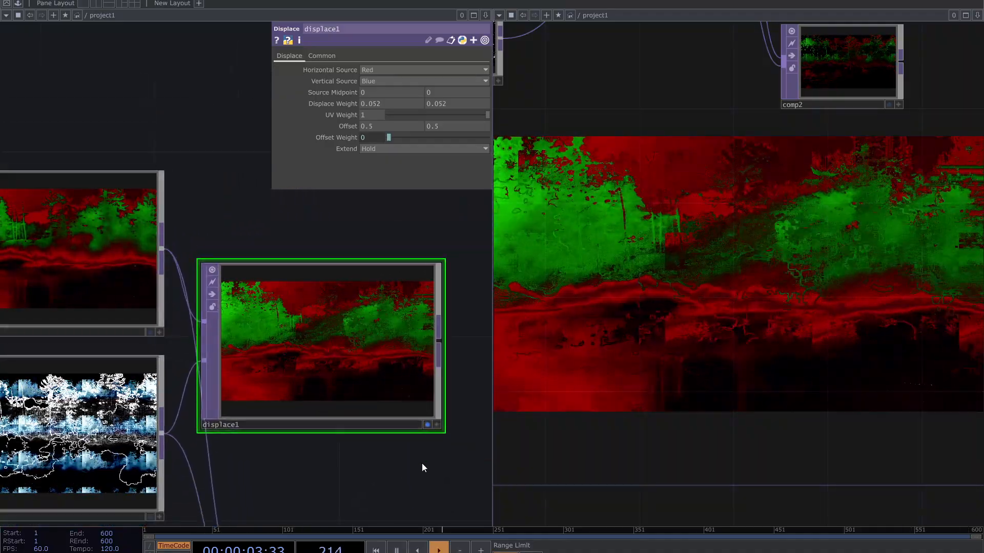
pyautogui.moveTo(423, 464); pyautogui.dragTo(448, 447)
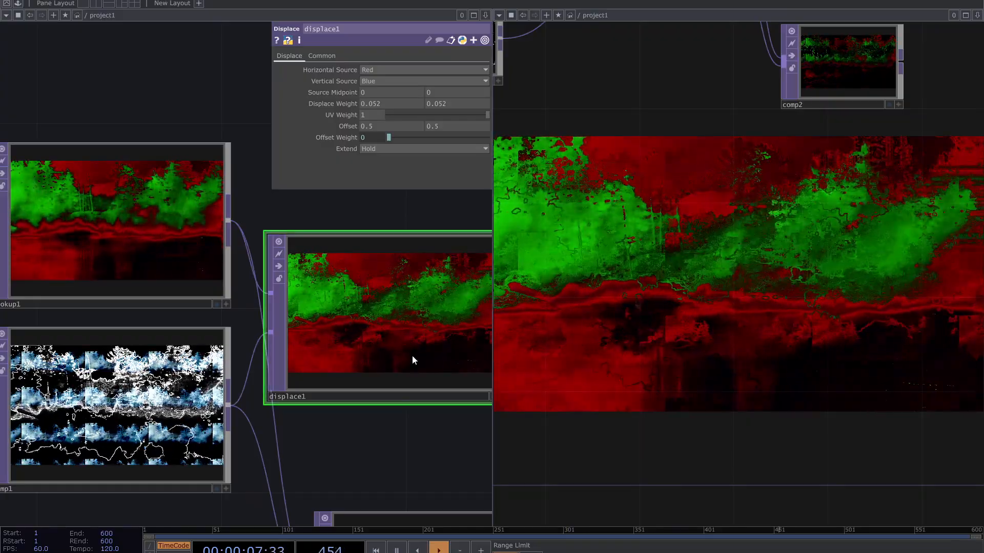
# Recolour ramp1's keys to grey, black and blue, giving the first key saturation 0 and value 0.615.
pyautogui.scroll(-4, 410, 354)
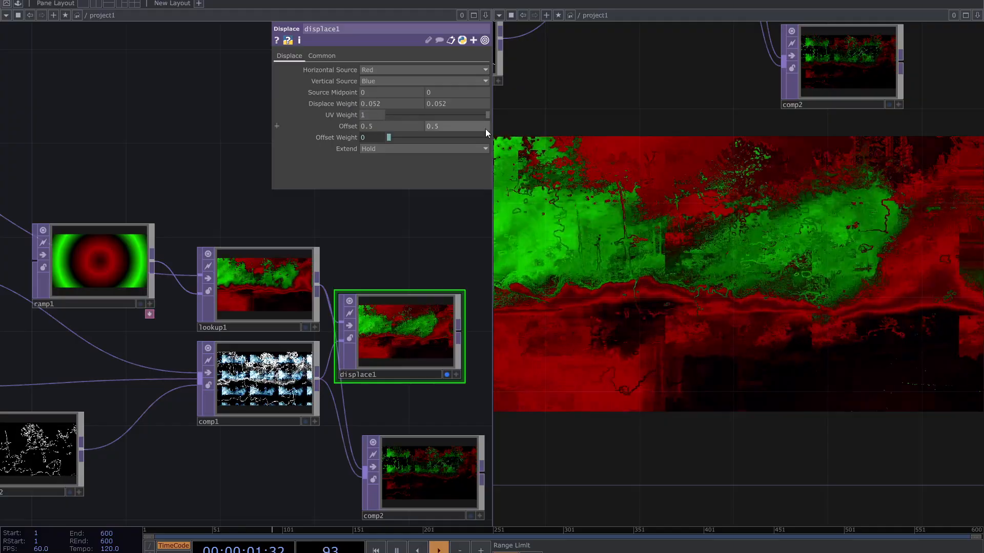
pyautogui.moveTo(347, 105)
pyautogui.mouseDown()
pyautogui.moveTo(347, 83)
pyautogui.moveTo(336, 115)
pyautogui.moveTo(339, 91)
pyautogui.mouseUp()
pyautogui.moveTo(416, 274); pyautogui.dragTo(384, 254)
pyautogui.click(66, 274)
pyautogui.moveTo(391, 98); pyautogui.dragTo(340, 109)
pyautogui.click(287, 80)
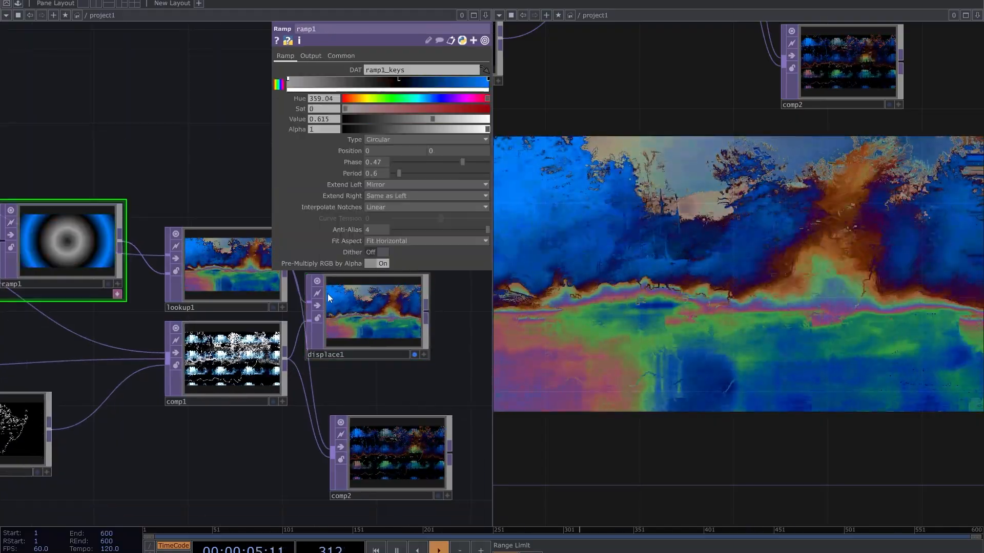
# Return to a single network pane and place comp2 directly below displace1.
pyautogui.moveTo(475, 386); pyautogui.dragTo(547, 346)
pyautogui.click(976, 15)
pyautogui.click(899, 89)
pyautogui.moveTo(448, 426); pyautogui.dragTo(426, 379)
pyautogui.scroll(9, 447, 381)
pyautogui.scroll(-6, 440, 330)
pyautogui.moveTo(548, 312); pyautogui.dragTo(468, 343)
# Add a Level TOP connected to the output of comp2 and place it beside comp2.
pyautogui.rightClick(463, 342)
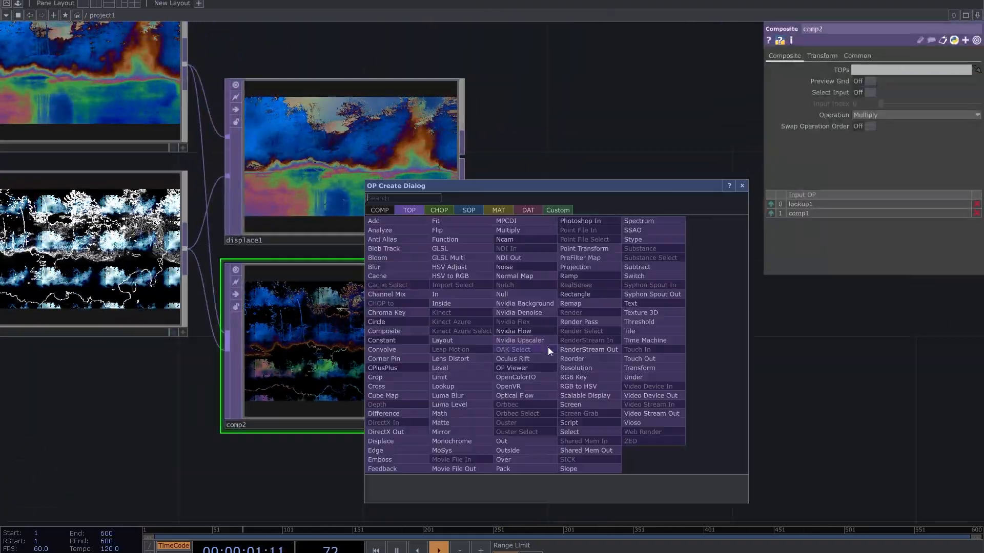
pyautogui.click(443, 367)
pyautogui.click(625, 344)
# Set level3's Contrast to 1.08 and its Gamma 1 to 2.29.
pyautogui.scroll(4, 788, 364)
pyautogui.moveTo(786, 363); pyautogui.dragTo(782, 410)
pyautogui.moveTo(905, 125); pyautogui.dragTo(906, 141)
pyautogui.scroll(-3, 807, 280)
pyautogui.moveTo(807, 280); pyautogui.dragTo(750, 294)
pyautogui.moveTo(886, 81); pyautogui.dragTo(957, 117)
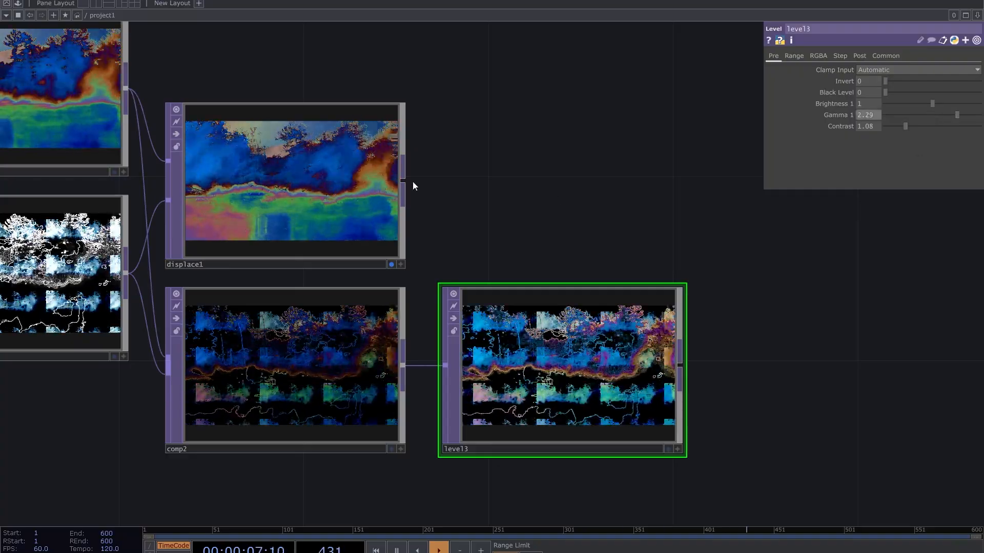
# Add a Null TOP connected to displace1's output, leaving room between the two nodes.
pyautogui.rightClick(404, 179)
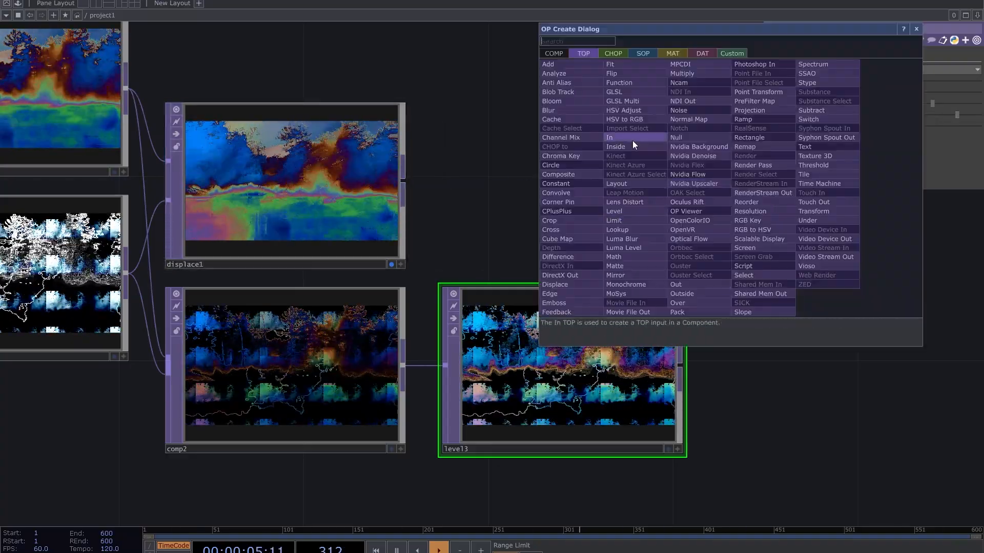
pyautogui.click(676, 138)
pyautogui.click(835, 187)
pyautogui.moveTo(699, 328); pyautogui.dragTo(591, 380)
# Insert a Level TOP on the connection between displace1 and null2.
pyautogui.rightClick(470, 228)
pyautogui.click(471, 223)
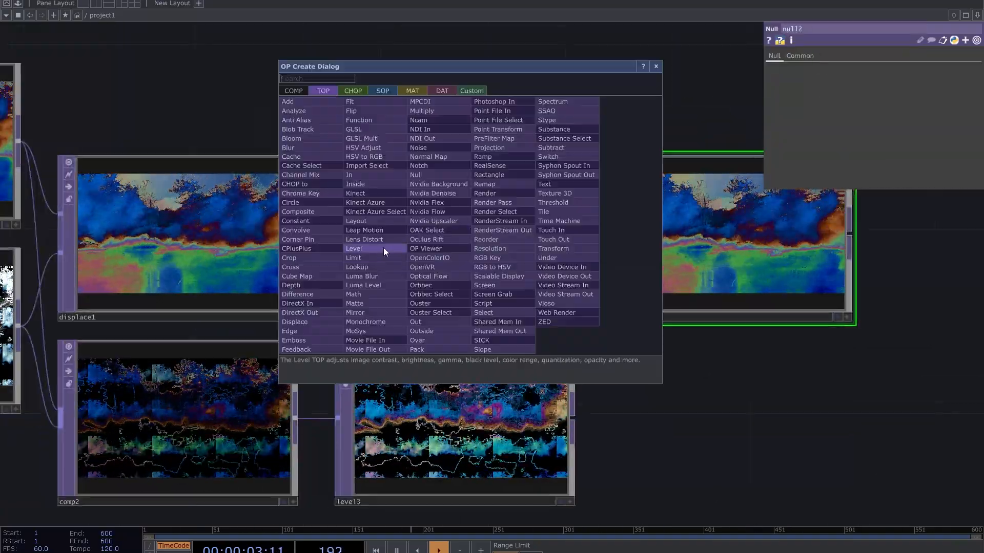
pyautogui.click(383, 248)
pyautogui.click(454, 236)
# Set level4's Gamma 1 to 1.42 and its Contrast to 2.22.
pyautogui.scroll(3, 666, 311)
pyautogui.moveTo(715, 371); pyautogui.dragTo(716, 396)
pyautogui.moveTo(902, 127); pyautogui.dragTo(934, 131)
pyautogui.moveTo(917, 116)
pyautogui.mouseDown()
pyautogui.moveTo(938, 116)
pyautogui.moveTo(925, 126)
pyautogui.mouseUp()
# Draw one annotation box around noise1, circle1 and constant1, and another around the entire network from moviefilein2 to null2.
pyautogui.moveTo(851, 447); pyautogui.dragTo(428, 380)
pyautogui.scroll(-5, 427, 380)
pyautogui.moveTo(368, 358); pyautogui.dragTo(510, 358)
pyautogui.scroll(-4, 598, 386)
pyautogui.moveTo(410, 446); pyautogui.dragTo(706, 335)
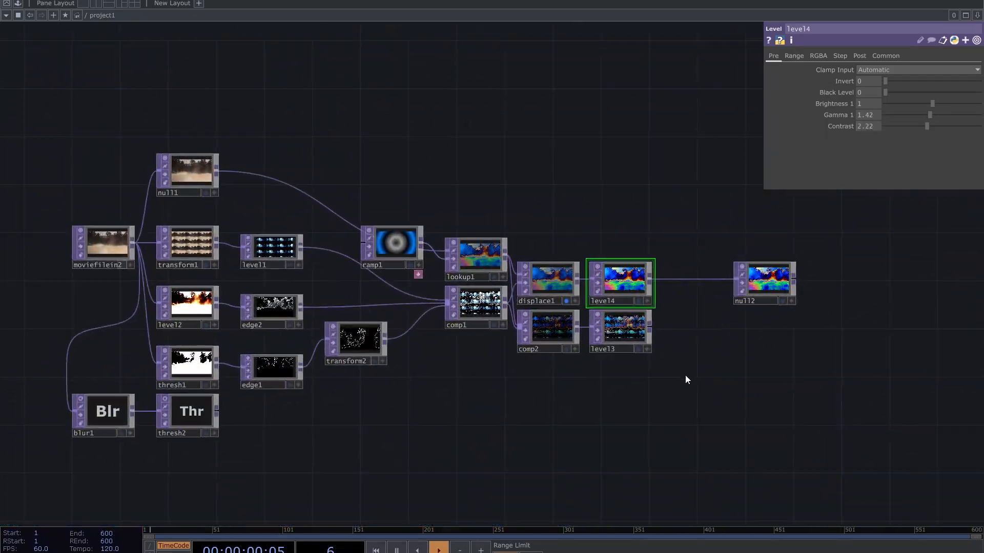
pyautogui.scroll(-2, 391, 417)
pyautogui.moveTo(391, 417); pyautogui.dragTo(340, 404)
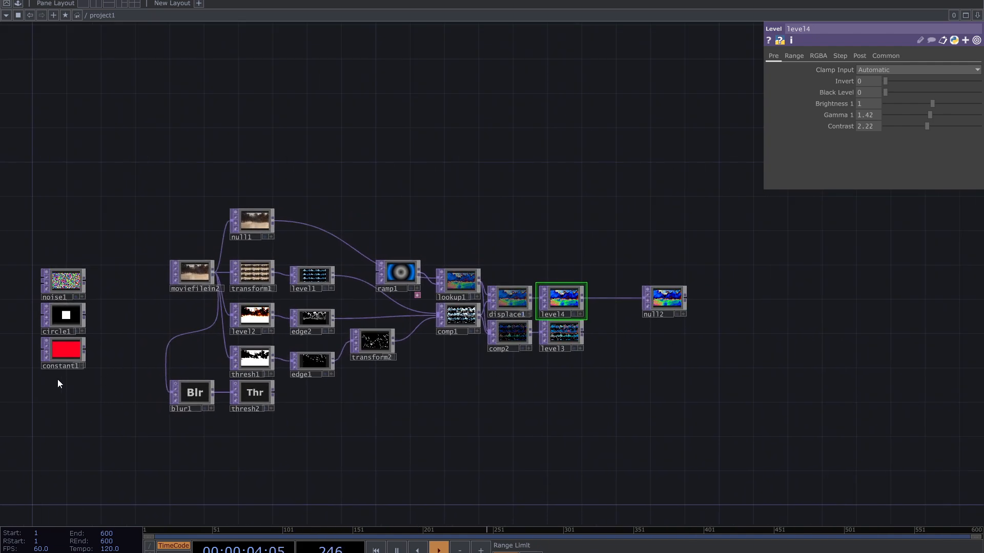
pyautogui.moveTo(82, 273); pyautogui.dragTo(96, 253)
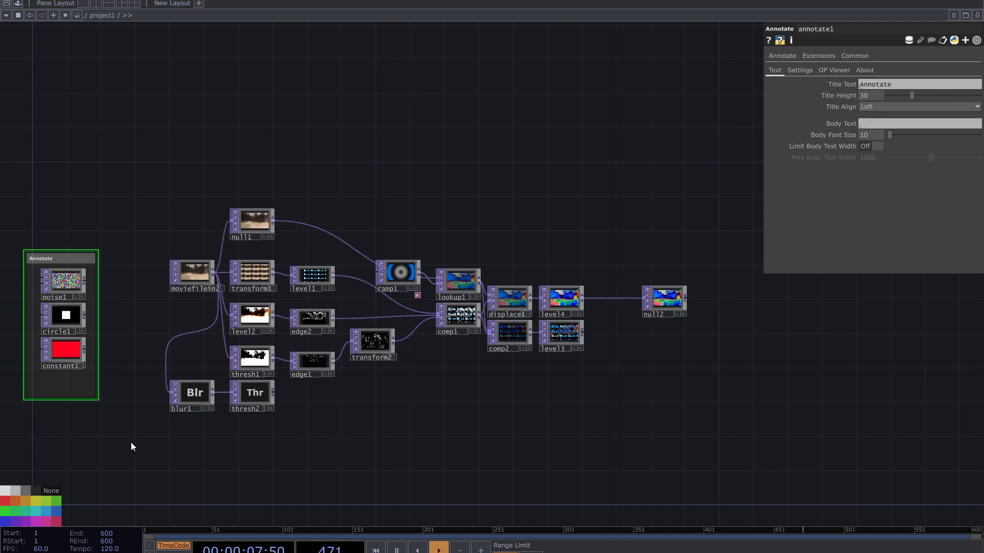
pyautogui.moveTo(131, 443)
pyautogui.mouseDown()
pyautogui.moveTo(575, 208)
pyautogui.moveTo(726, 171)
pyautogui.mouseUp()
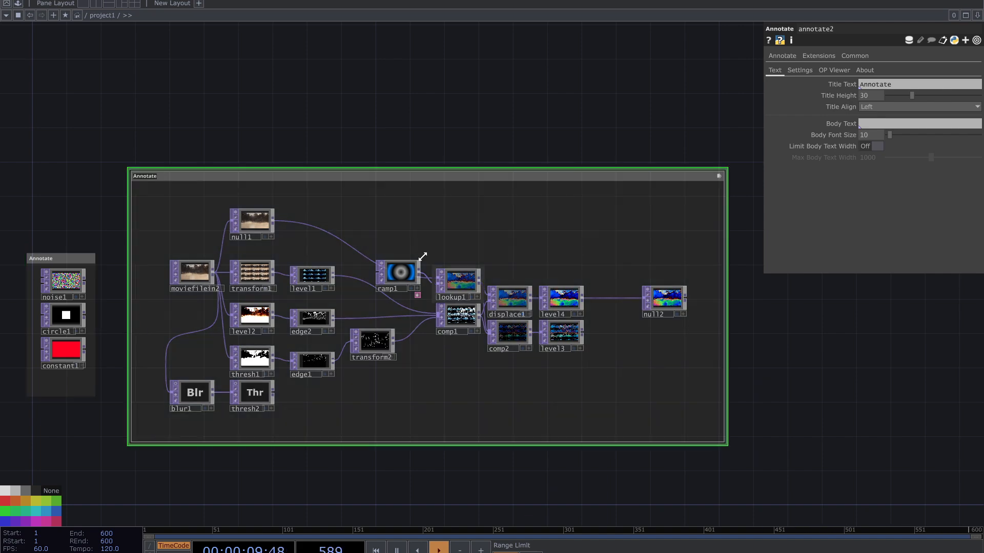
# Add an Out TOP connected to null2's output and place it beyond the edge of the large annotation box.
pyautogui.scroll(5, 758, 310)
pyautogui.click(571, 290)
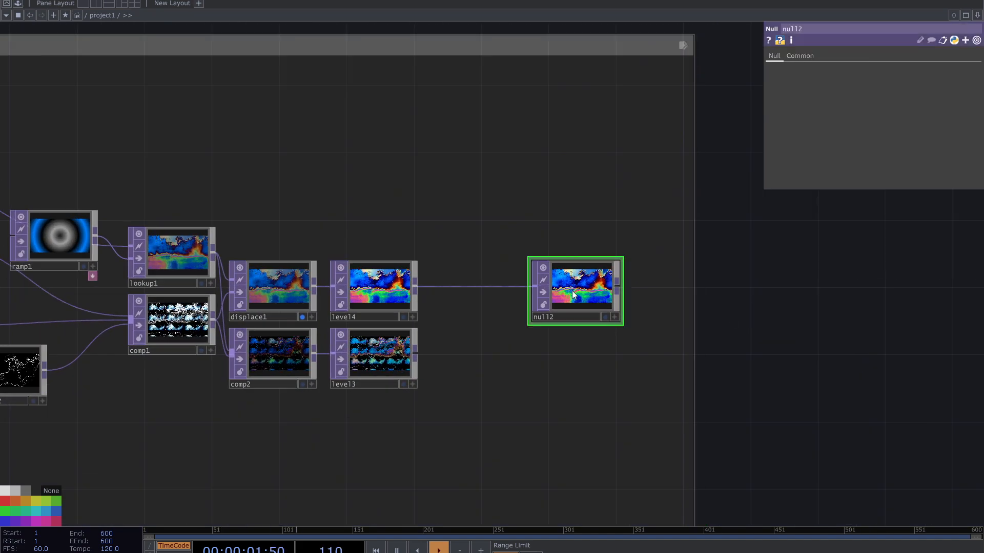
pyautogui.moveTo(725, 345); pyautogui.dragTo(564, 338)
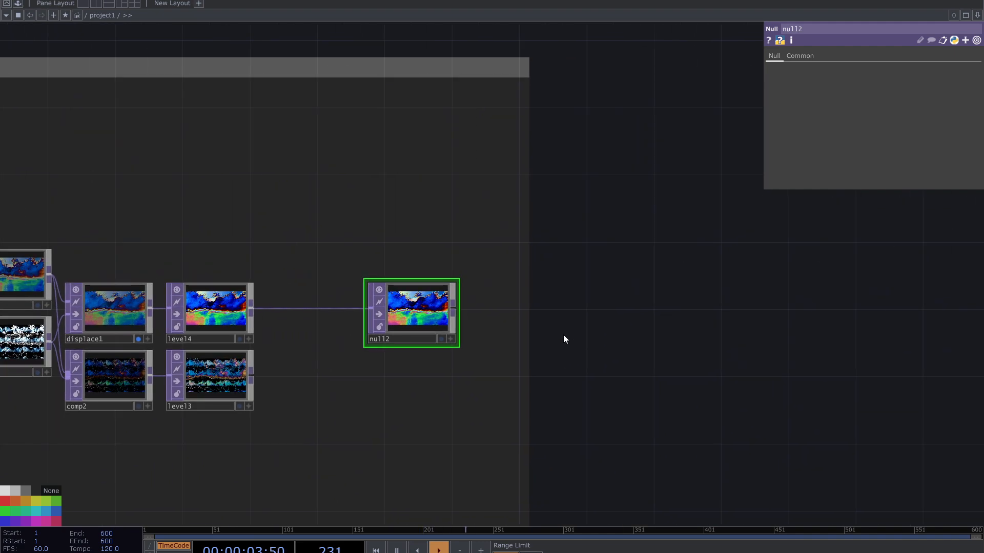
pyautogui.scroll(3, 552, 335)
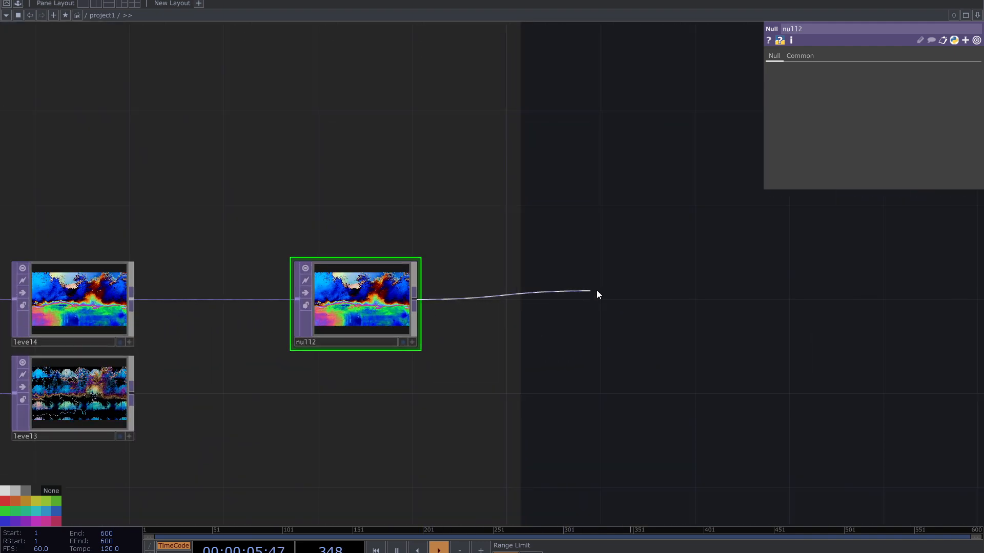
pyautogui.click(633, 300)
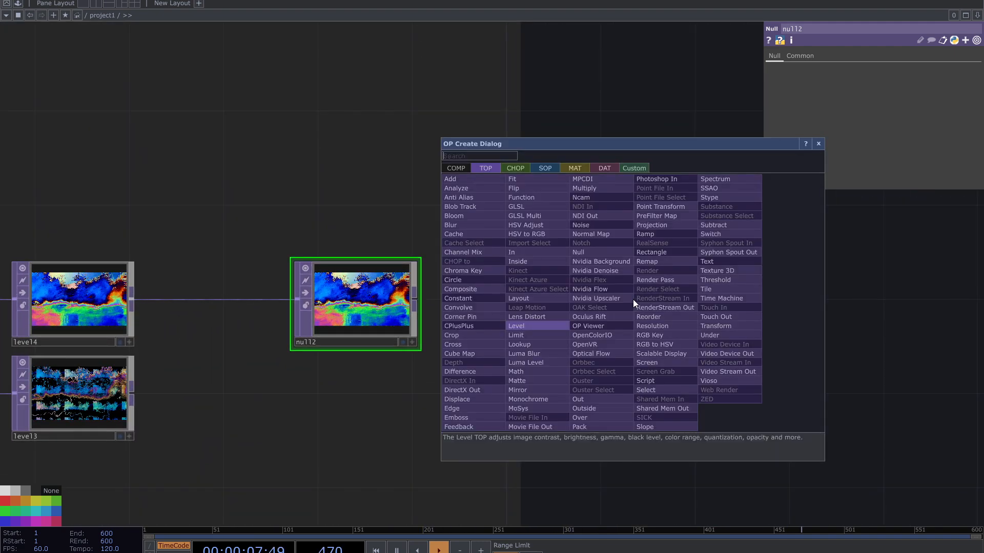
pyautogui.click(592, 400)
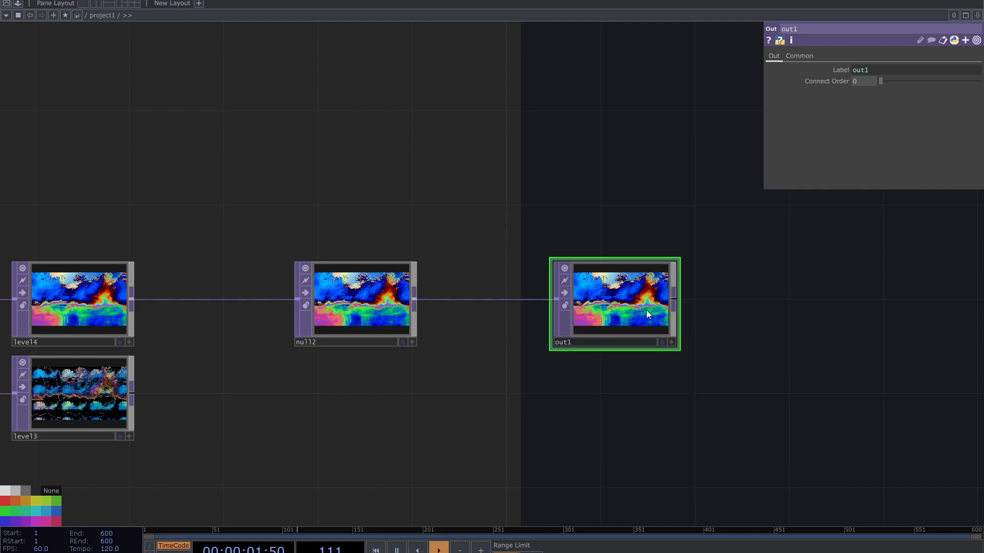
# Inspect out1 up close, and view the final output in the perform window enlarged to full screen.
pyautogui.hotkey('shift', 'h')
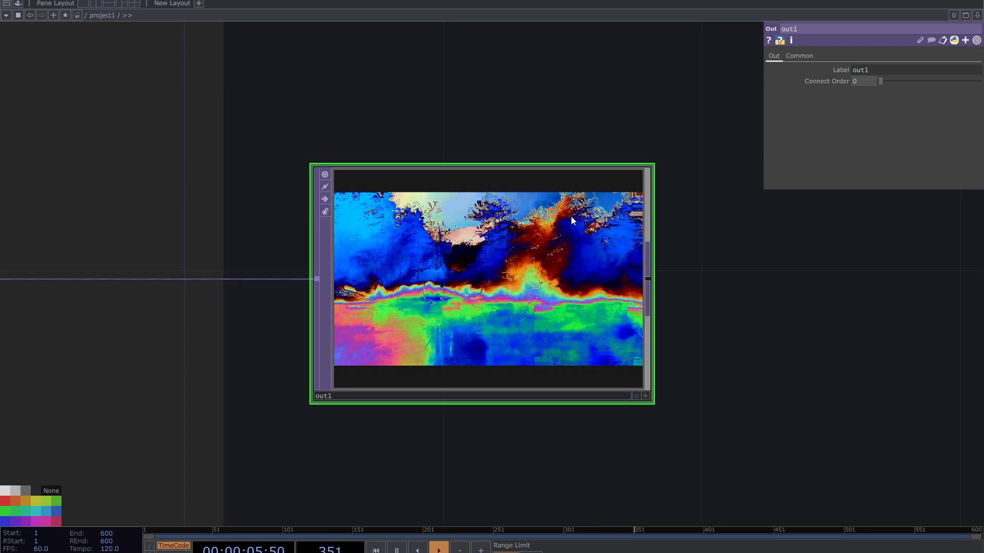
pyautogui.scroll(-5, 404, 328)
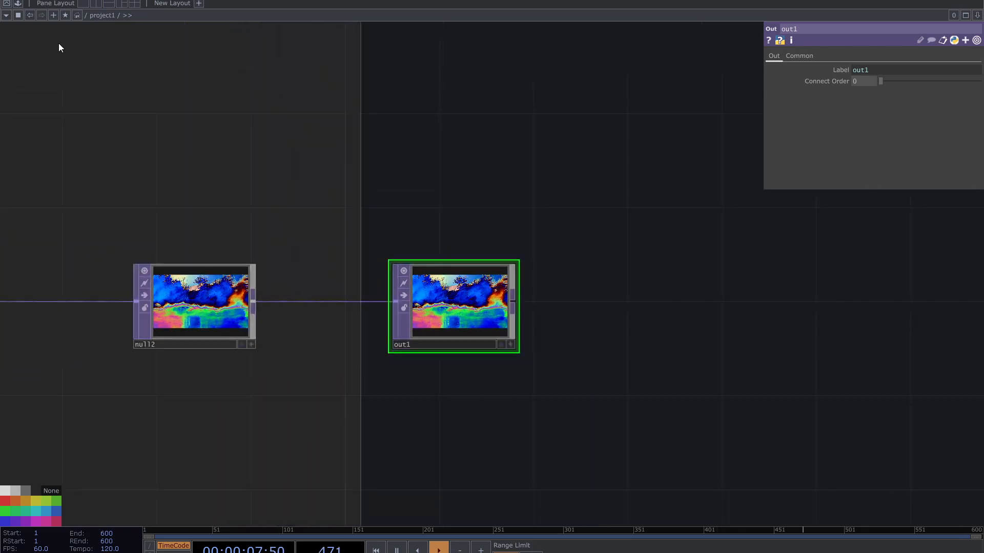
pyautogui.click(17, 19)
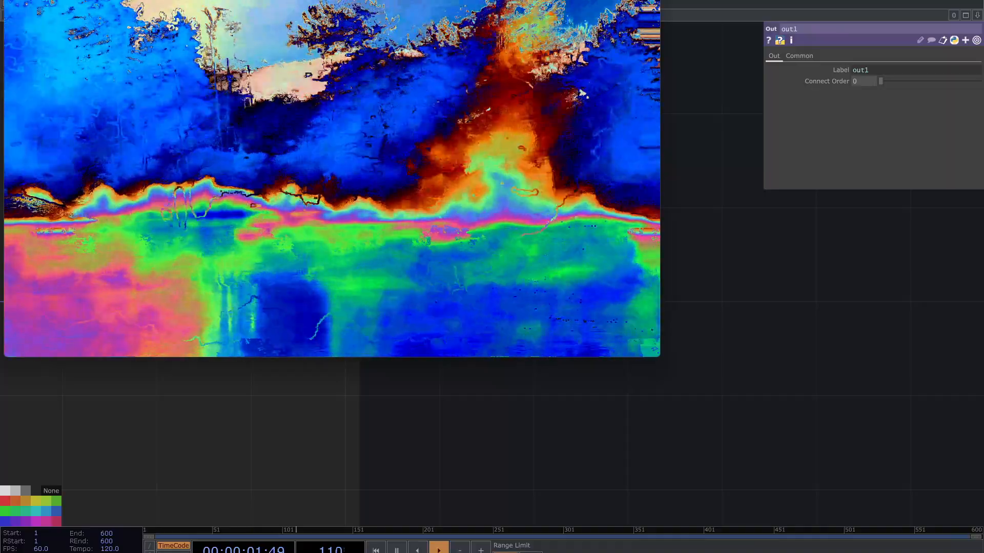
pyautogui.click(624, 1)
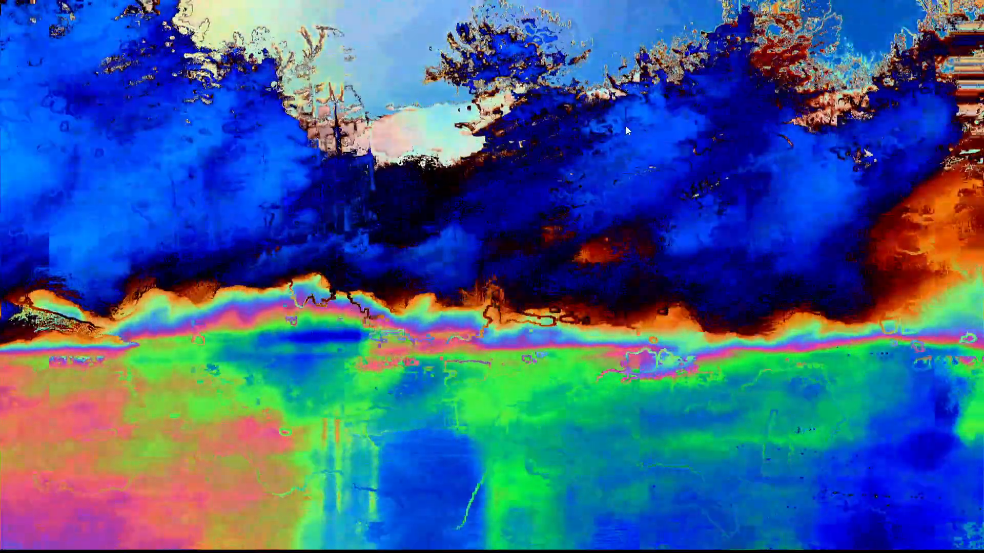